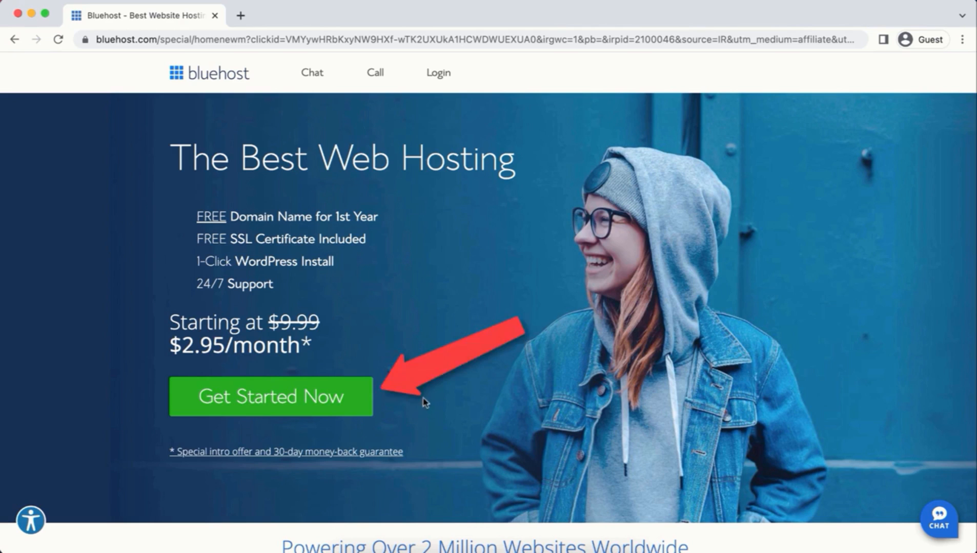
Step: Start a Bluehost hosting signup and select the Basic plan
click(338, 395)
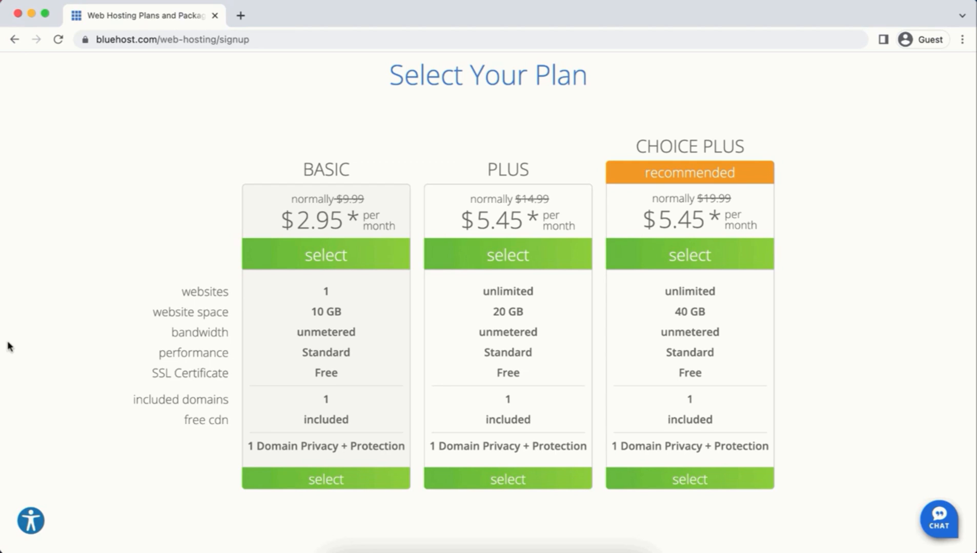
click(312, 481)
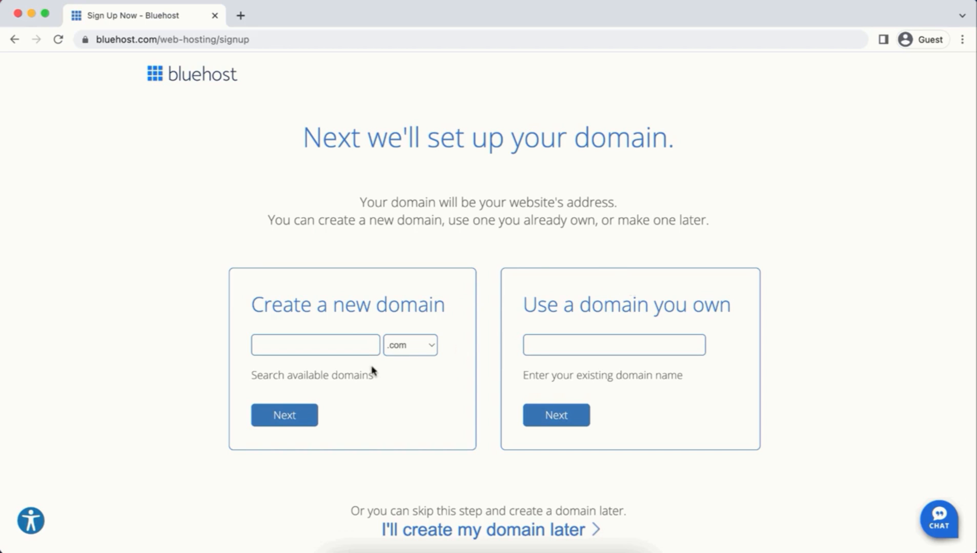
Step: Try registering the domain apple.com
click(294, 346)
text(apple)
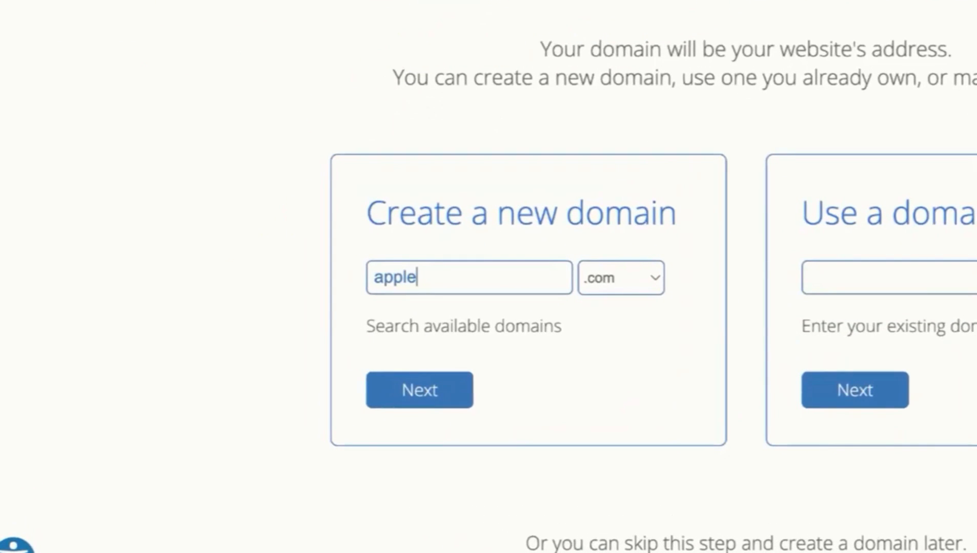
click(419, 390)
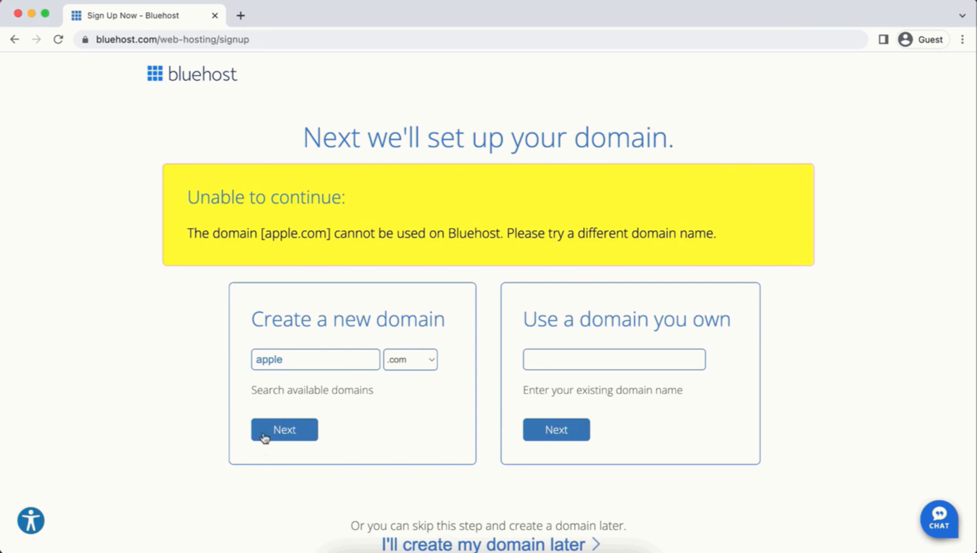
Step: Replace the rejected name with tutoriallic, keeping .com, and check availability
double_click(304, 360)
key(BackSpace)
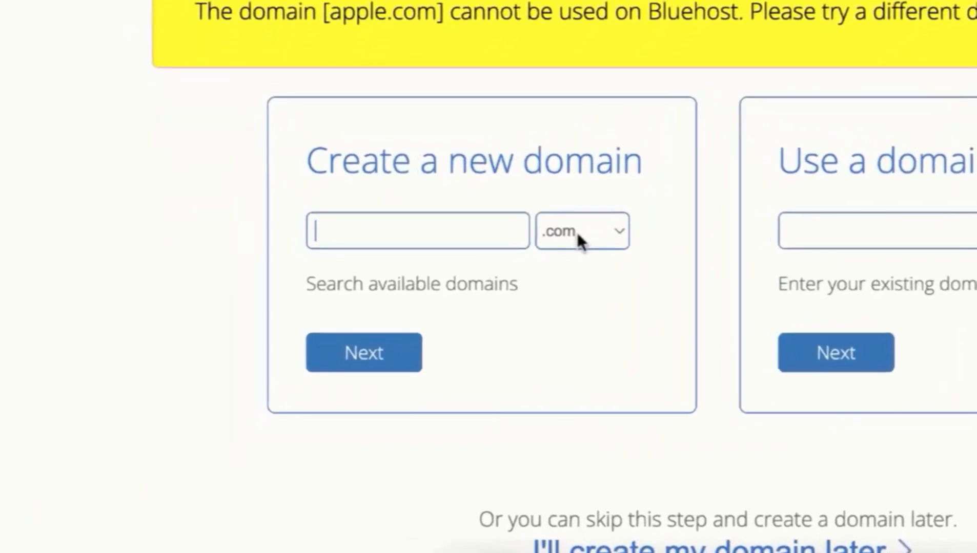
click(407, 361)
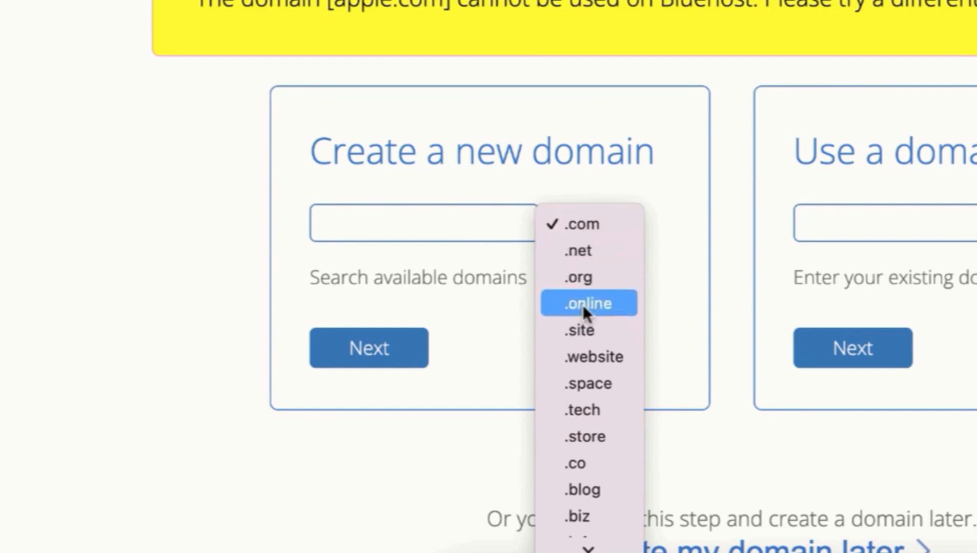
click(583, 224)
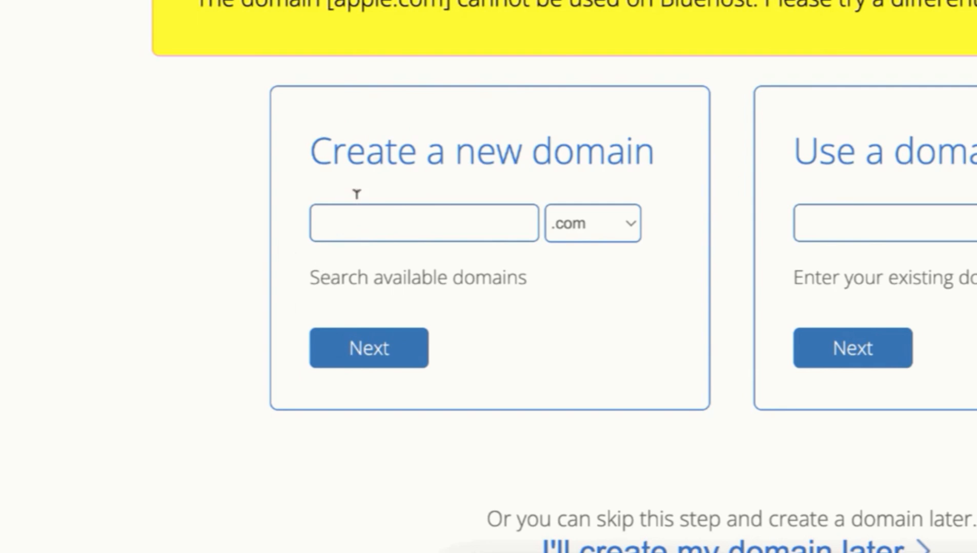
click(356, 210)
text(tutoriallic)
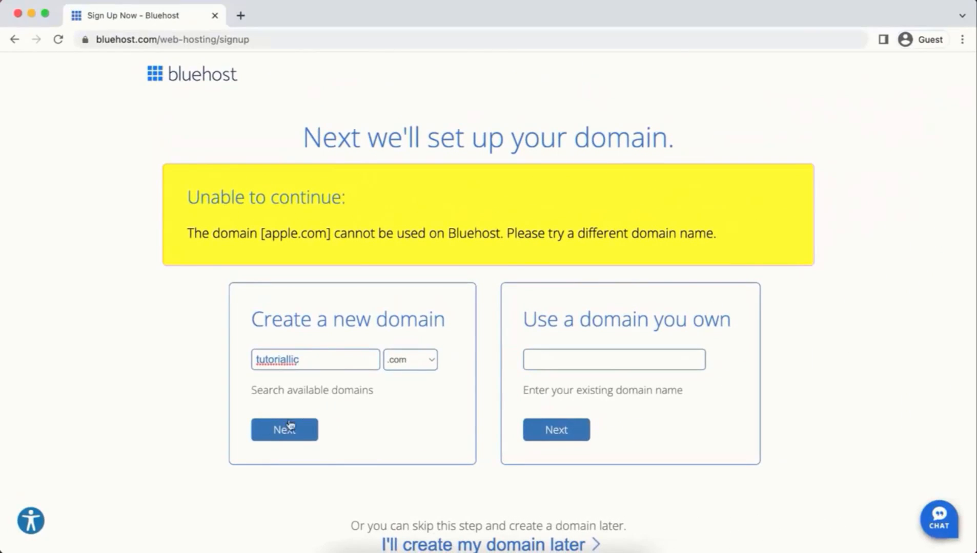
click(338, 384)
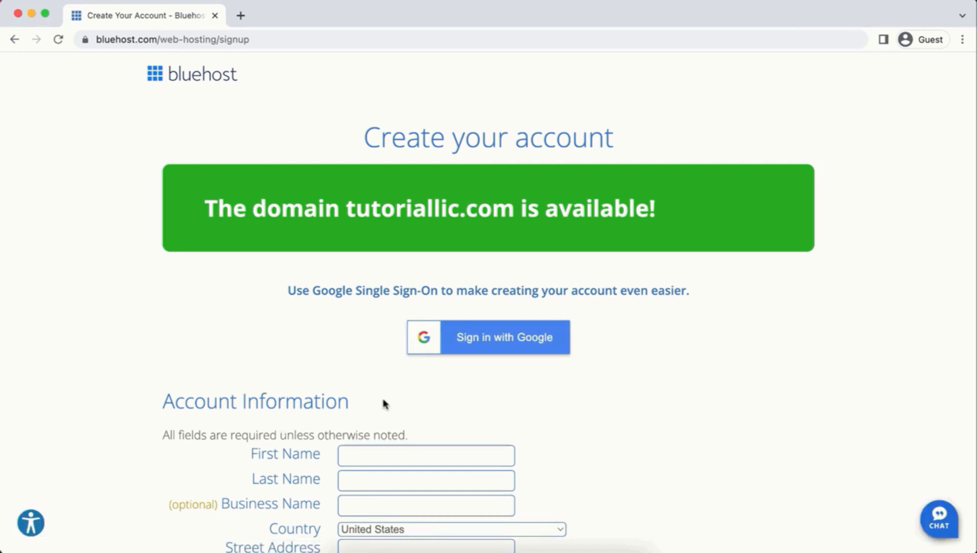
Step: Enter the account holder's first and last name and business name JF Digital
scroll(384, 405, down, 10)
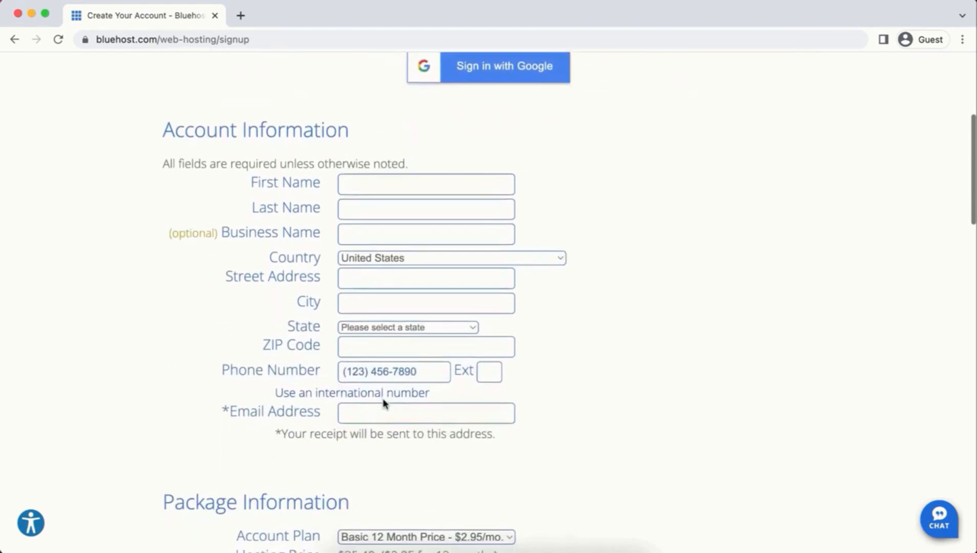
scroll(384, 404, up, 2)
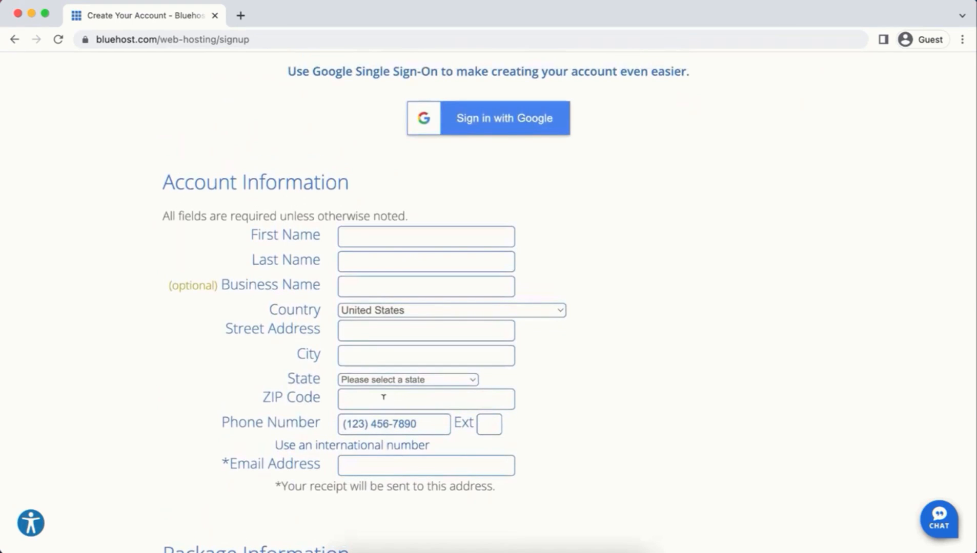
click(382, 236)
click(374, 259)
key(Tab)
text(JF Digital)
Step: Choose Bangladesh and fill in the street address, city, postal code and e-mail address
click(381, 310)
click(371, 330)
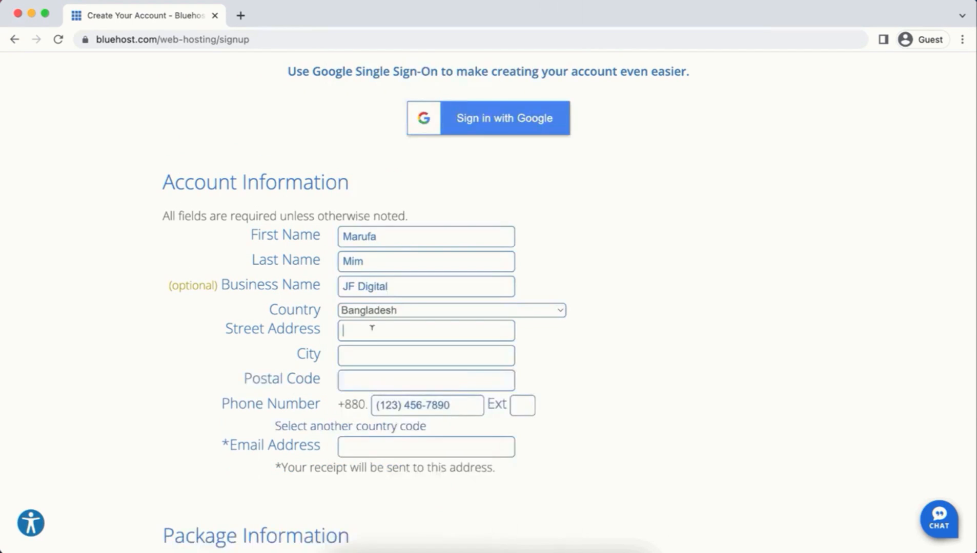
click(426, 352)
text(Dhaka)
key(Tab)
click(453, 450)
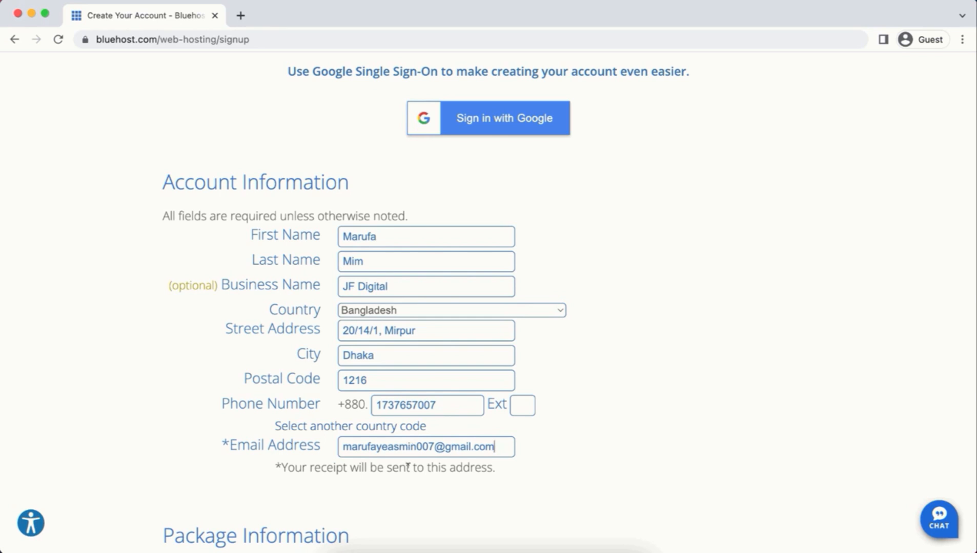
Step: Keep Basic 12 Month as the account plan
scroll(407, 467, down, 1)
scroll(408, 465, down, 5)
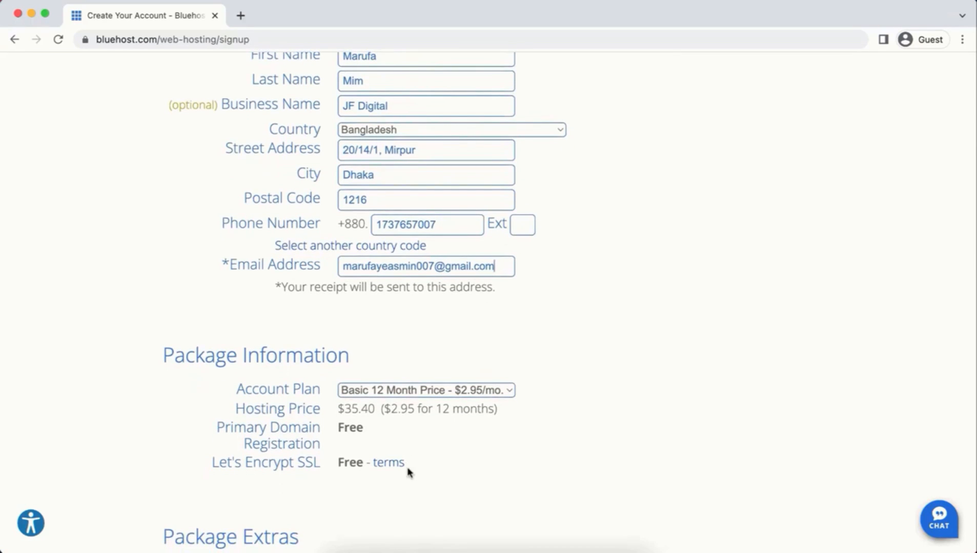
click(452, 391)
click(449, 392)
scroll(449, 392, down, 10)
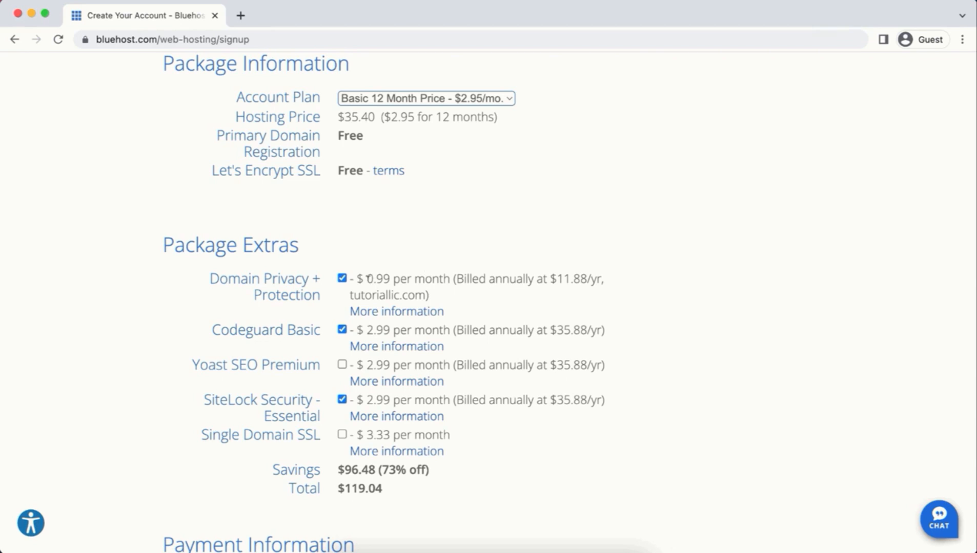
Step: Uncheck Domain Privacy + Protection, Codeguard Basic and SiteLock Security, bringing the total to $35.40
click(341, 279)
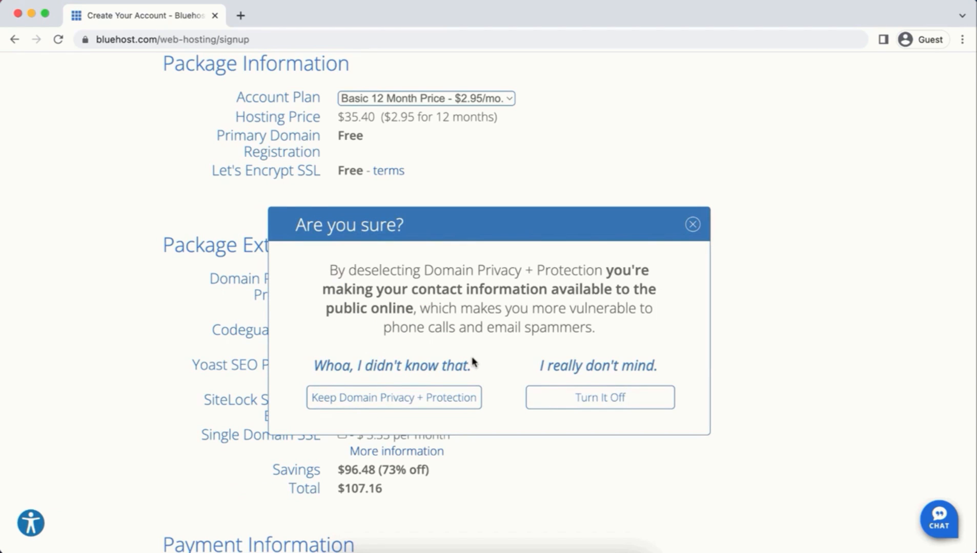
click(558, 406)
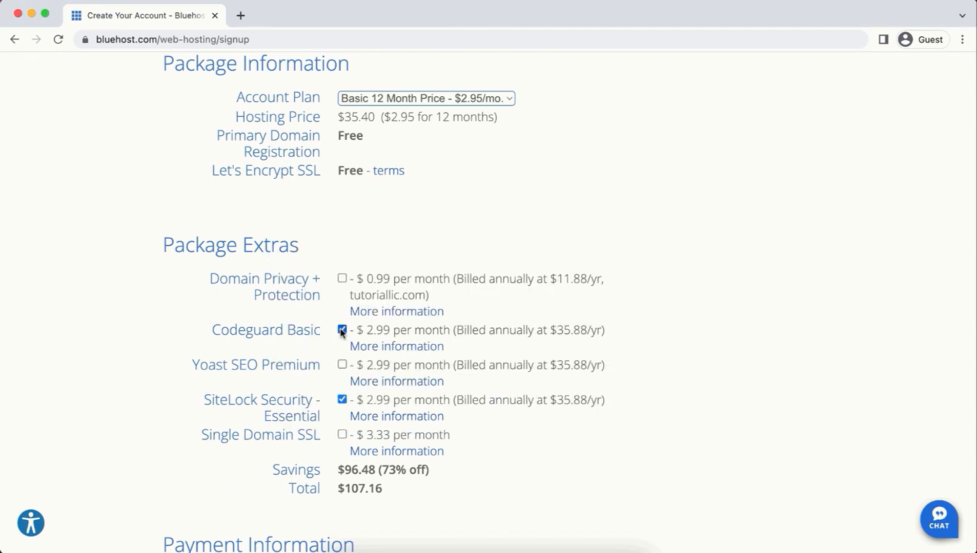
click(341, 330)
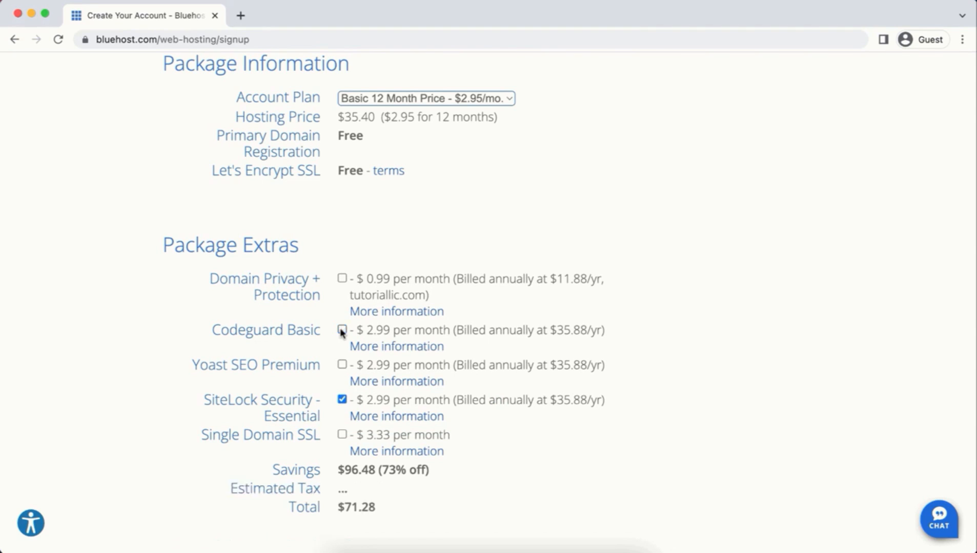
click(342, 399)
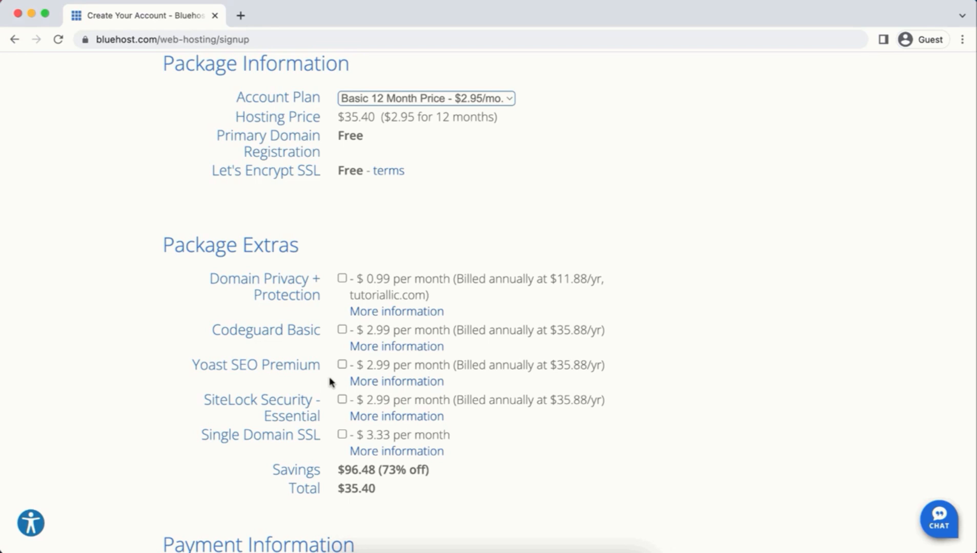
scroll(243, 525, down, 7)
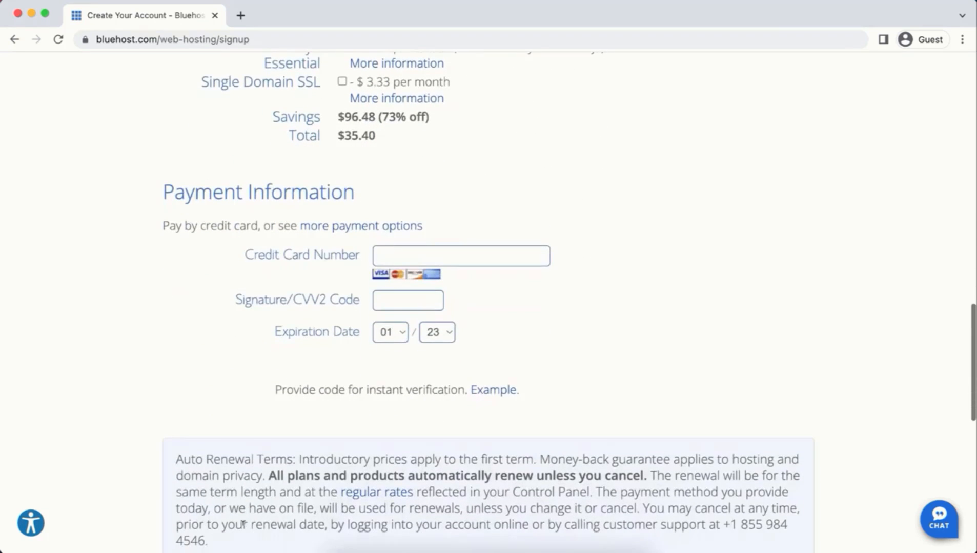
Step: Pay by credit card with the card number and security code, and accept the terms
click(346, 228)
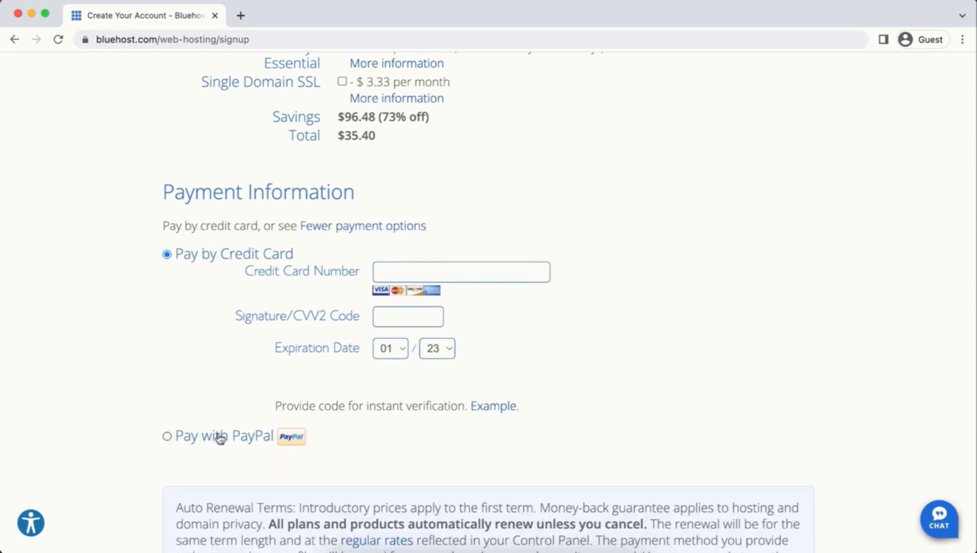
click(460, 272)
text(****************)
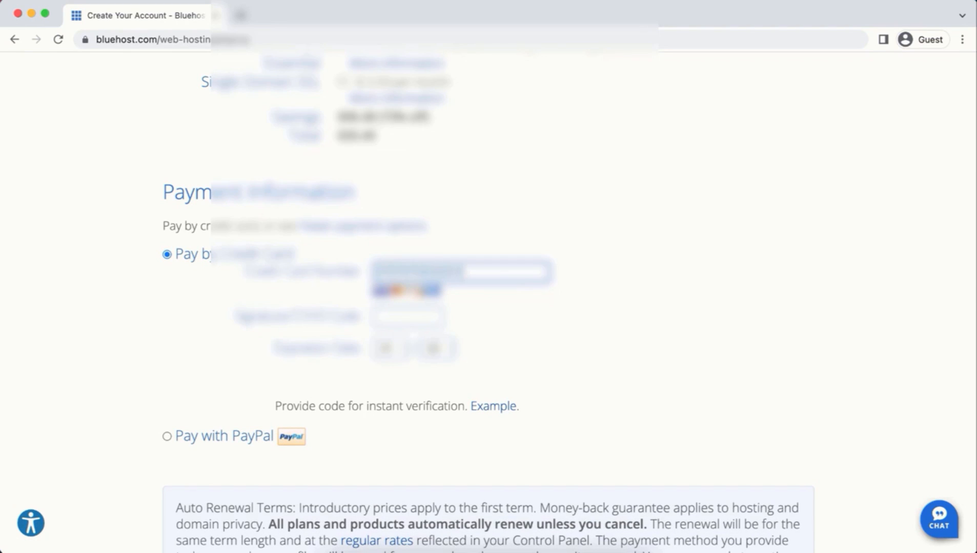
key(Tab)
scroll(253, 367, down, 6)
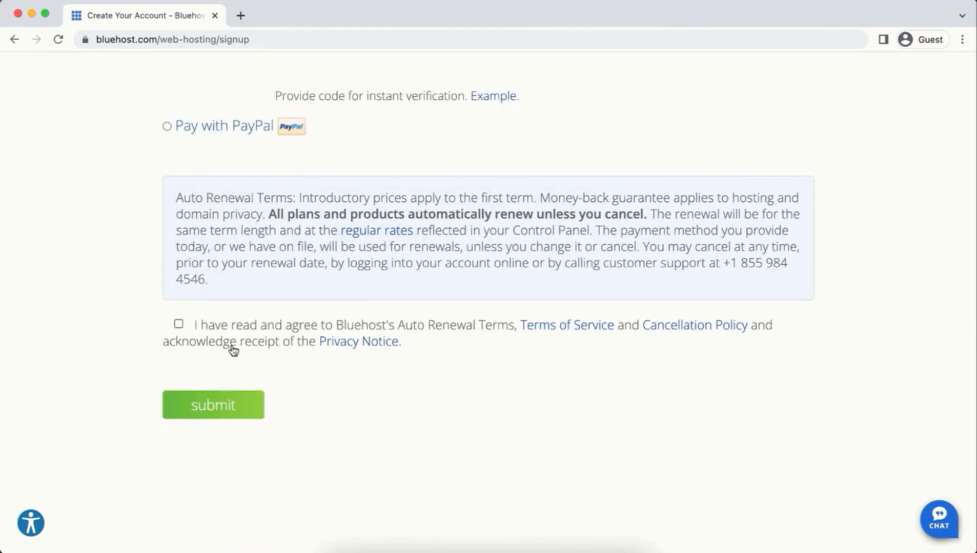
click(178, 324)
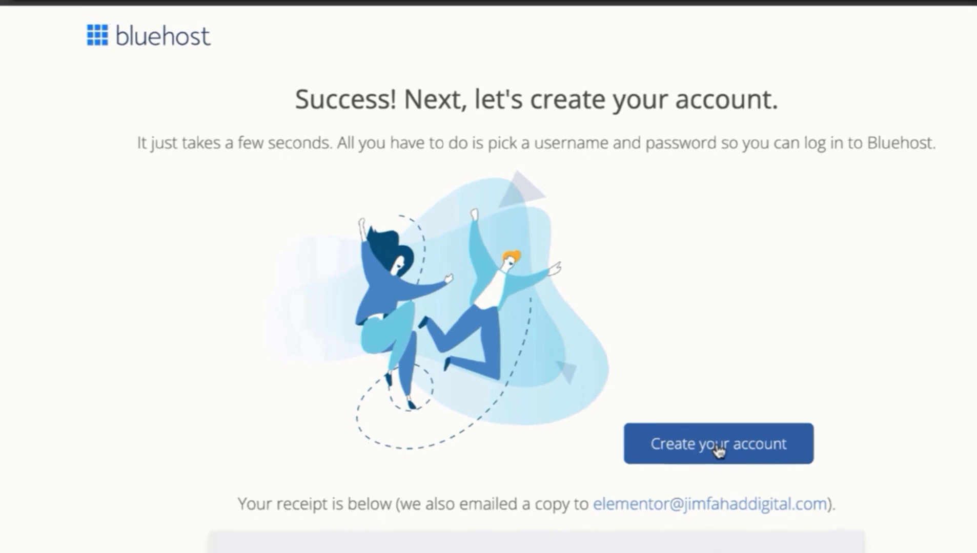
Step: Create the Bluehost login with a confirmed password, accept the terms, and verify the e-mail
click(725, 453)
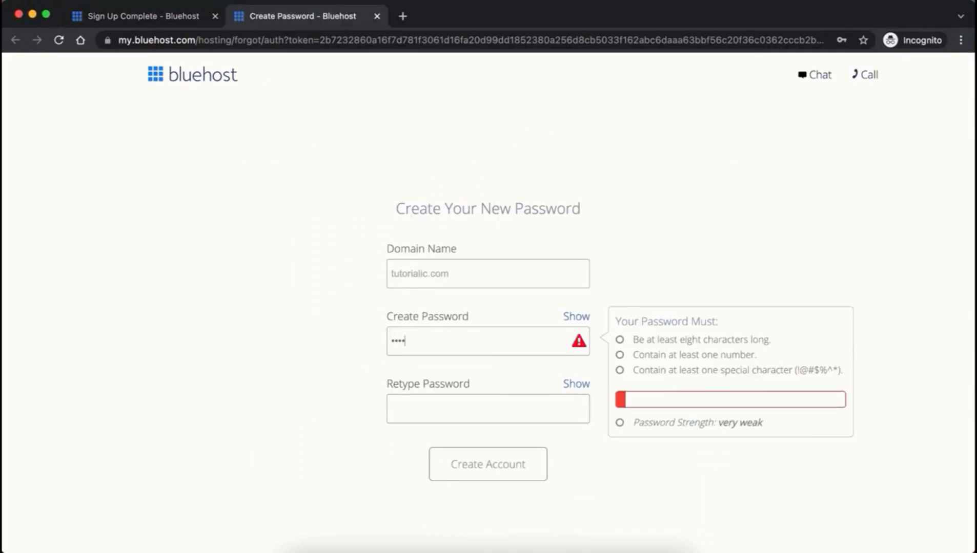
text(••••)
text(••••)
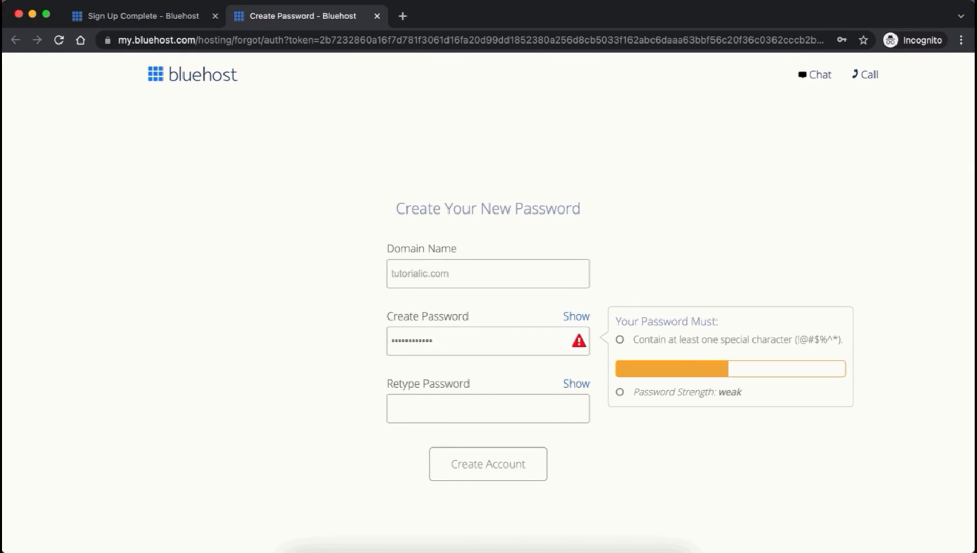
text(••)
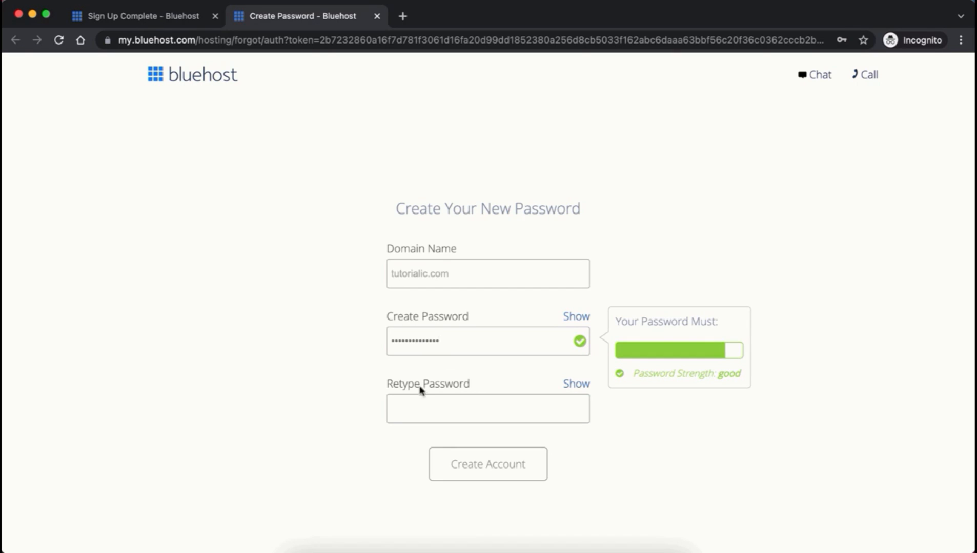
click(409, 407)
text(••••••••••••••)
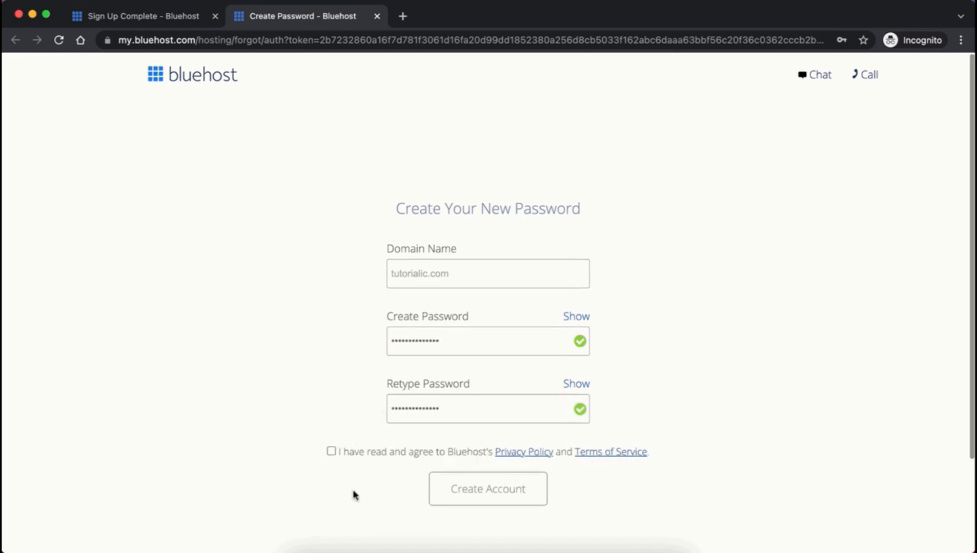
click(331, 452)
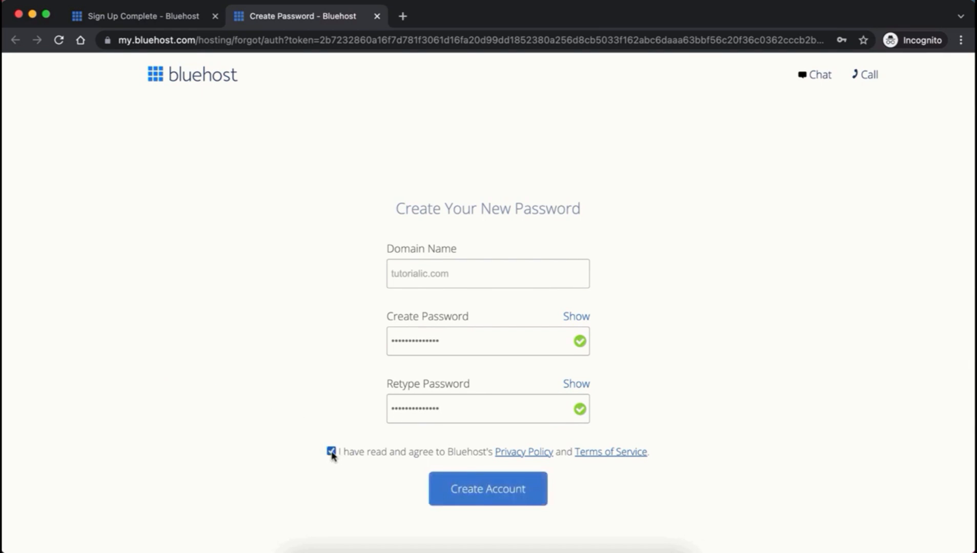
click(491, 490)
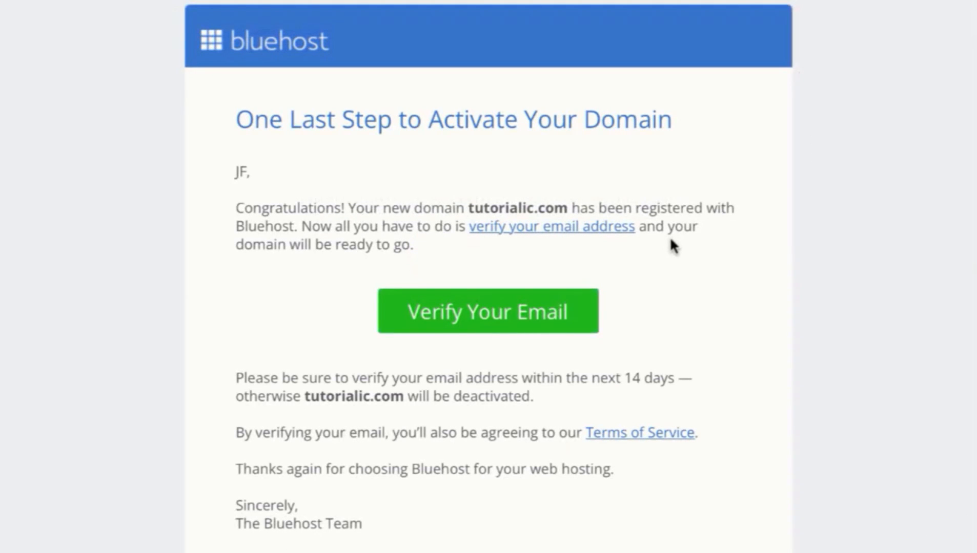
click(541, 318)
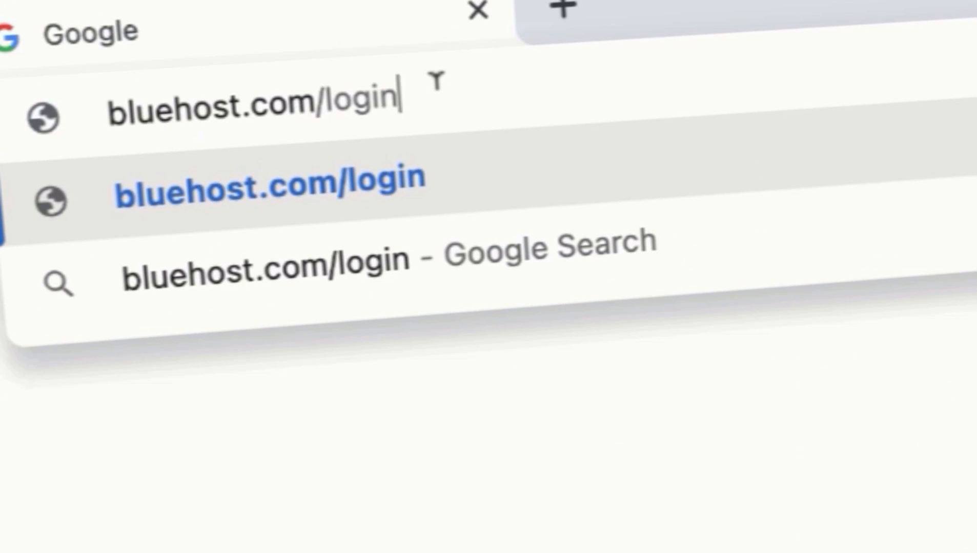
Step: Load bluehost.com/login and sign in to the hosting account
key(Return)
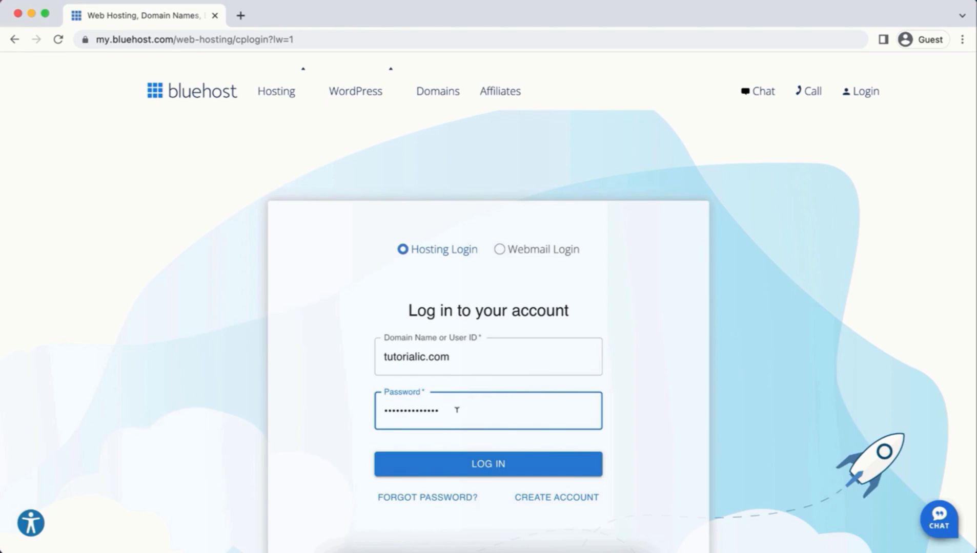
click(462, 466)
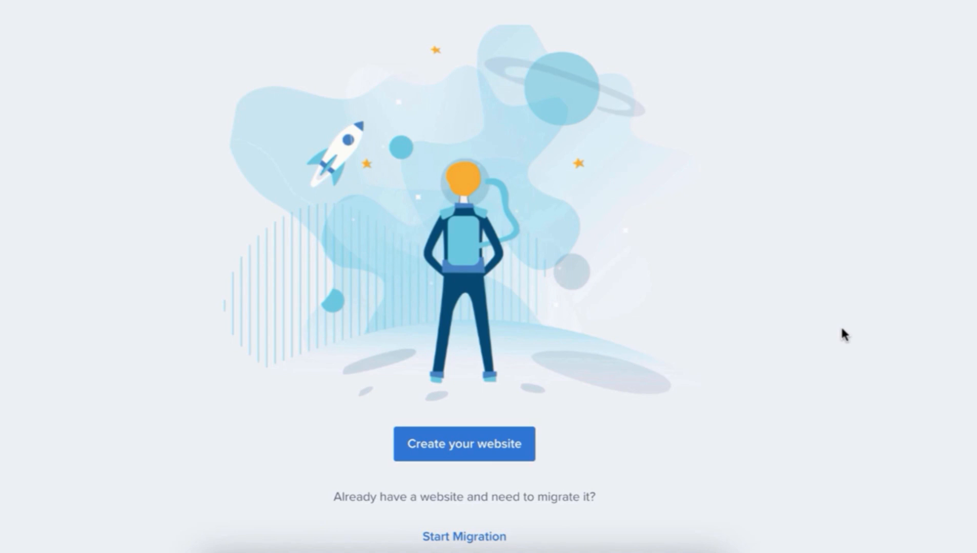
key(super+plus)
scroll(956, 332, up, 2)
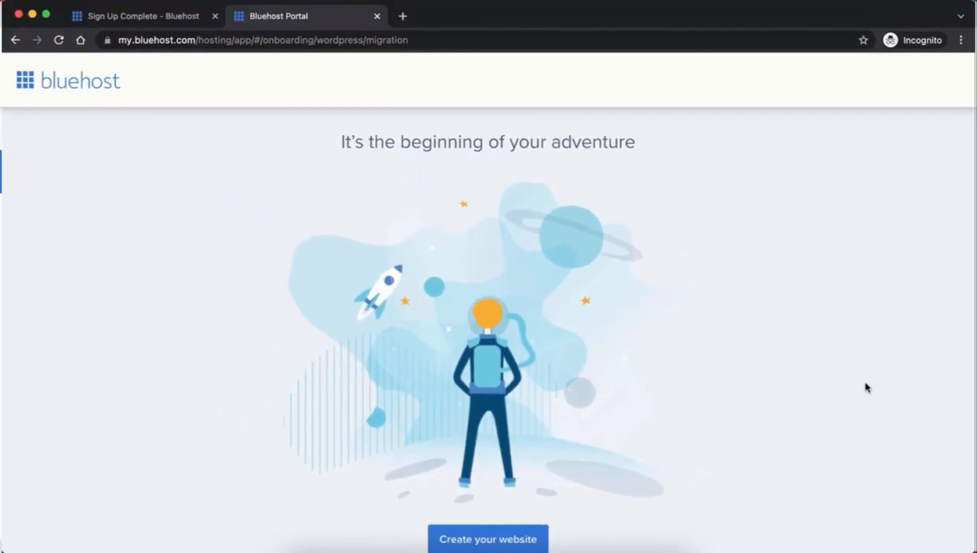
key(super+minus)
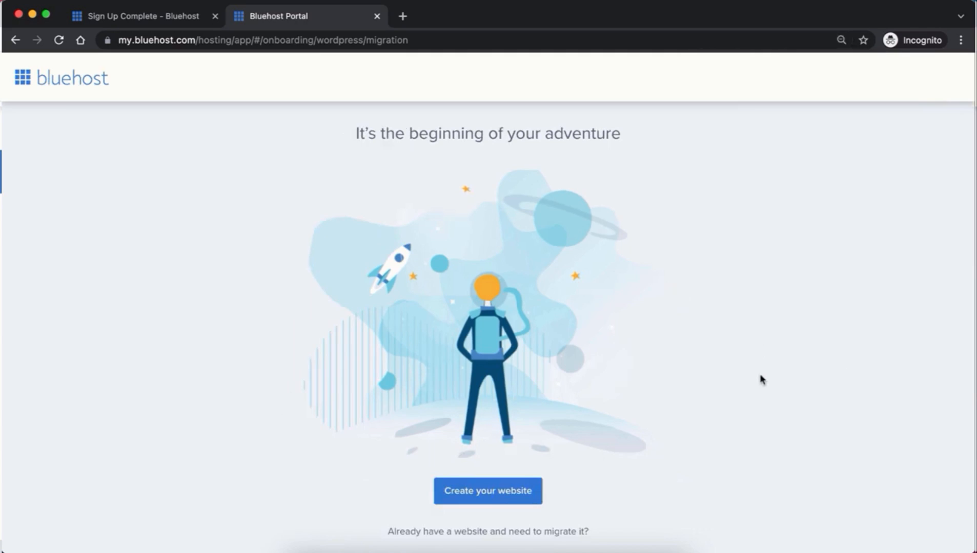
Step: Create a Portfolio / Resume site on plain WordPress, skipping the help, audience, name and theme questions
click(494, 491)
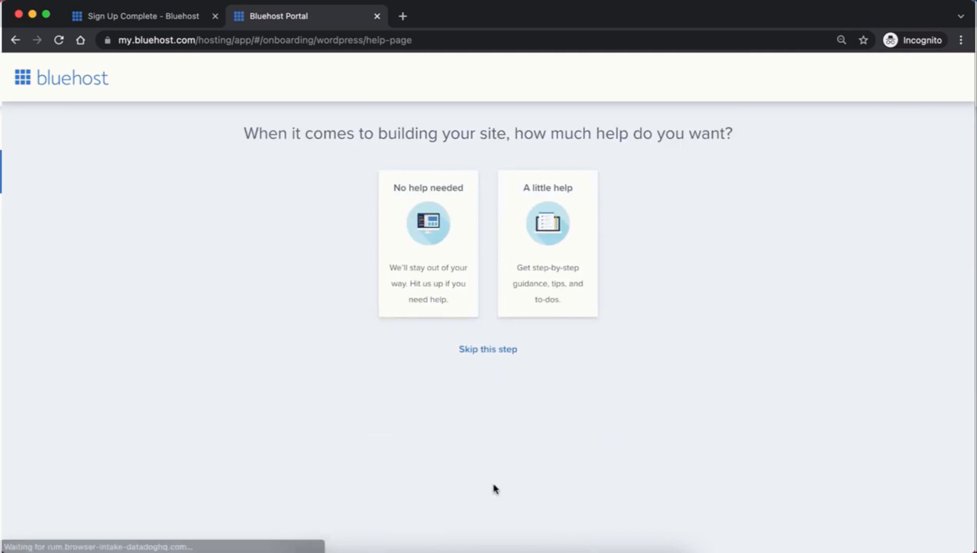
key(super+plus)
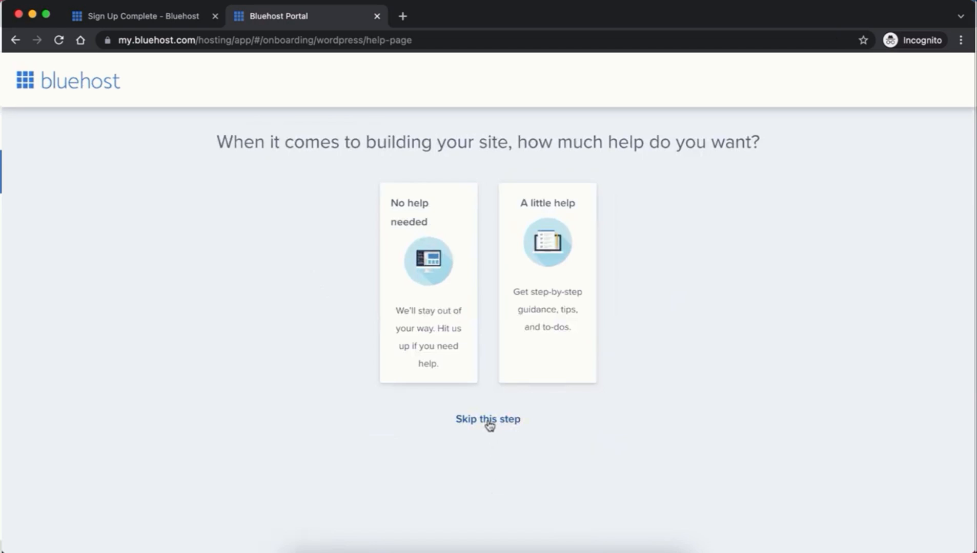
click(488, 420)
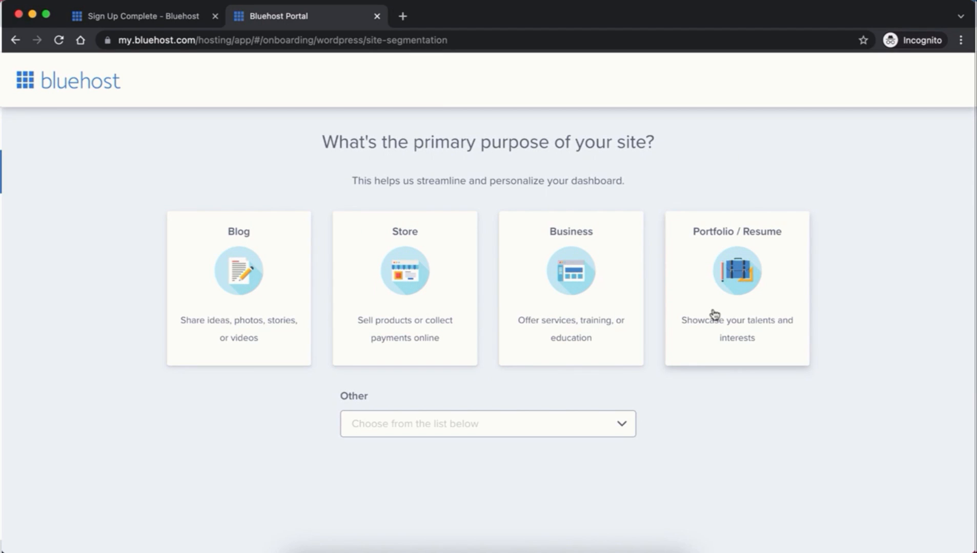
click(715, 315)
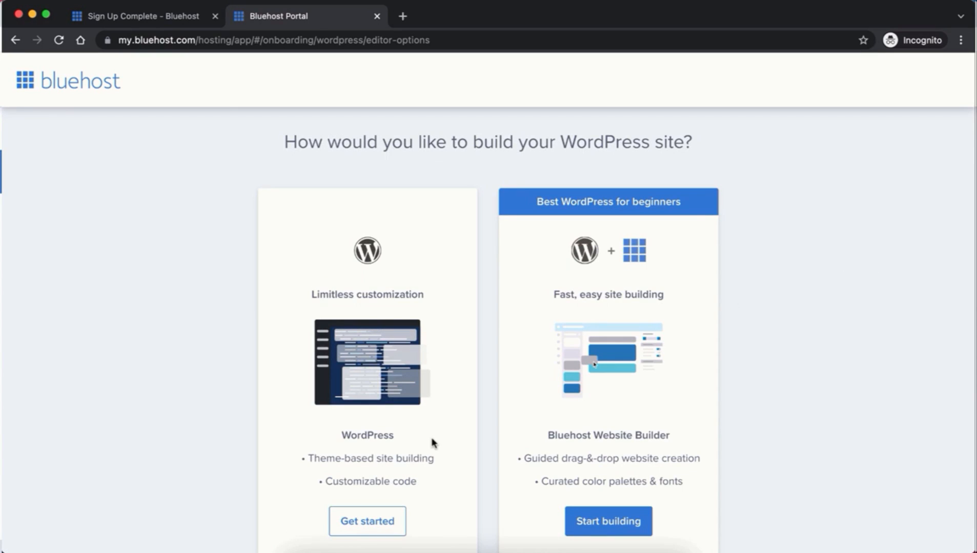
scroll(432, 441, down, 2)
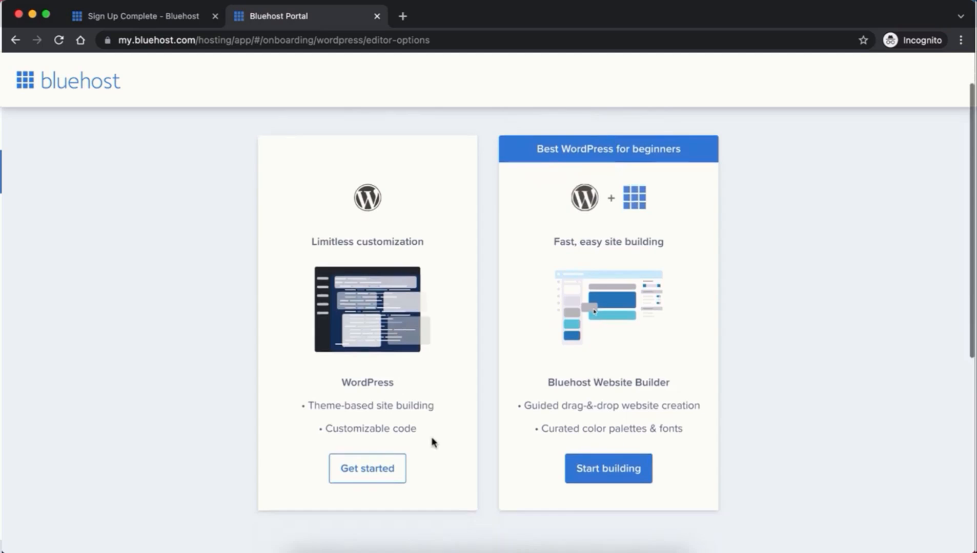
click(374, 469)
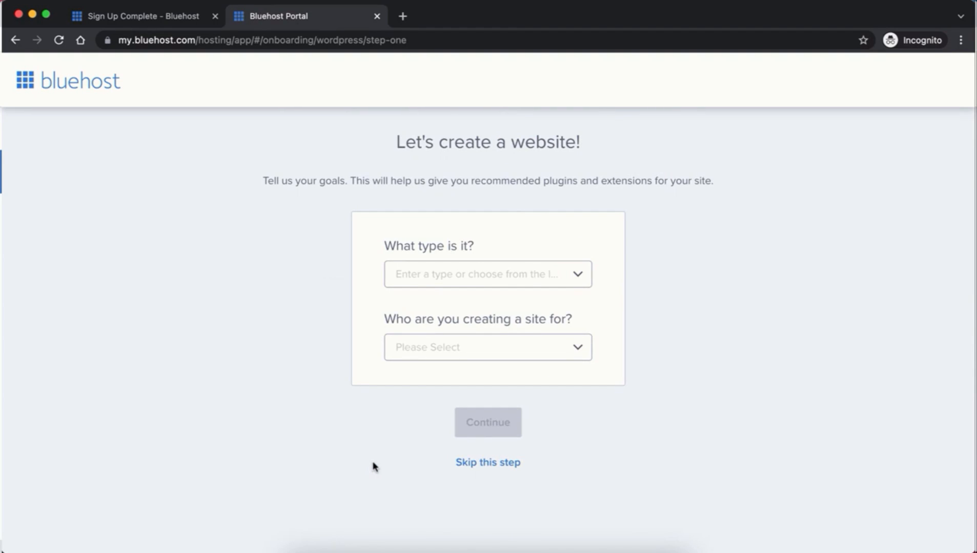
click(487, 464)
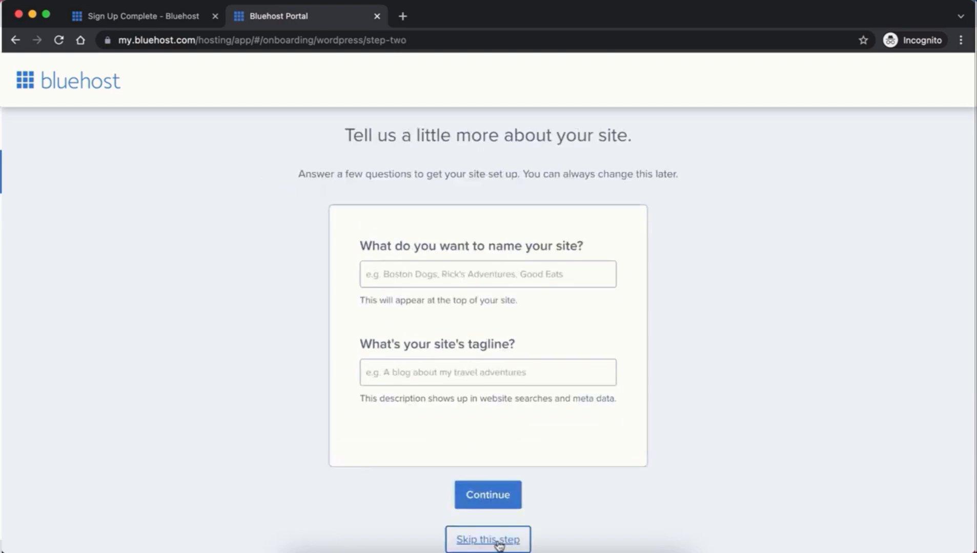
click(497, 539)
click(500, 538)
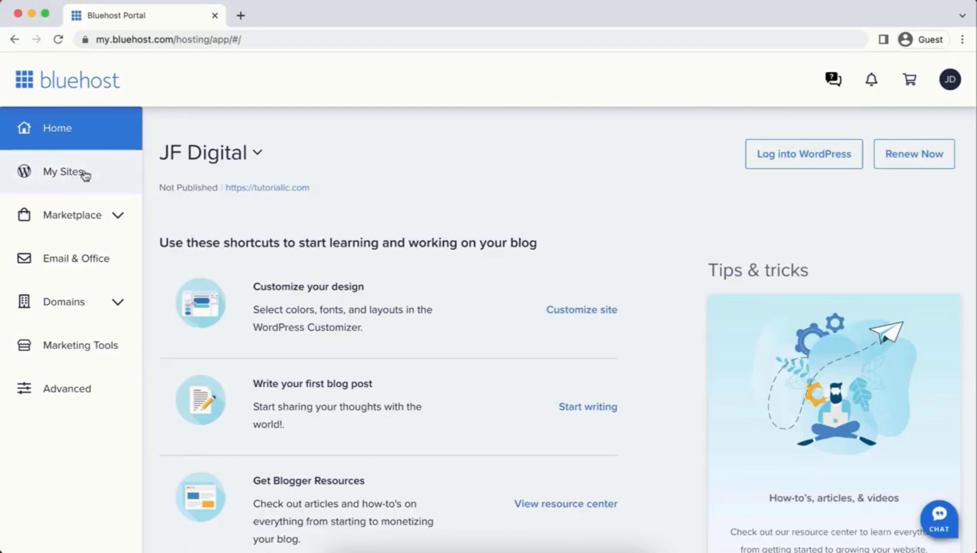
Step: Open the JF Digital site's management page from My Sites
click(75, 163)
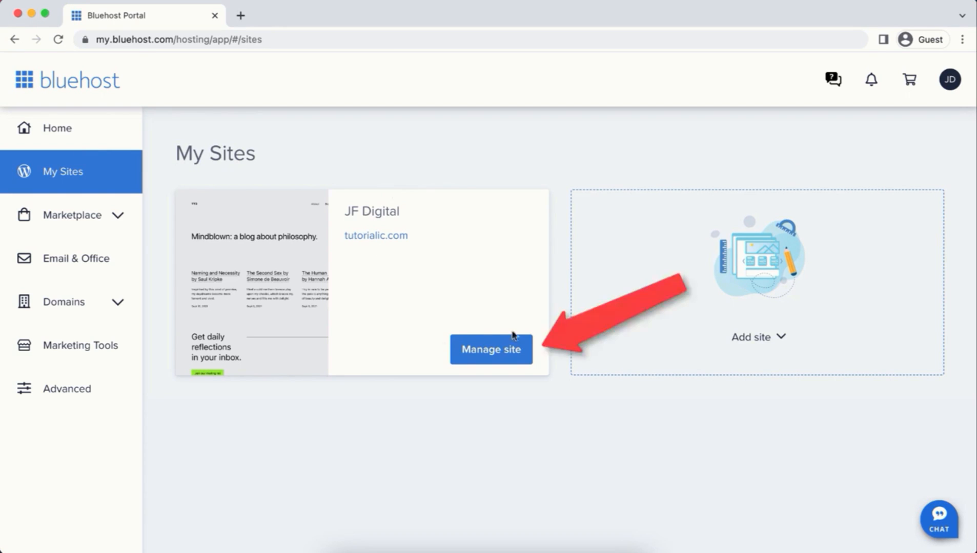
click(496, 361)
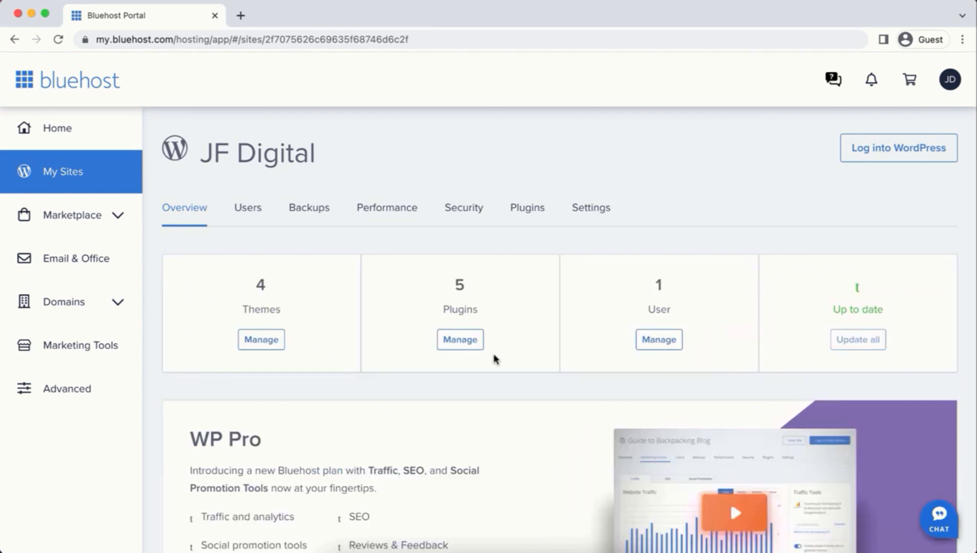
Step: Delete the JF Digital site from its Settings and bring up the Add site options
click(588, 210)
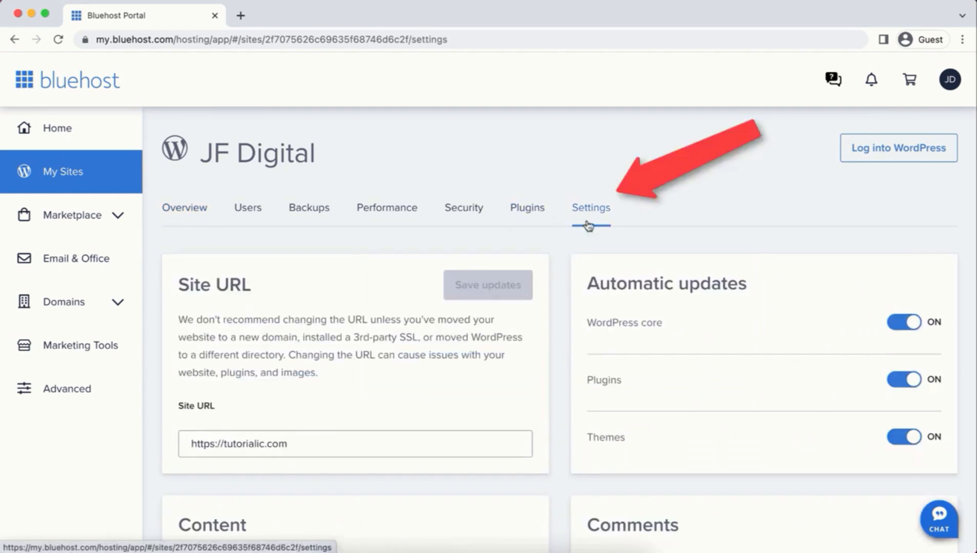
scroll(585, 365, down, 7)
scroll(587, 357, down, 5)
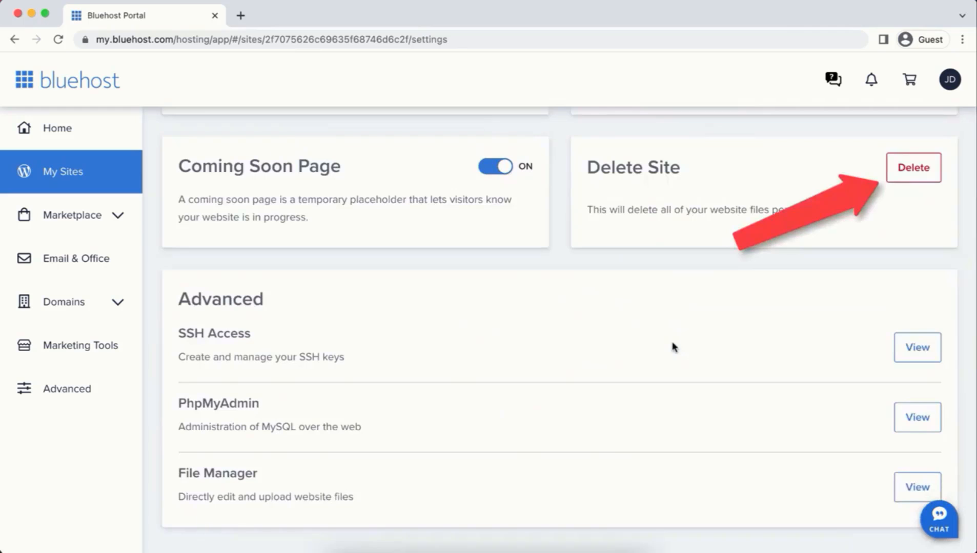
click(921, 163)
click(663, 302)
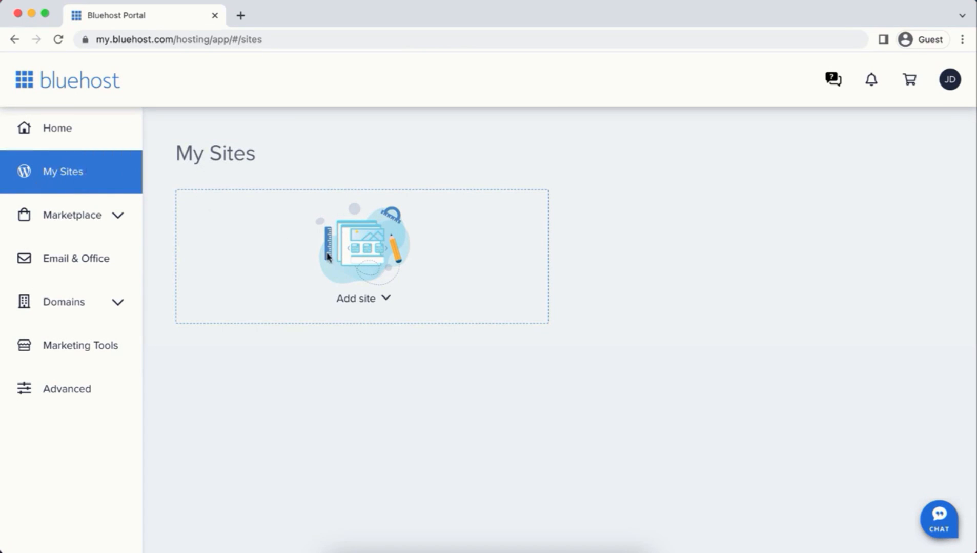
click(367, 300)
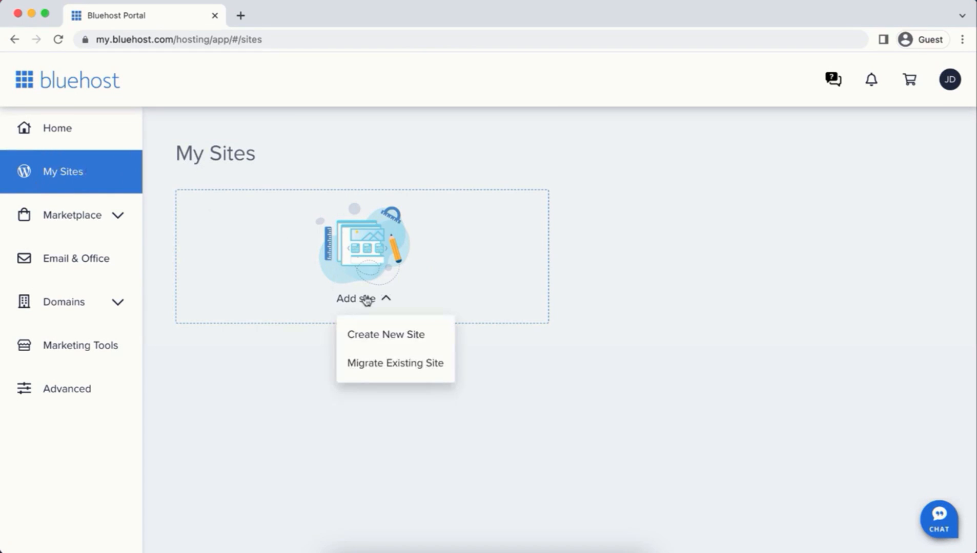
Step: Create a new site named JF Digital with tagline 'You Deserve To Be Seen'
click(381, 338)
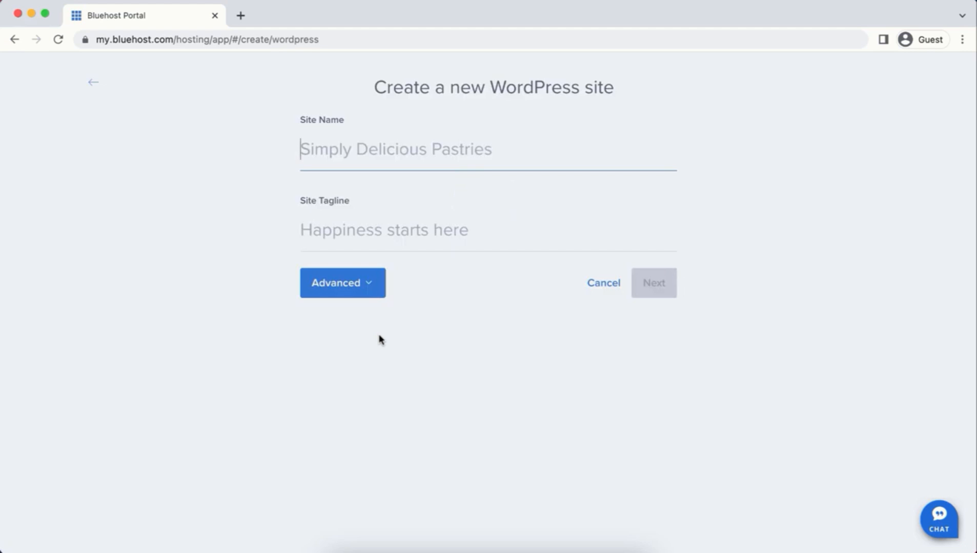
text(JF Digital)
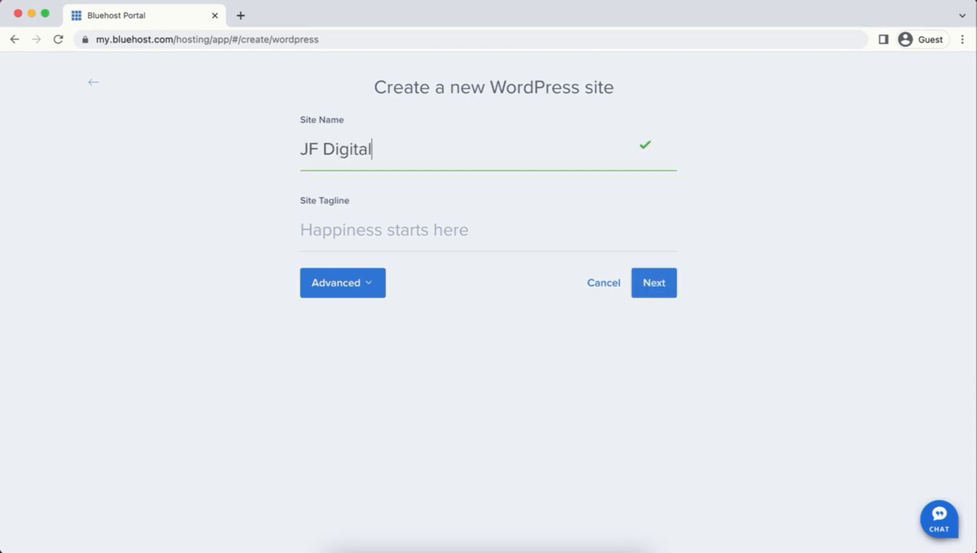
key(Tab)
text(You Deserve To Be Seen)
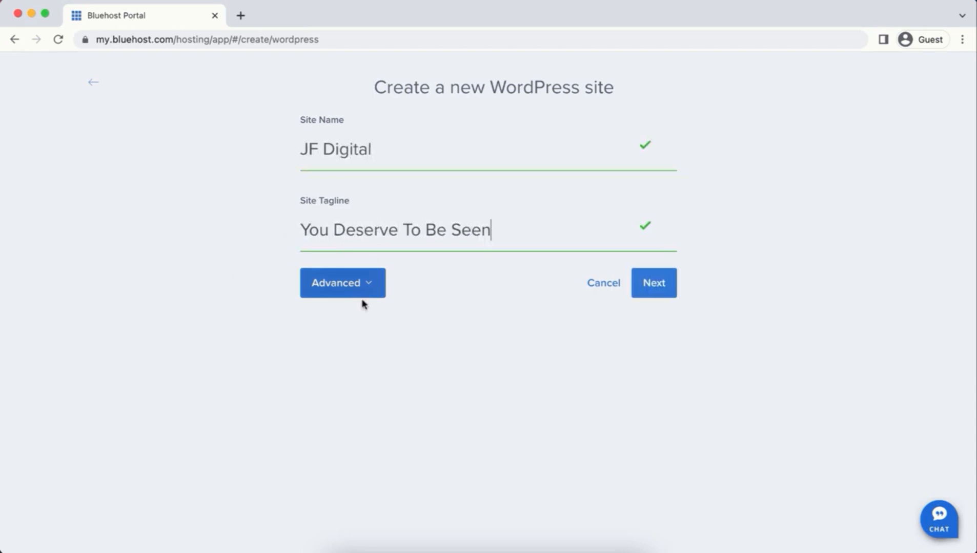
Step: Fill in the admin e-mail, username and password, then continue to domain selection
click(342, 293)
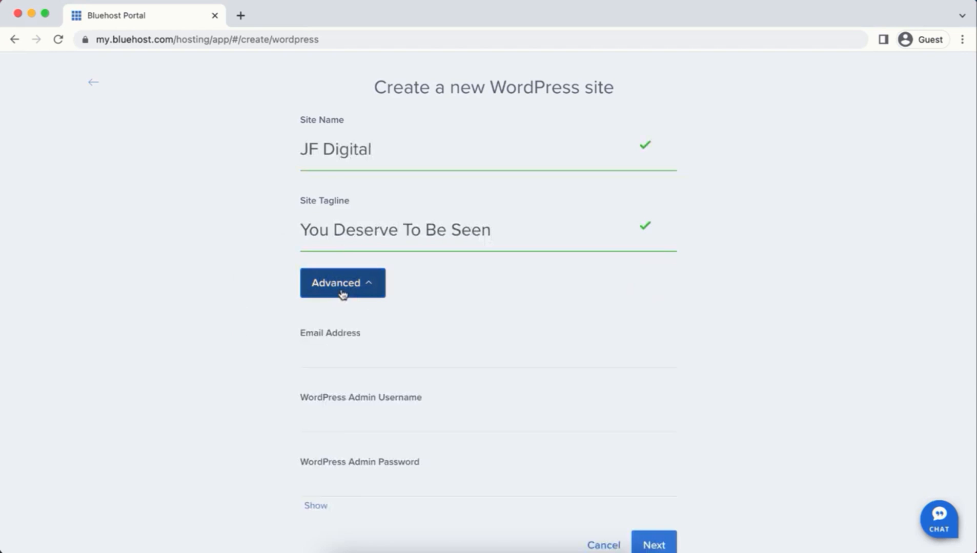
click(362, 349)
key(super+v)
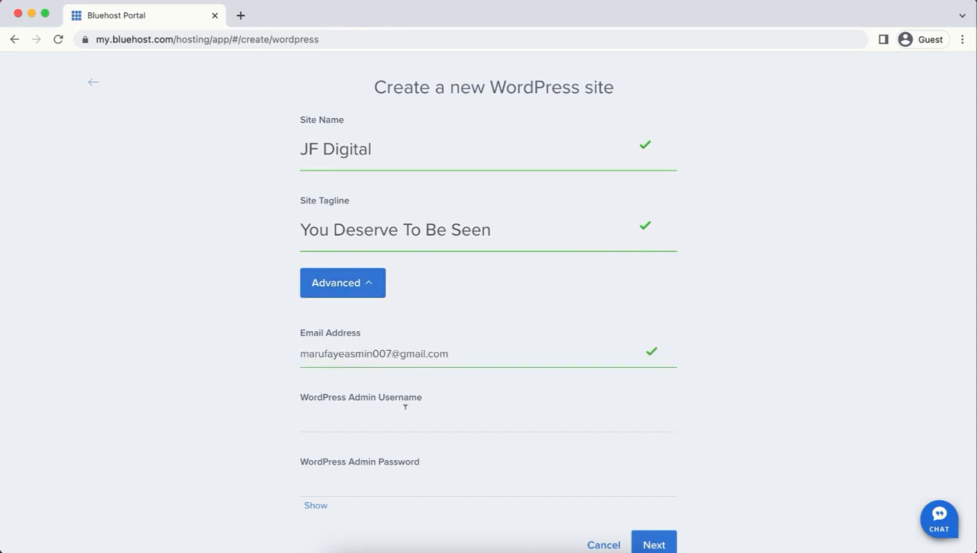
click(369, 419)
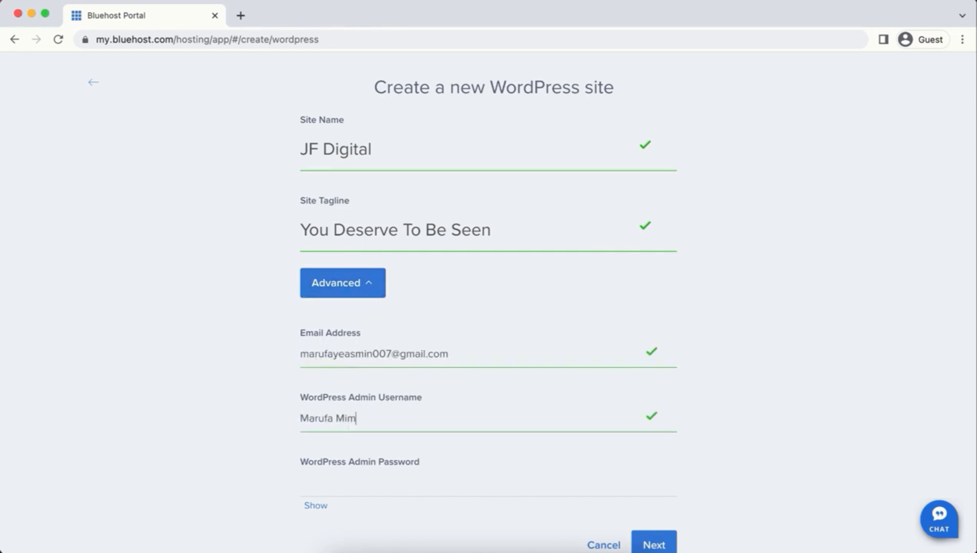
click(362, 481)
key(super+v)
click(315, 506)
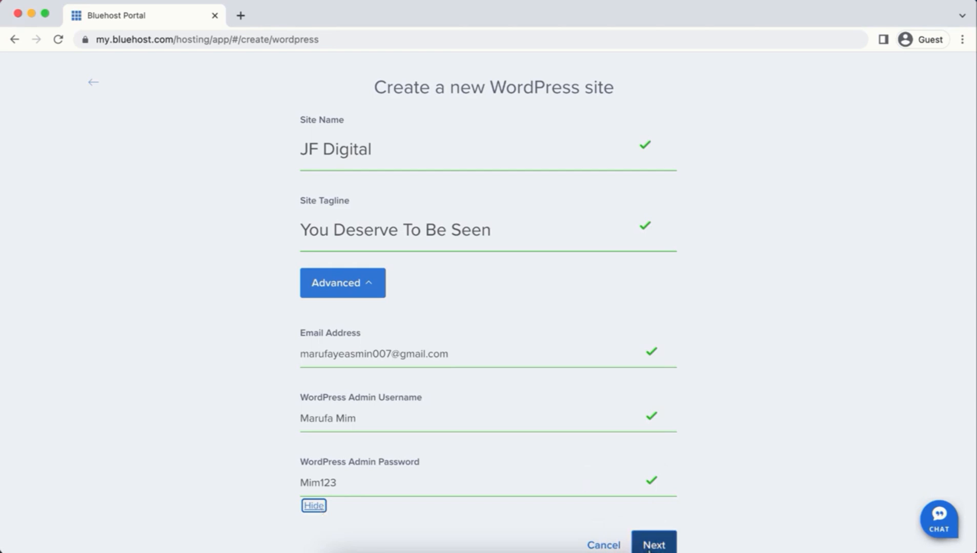
click(650, 546)
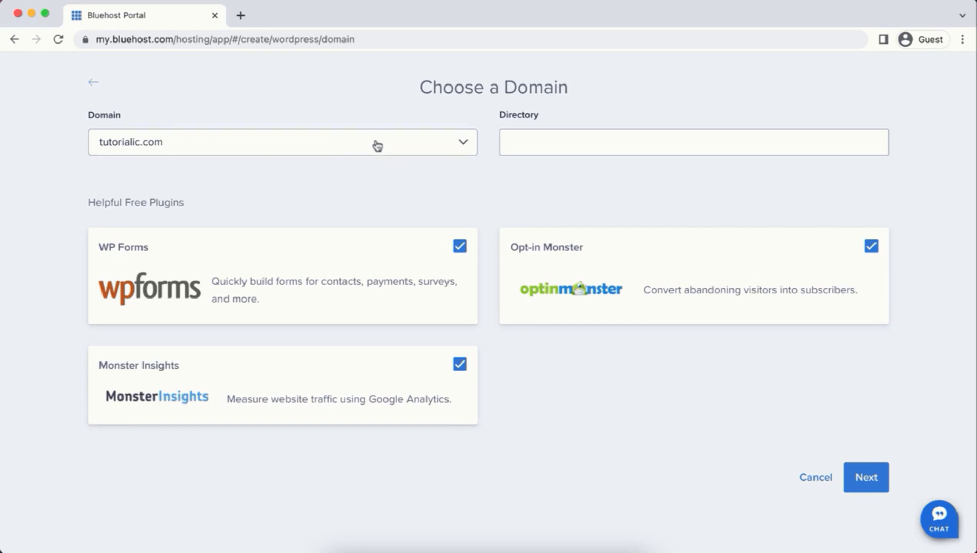
Step: Install WordPress on tutorialic.com without WP Forms, Opt-in Monster or Monster Insights, skipping the purpose question
click(528, 133)
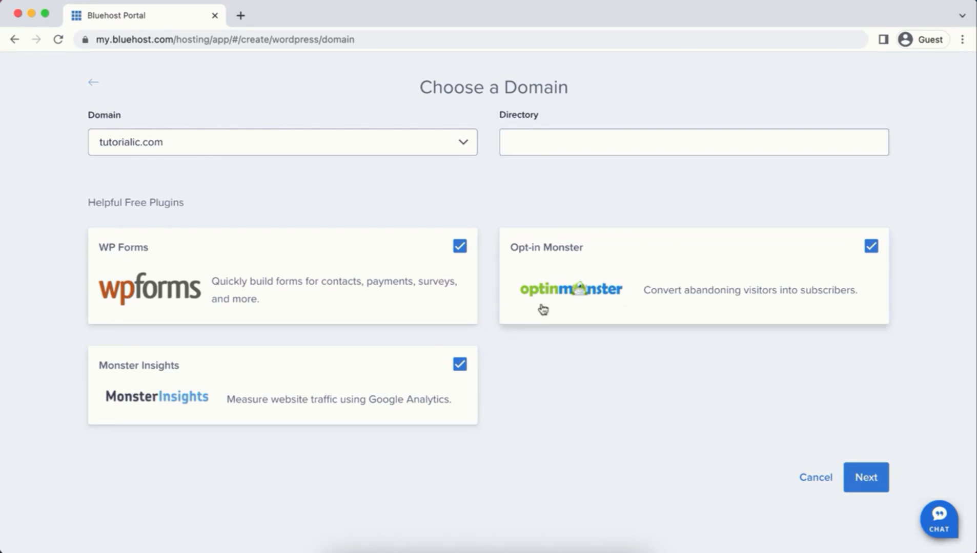
click(459, 364)
click(460, 246)
click(871, 247)
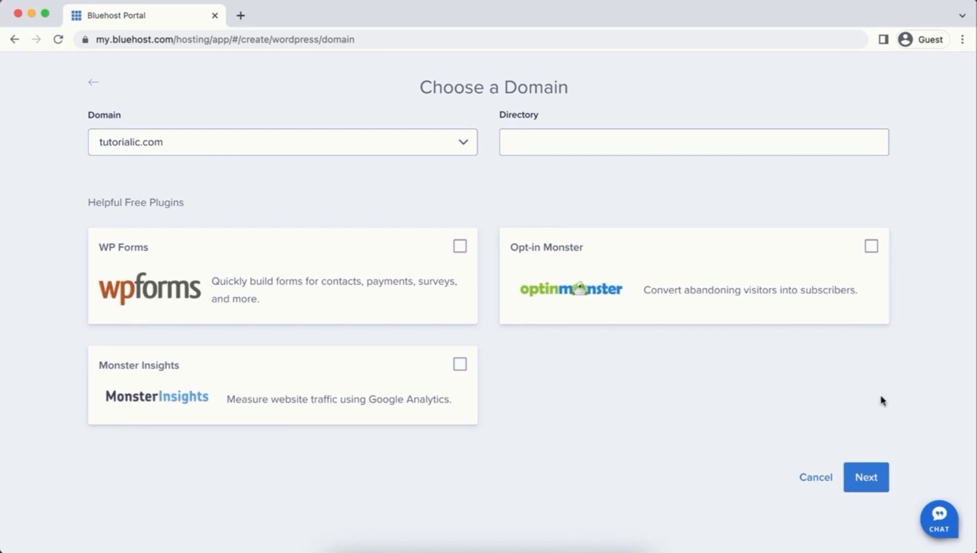
click(859, 476)
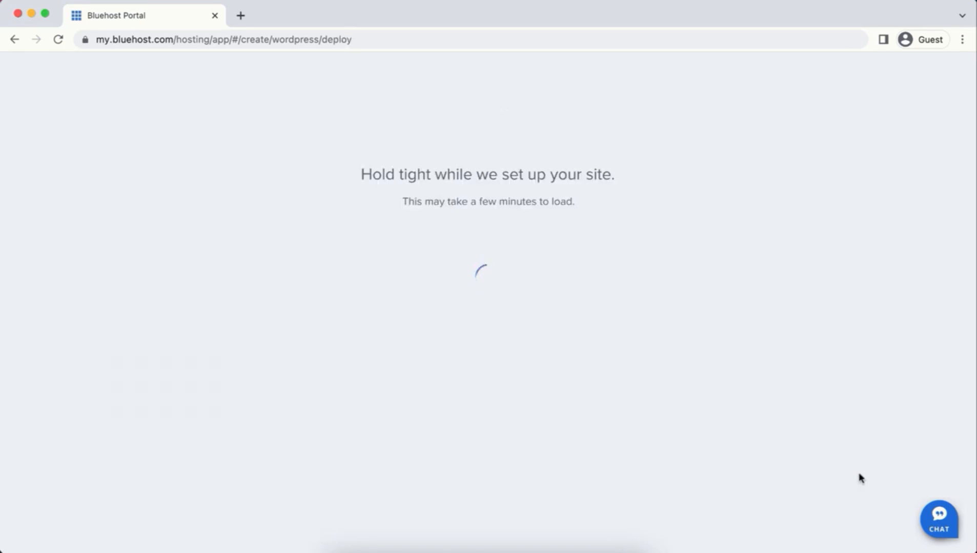
scroll(793, 272, down, 3)
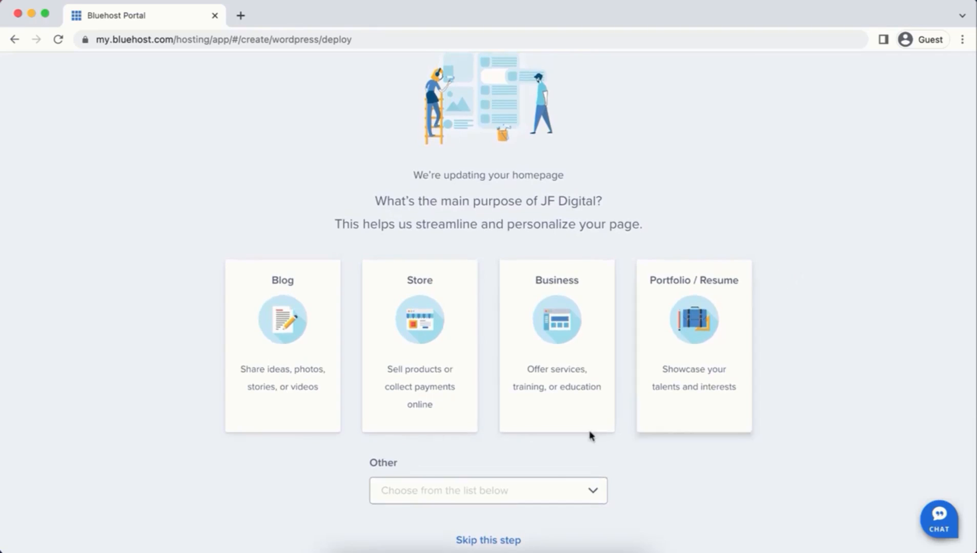
click(507, 541)
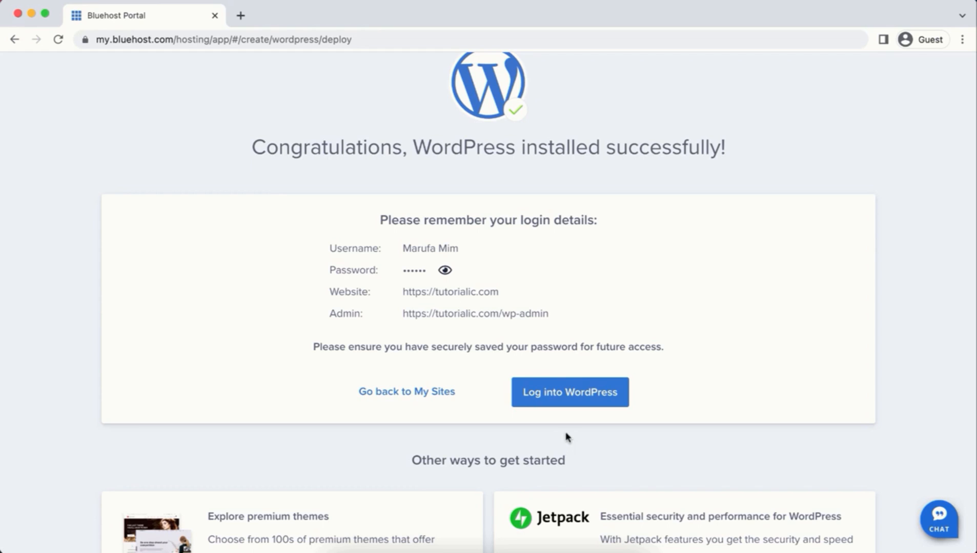
Step: In a new Chrome tab, go to tutorialic.com/wp-admin
click(240, 15)
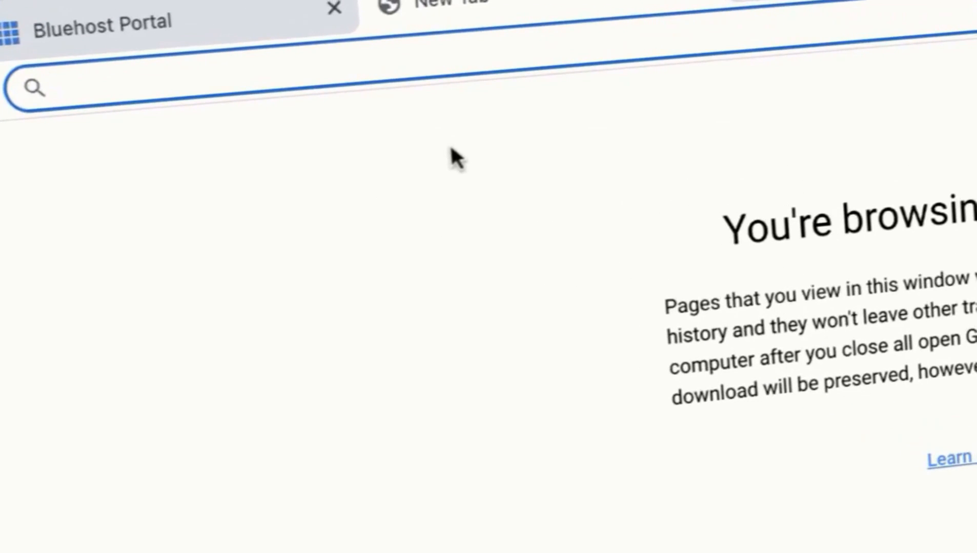
text(tutorialic.com/wp-admin)
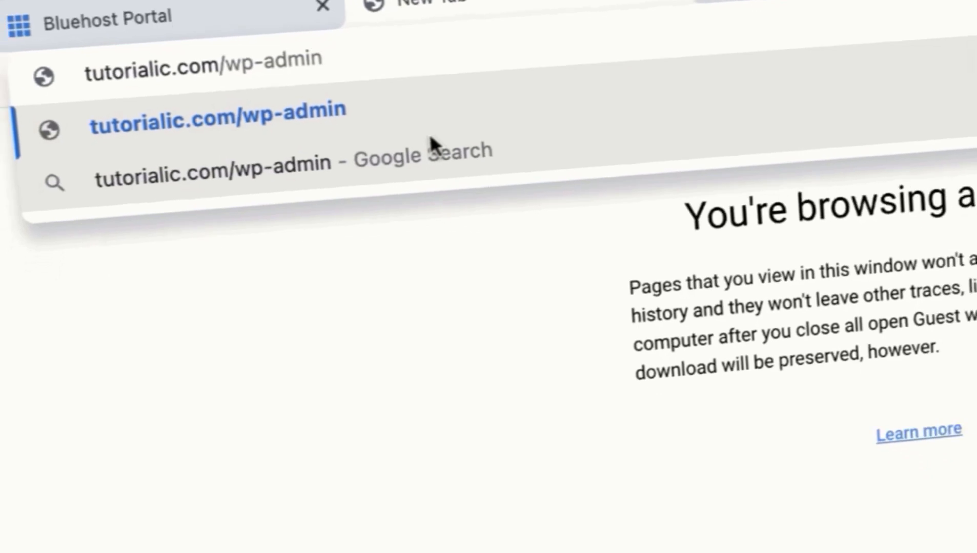
key(Return)
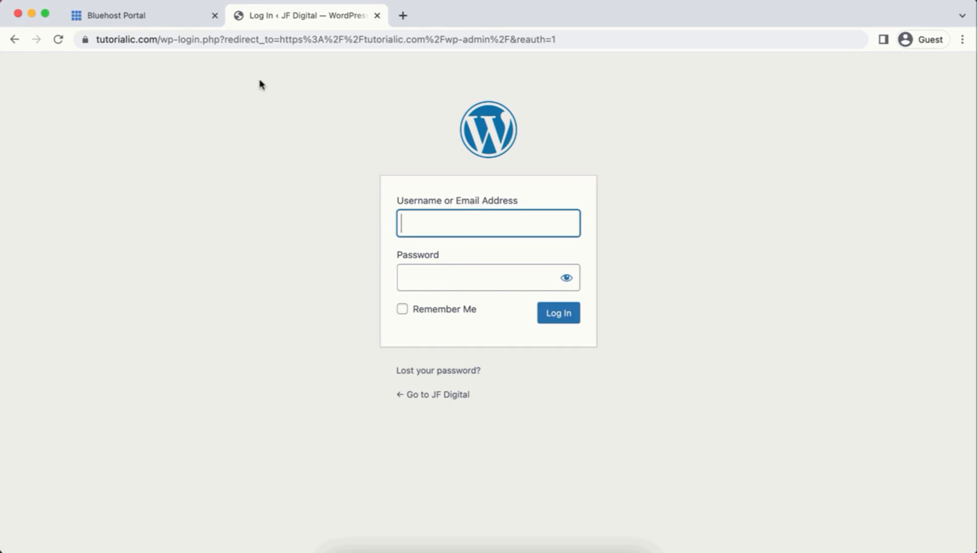
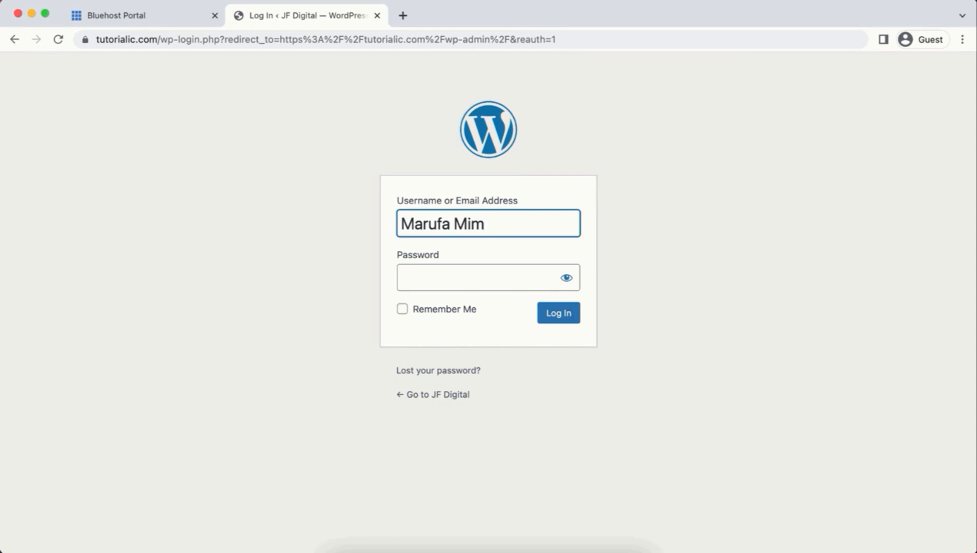
Step: Enter the admin username and password, reveal the password to verify it, and log in
key(Tab)
text(******)
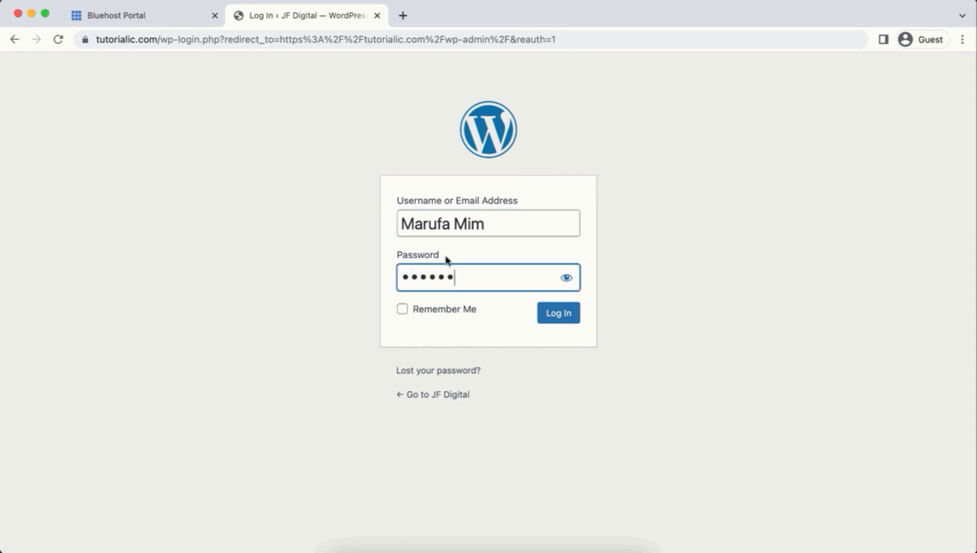
click(568, 278)
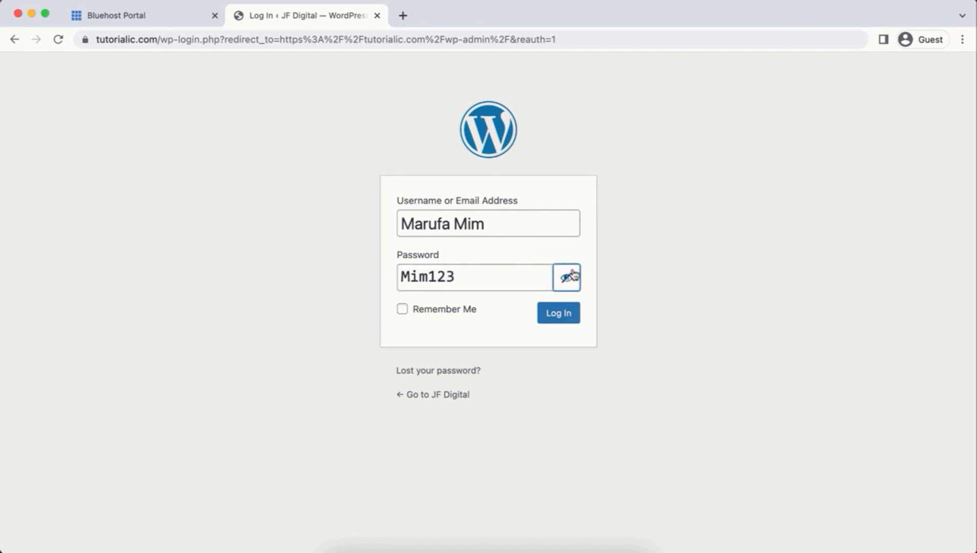
click(553, 315)
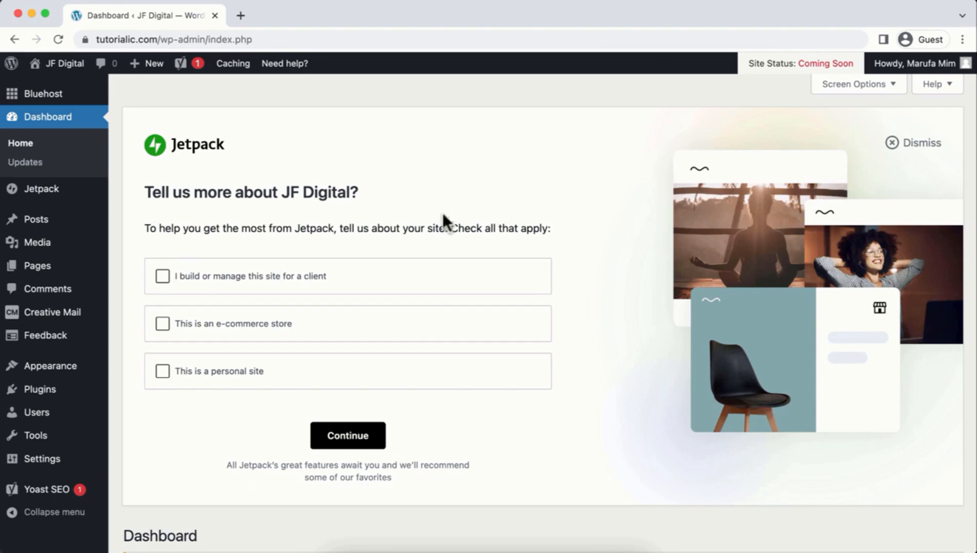
mouse_move(71, 277)
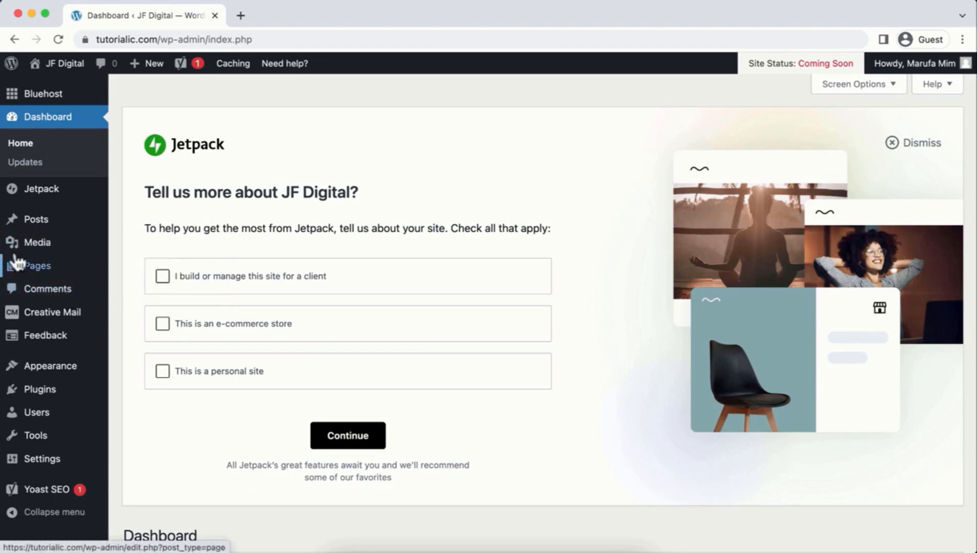
mouse_move(36, 225)
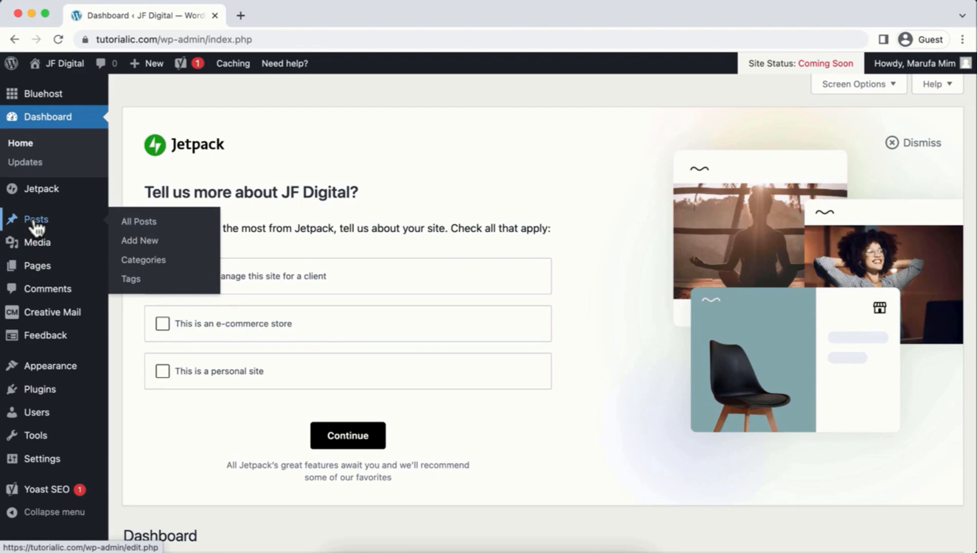
mouse_move(38, 247)
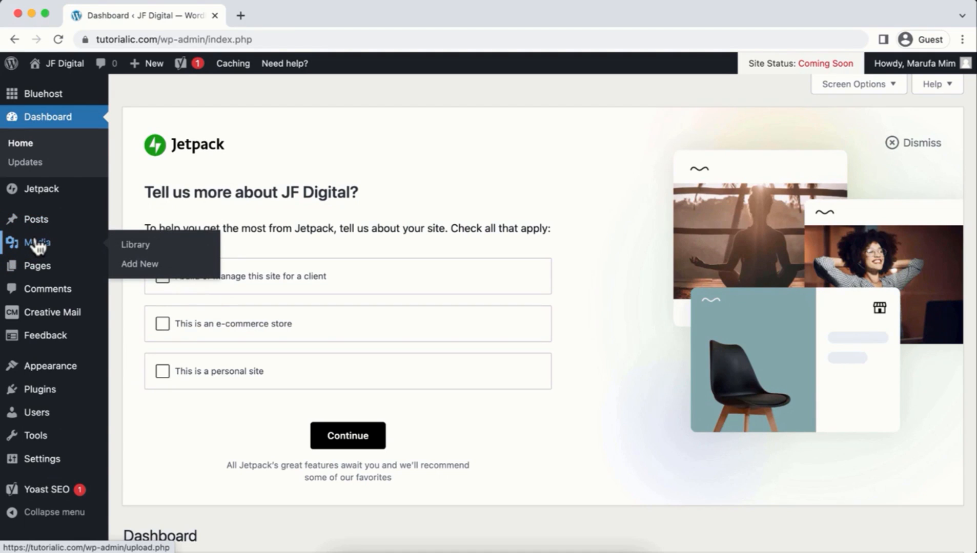
mouse_move(41, 267)
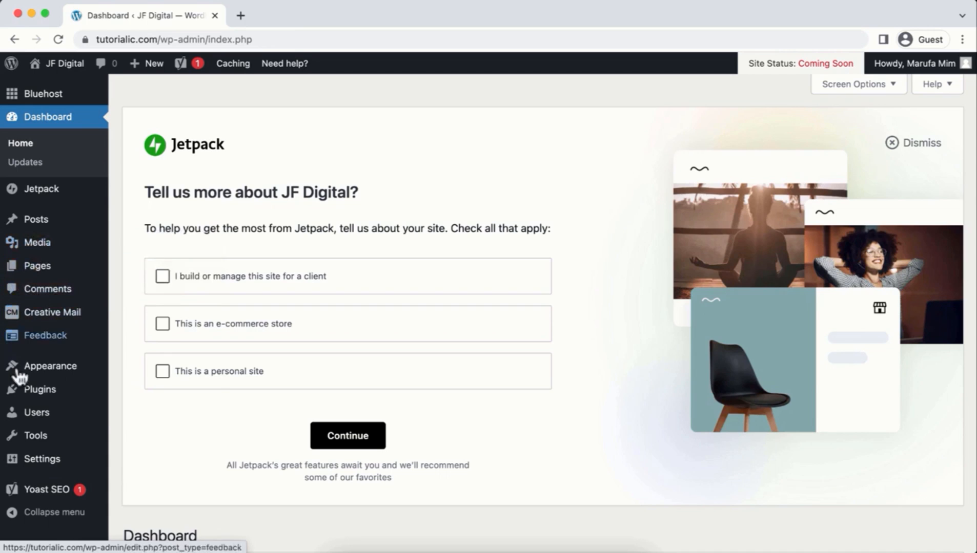
mouse_move(52, 392)
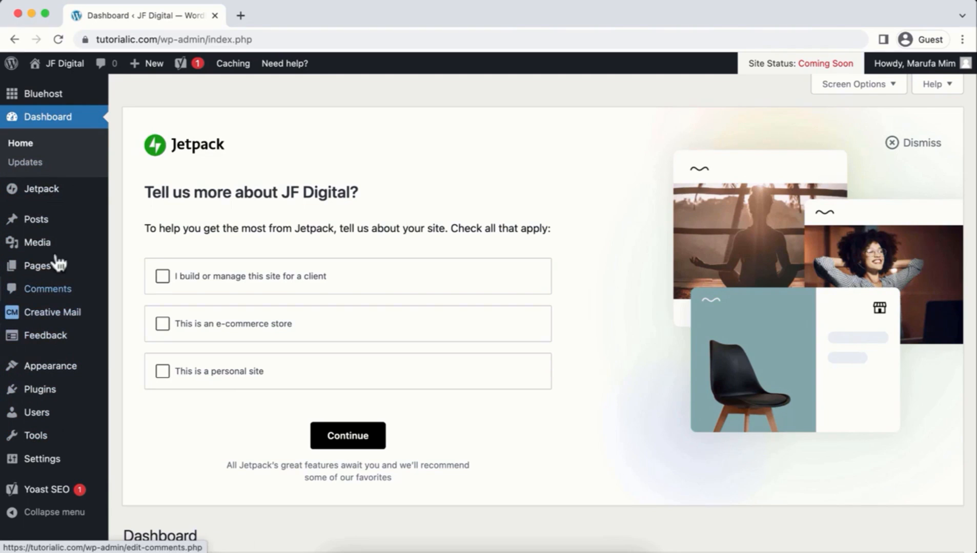
mouse_move(29, 205)
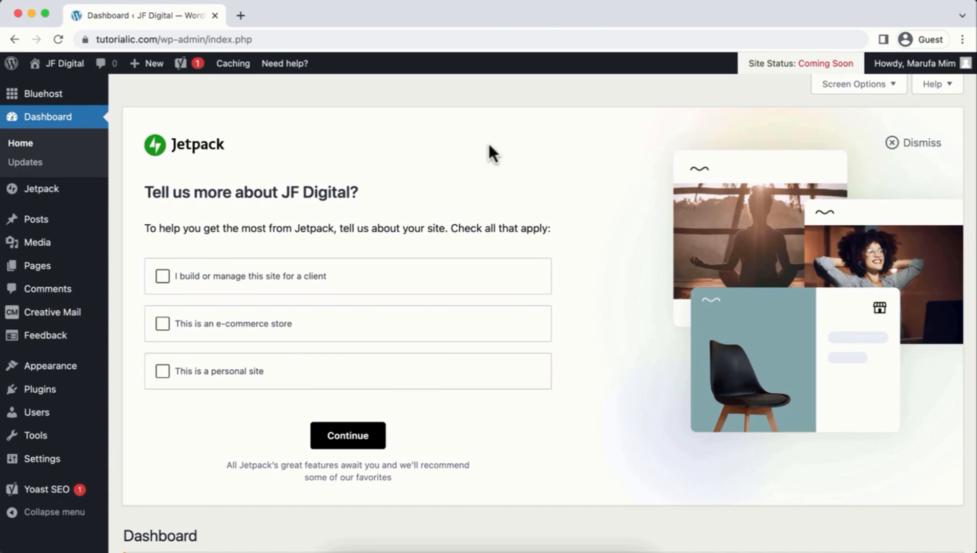
Step: Dismiss the Jetpack survey panel, the Yoast SEO notice and the Welcome to WordPress banner
click(894, 142)
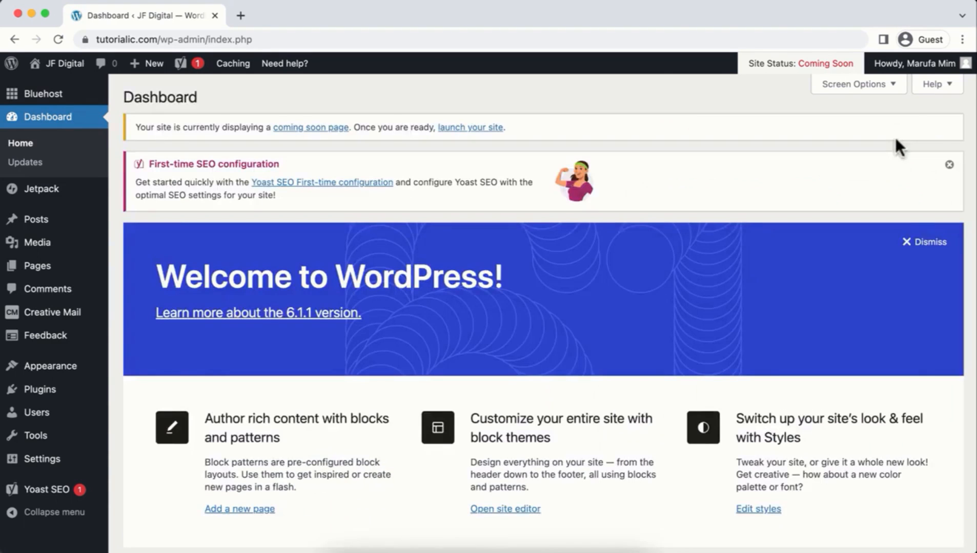
click(950, 165)
click(937, 176)
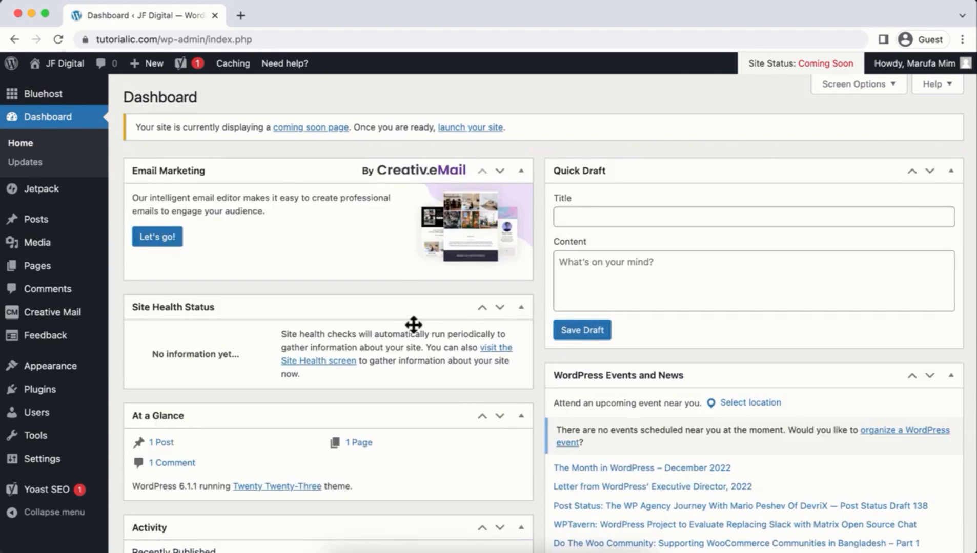
Step: Hide every dashboard box in Screen Options, from Email Marketing to Quick Draft
click(843, 88)
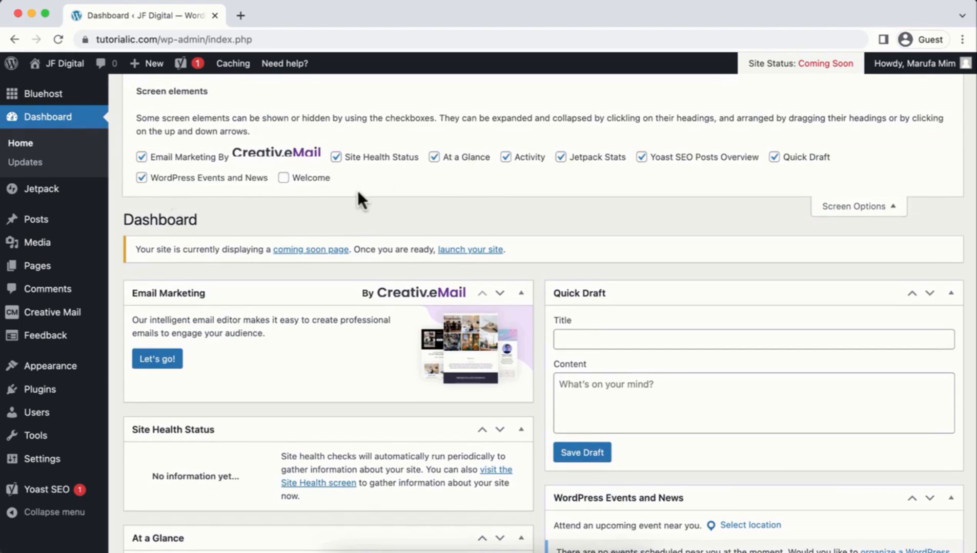
click(141, 156)
click(142, 177)
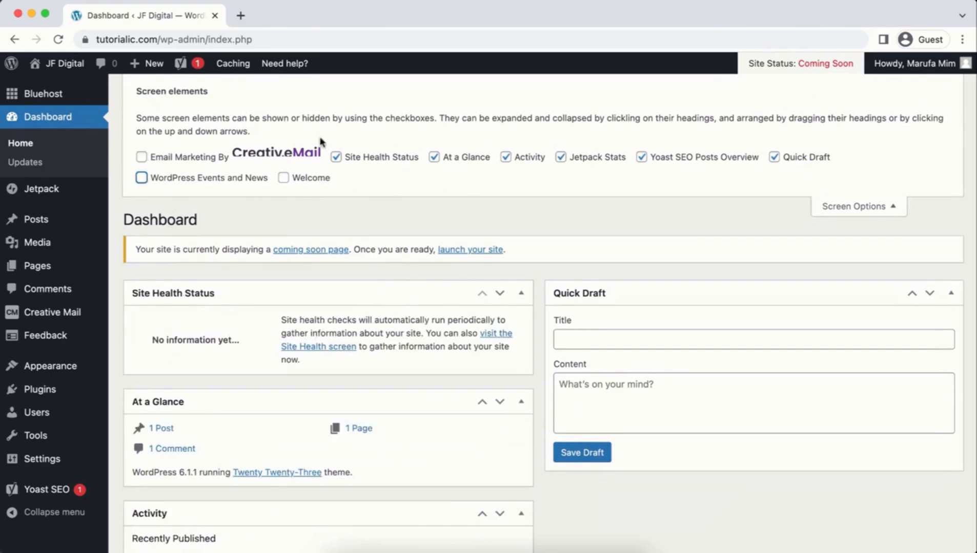
click(336, 157)
click(433, 157)
click(506, 157)
click(561, 157)
click(640, 156)
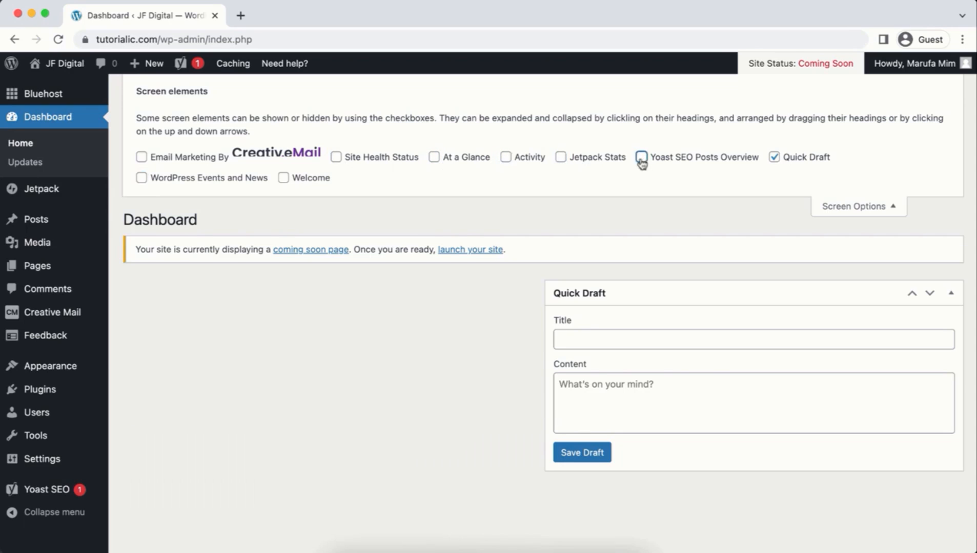
click(774, 157)
click(855, 206)
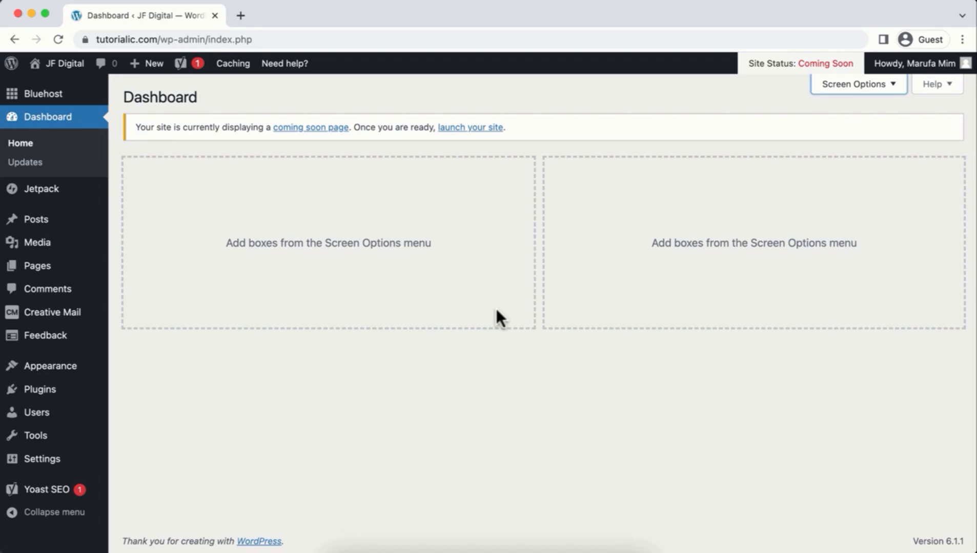
Step: Deactivate all installed plugins from the Plugins list with the Deactivate bulk action
mouse_move(54, 394)
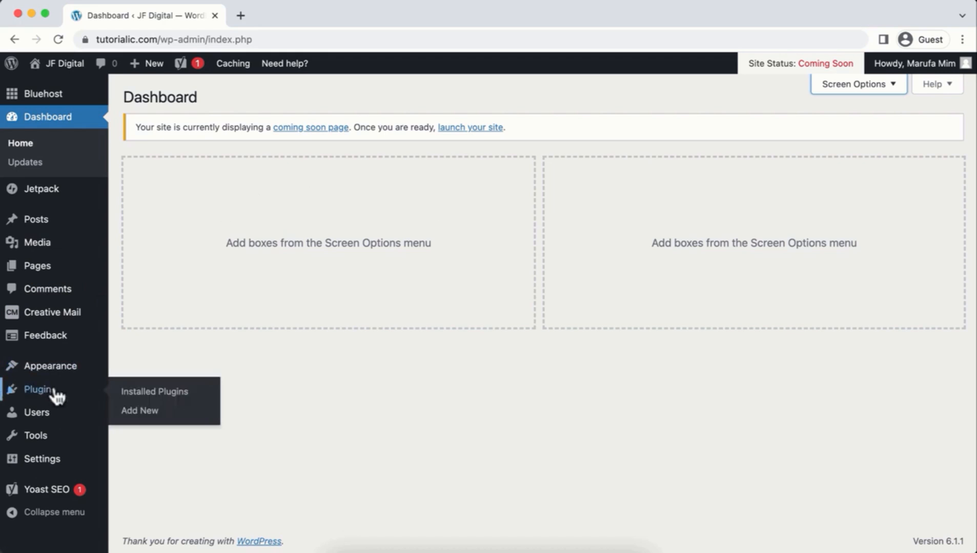
click(152, 395)
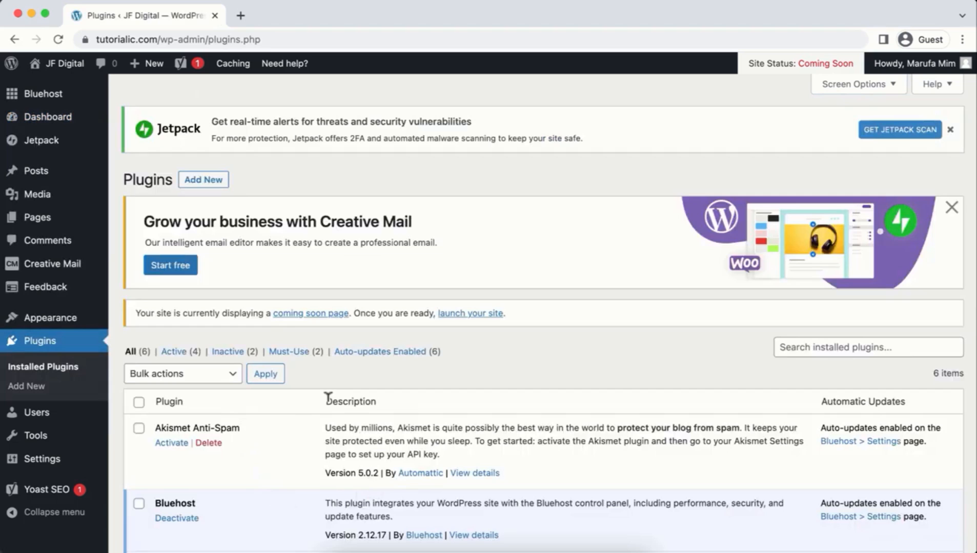
scroll(328, 399, down, 5)
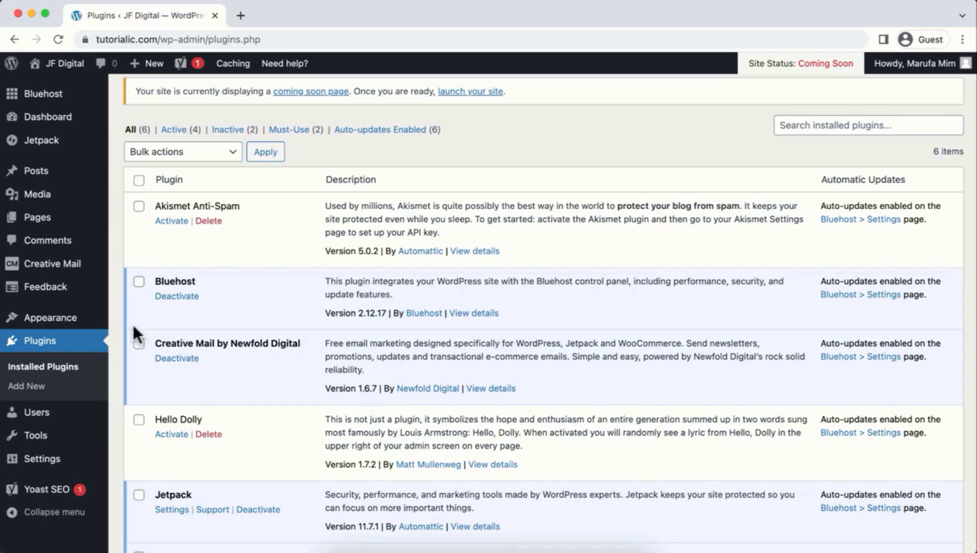
click(139, 206)
click(138, 282)
click(139, 180)
click(163, 154)
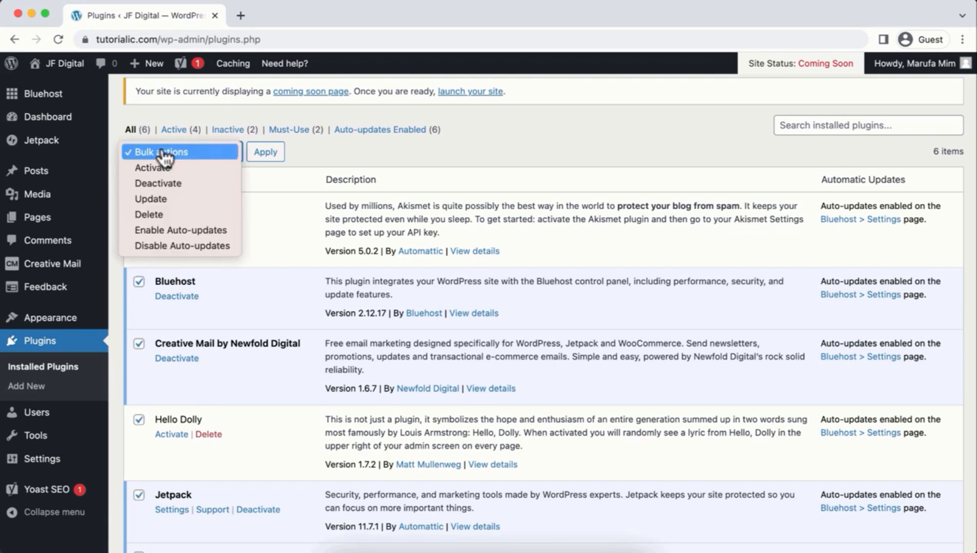
click(159, 185)
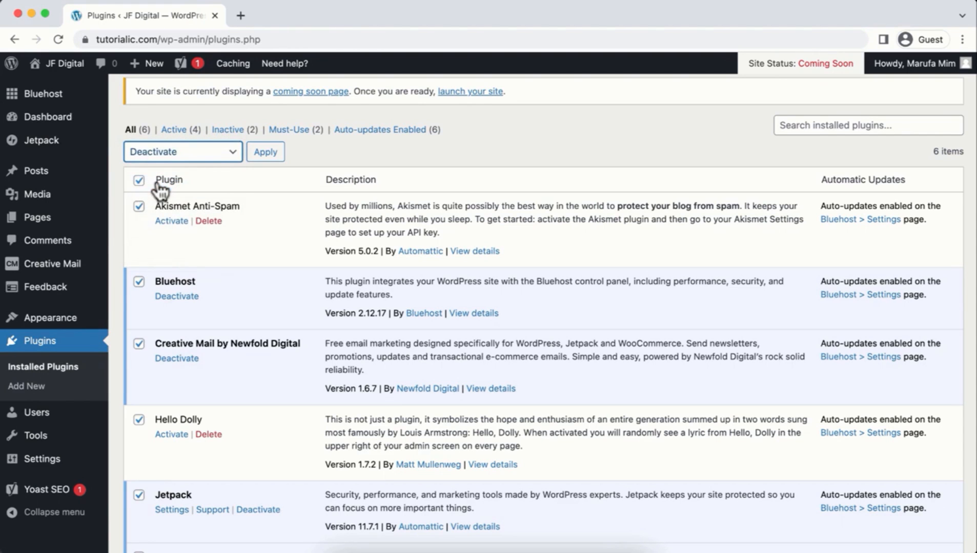
click(259, 153)
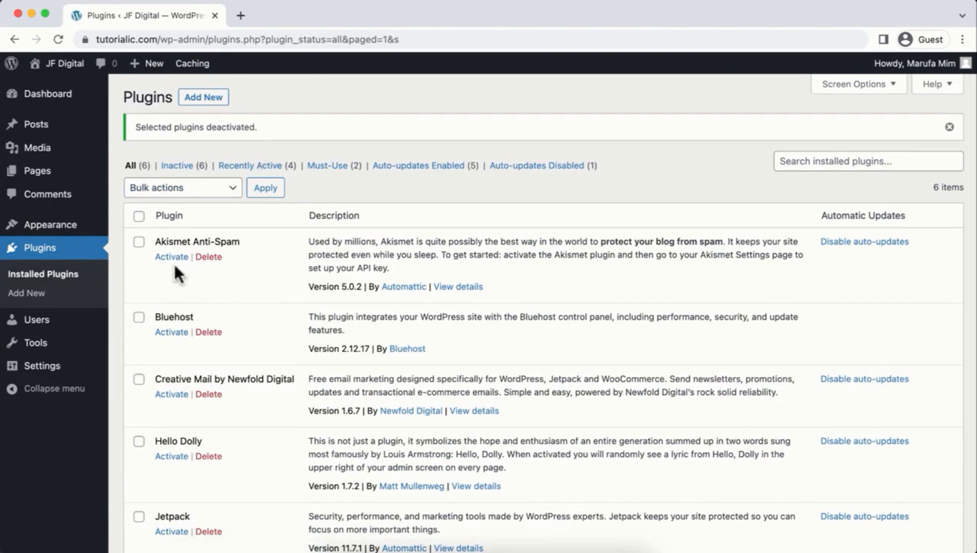
Step: Delete Akismet, Bluehost, Creative Mail, Hello Dolly, Jetpack and Yoast SEO with the Delete bulk action
click(139, 217)
click(159, 190)
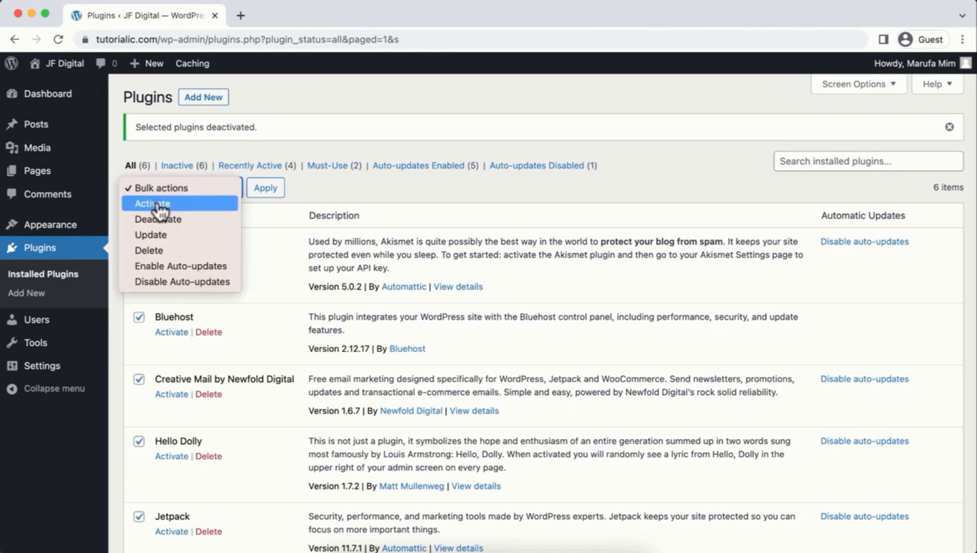
click(155, 251)
click(257, 190)
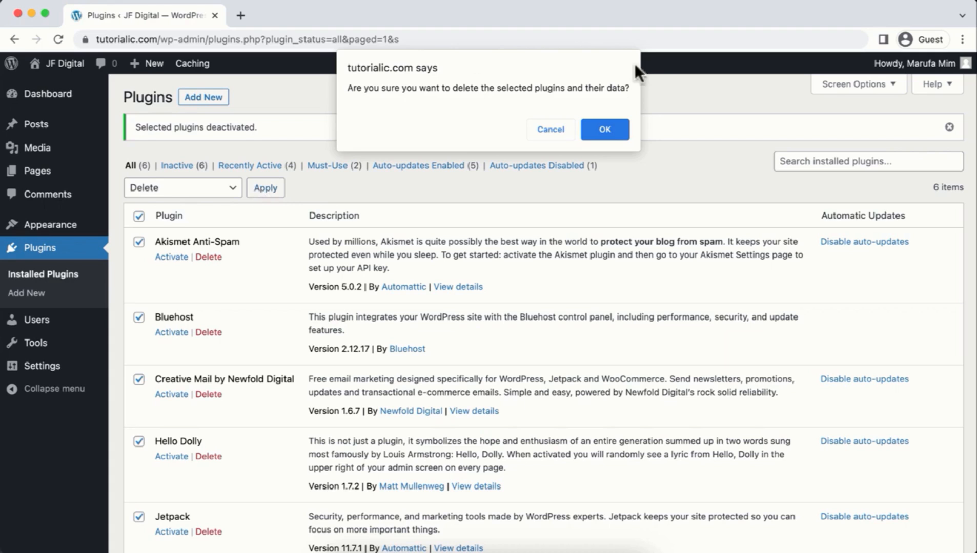
click(614, 136)
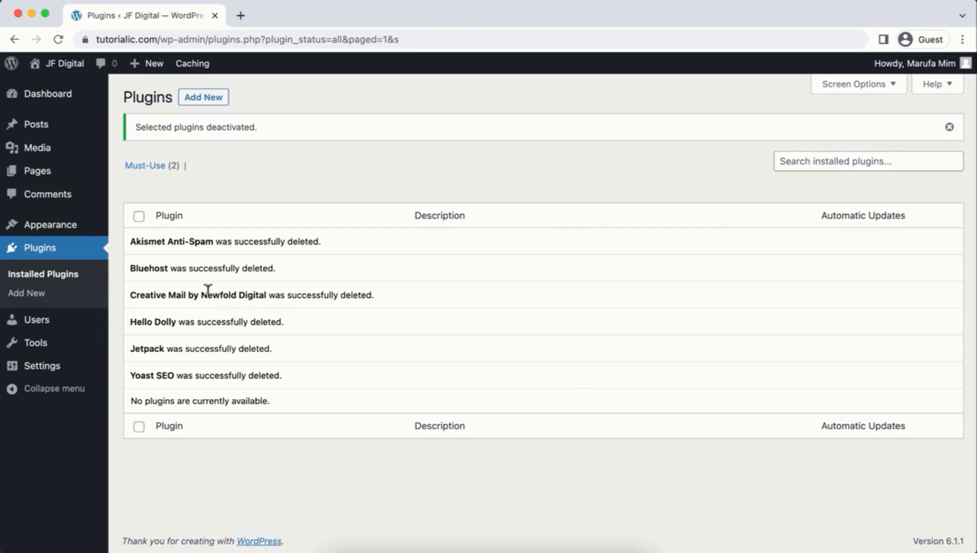
mouse_move(57, 176)
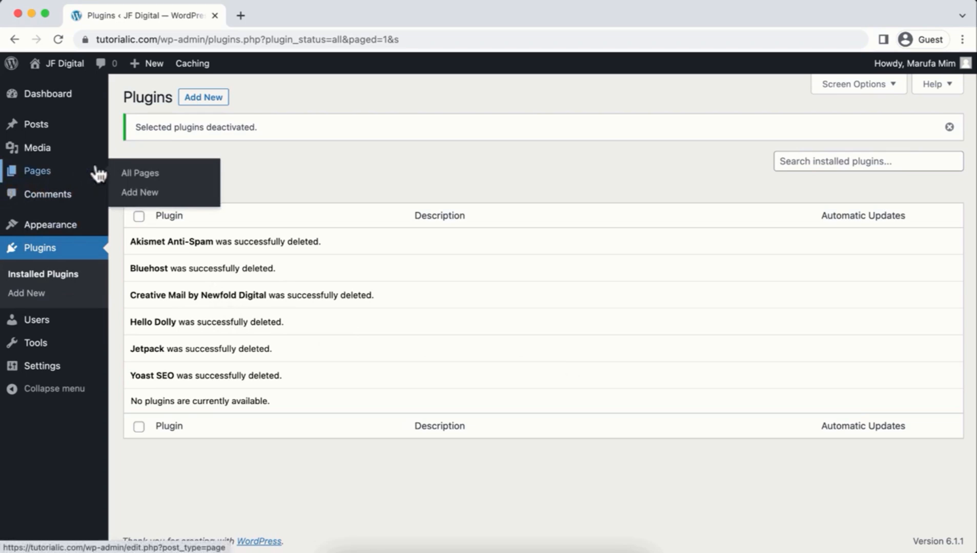
Step: Move Privacy Policy and Sample Page to the Trash from All Pages via Bulk actions
click(125, 176)
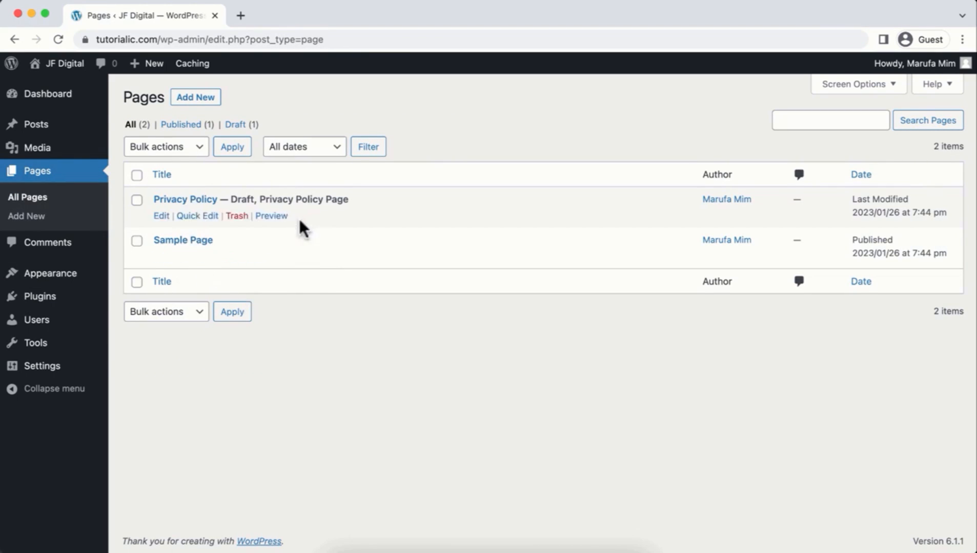
click(137, 176)
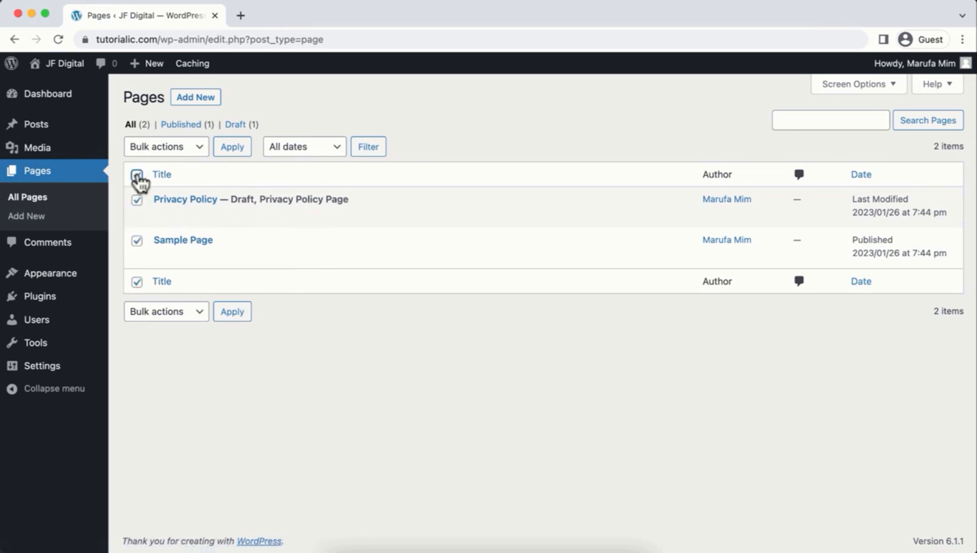
click(169, 147)
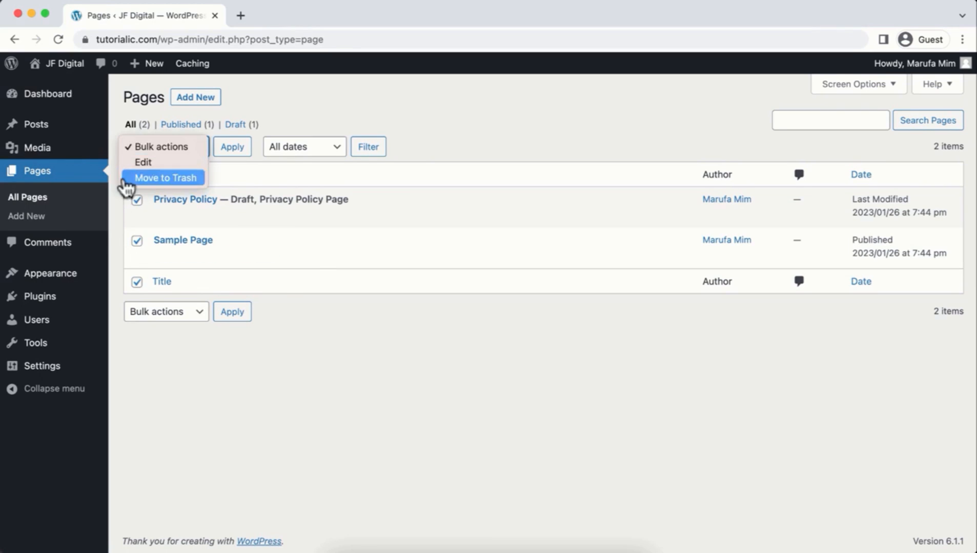
click(167, 178)
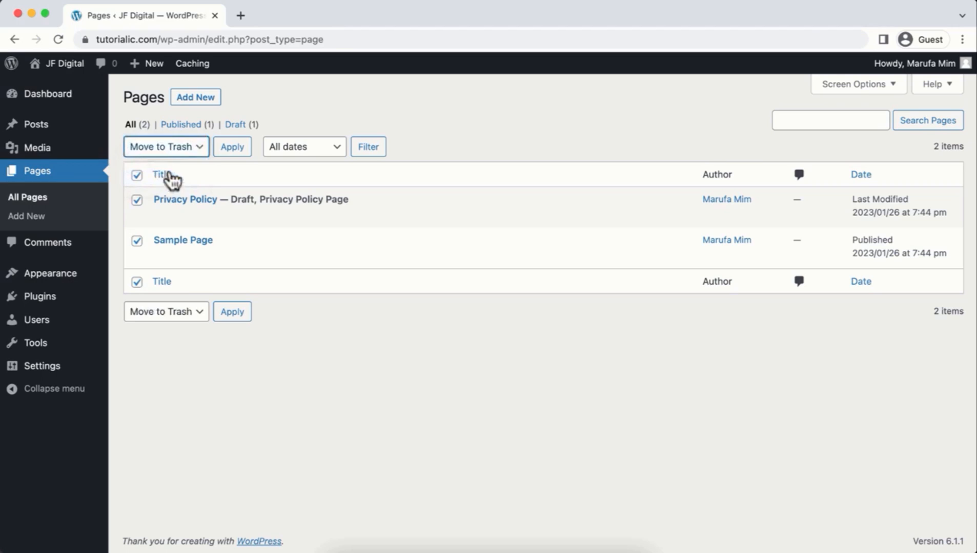
click(224, 153)
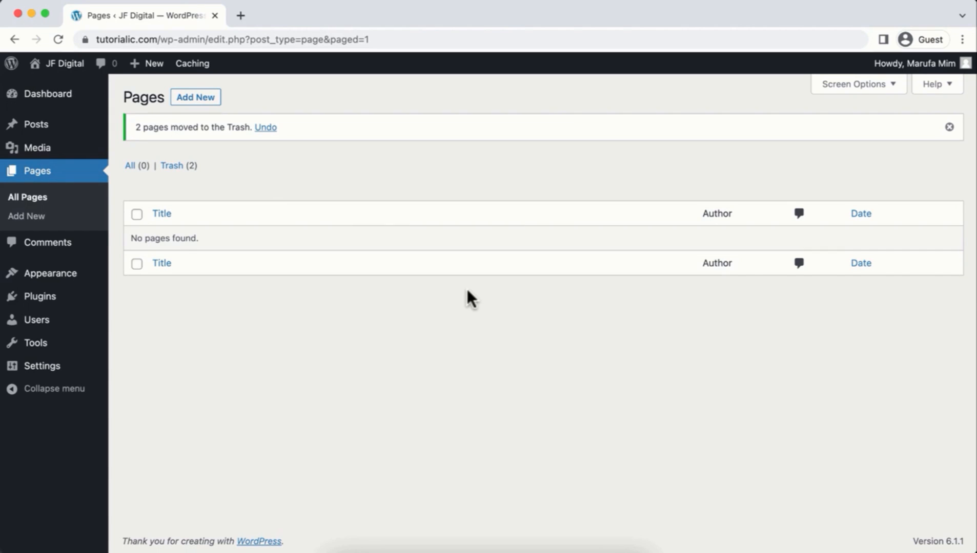
mouse_move(72, 277)
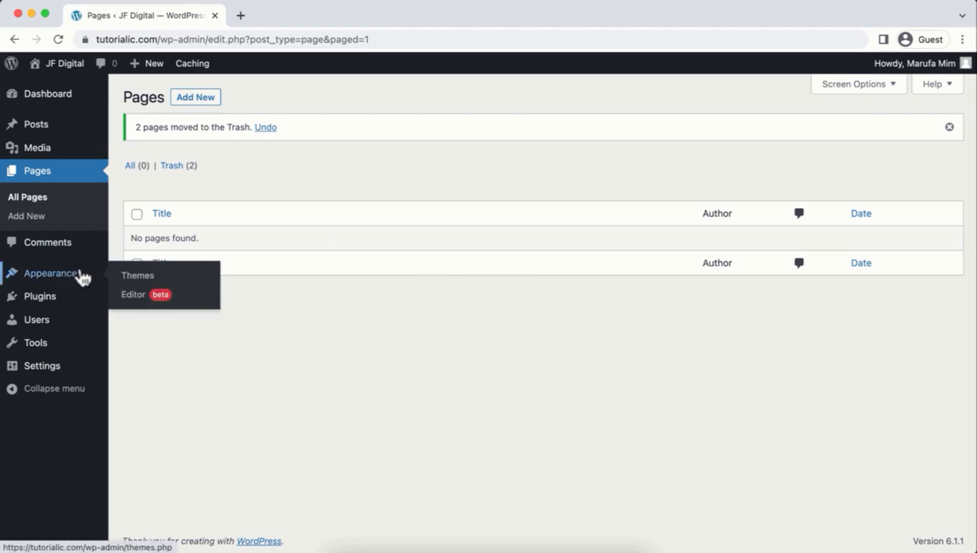
Step: Search themes for 'hello elementor', then install and activate Hello Elementor
click(146, 279)
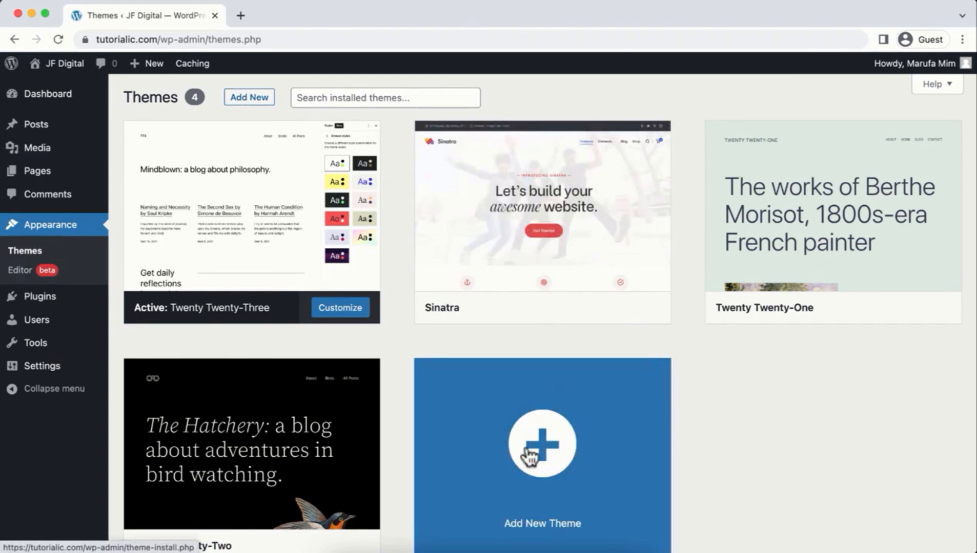
click(529, 454)
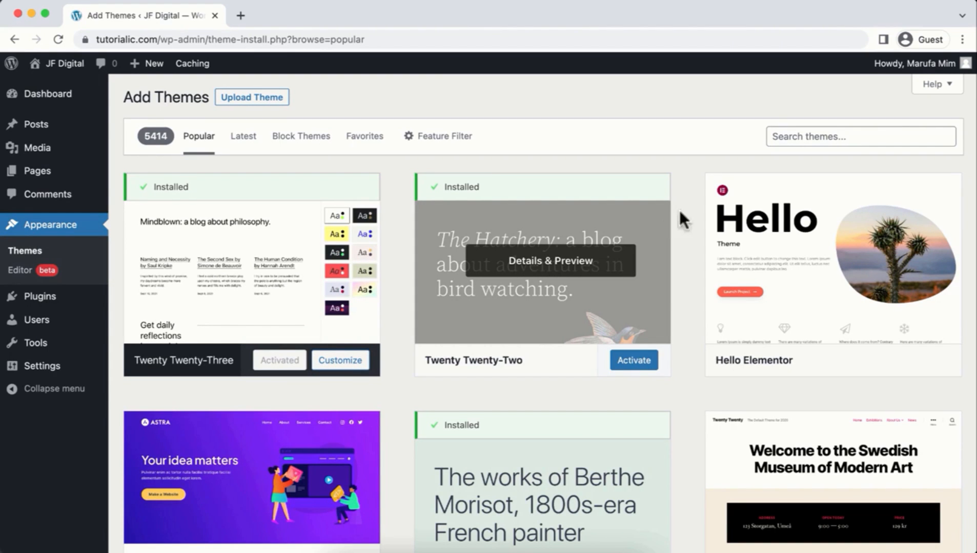
click(823, 129)
text(hello elementor)
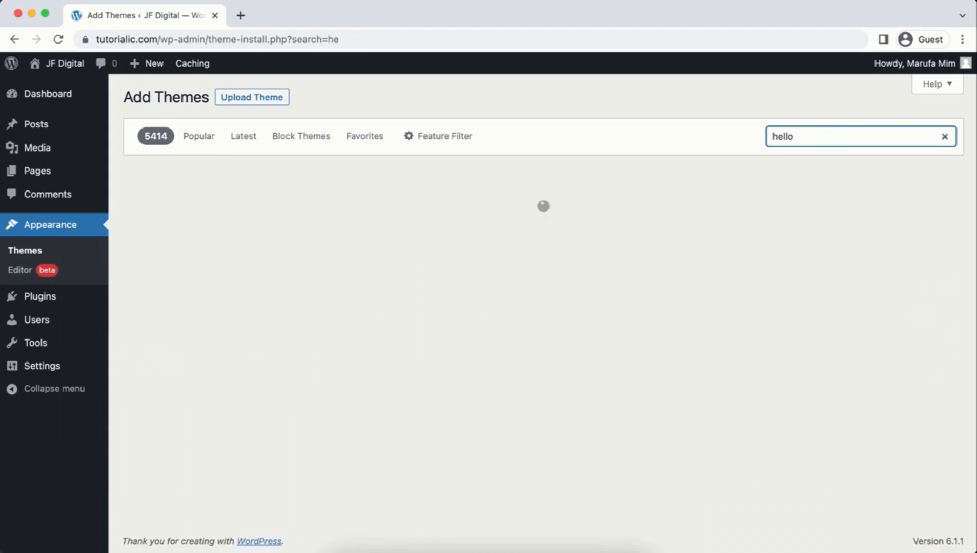
mouse_move(255, 284)
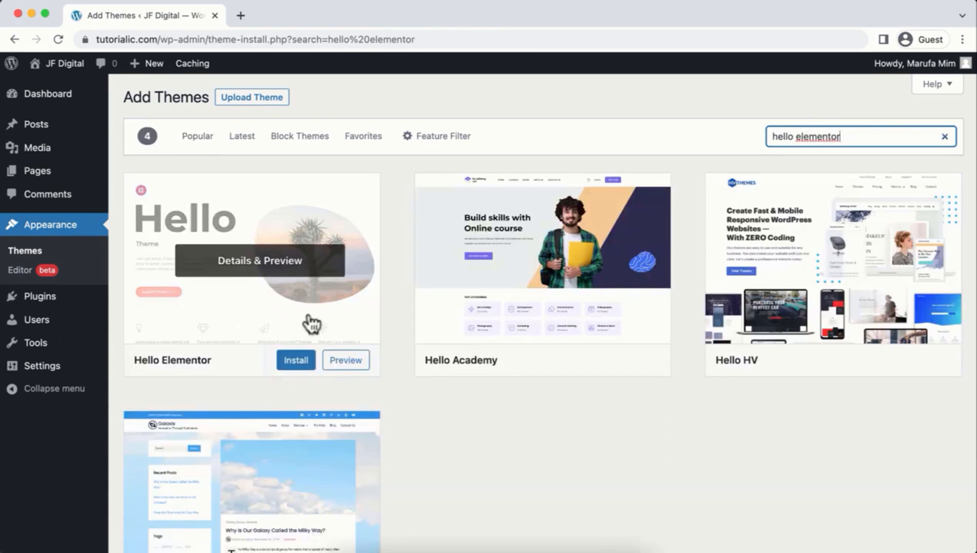
click(301, 361)
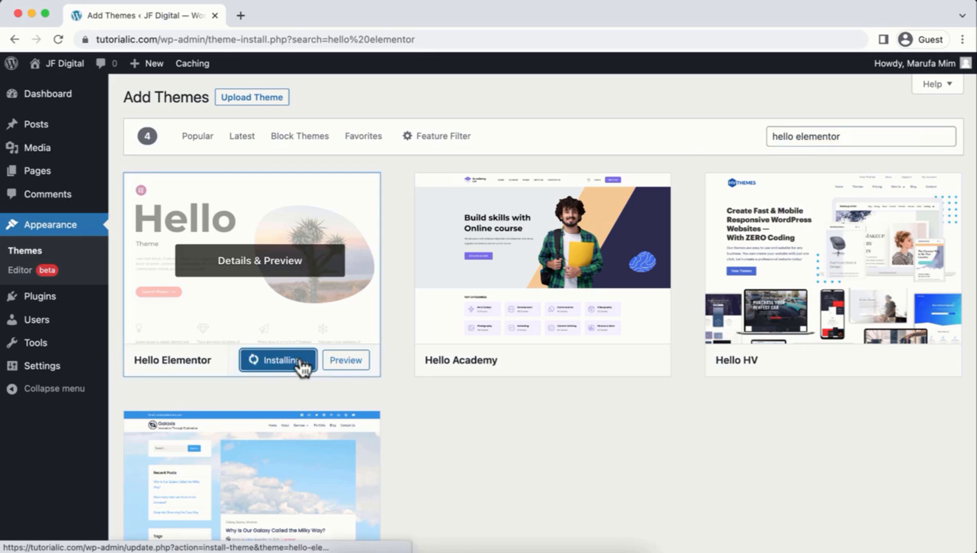
click(274, 361)
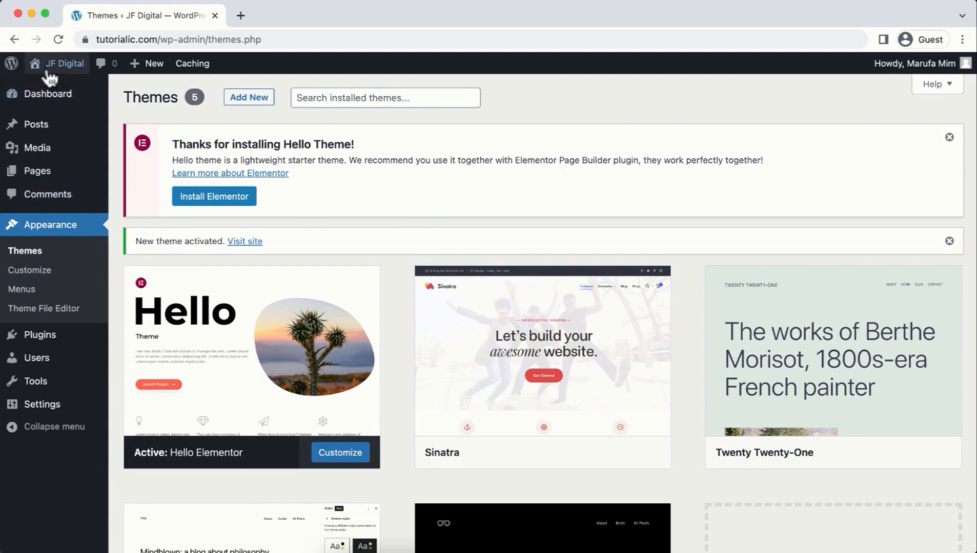
Step: Open Visit Site in a new tab to view the live site, then return to the Themes tab
mouse_move(62, 68)
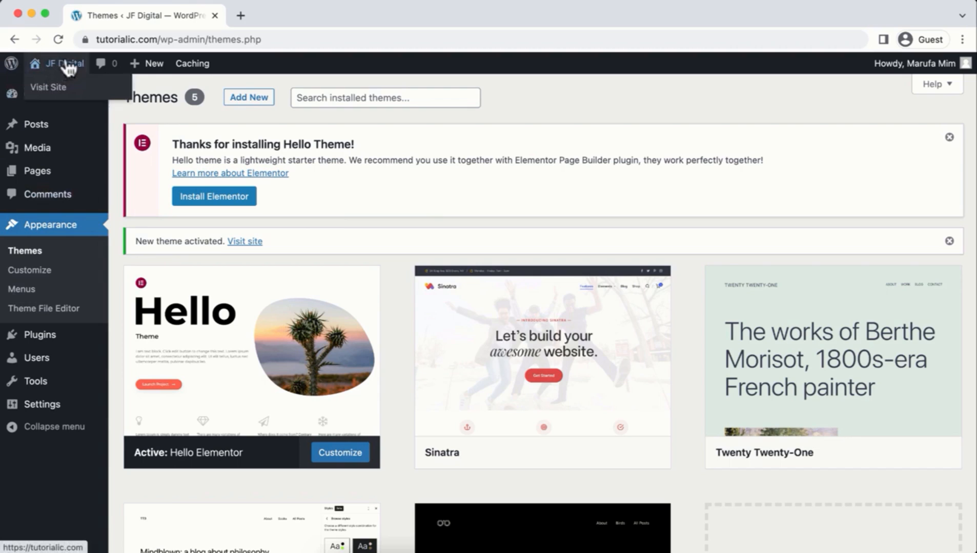
right_click(46, 90)
click(64, 86)
click(267, 16)
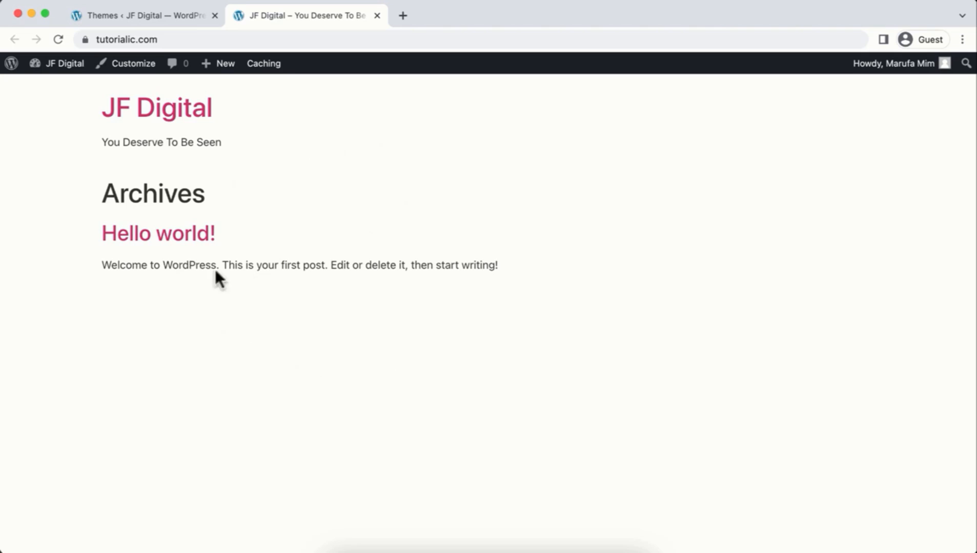
click(153, 17)
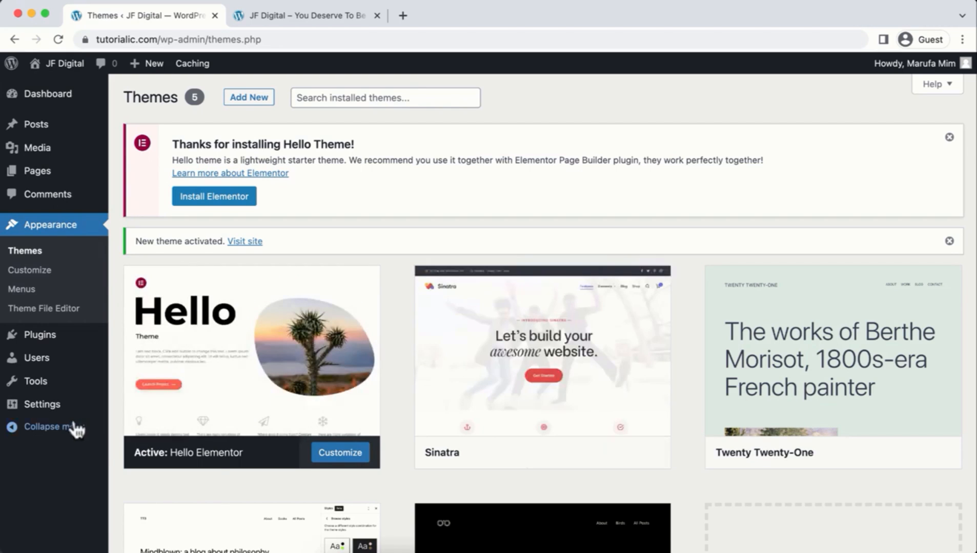
Step: Open Settings > Permalinks and review the selected Post name (/%postname%/) structure
mouse_move(82, 410)
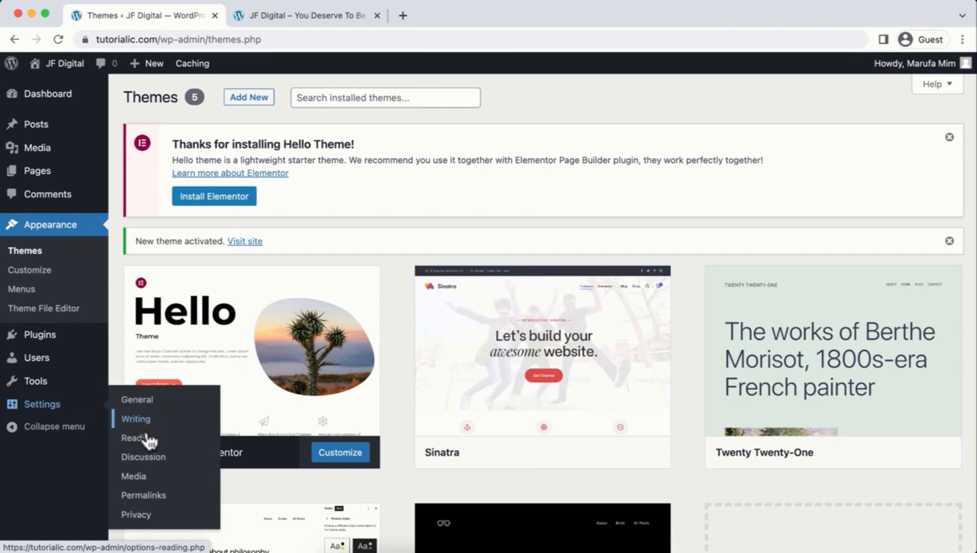
click(150, 497)
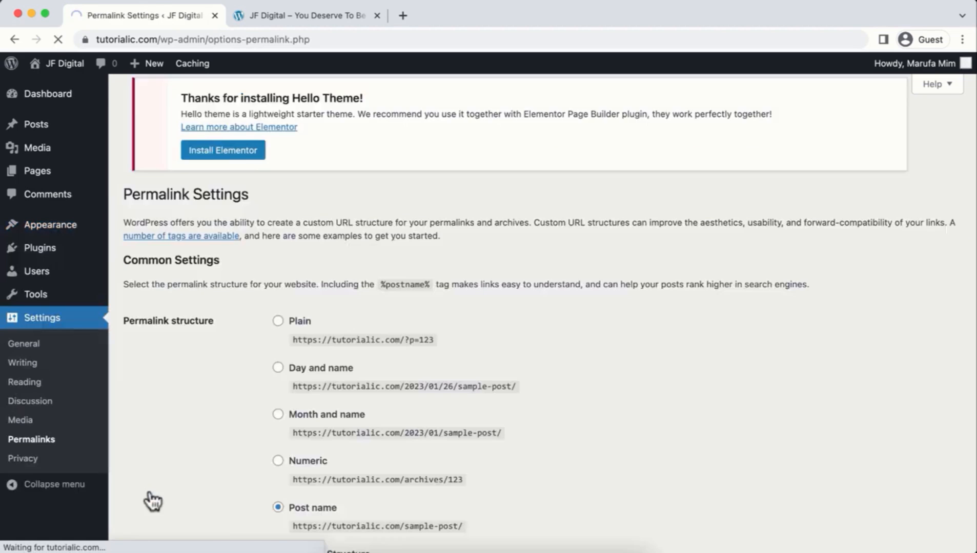
scroll(214, 415, down, 1)
scroll(212, 407, down, 5)
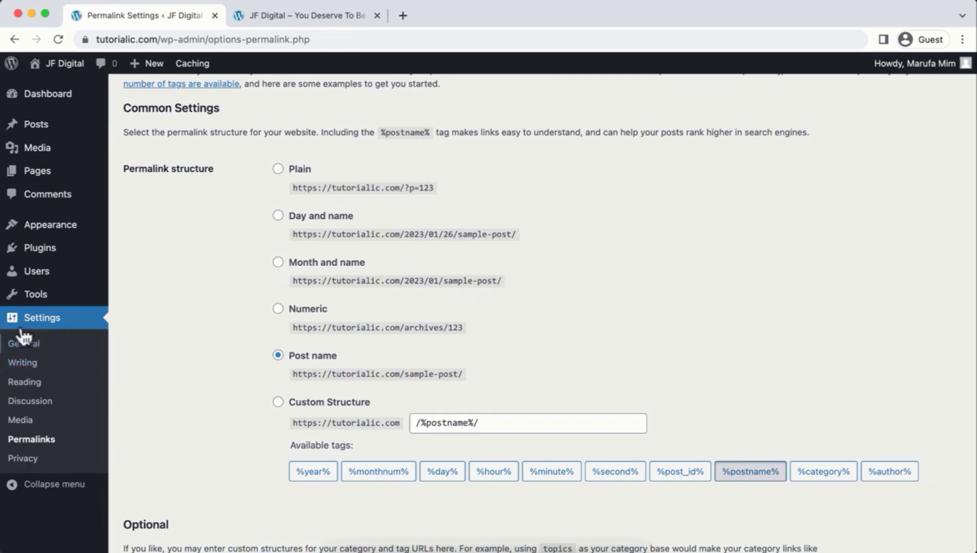
mouse_move(30, 281)
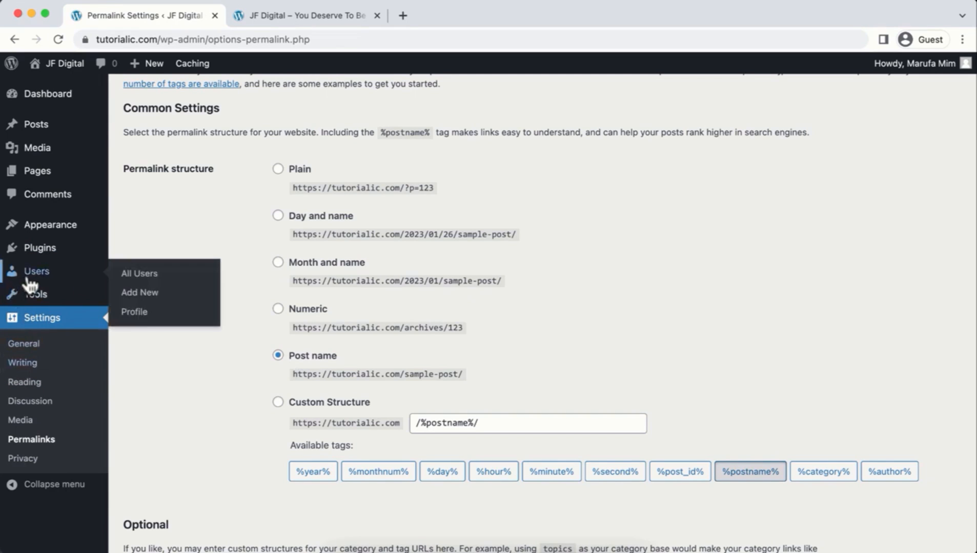
Step: Generate a new strong password on the Profile page and save it with Update Profile
click(135, 316)
scroll(135, 318, down, 3)
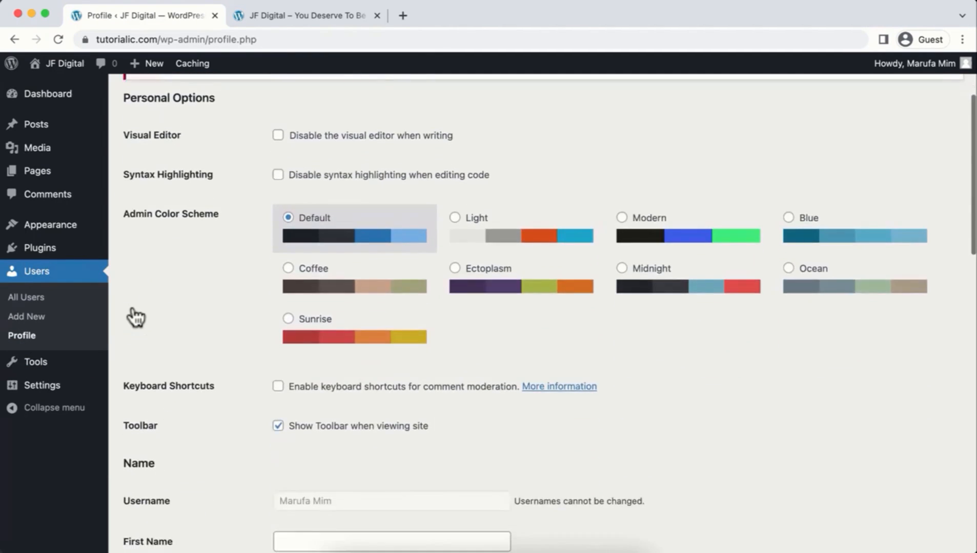
scroll(136, 317, down, 10)
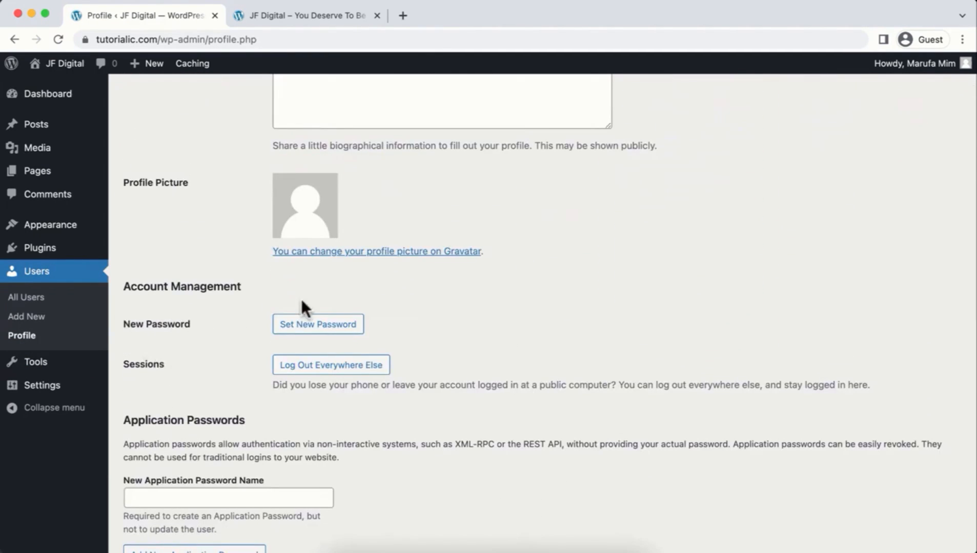
click(308, 327)
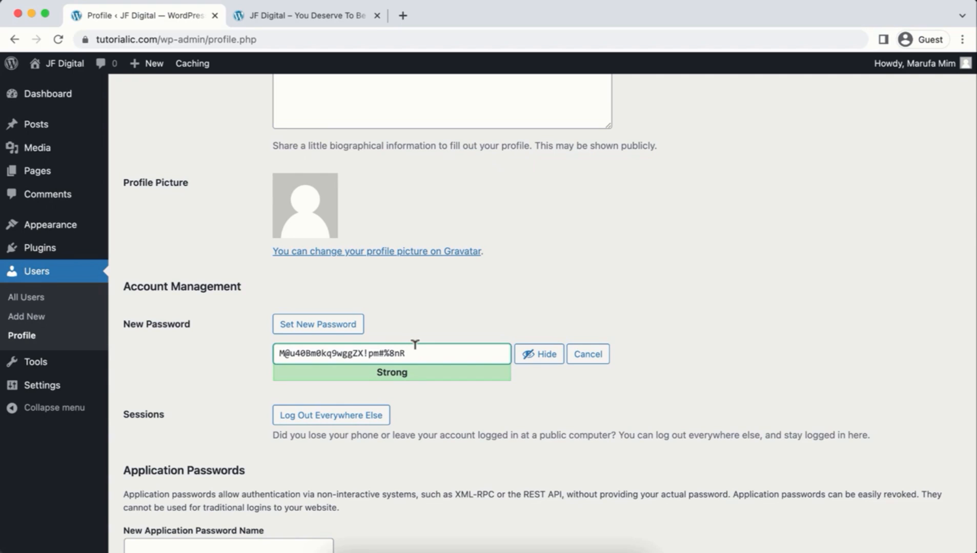
click(531, 354)
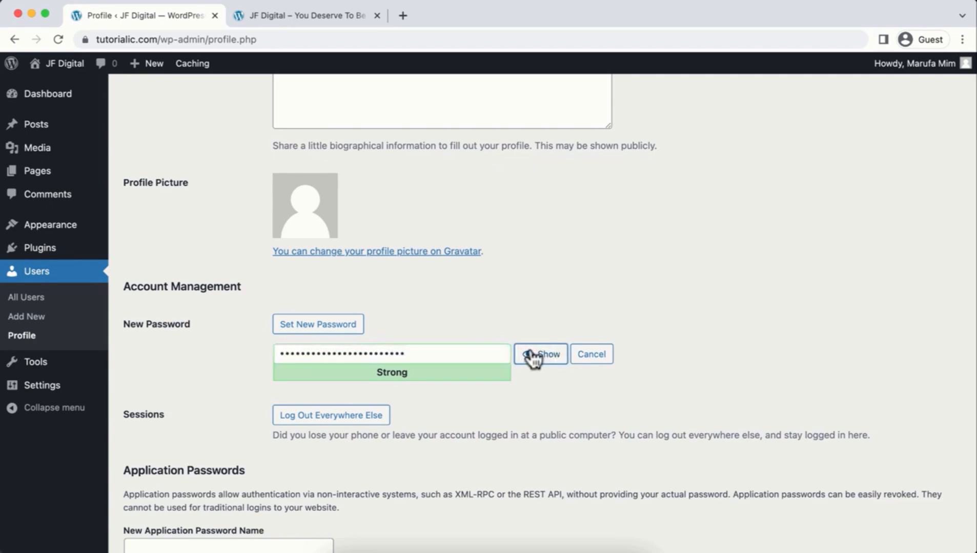
text(•••••••••••)
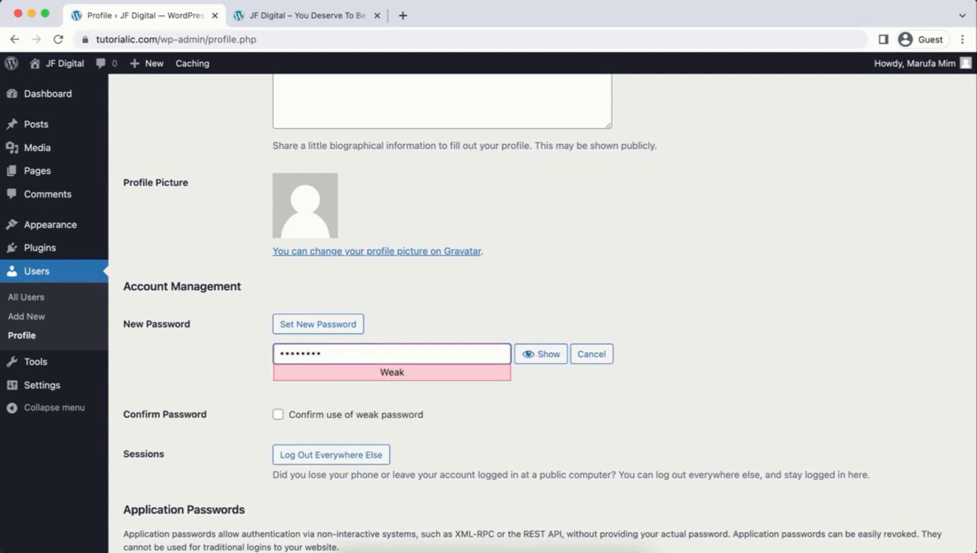
click(542, 356)
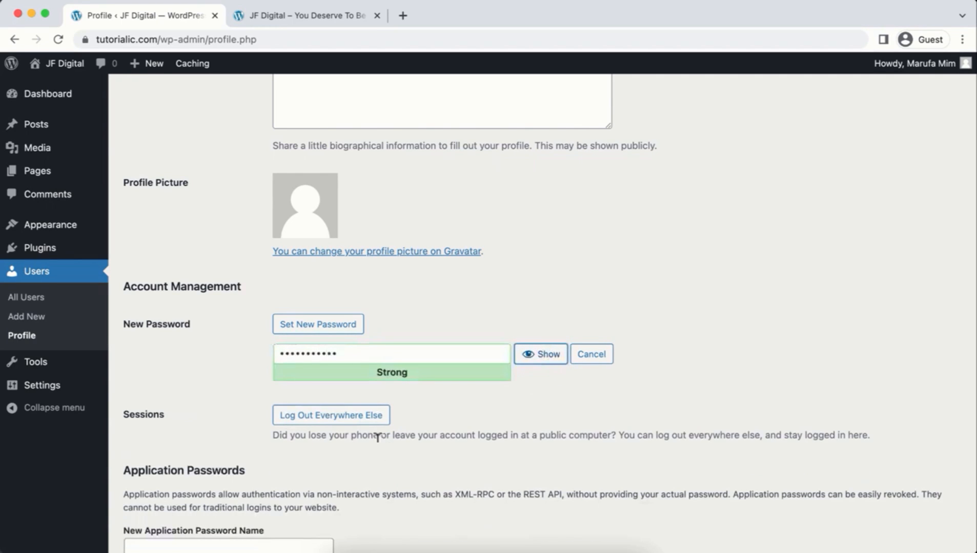
scroll(406, 407, down, 5)
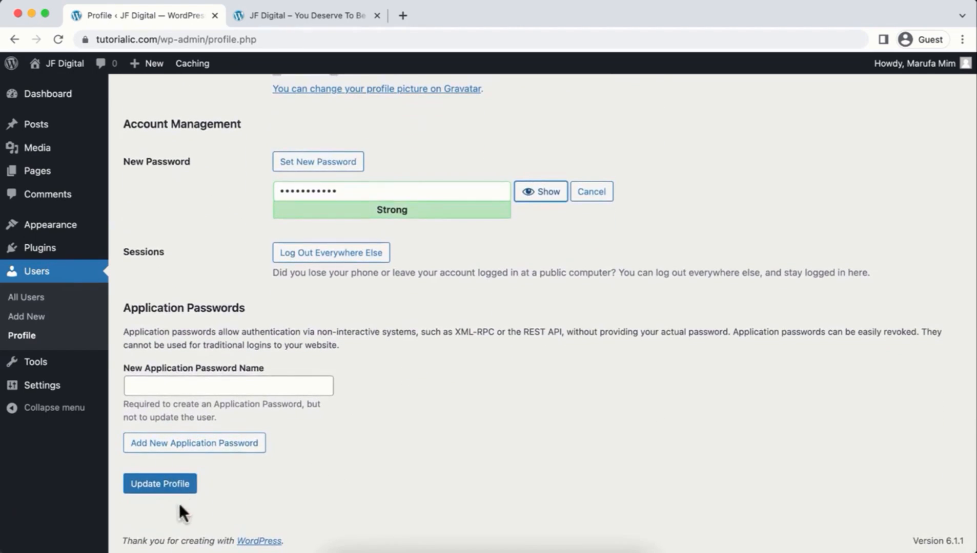
click(161, 485)
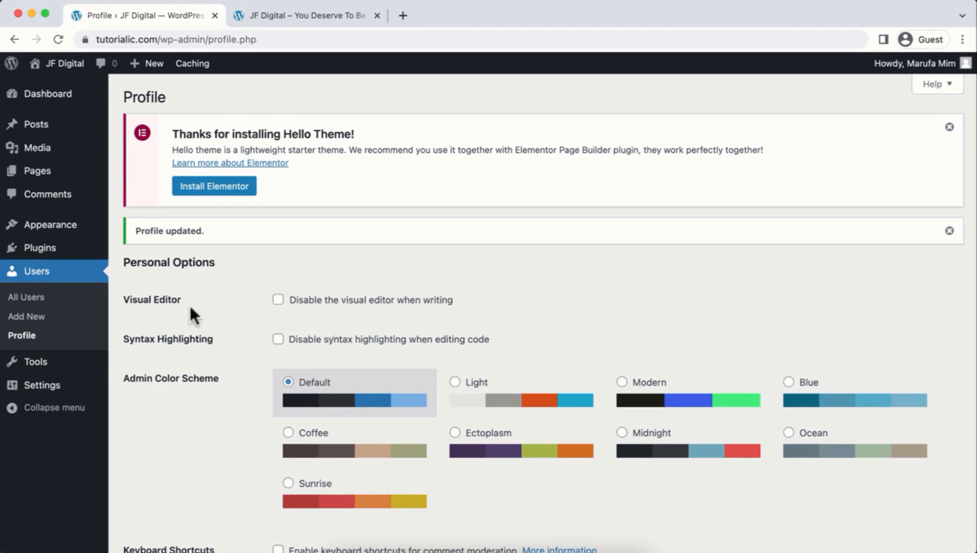
Step: Create a new page titled 'Awesome Page', dismissing the editor welcome guide
mouse_move(34, 174)
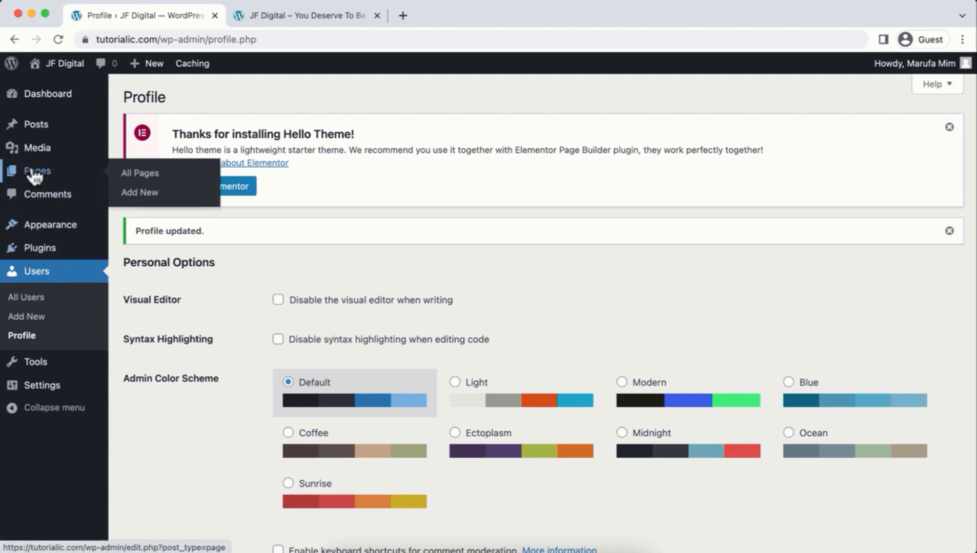
click(145, 203)
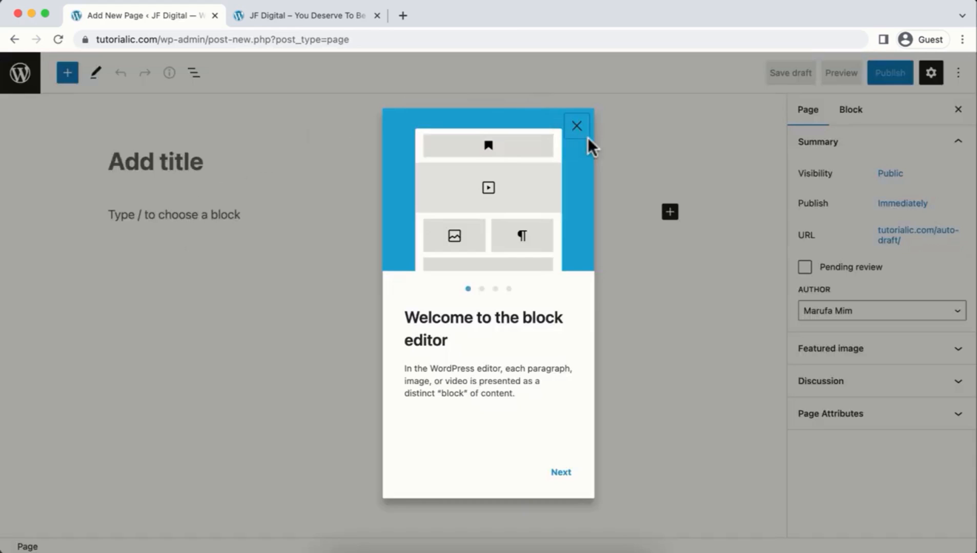
click(576, 127)
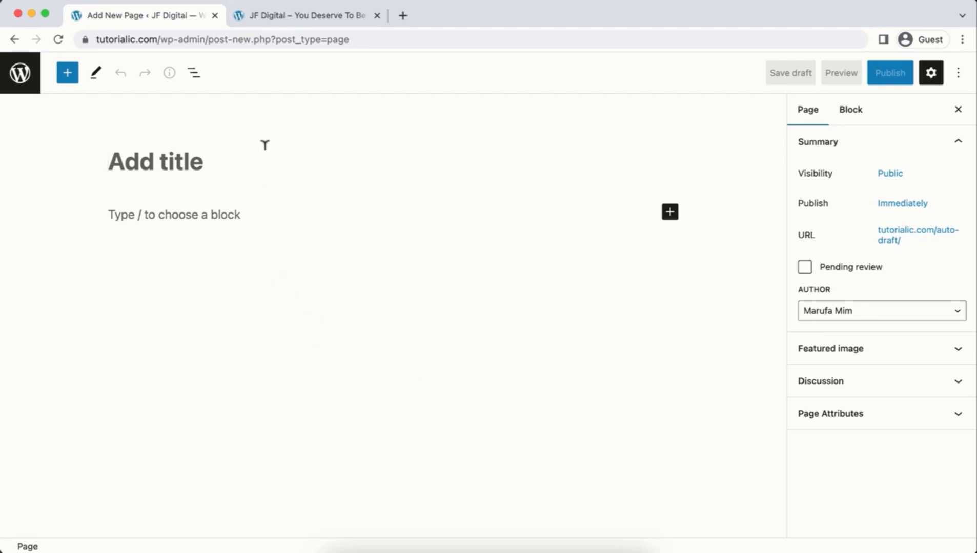
text(Aweso)
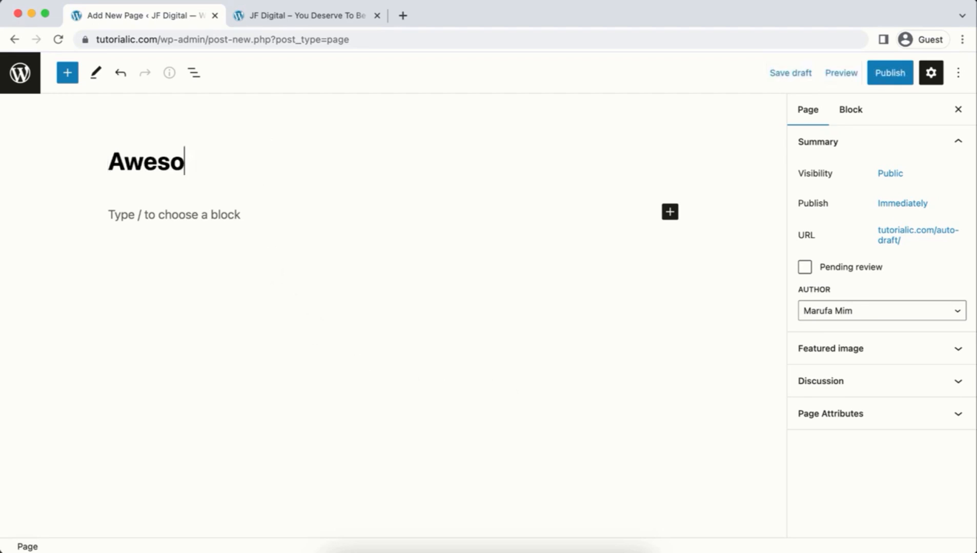
text(me Page)
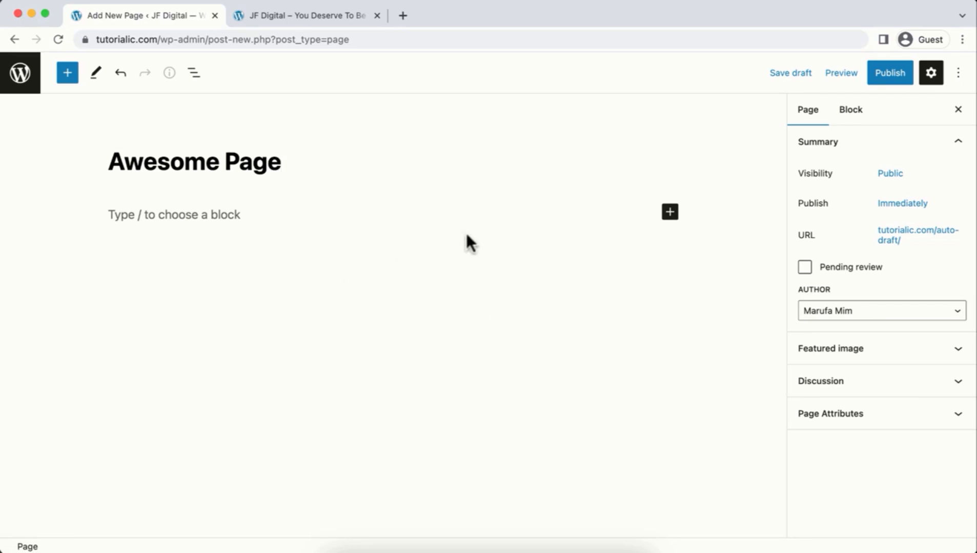
Step: Turn off fullscreen editing mode and publish the page
click(962, 80)
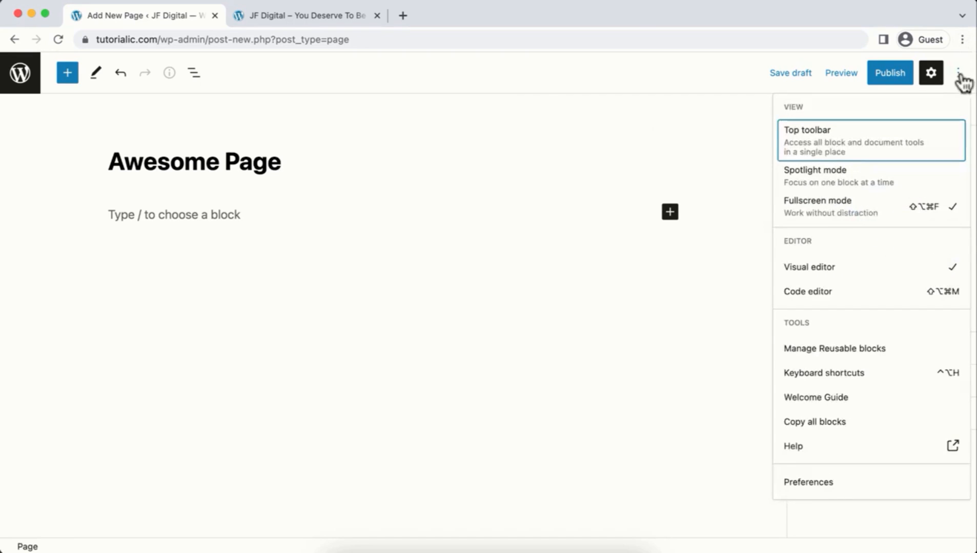
click(841, 210)
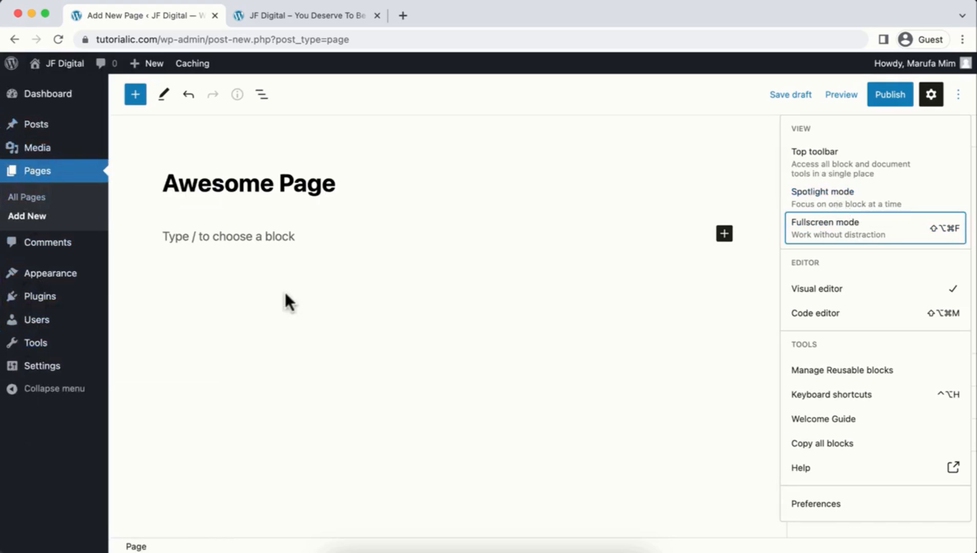
click(893, 102)
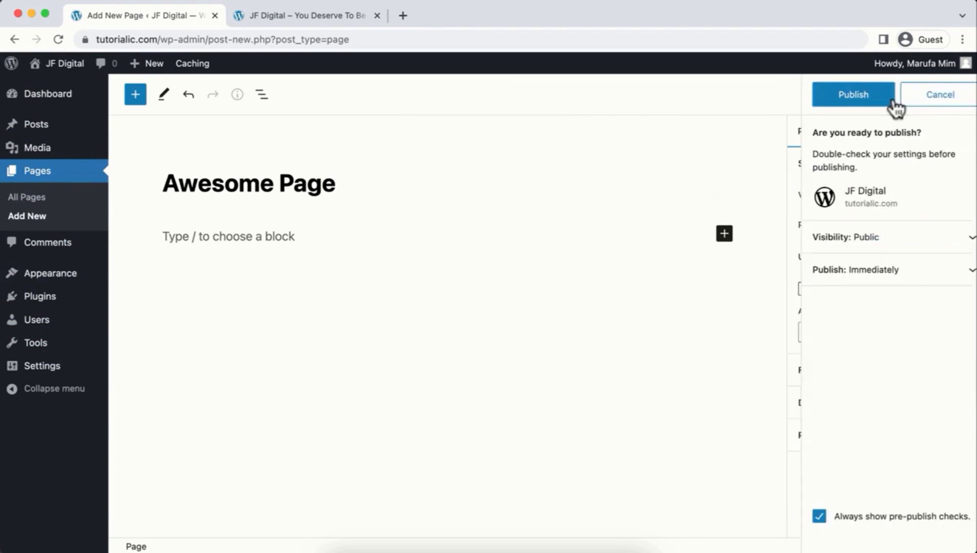
click(823, 94)
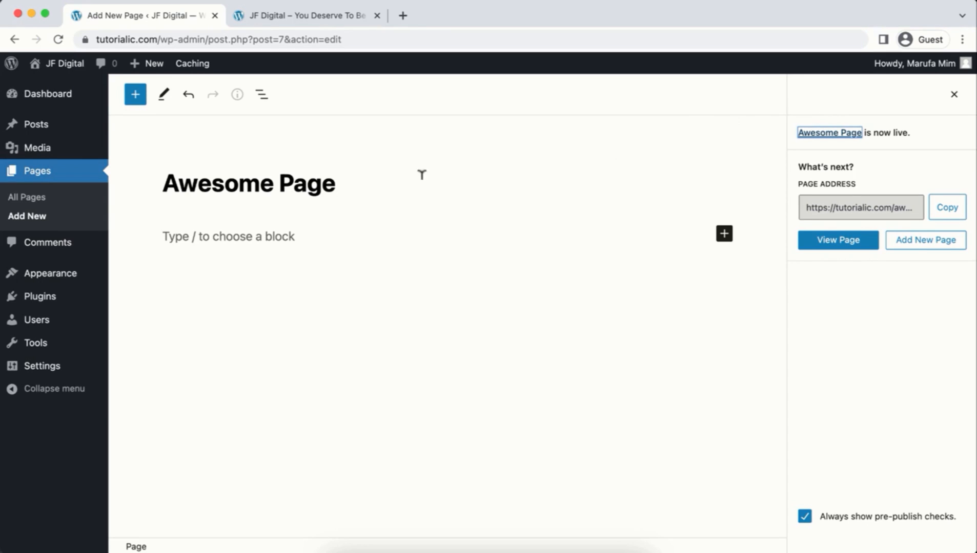
mouse_move(65, 306)
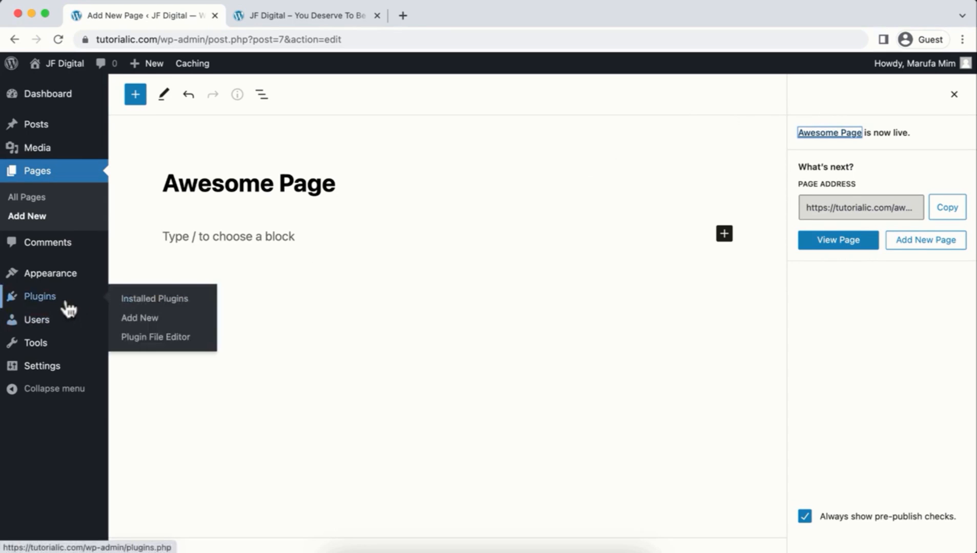
Step: Search for 'elementor', install and activate Elementor Website Builder, then exit its setup wizard
click(139, 320)
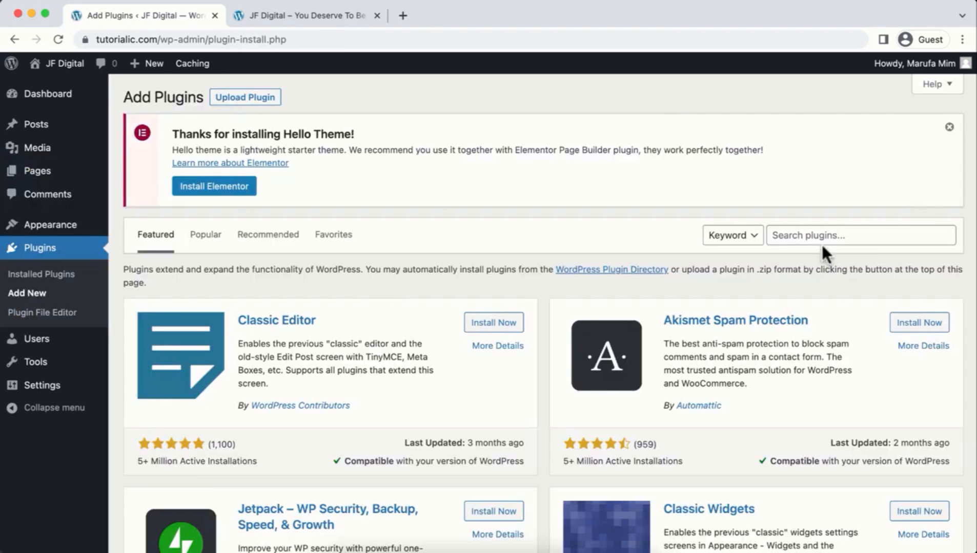
click(834, 230)
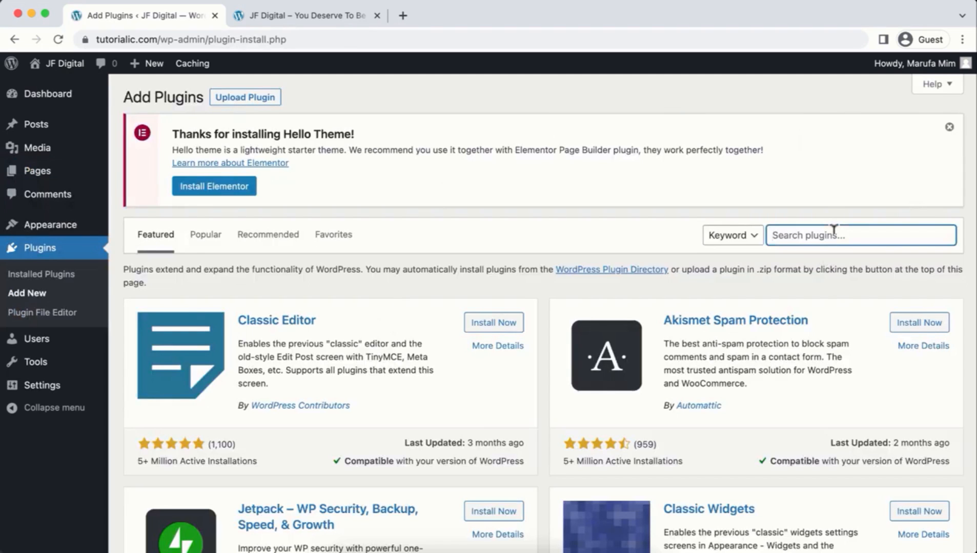
text(elementor)
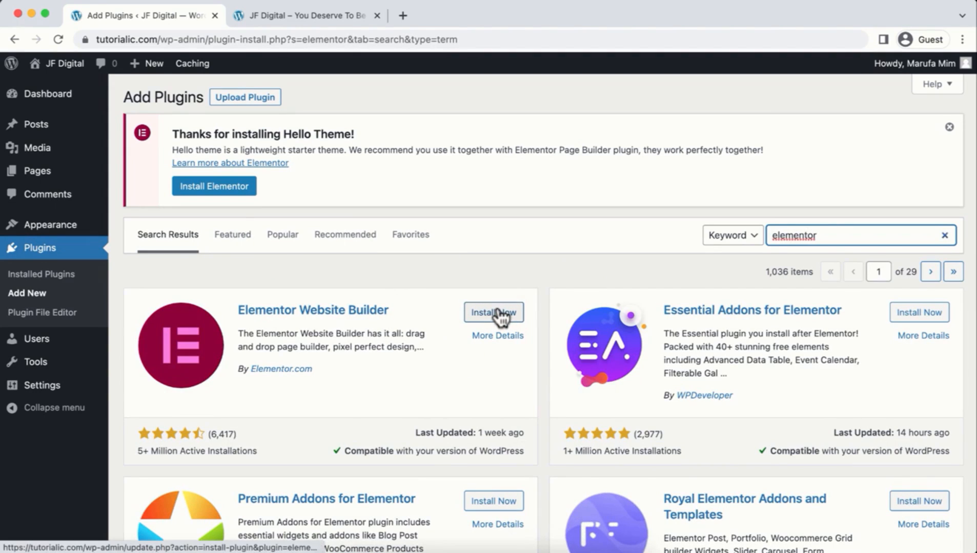
click(500, 314)
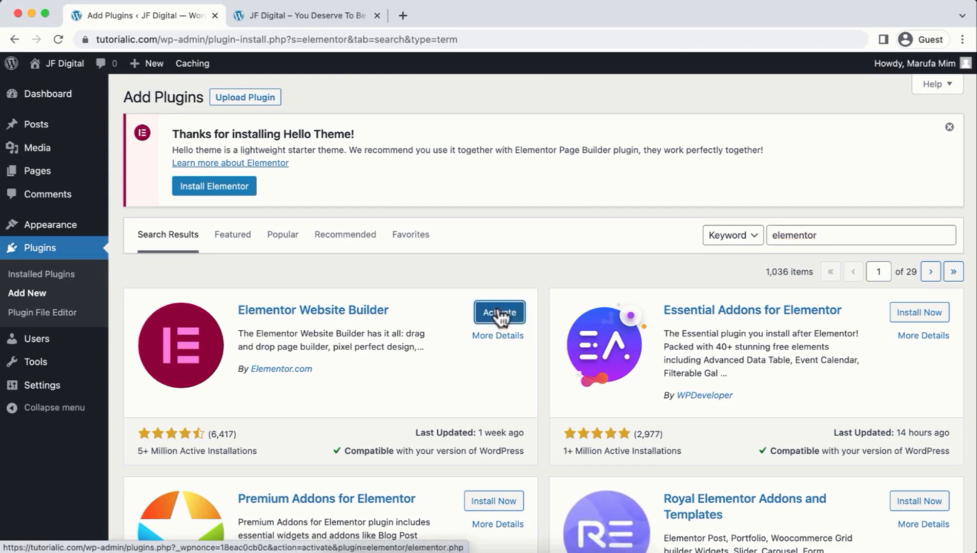
click(499, 315)
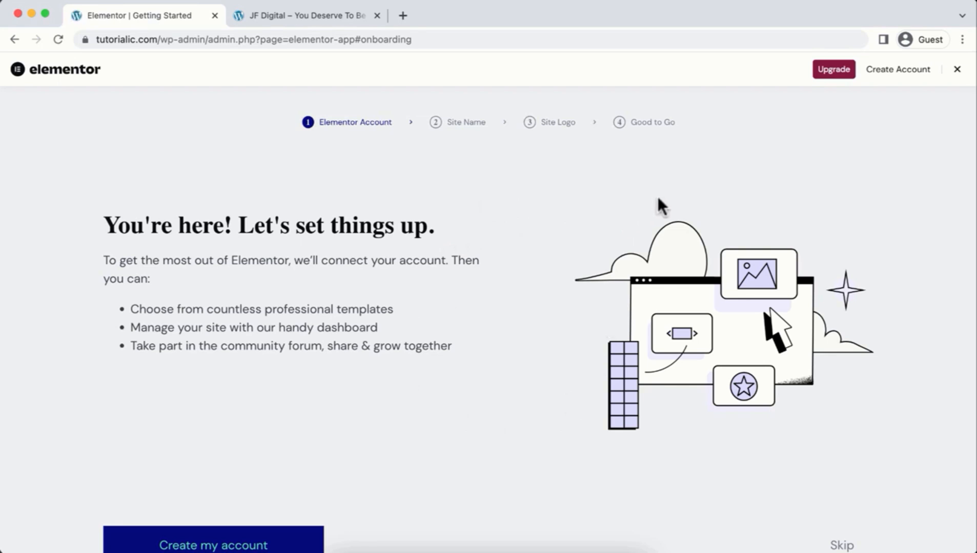
click(958, 71)
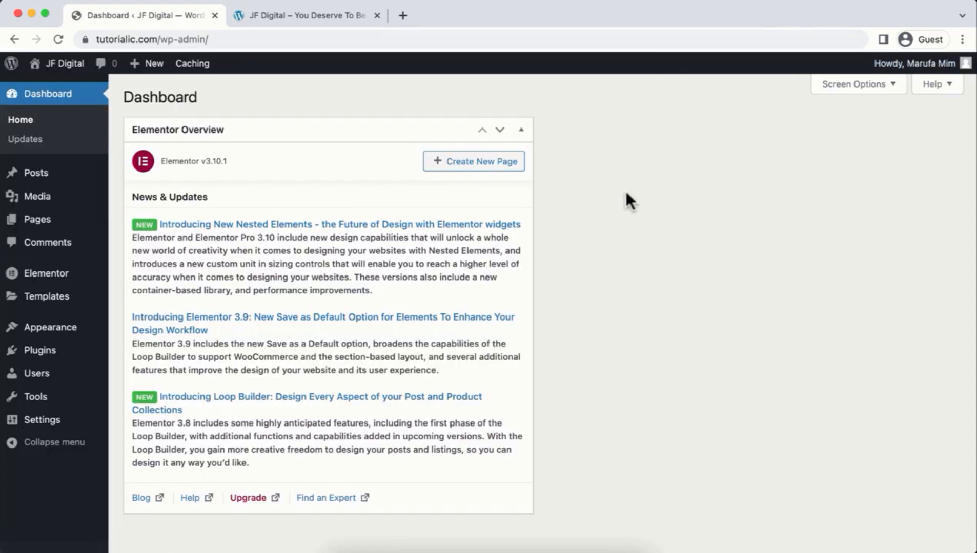
Step: Collapse the Elementor Overview box and open Awesome Page from All Pages for editing
click(520, 136)
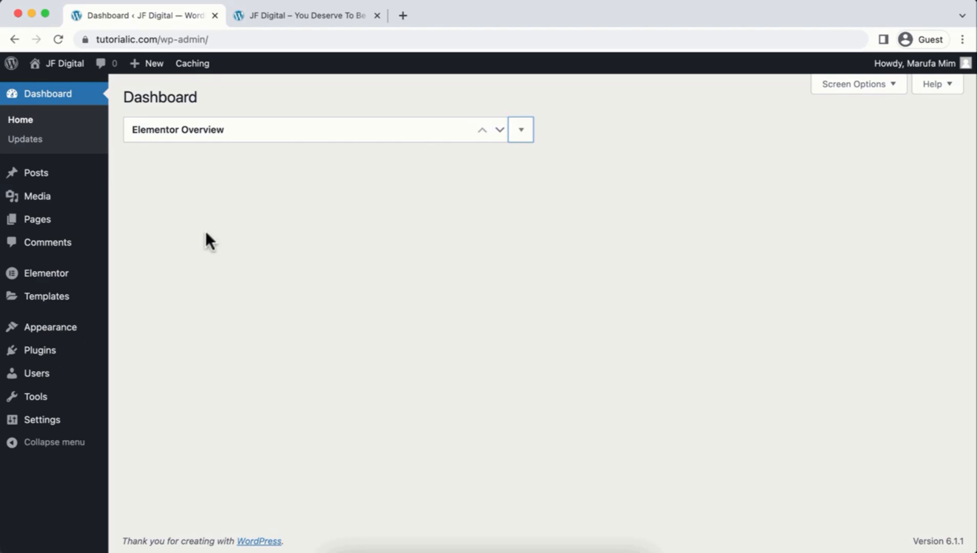
mouse_move(45, 221)
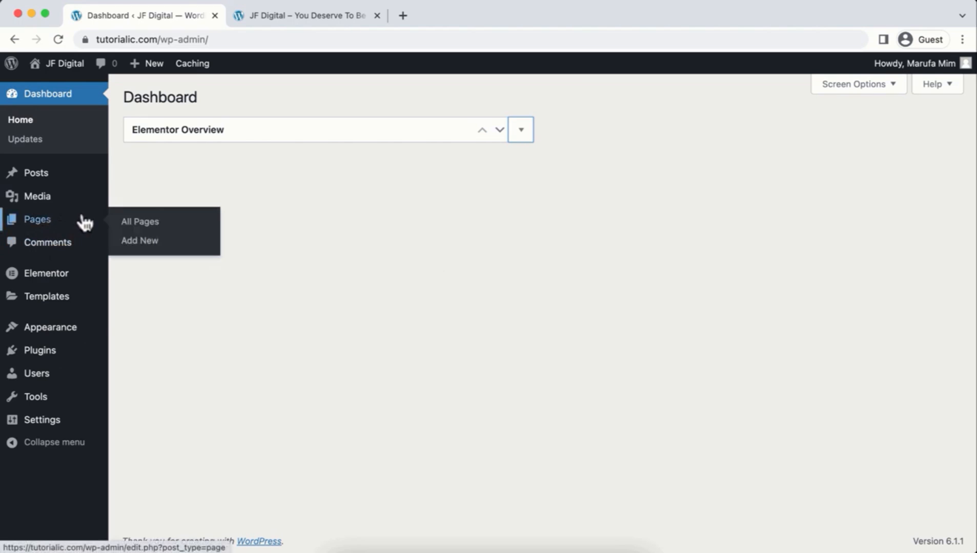
click(124, 223)
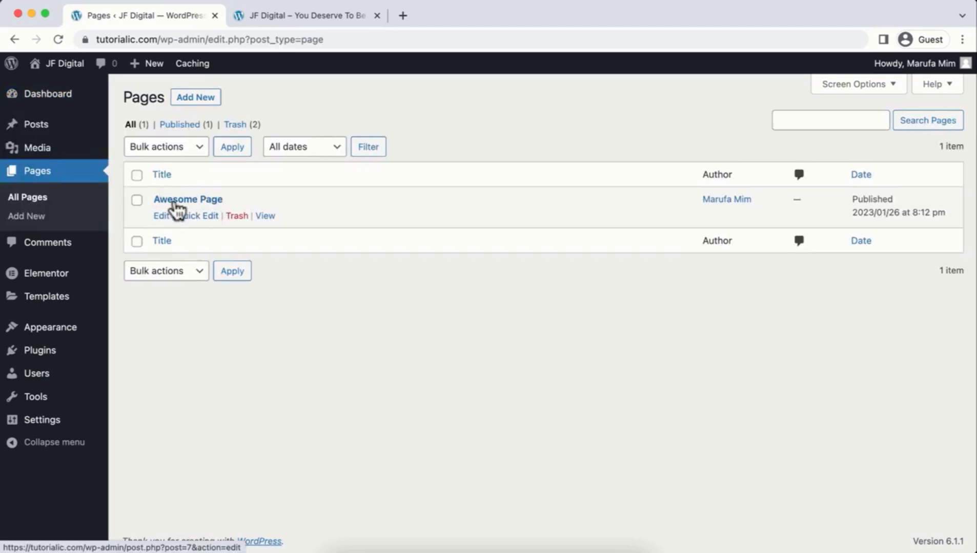
click(162, 217)
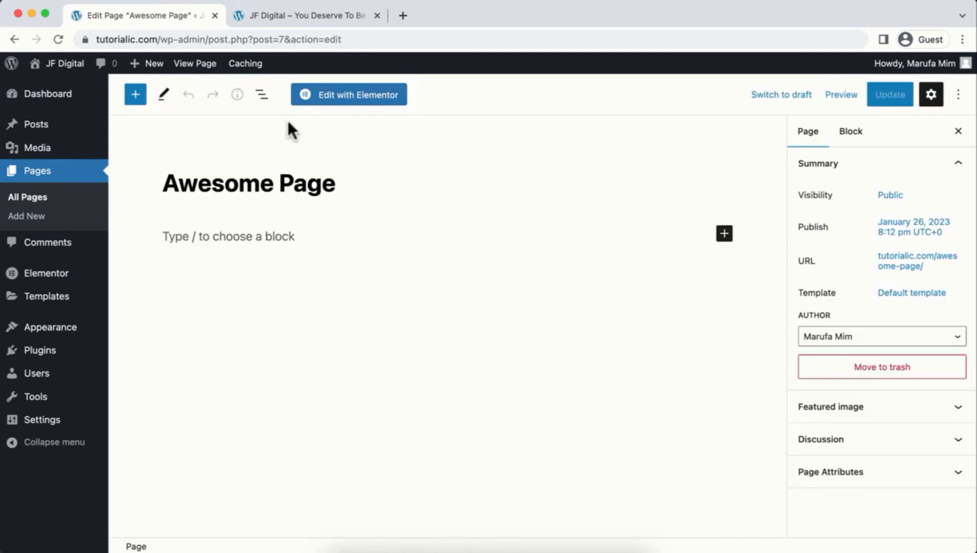
Step: Open Awesome Page in Elementor, close the Navigator, and add a single container
click(373, 97)
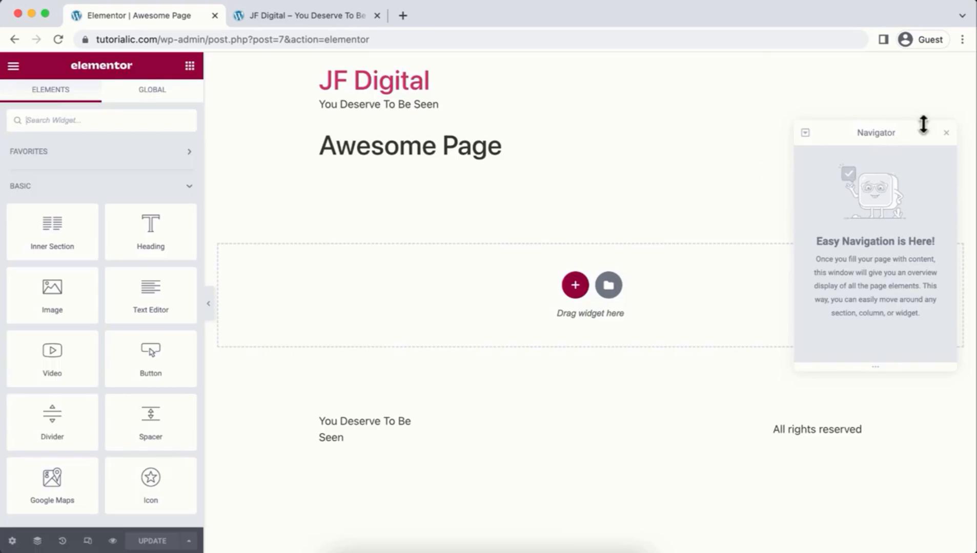
click(946, 132)
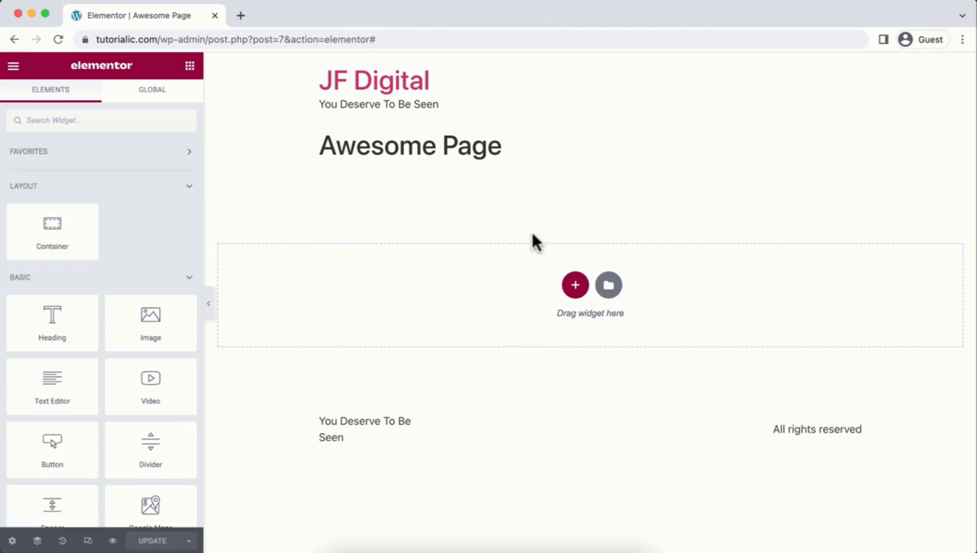
click(575, 286)
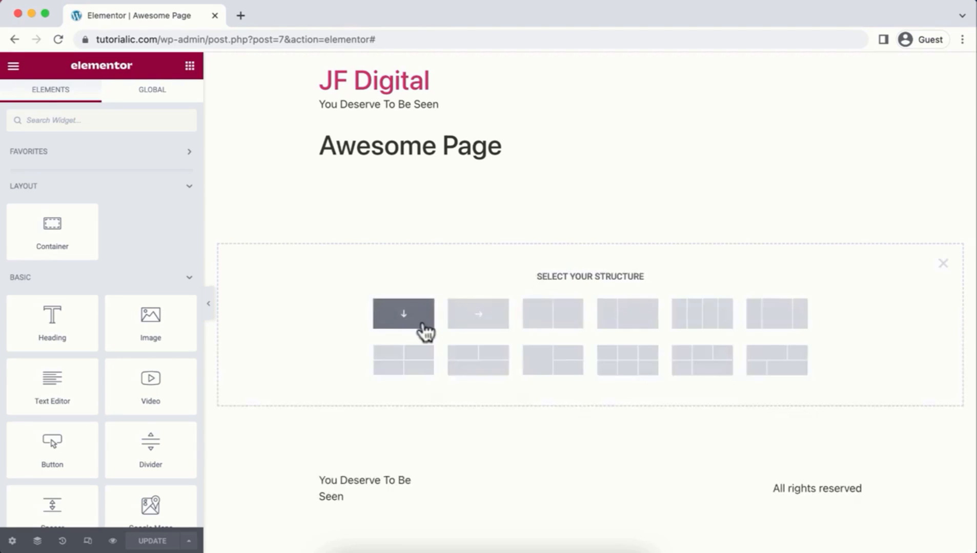
click(423, 324)
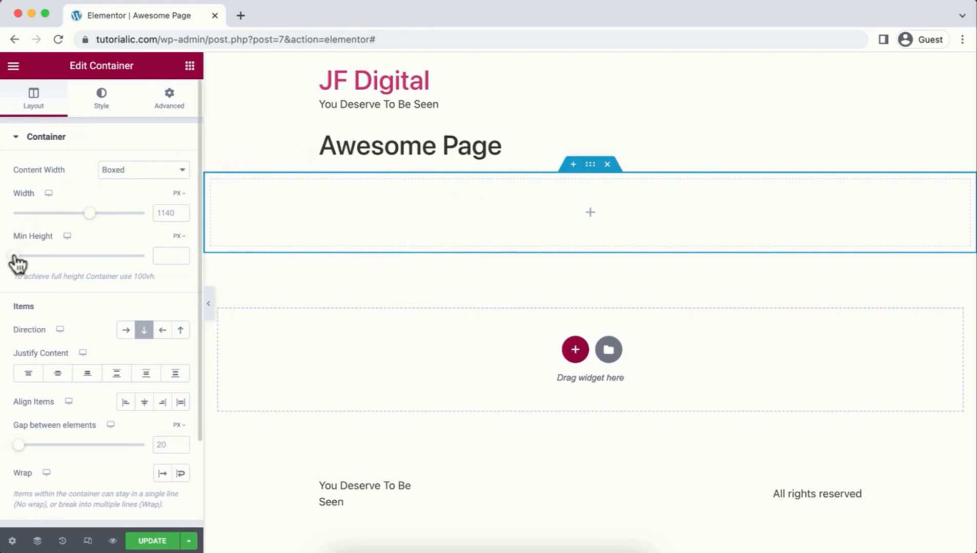
Step: Set the container's minimum height to 550 px
mouse_move(16, 262)
mouse_down()
mouse_move(65, 265)
mouse_move(32, 255)
mouse_up()
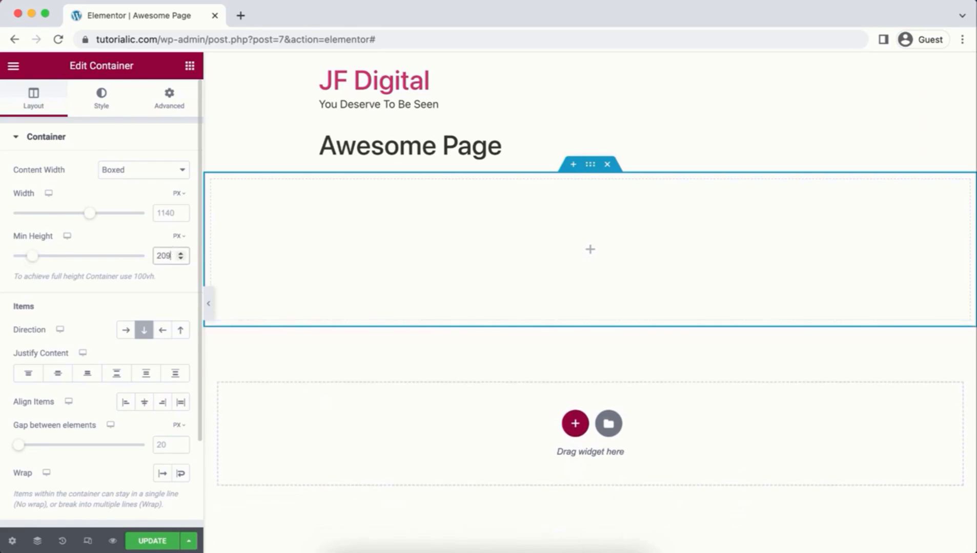
key(BackSpace)
key(BackSpace)
key(BackSpace)
text(550)
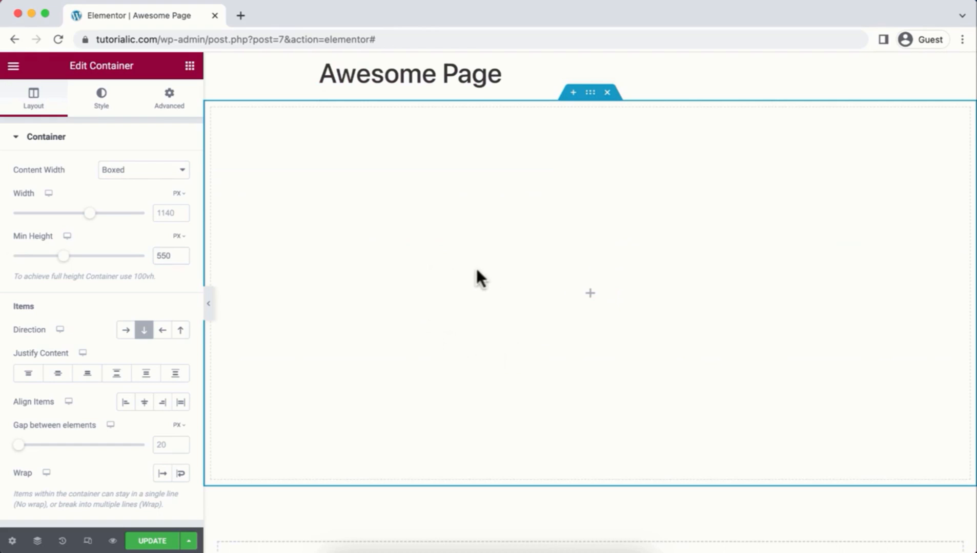
click(103, 106)
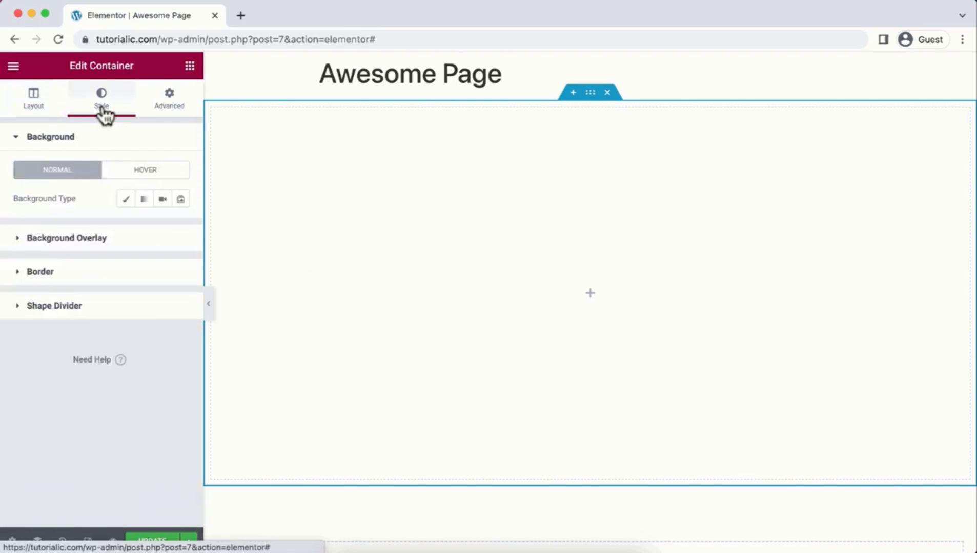
Step: Give the container a classic bright green (#44D58D) background and open the media window for an image
click(125, 201)
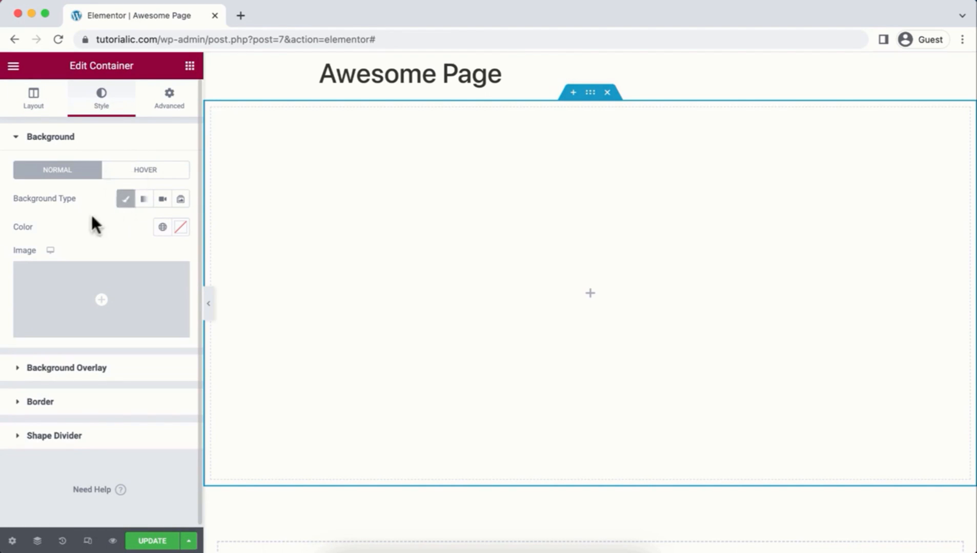
click(178, 232)
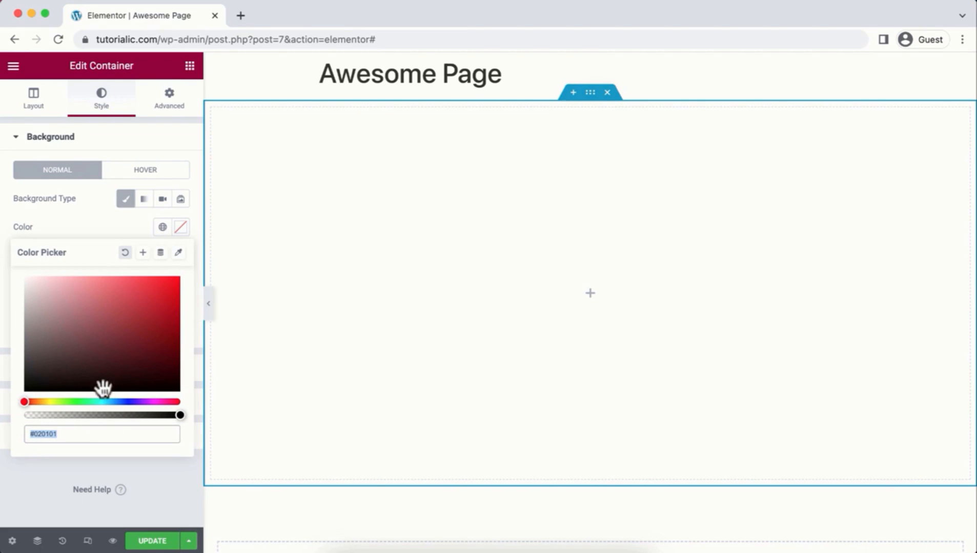
mouse_move(102, 388)
mouse_down()
mouse_move(89, 381)
mouse_move(127, 299)
mouse_move(164, 300)
mouse_move(89, 329)
mouse_move(37, 383)
mouse_move(40, 402)
mouse_move(90, 401)
mouse_up()
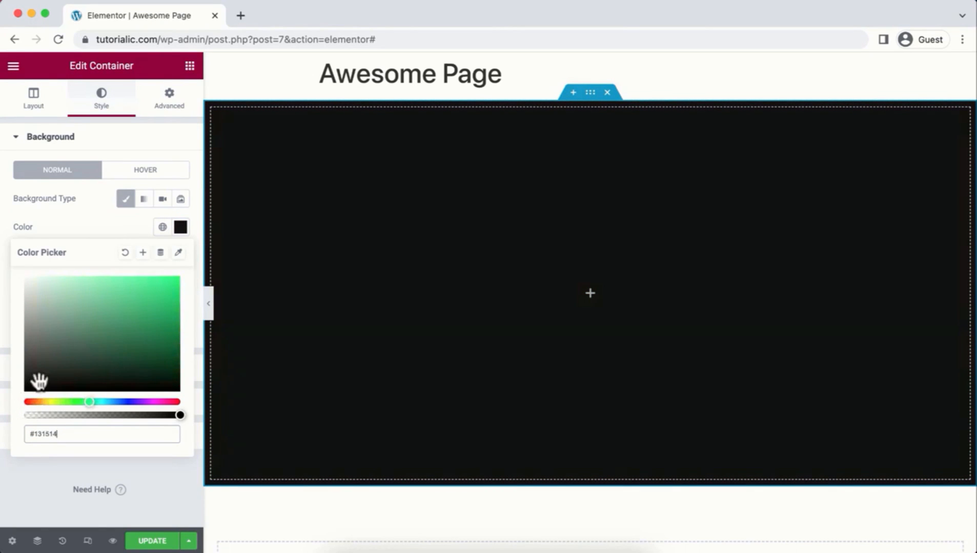
mouse_move(38, 381)
mouse_down()
mouse_move(54, 340)
mouse_move(131, 296)
mouse_up()
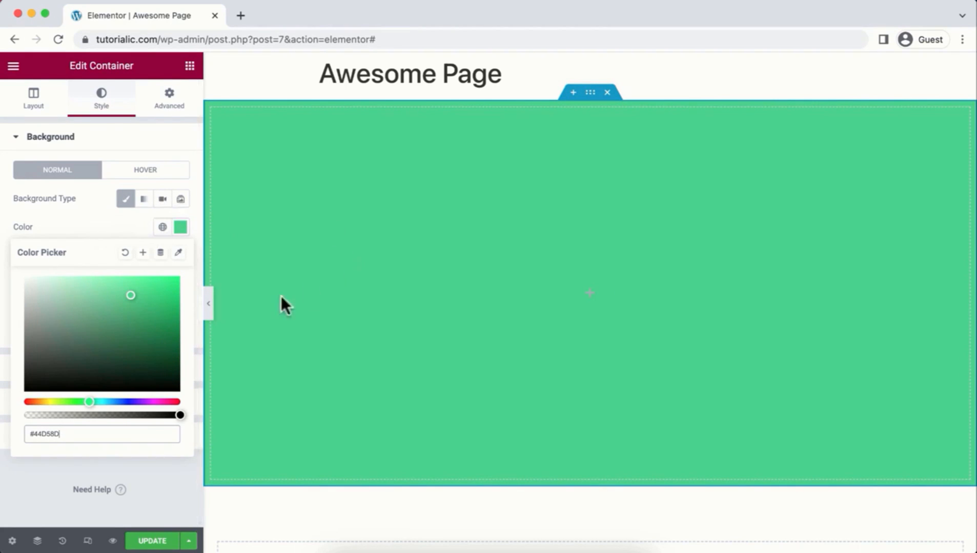
click(72, 202)
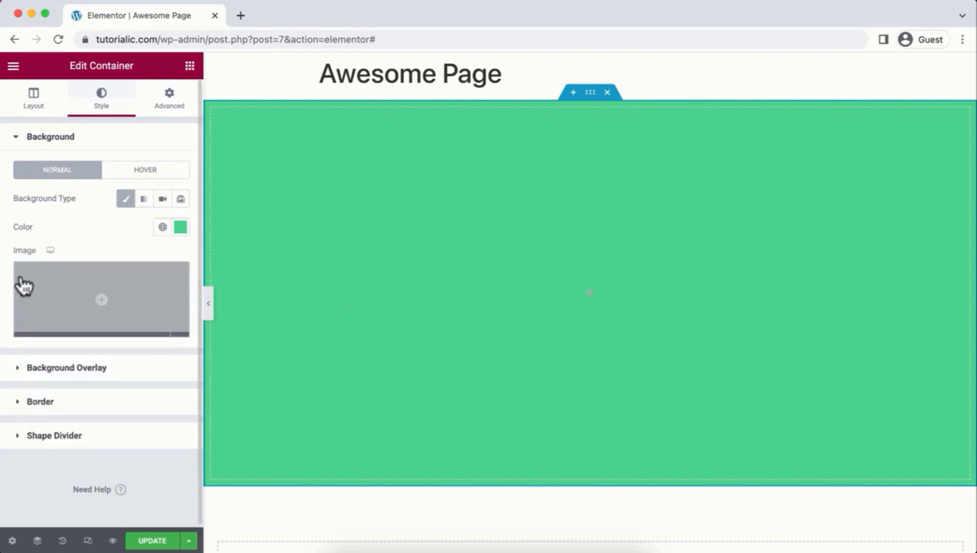
click(106, 294)
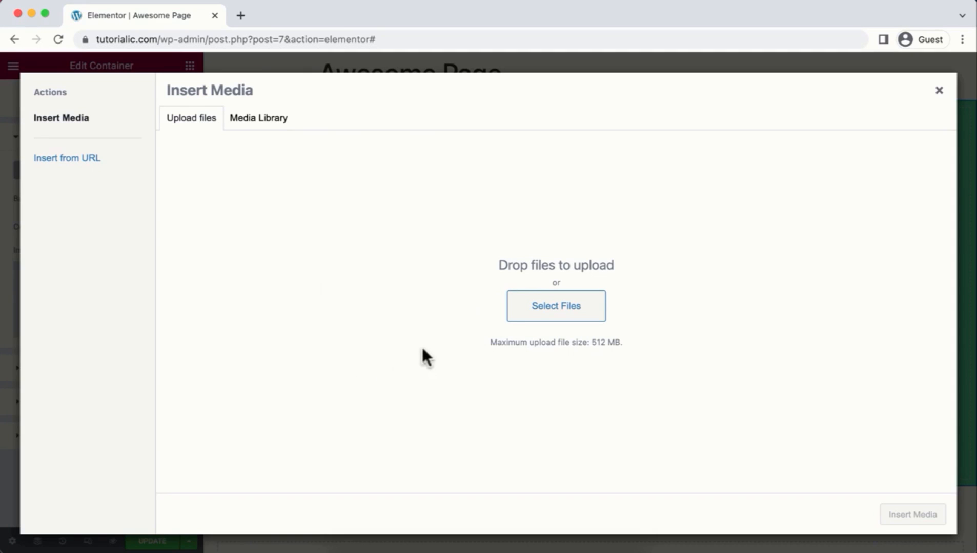
Step: Upload the northern-lights jpg and insert it as the container's background image
click(533, 310)
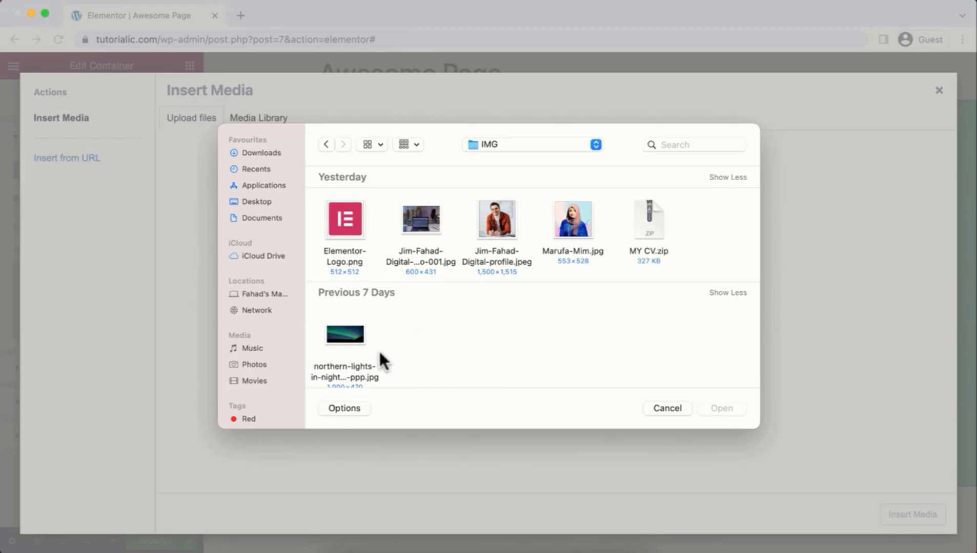
click(349, 333)
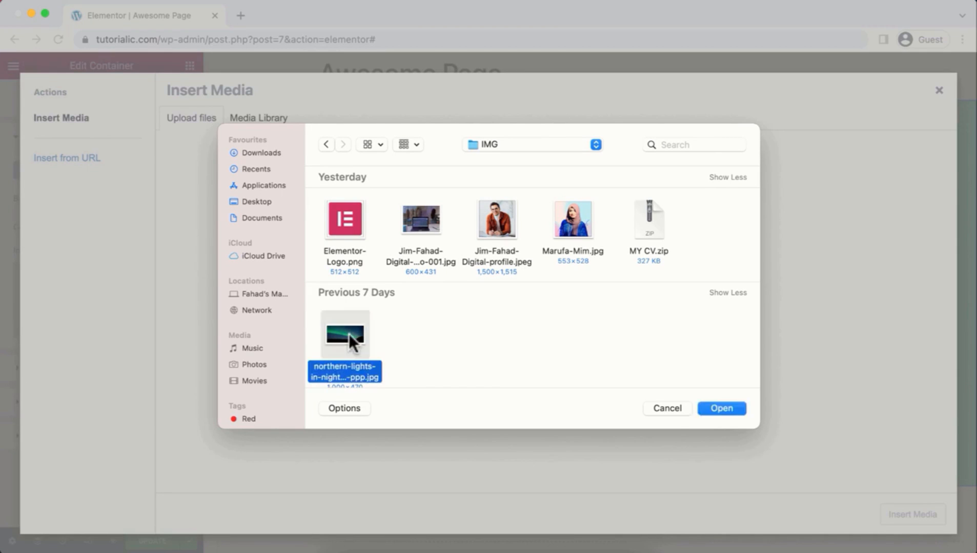
click(726, 409)
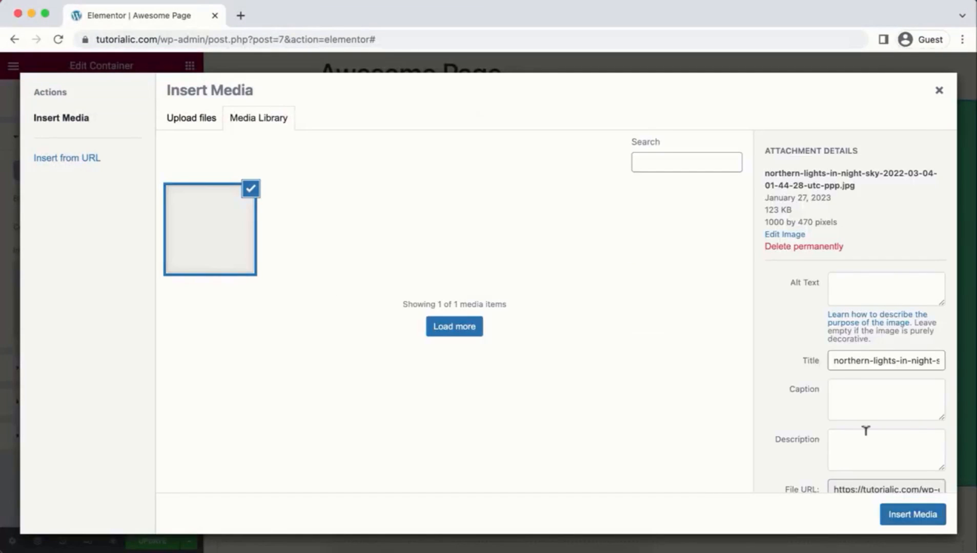
click(920, 519)
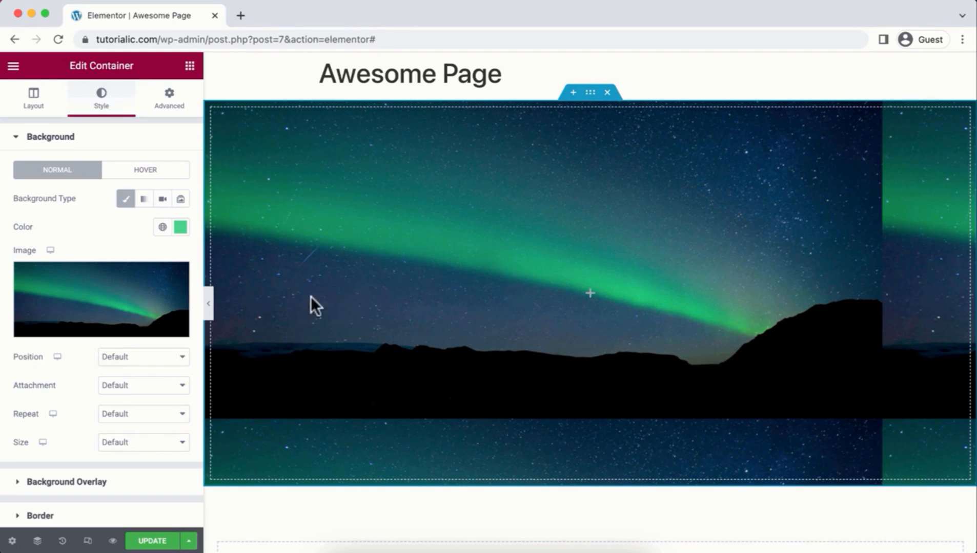
Step: Set the background image position to Center Center and its size to Cover
click(139, 362)
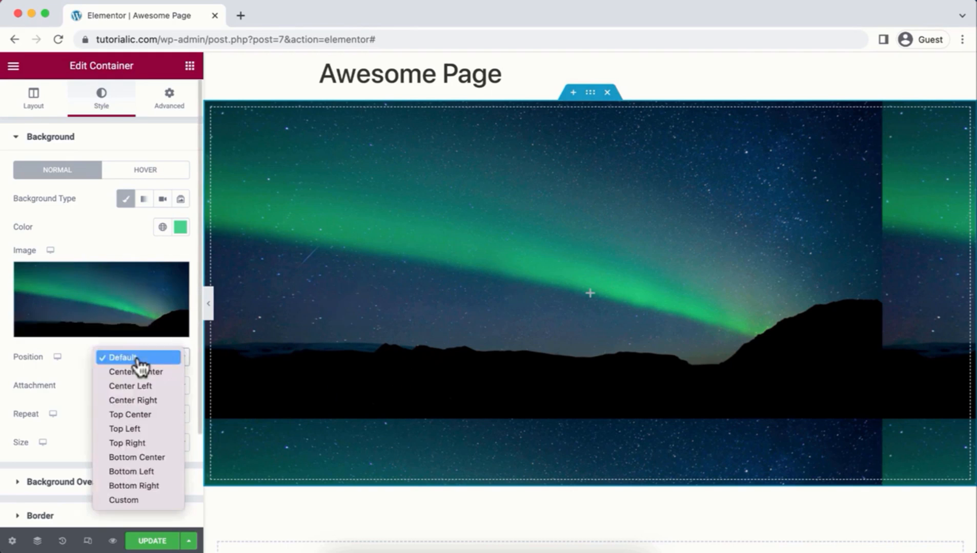
click(134, 432)
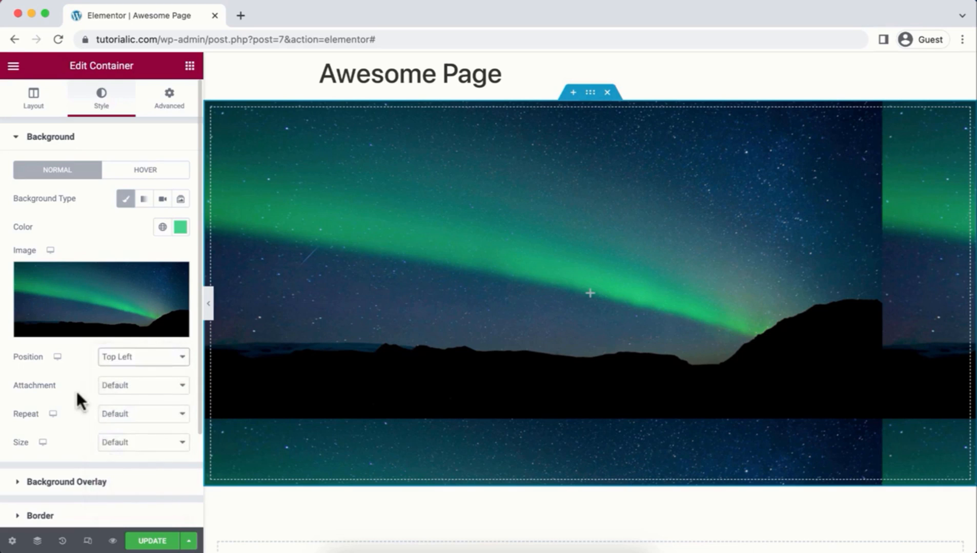
click(143, 362)
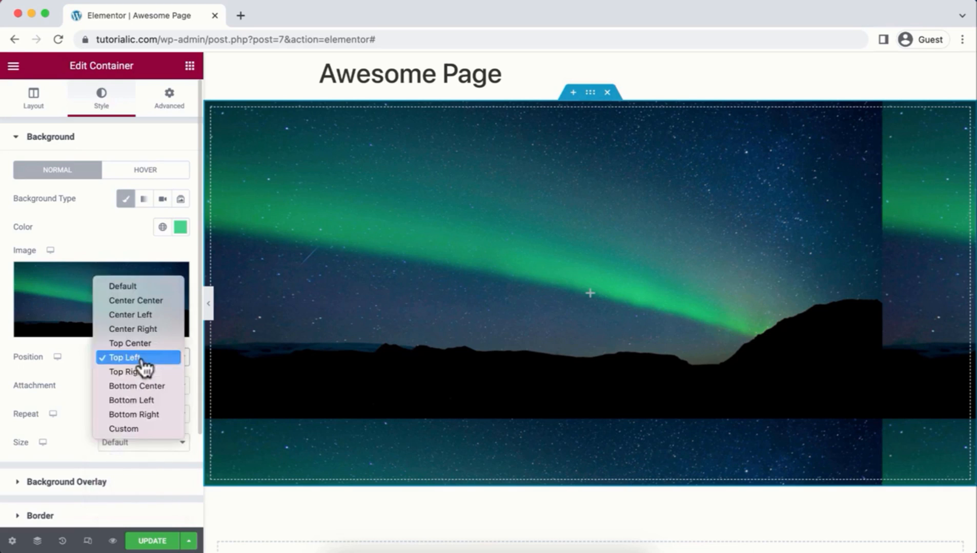
click(144, 417)
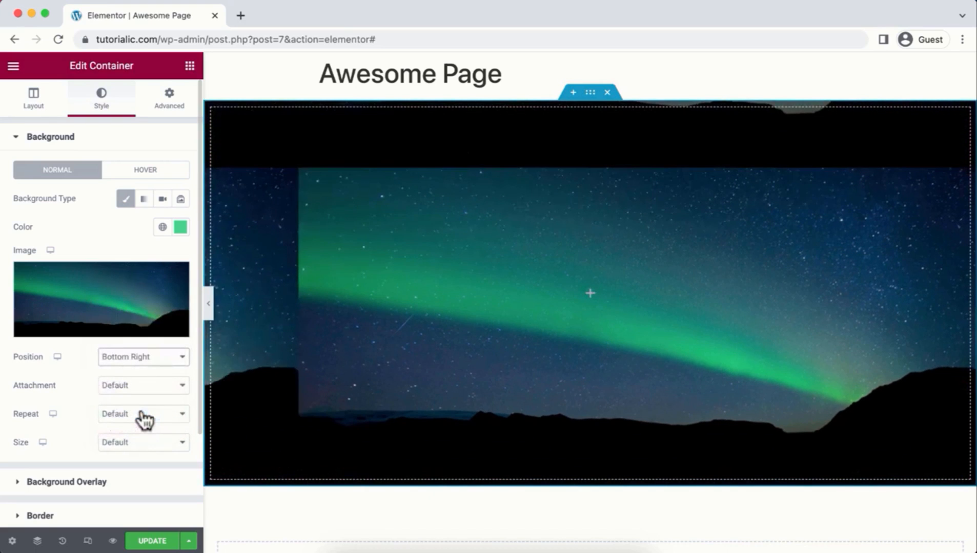
click(137, 356)
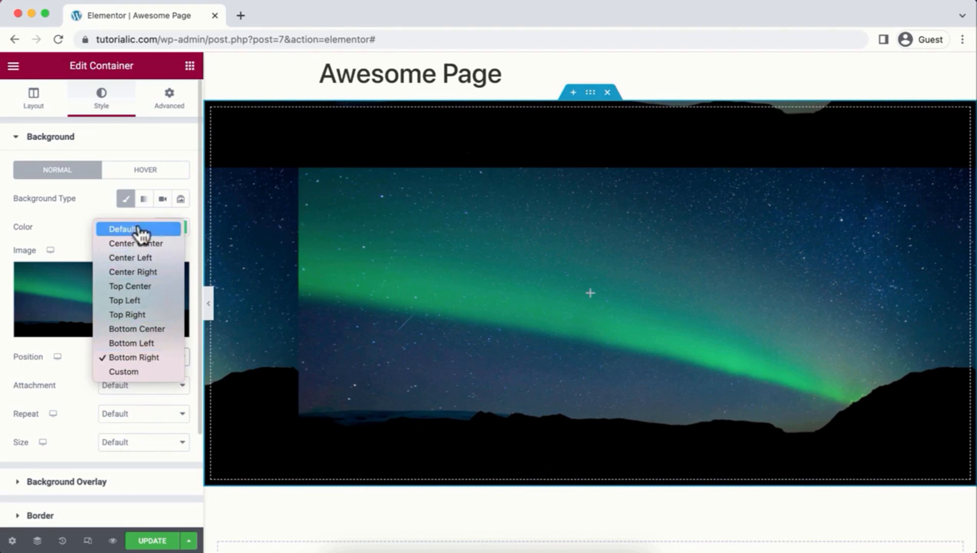
click(147, 250)
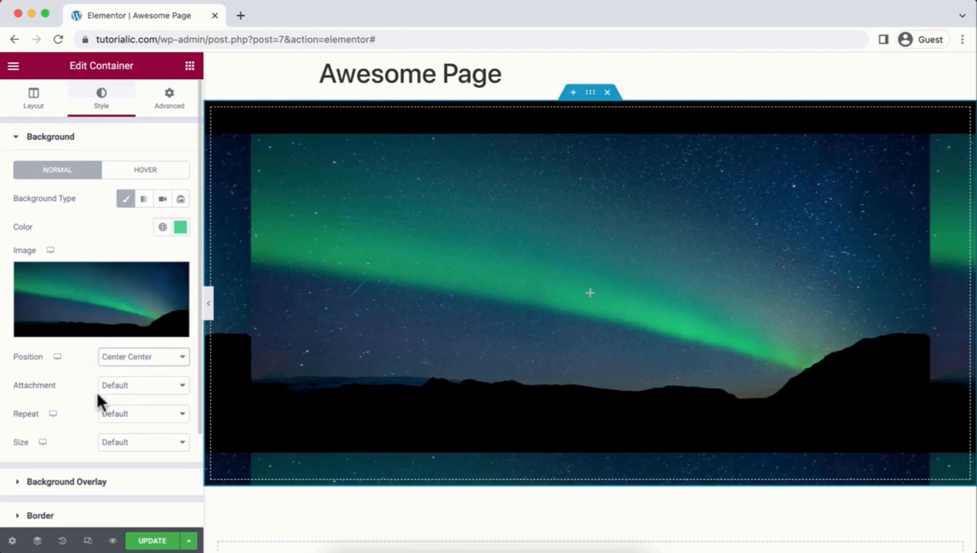
click(128, 443)
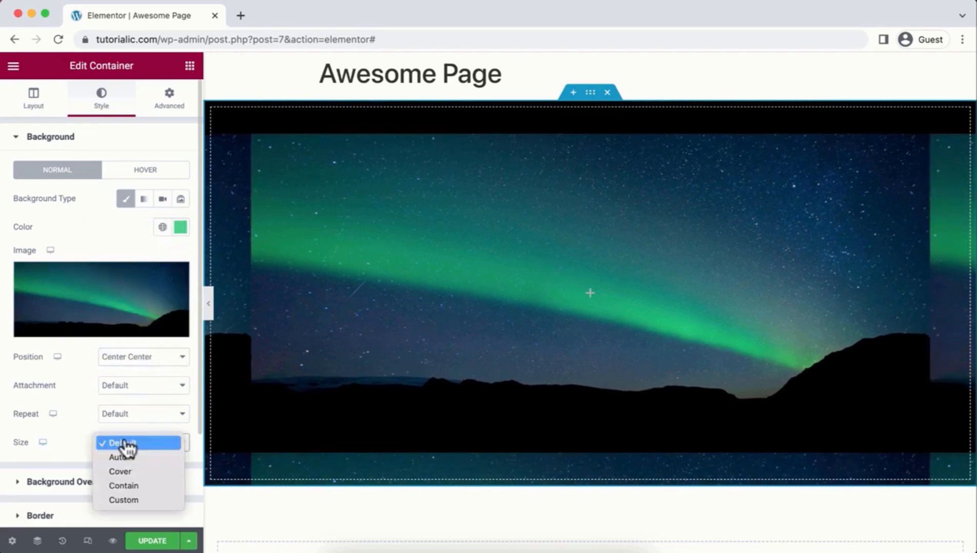
click(132, 472)
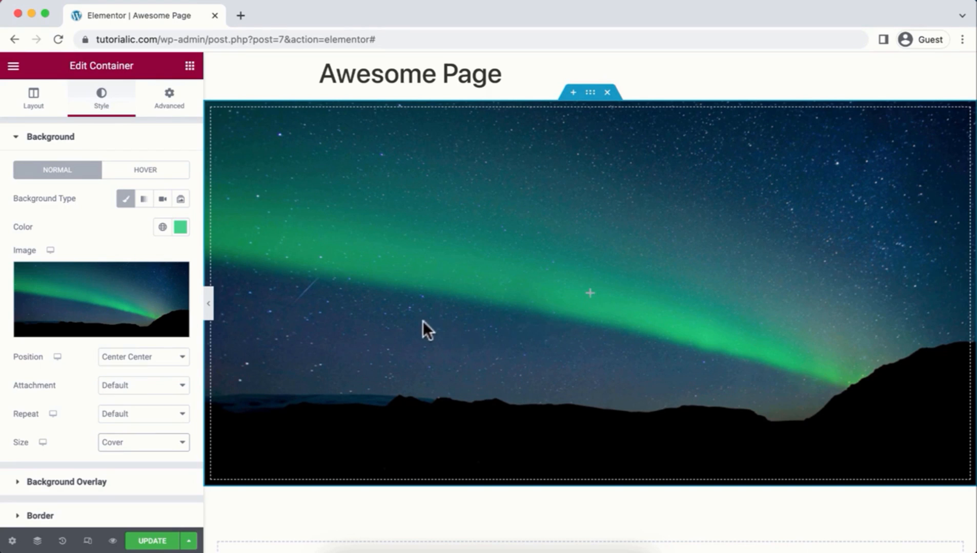
click(189, 67)
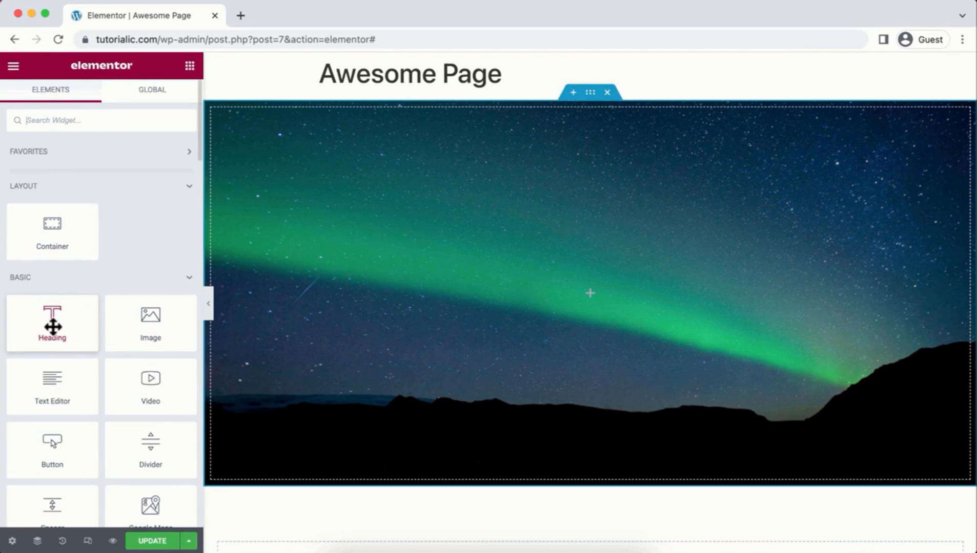
Step: Add a Heading widget to the container, replace its title with the person's name, and centre it
drag(53, 327, 281, 290)
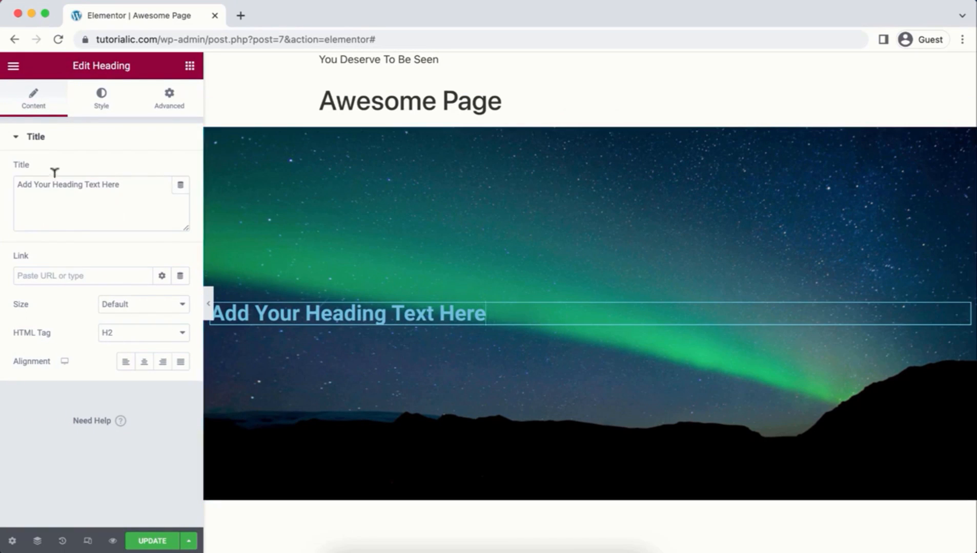
drag(127, 186, 17, 183)
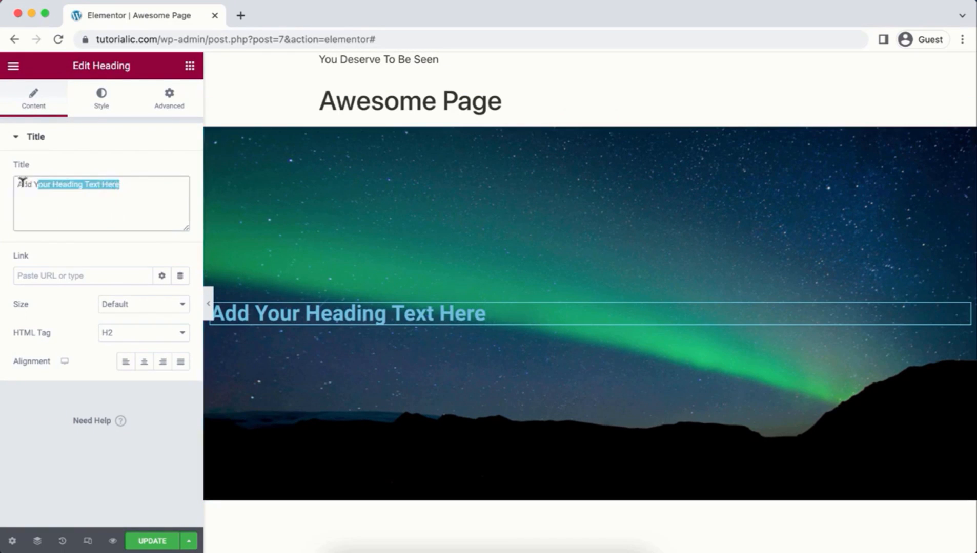
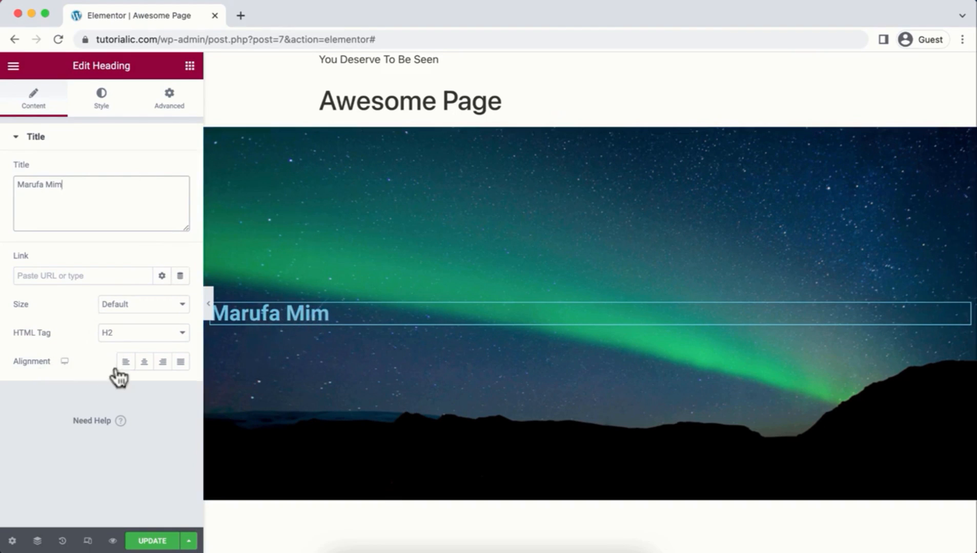
click(144, 363)
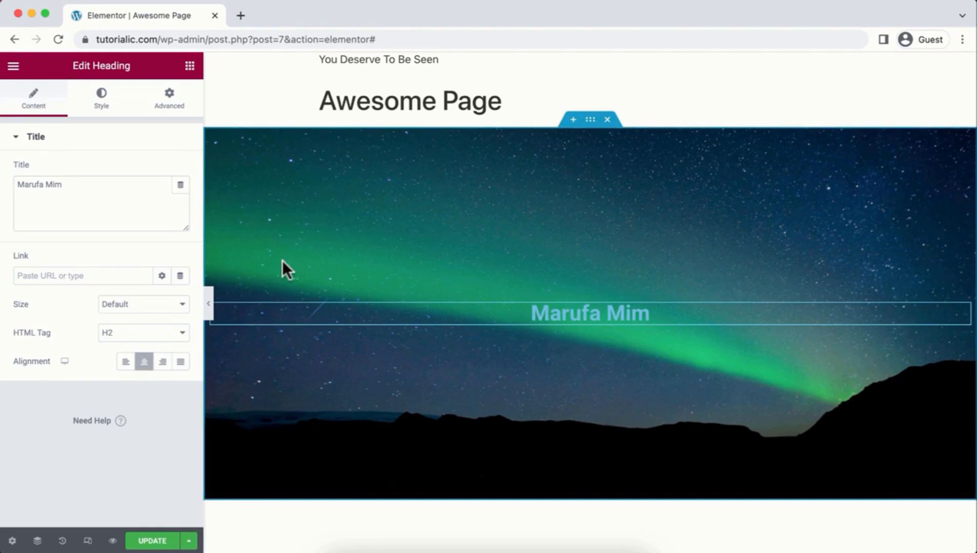
Step: Make the heading text colour white
click(106, 100)
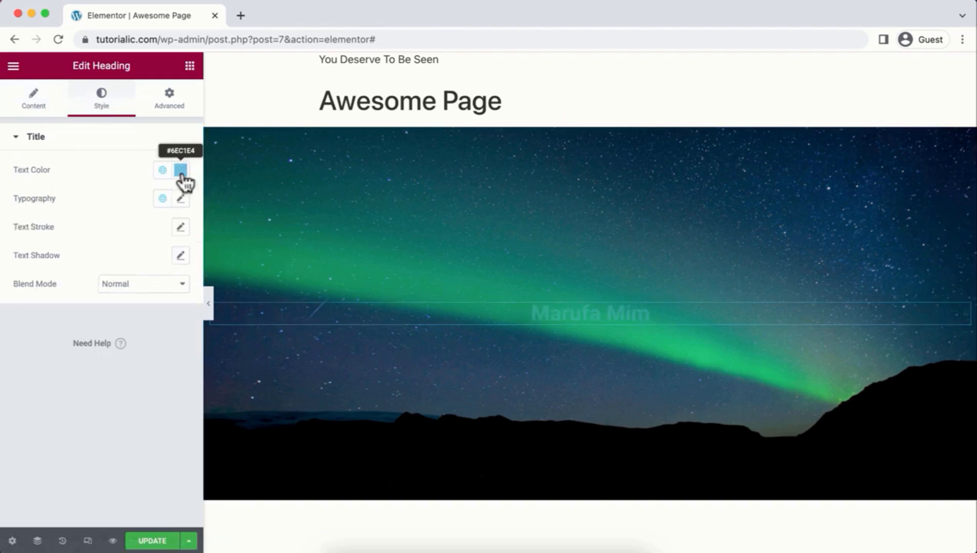
click(180, 170)
drag(103, 237, 25, 222)
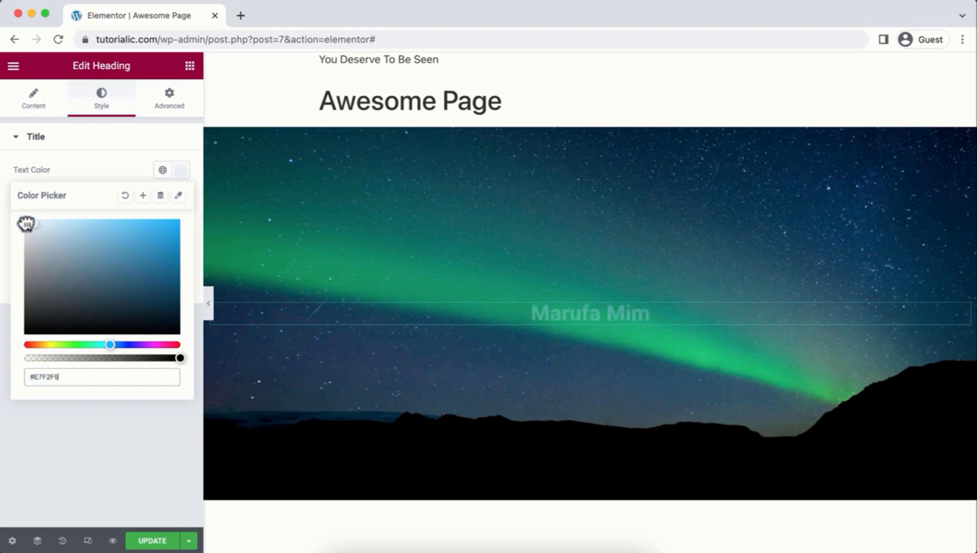
click(74, 477)
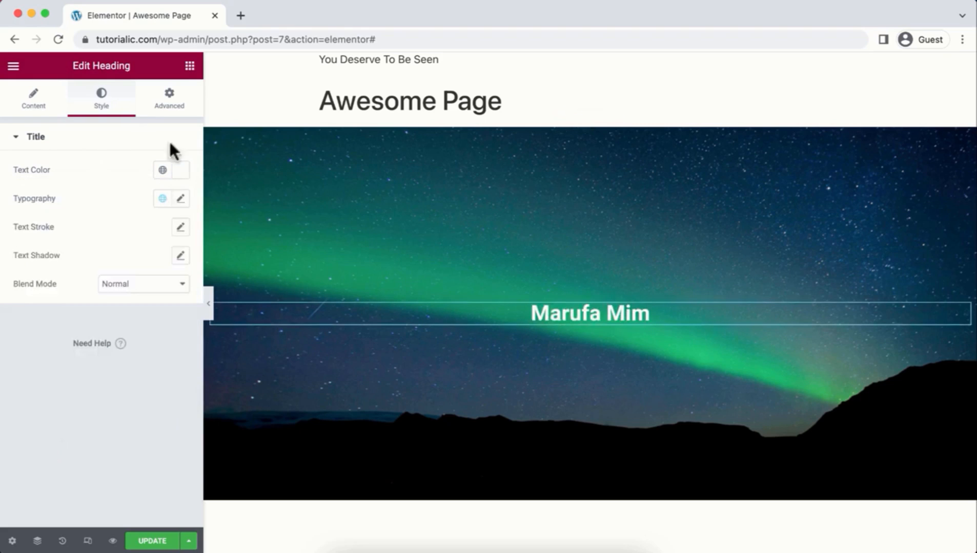
Step: Set the heading font family to Poppins
click(180, 199)
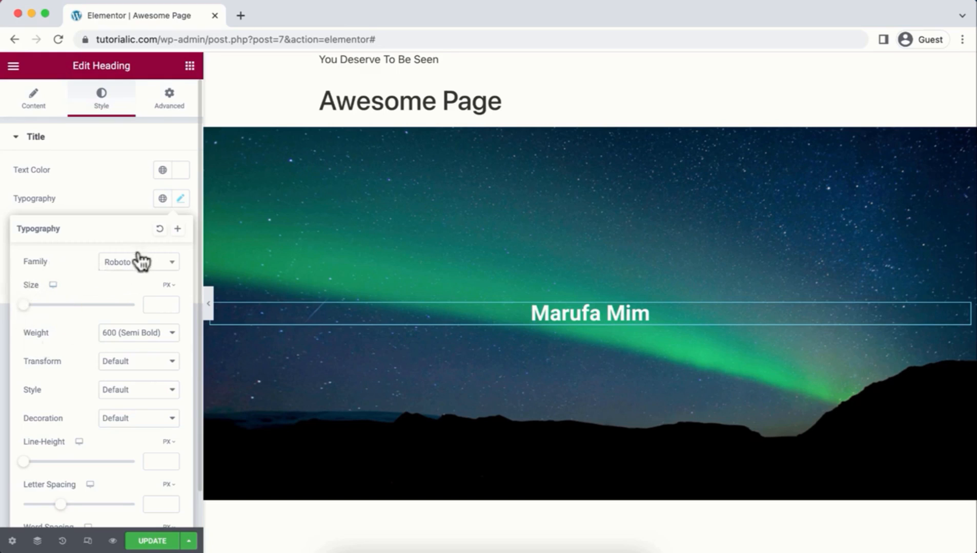
click(174, 265)
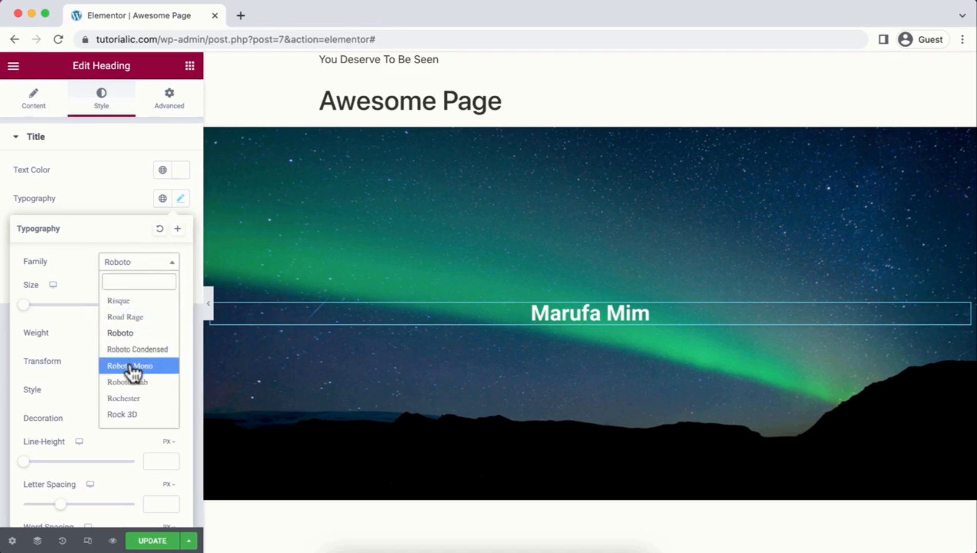
click(146, 415)
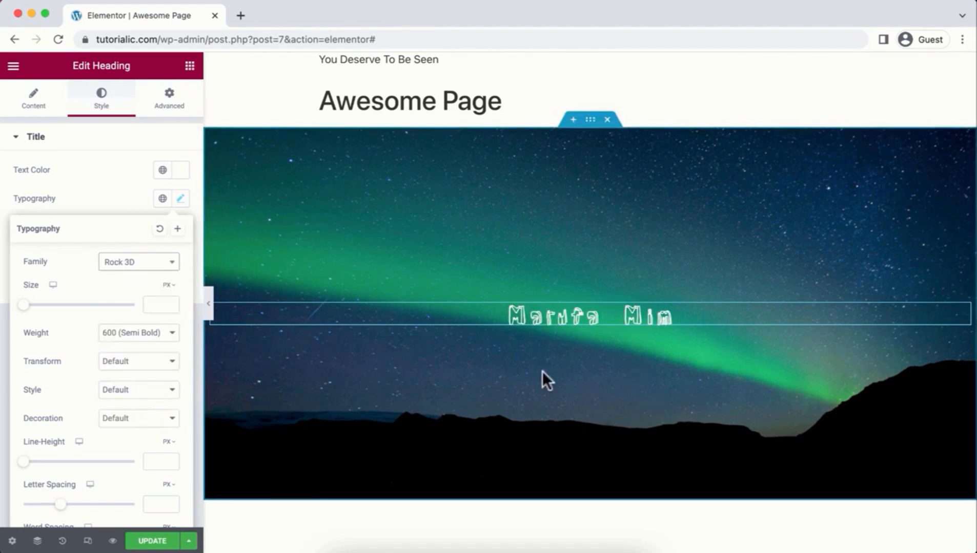
click(137, 266)
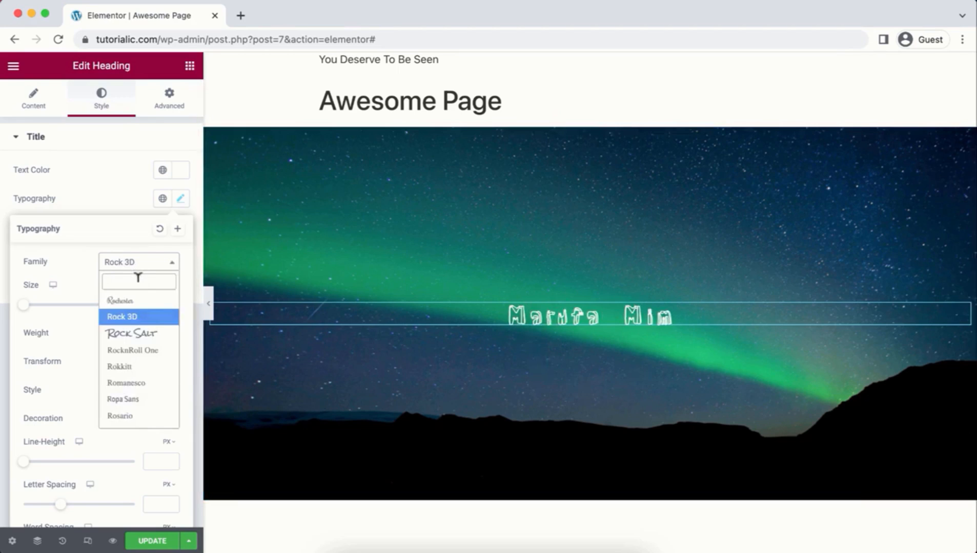
text(poppin)
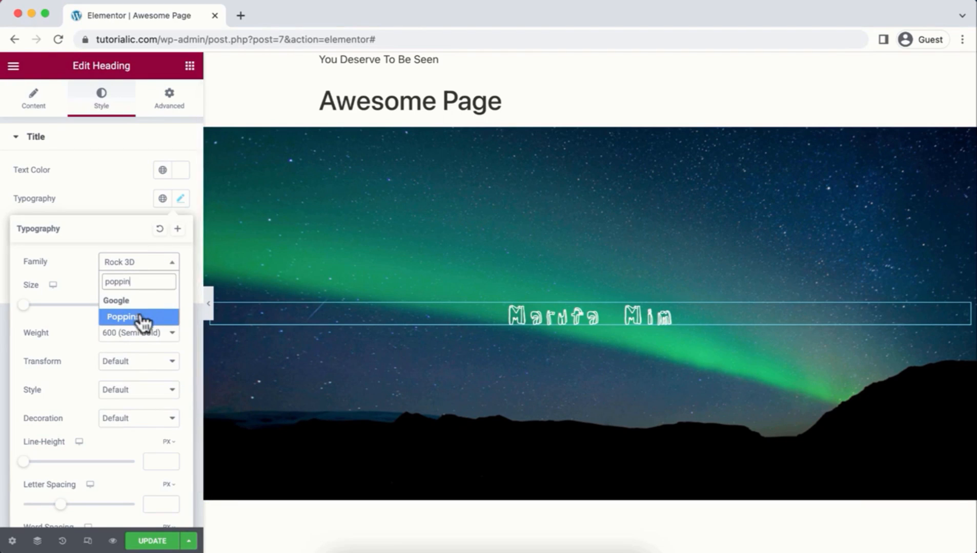
click(138, 317)
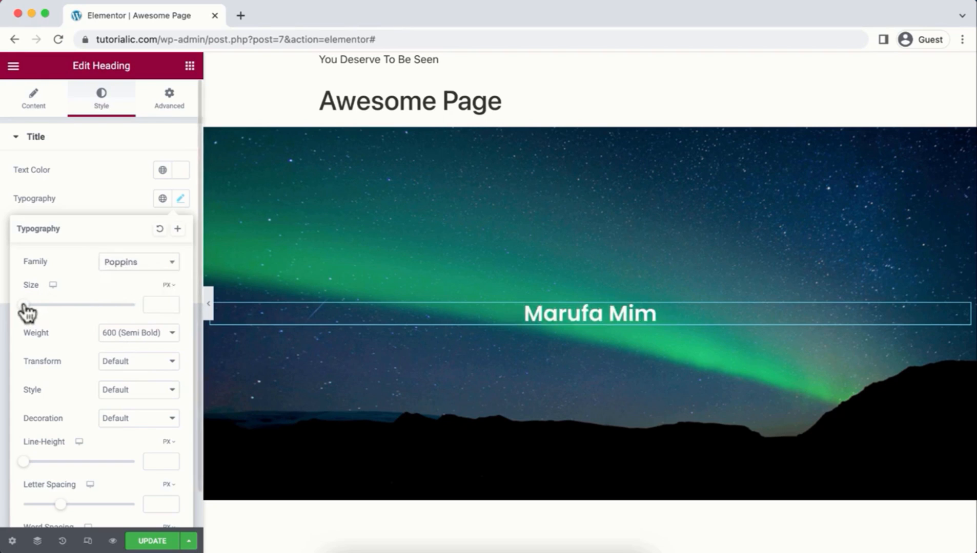
Step: Set the heading size to 64 px and weight to 900 (Black)
drag(24, 305, 50, 306)
drag(160, 300, 140, 301)
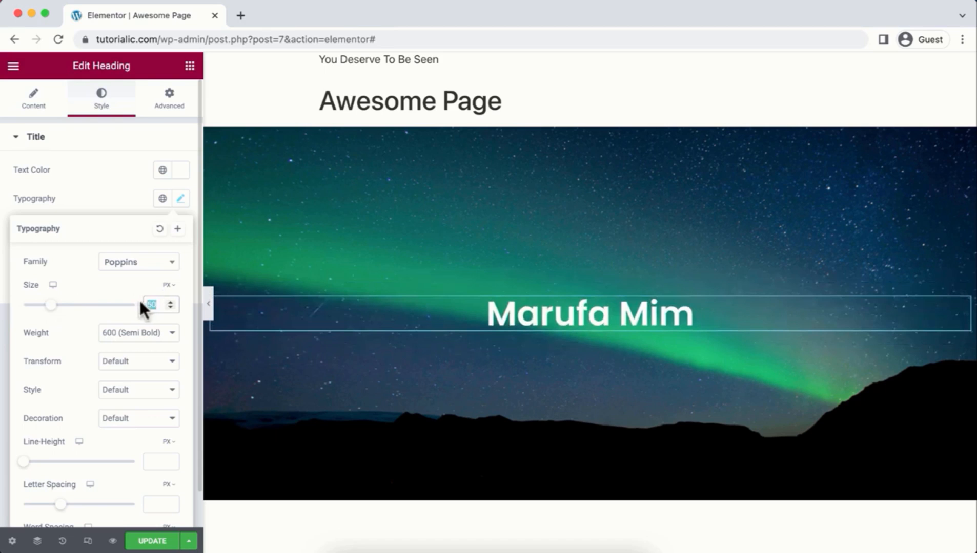
text(64)
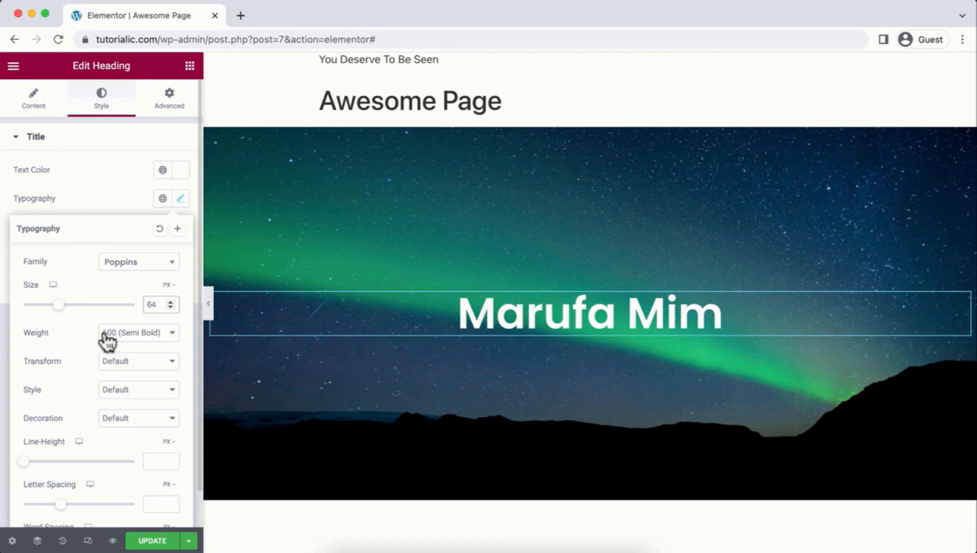
click(162, 333)
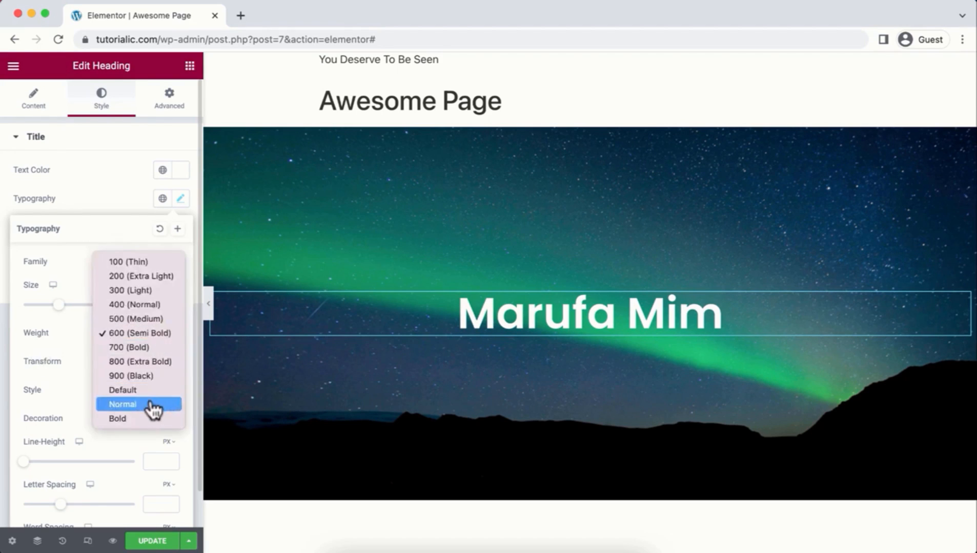
click(154, 378)
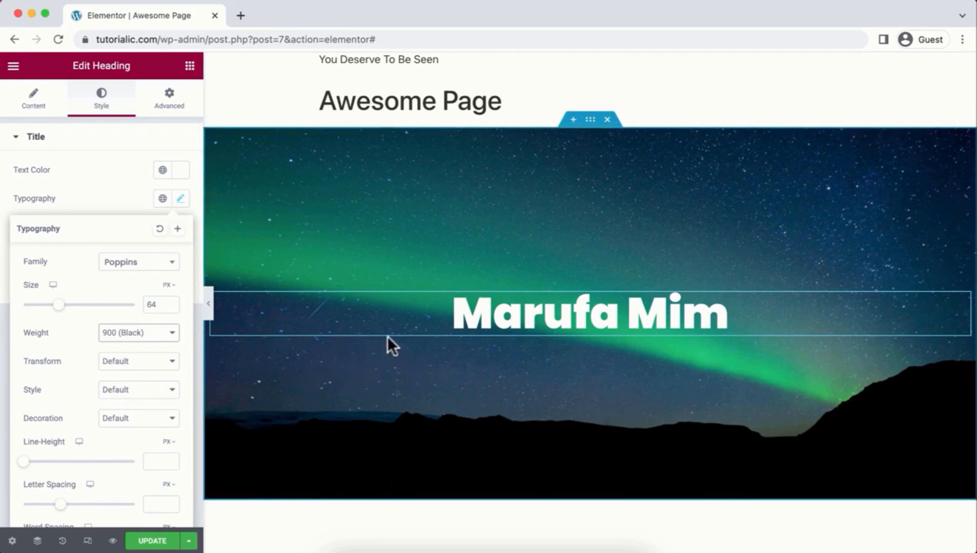
click(192, 68)
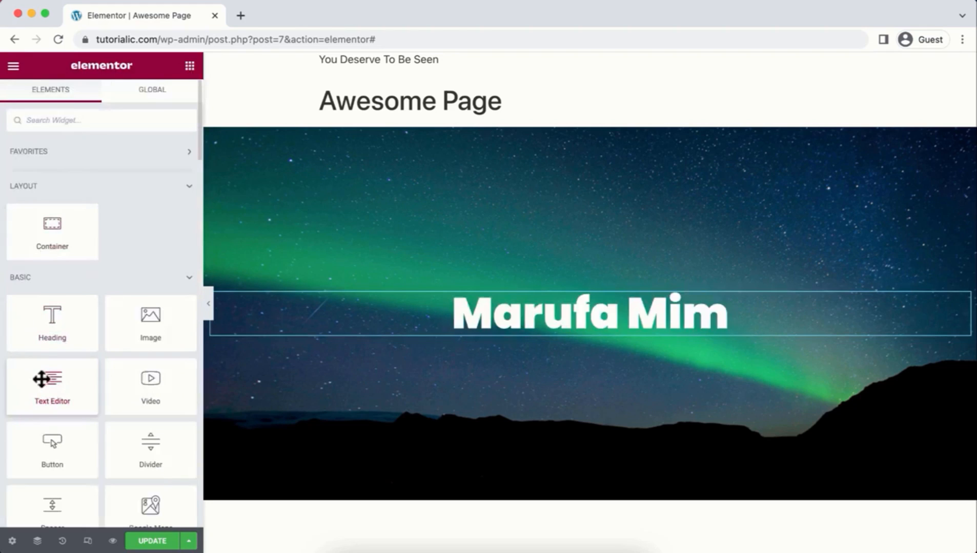
Step: Add a Text Editor paragraph below the heading with white (#FFFFFF), centre-aligned text
drag(40, 378, 251, 333)
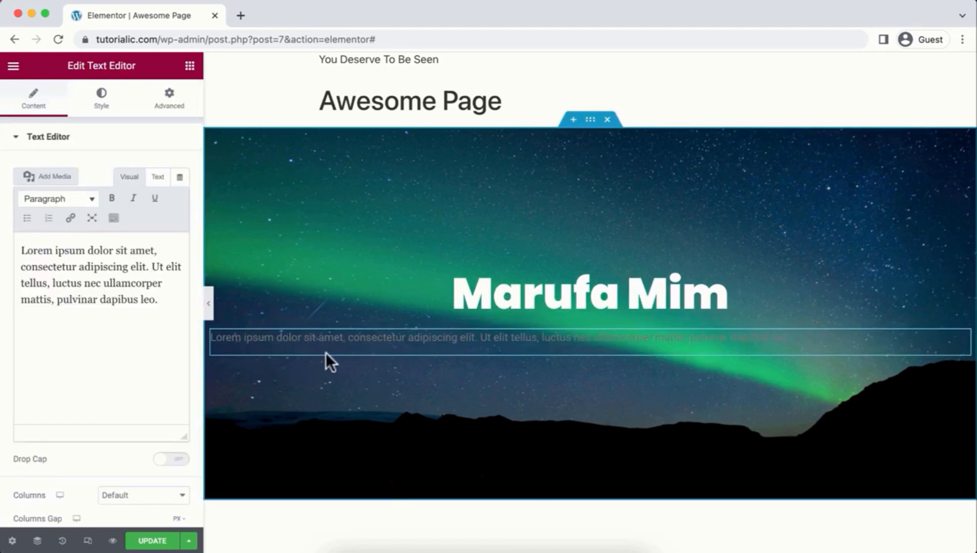
click(95, 105)
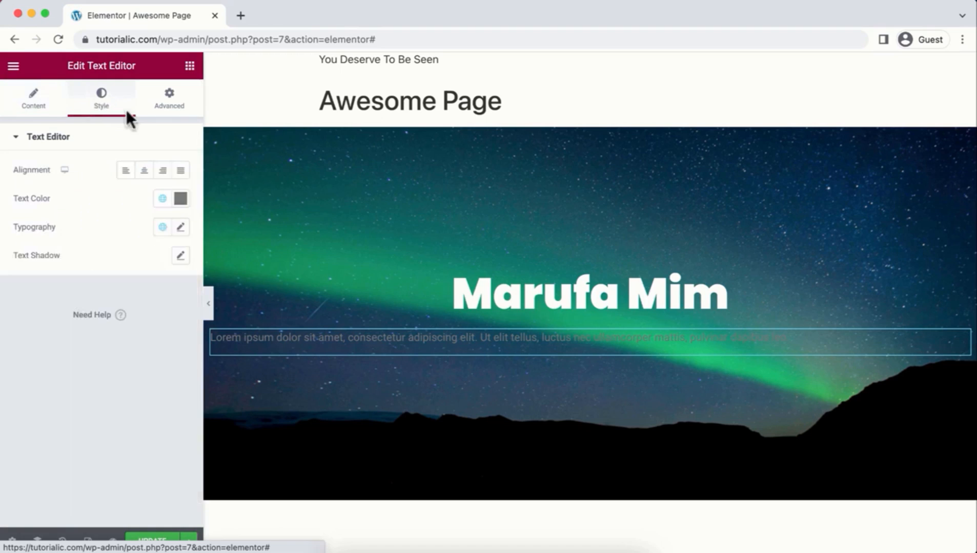
click(181, 201)
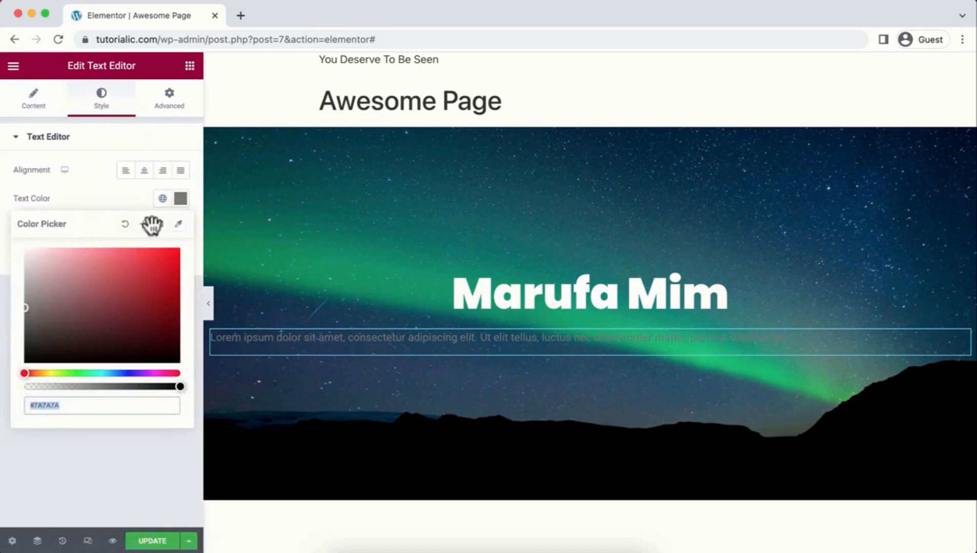
drag(26, 313, 21, 237)
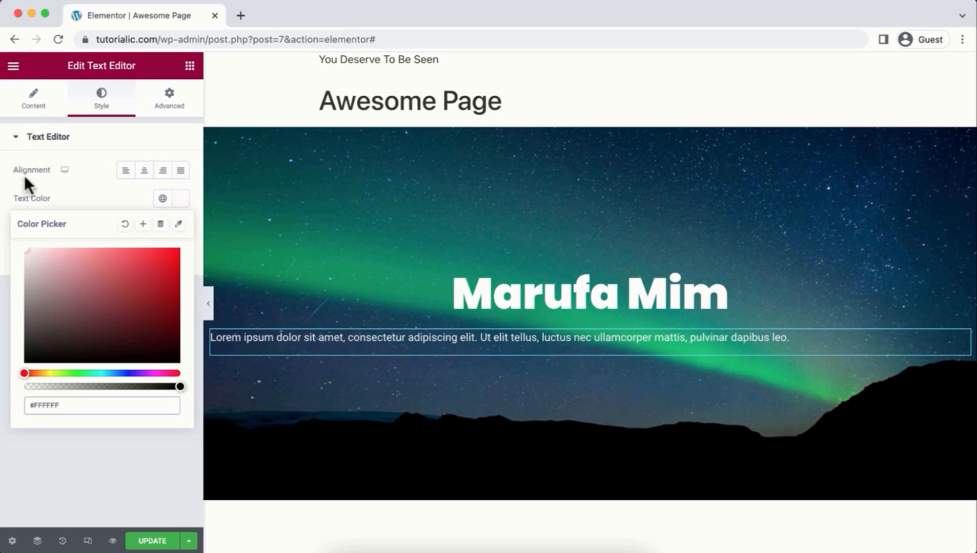
click(145, 177)
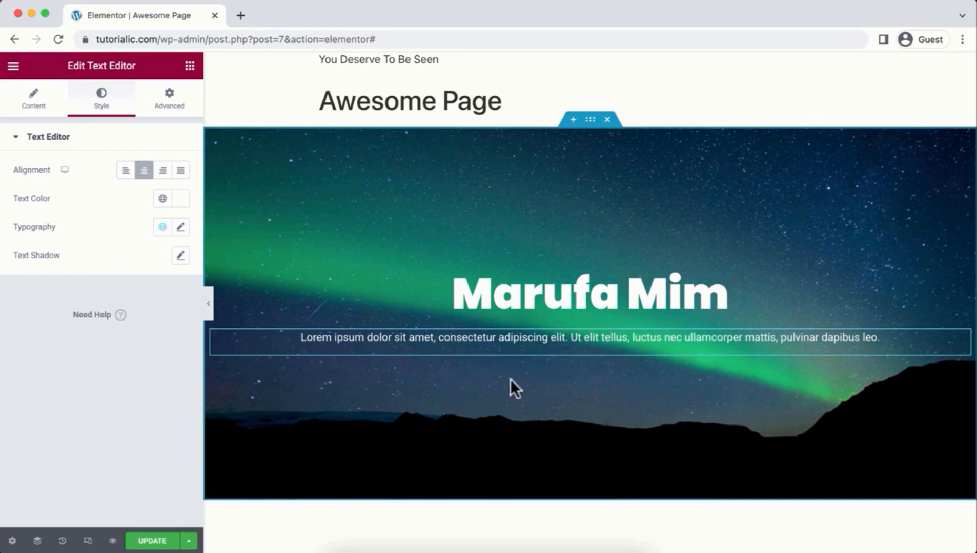
click(189, 67)
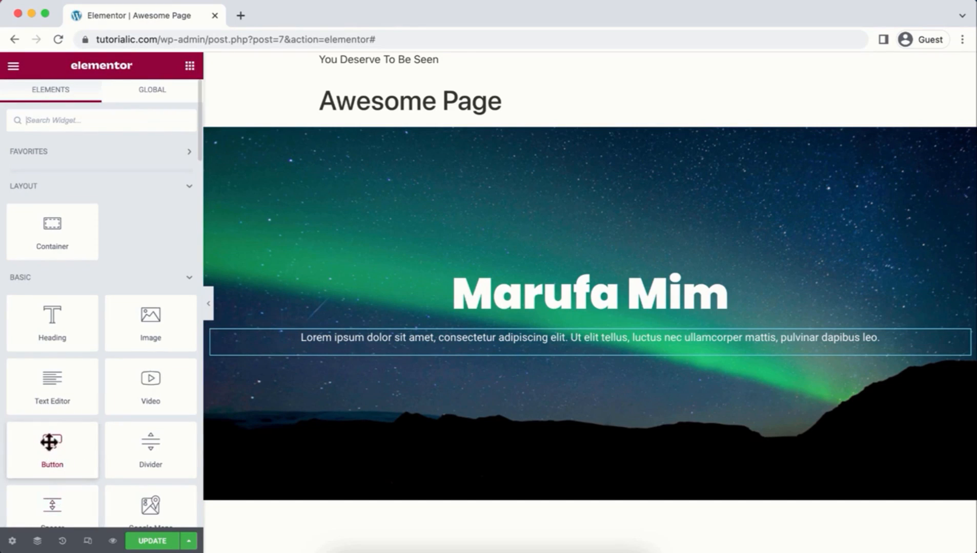
Step: Add a Button widget below the paragraph and label it 'Contact Now'
drag(70, 449, 341, 356)
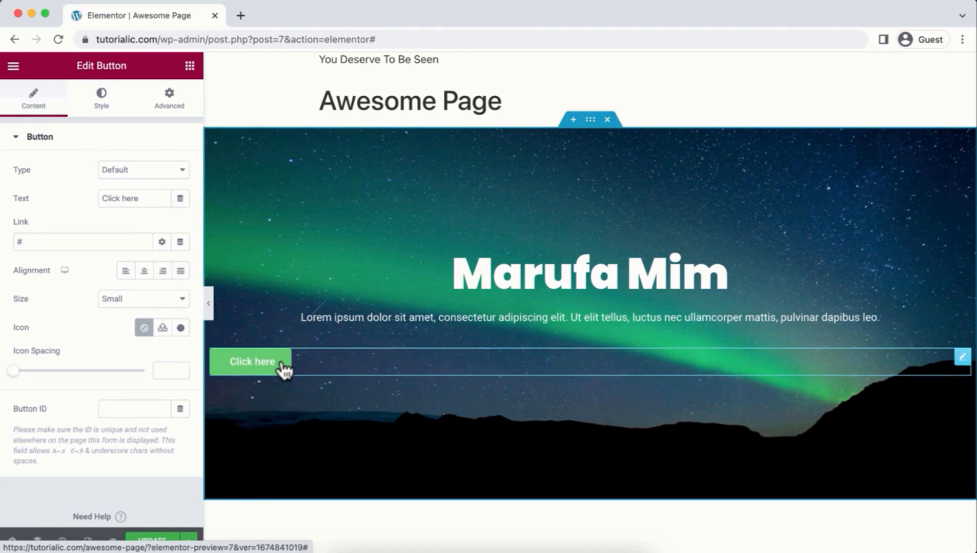
click(148, 195)
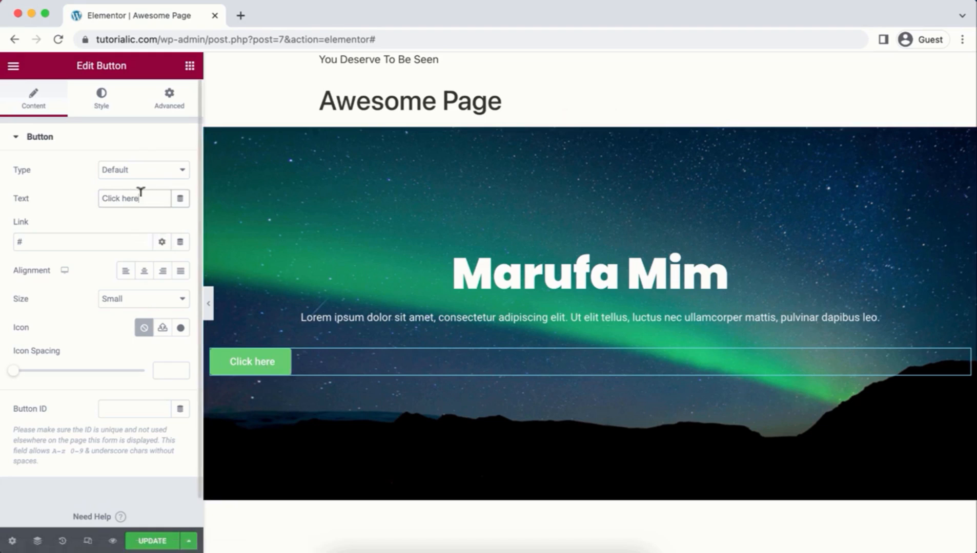
drag(141, 192, 109, 192)
text(Contact Now)
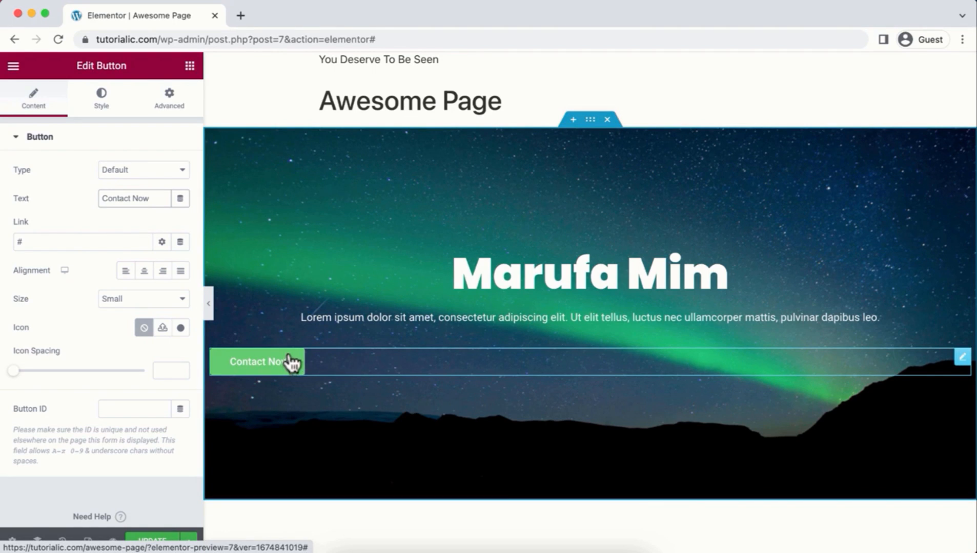
click(65, 239)
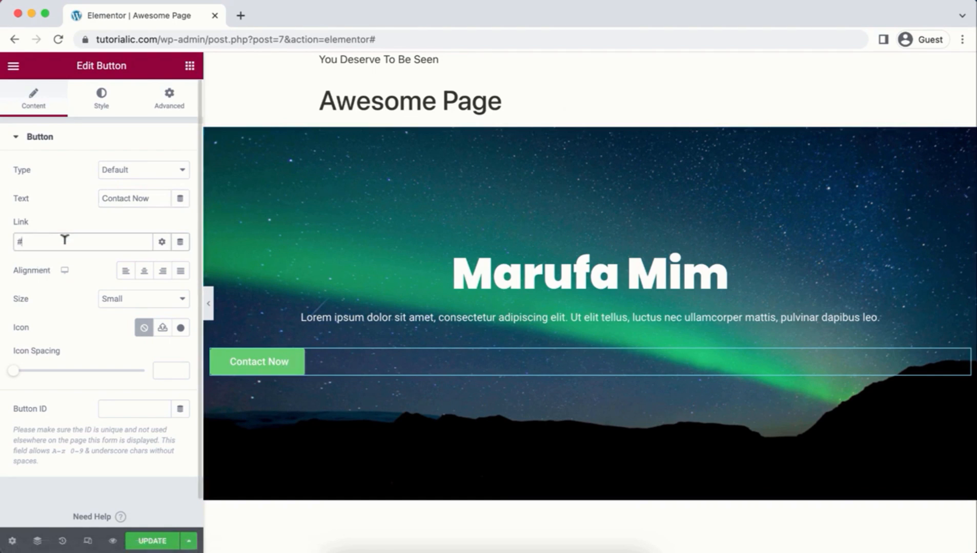
key(BackSpace)
text(https://jimfahaddigital.com)
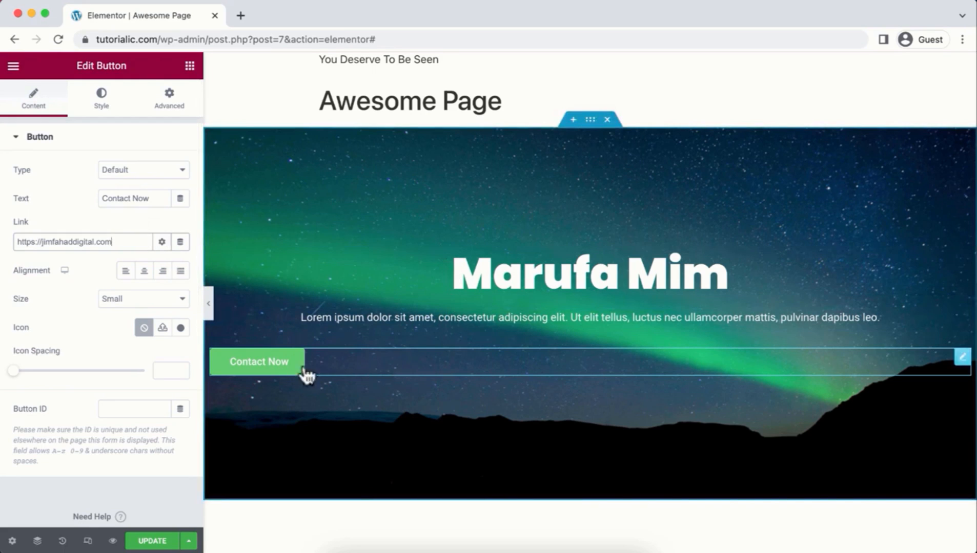
click(144, 272)
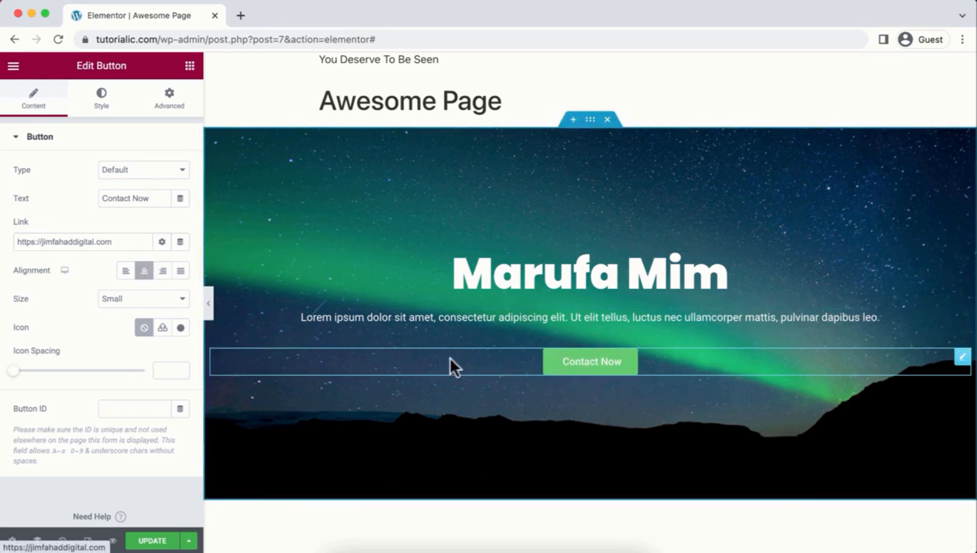
Step: Give the Contact Now button near-black (#101010) text on a white (#FFFFFF) background
click(101, 107)
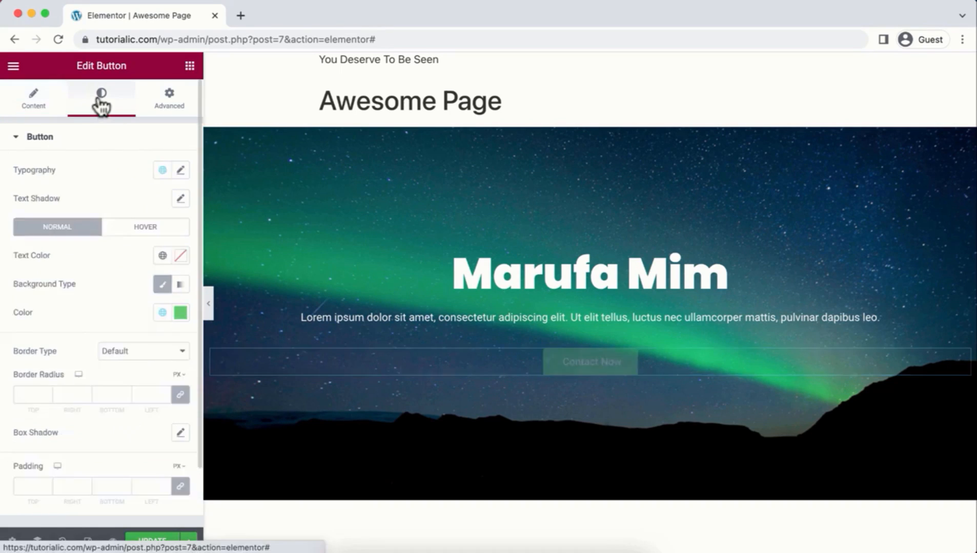
click(180, 256)
drag(111, 420, 25, 418)
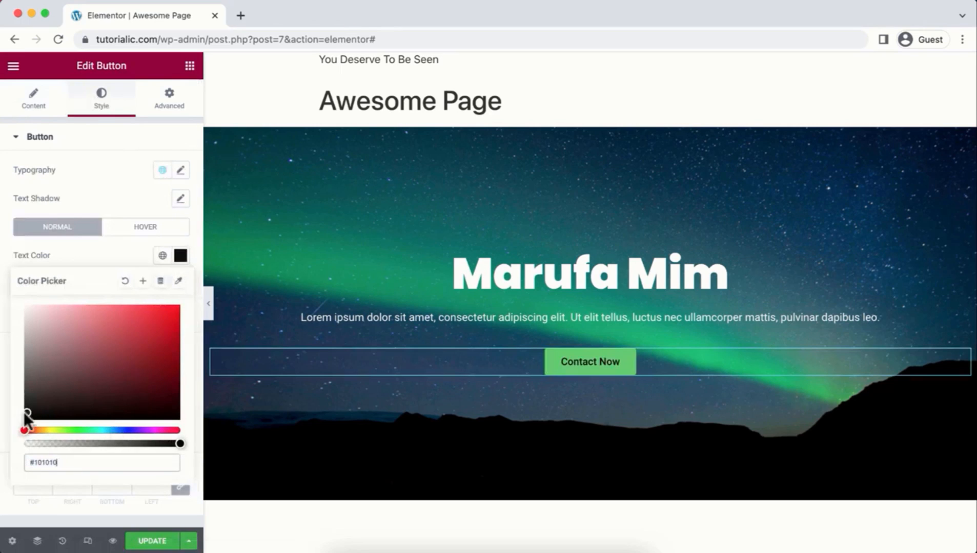
click(114, 243)
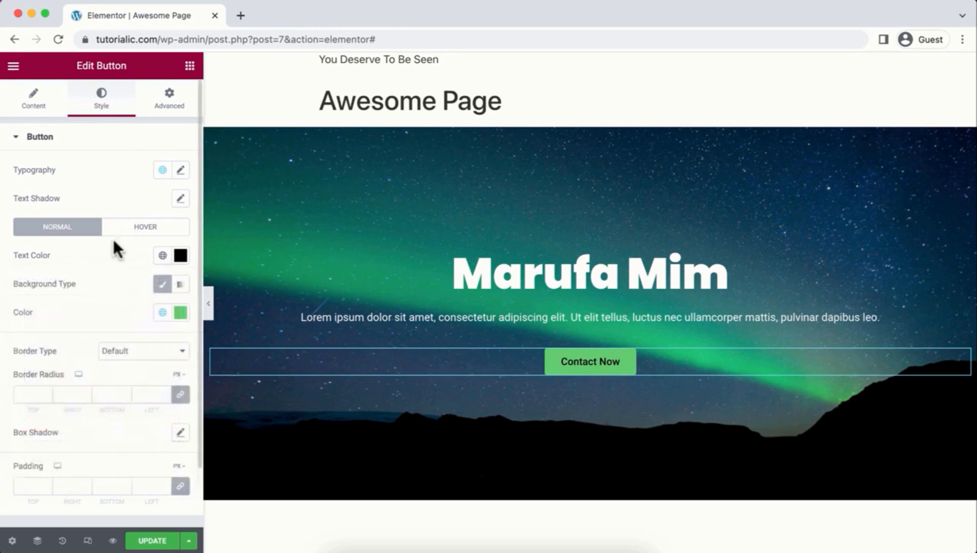
click(181, 313)
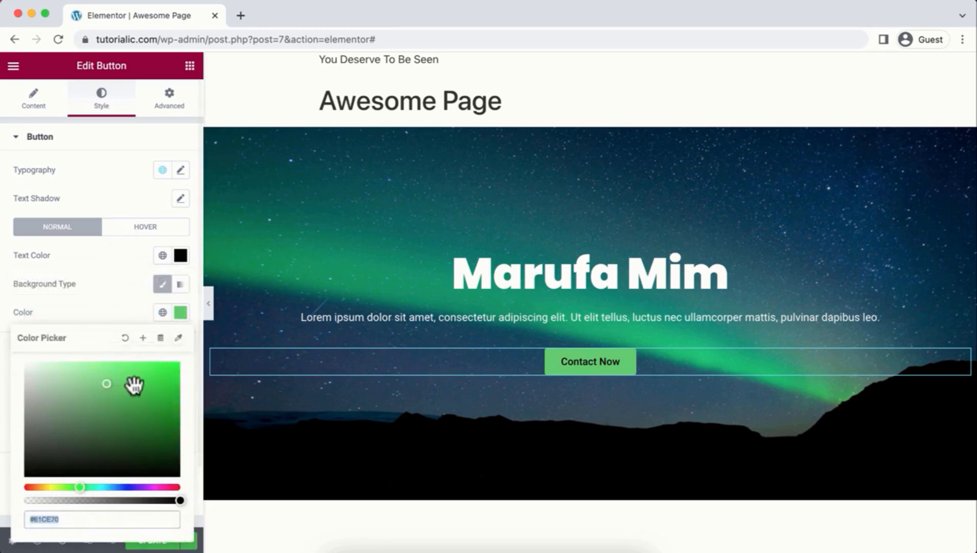
drag(109, 382, 4, 364)
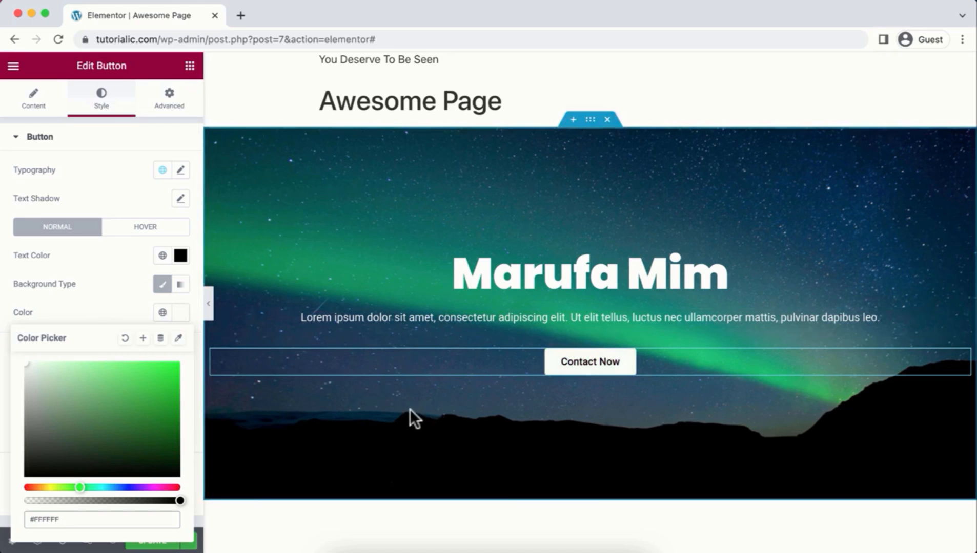
Step: Unlink the paragraph's padding and set 200 px right, 200 px left and 20 px top
click(538, 324)
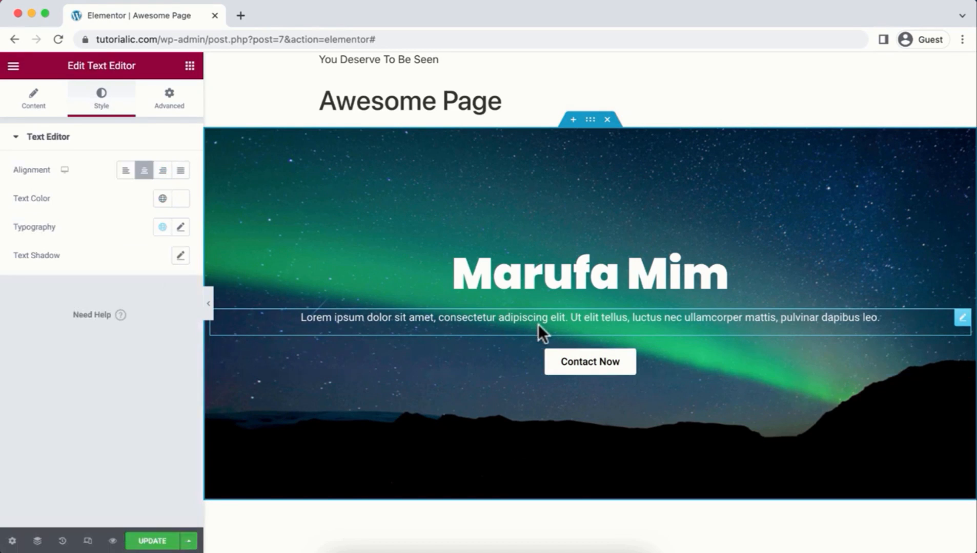
click(170, 103)
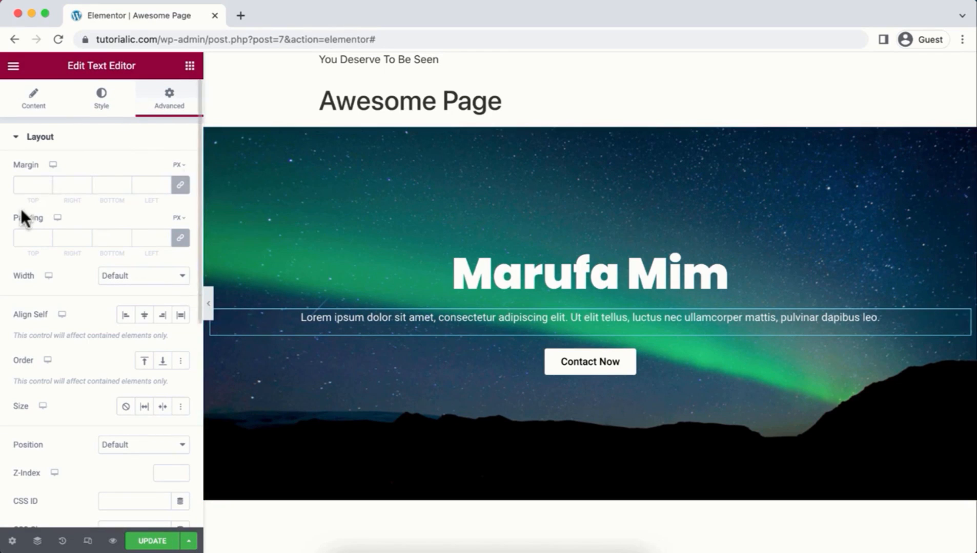
click(181, 239)
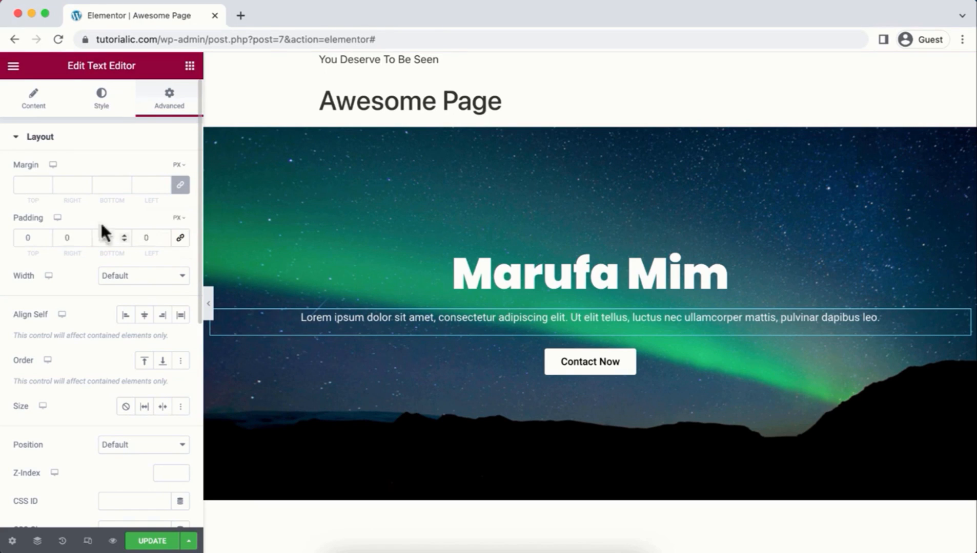
double_click(58, 232)
text(200)
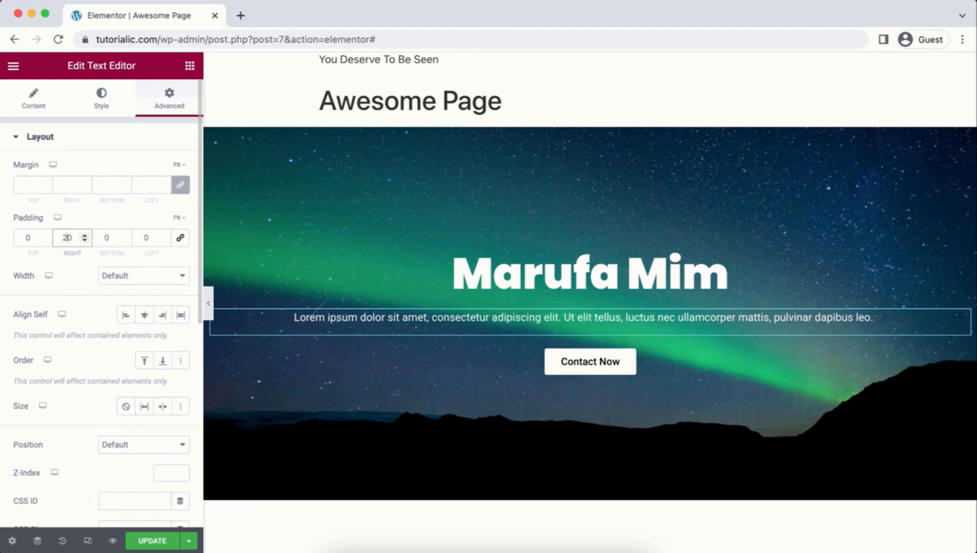
double_click(145, 238)
text(200)
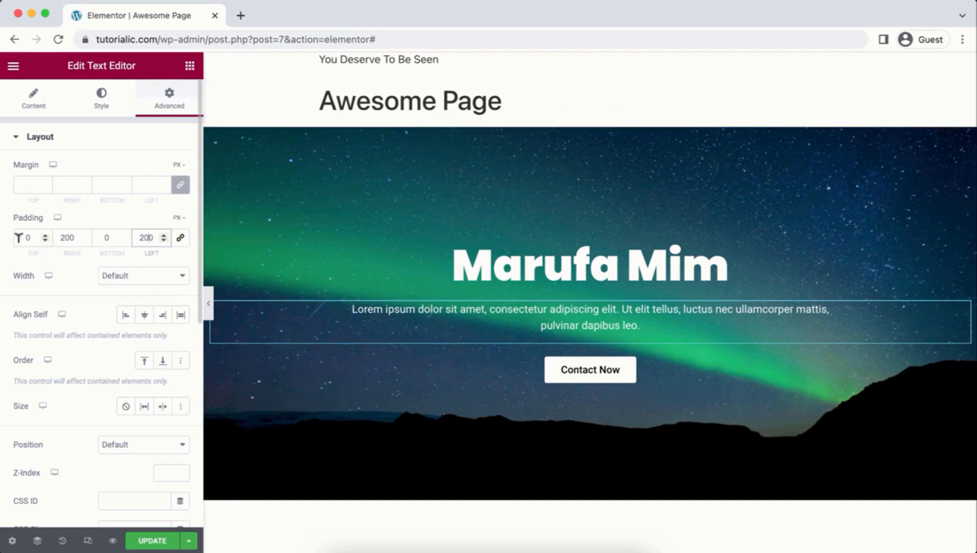
click(22, 234)
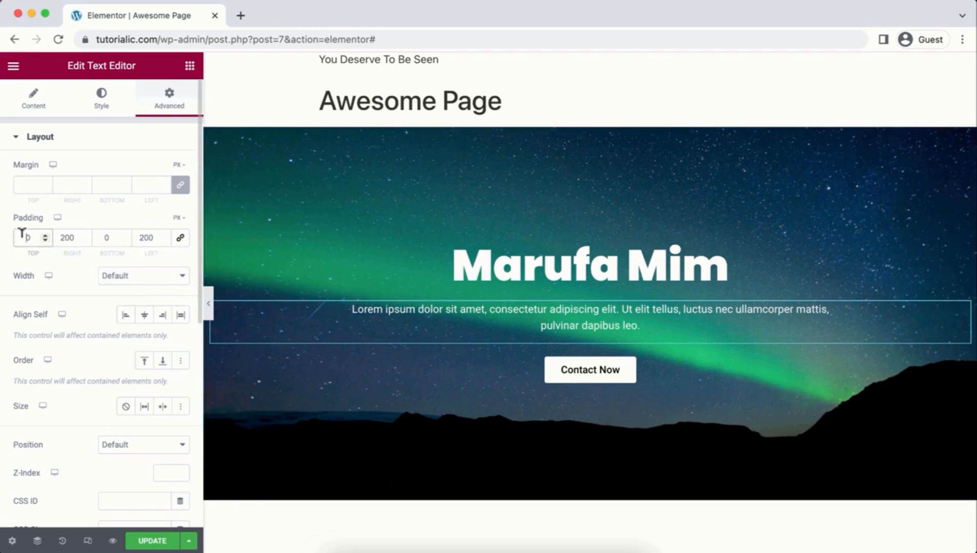
text(2)
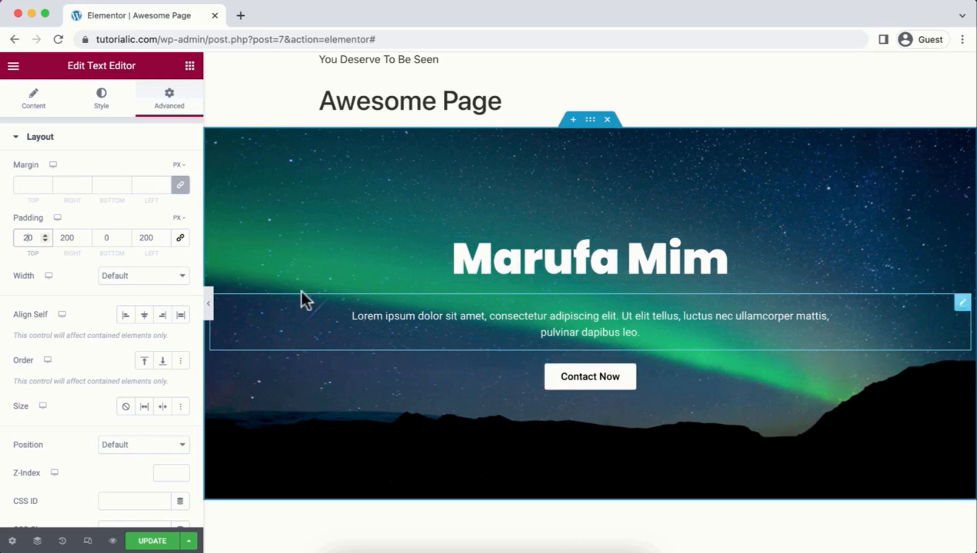
Step: Review the paragraph's Content, Style and Advanced settings, then save the page with Update
click(33, 107)
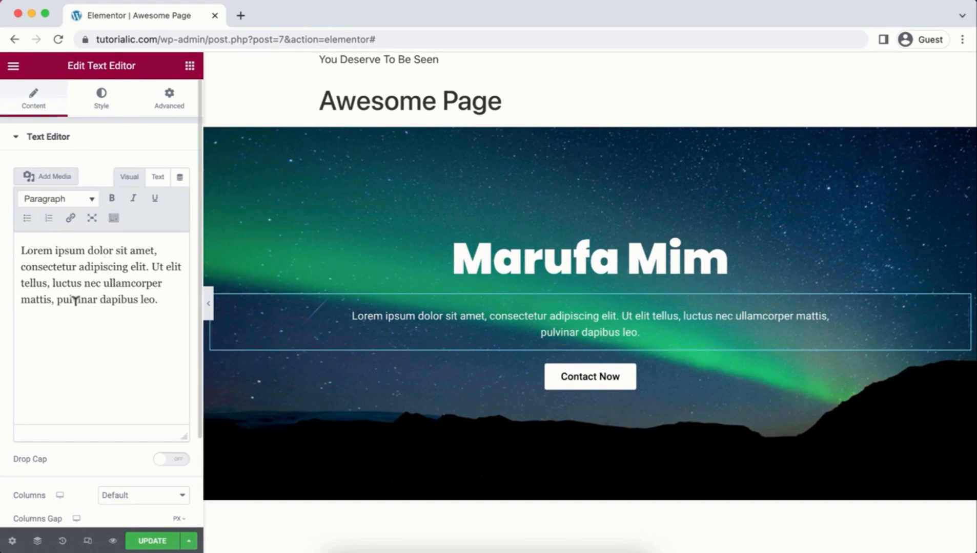
click(100, 105)
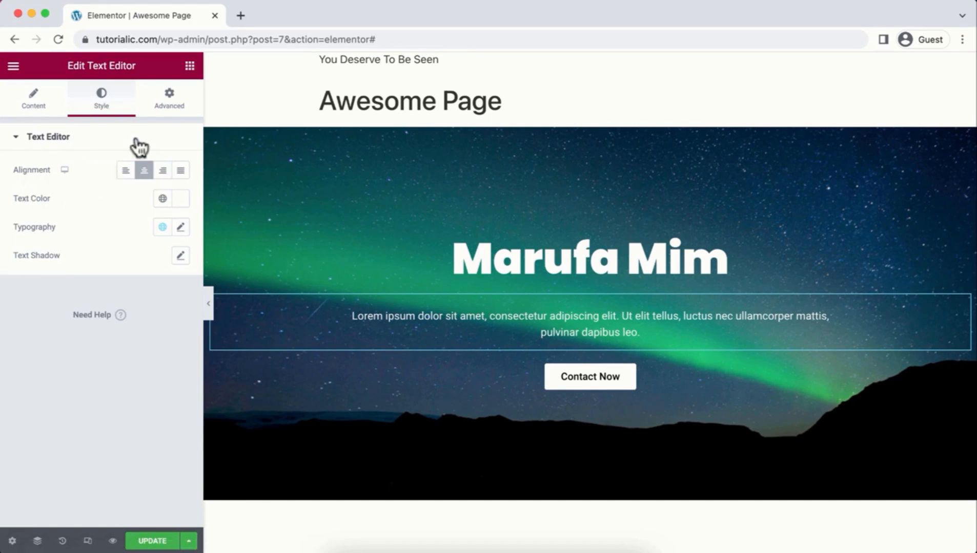
click(166, 105)
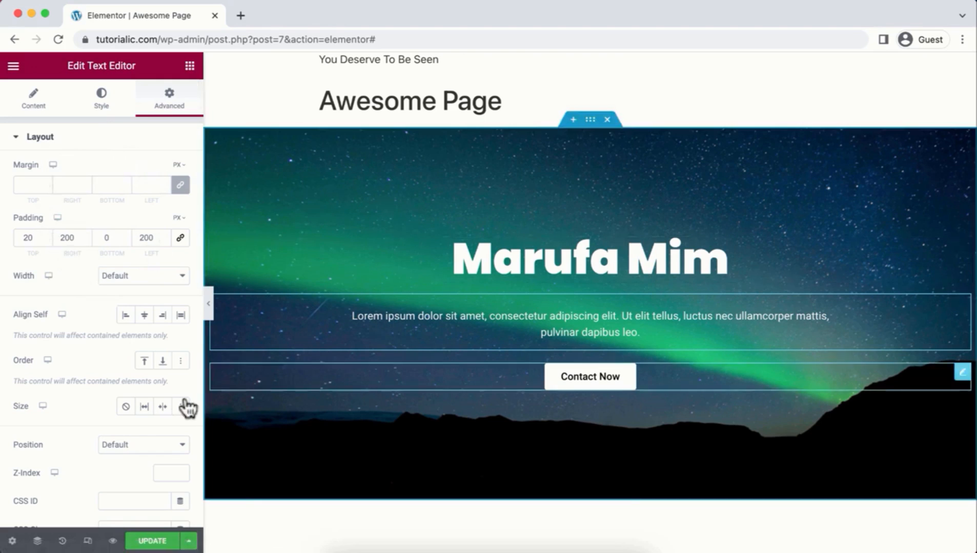
click(149, 542)
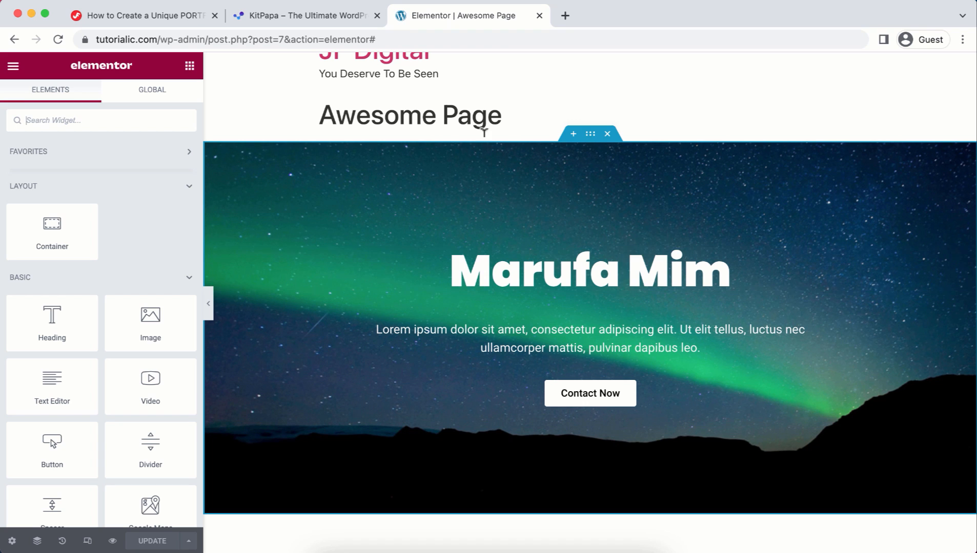
Step: Switch to the KitPapa site and scroll through its Elementor template kit listings
click(333, 14)
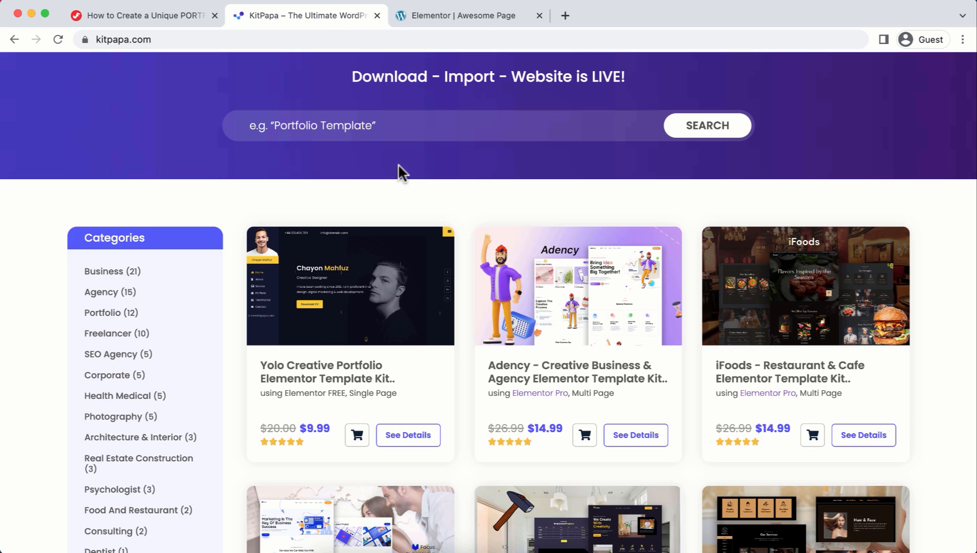
scroll(398, 164, down, 10)
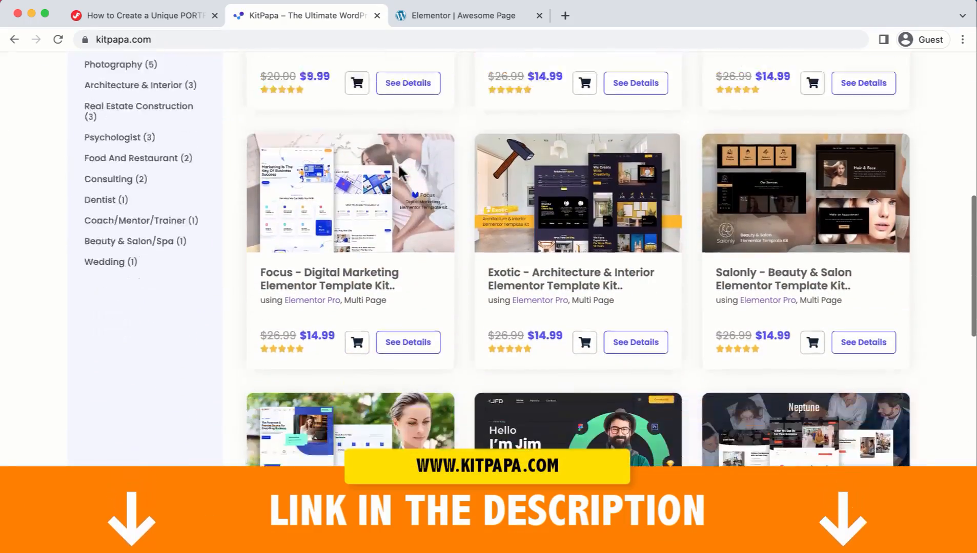
scroll(401, 174, down, 5)
scroll(399, 171, up, 15)
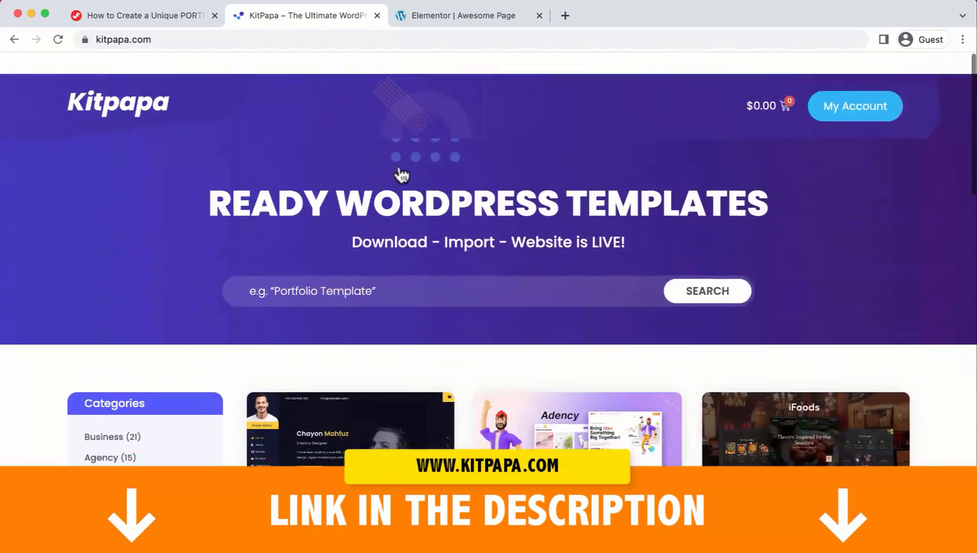
scroll(124, 279, down, 5)
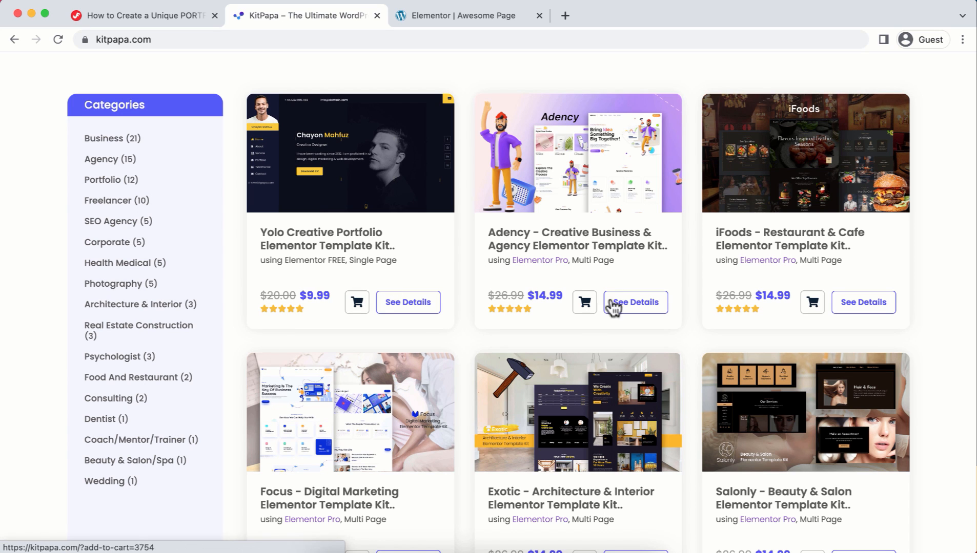
Step: Open the Adency template kit details page and scroll through its description
click(635, 297)
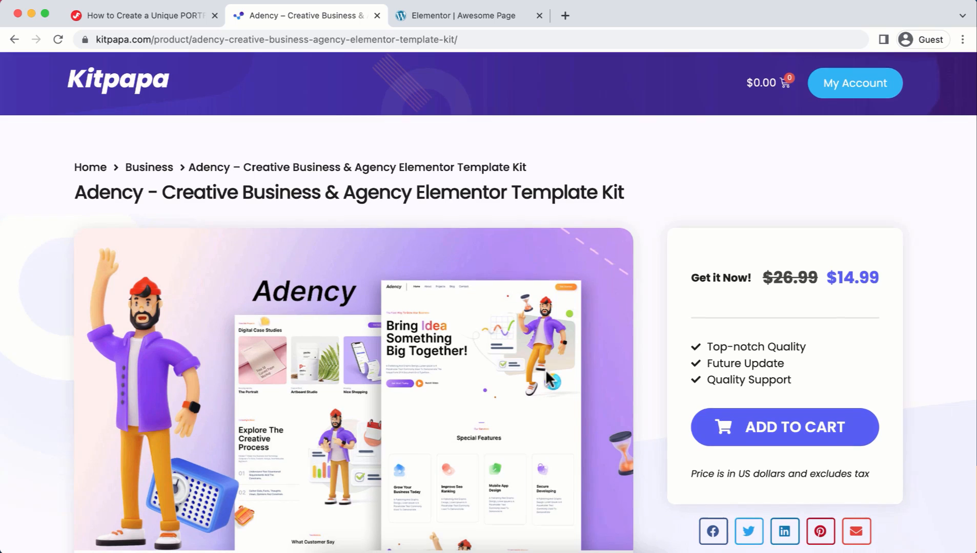
scroll(545, 370, down, 5)
scroll(541, 443, down, 10)
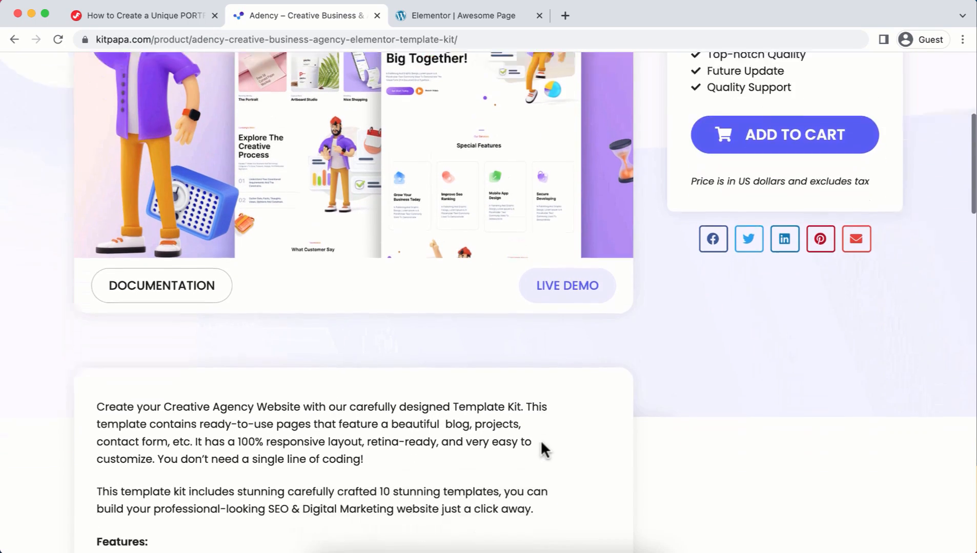
scroll(541, 443, down, 1)
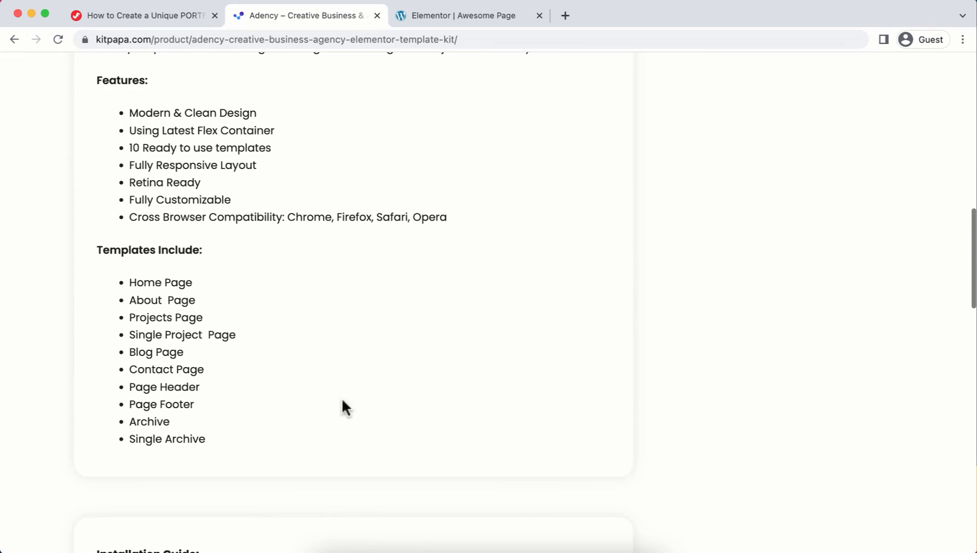
scroll(392, 344, down, 10)
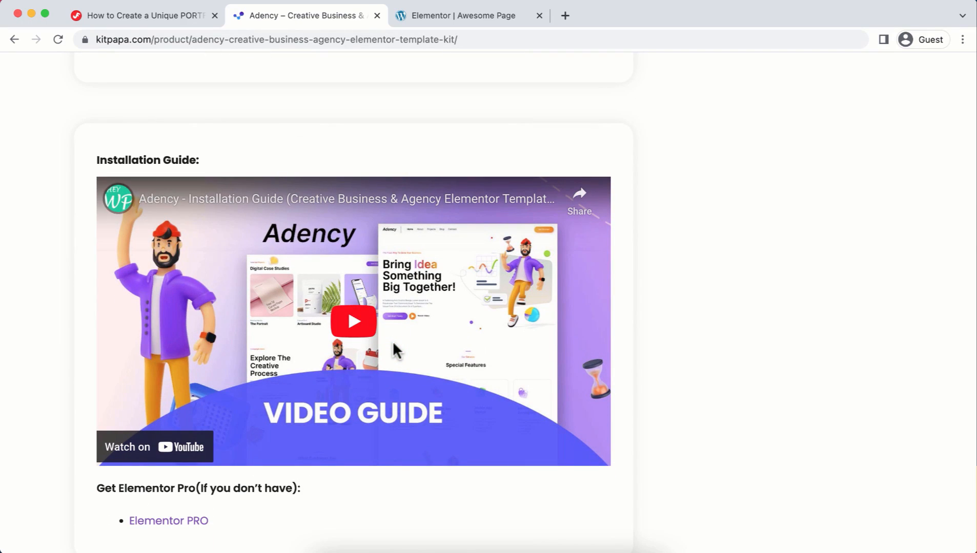
scroll(394, 344, down, 1)
scroll(393, 344, up, 15)
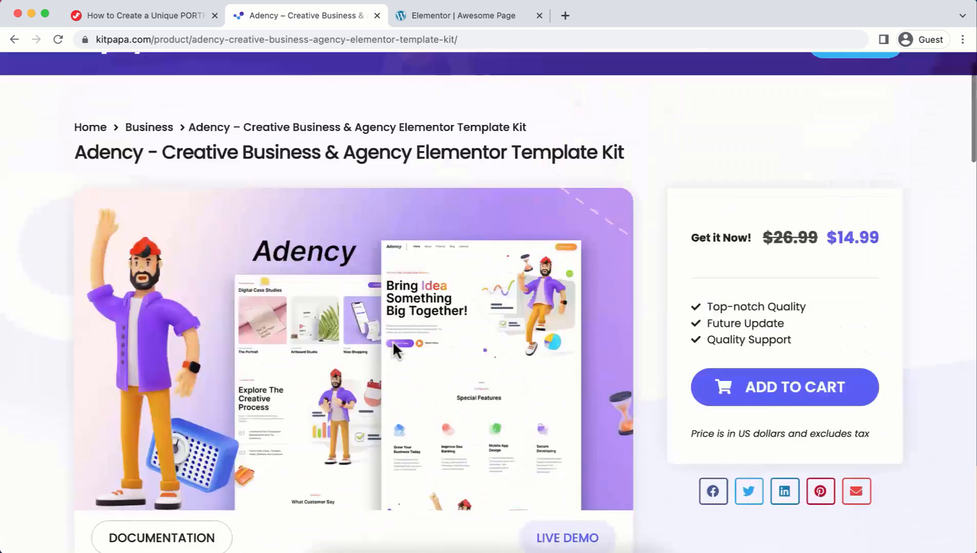
scroll(385, 346, down, 2)
scroll(385, 342, down, 2)
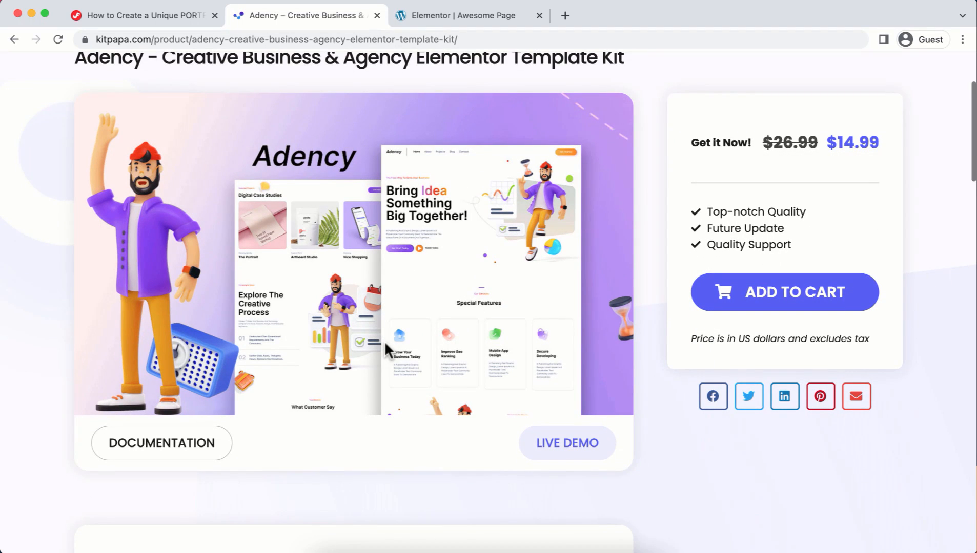
Step: Preview the Adency live demo at tablet and phone widths, then close it
click(555, 457)
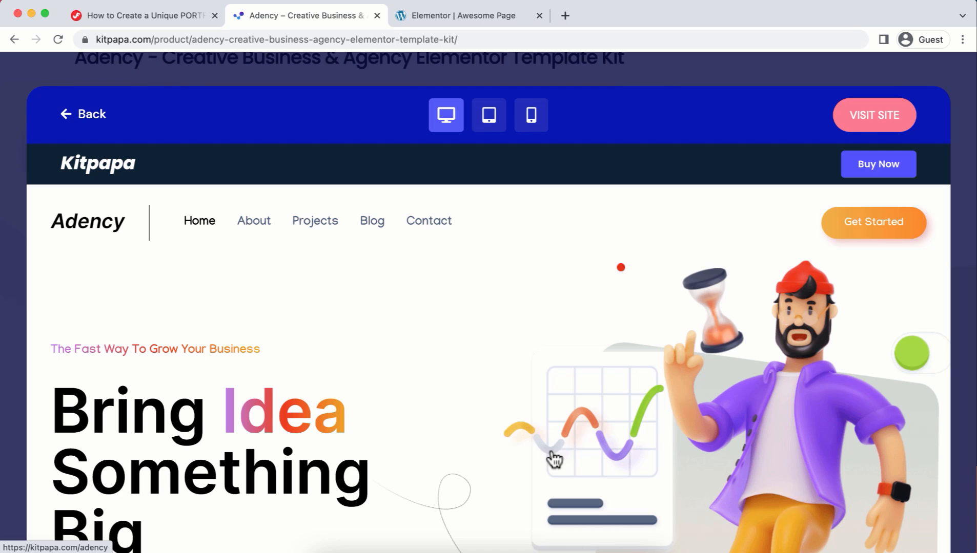
scroll(505, 353, down, 10)
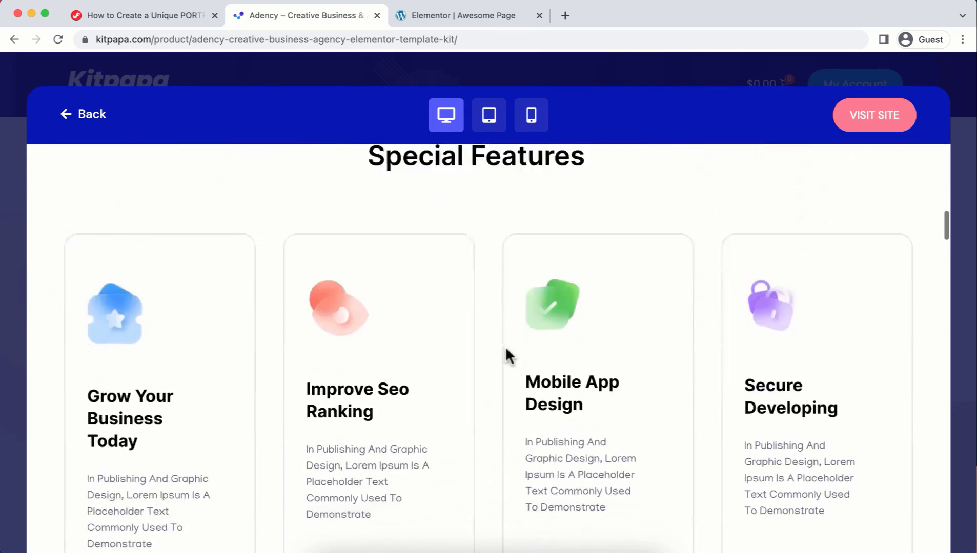
scroll(505, 347, down, 10)
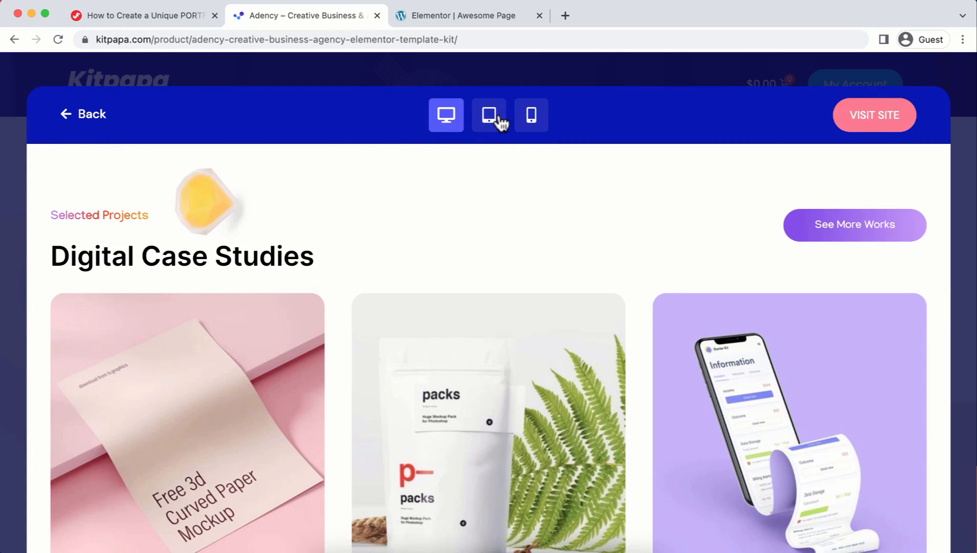
click(489, 120)
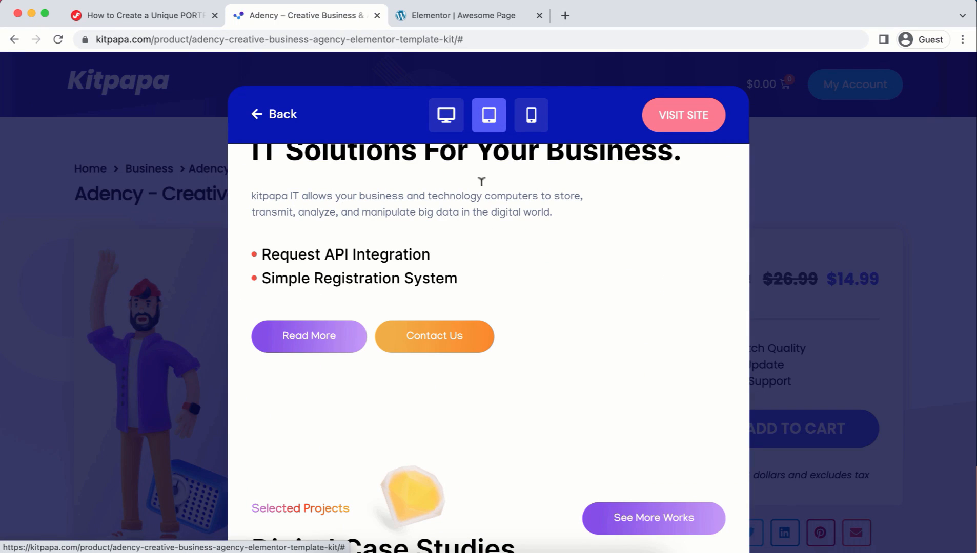
scroll(475, 256, down, 15)
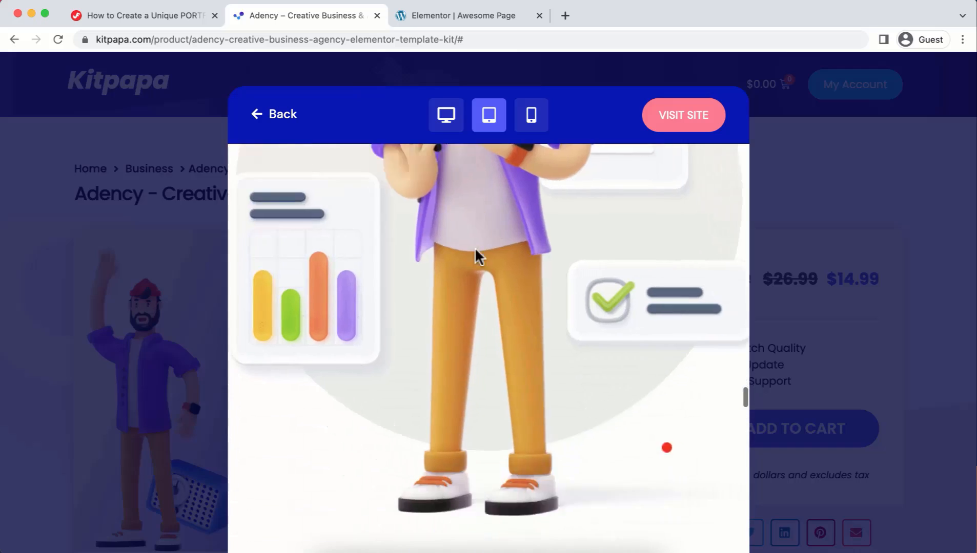
click(533, 119)
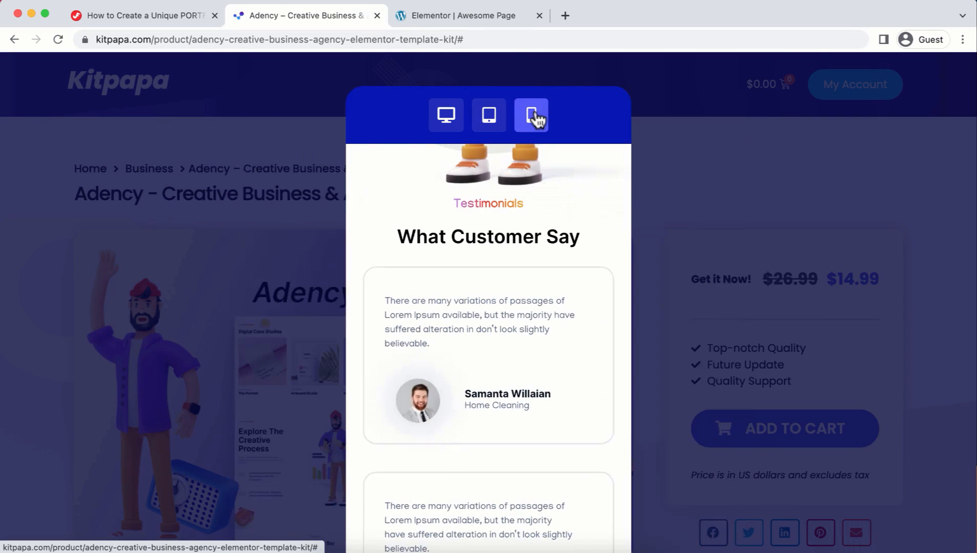
scroll(530, 255, up, 20)
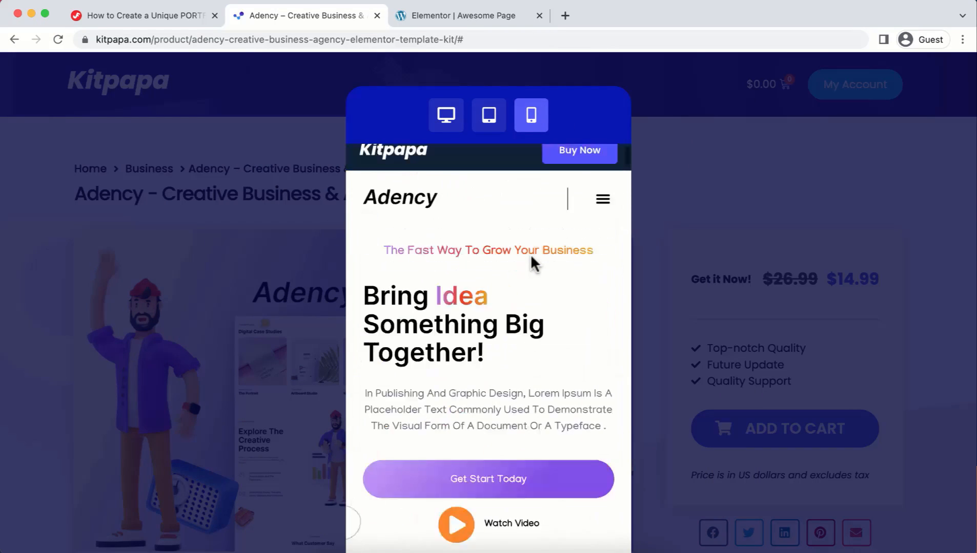
click(271, 239)
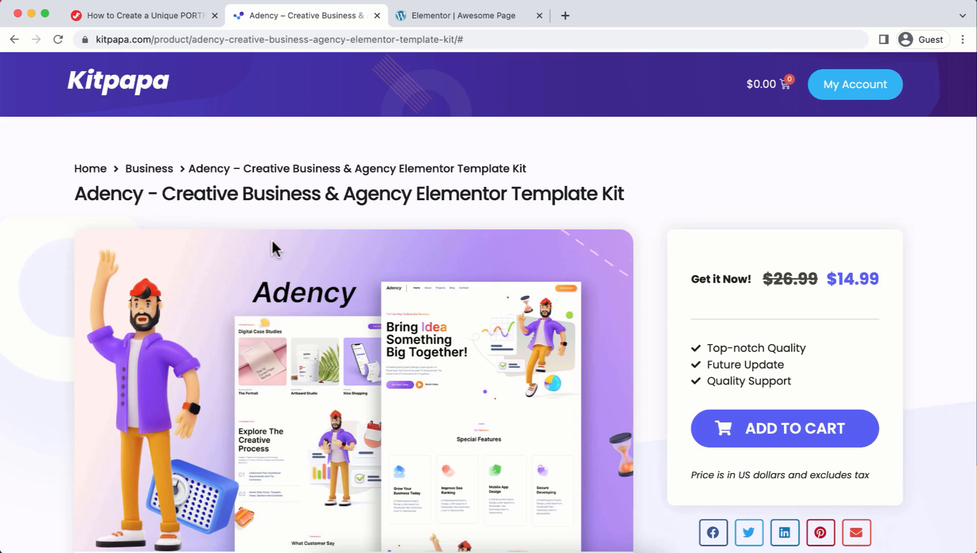
Step: Browse the KitPapa homepage listings again, then return to the tutorial article's Important Links
click(143, 100)
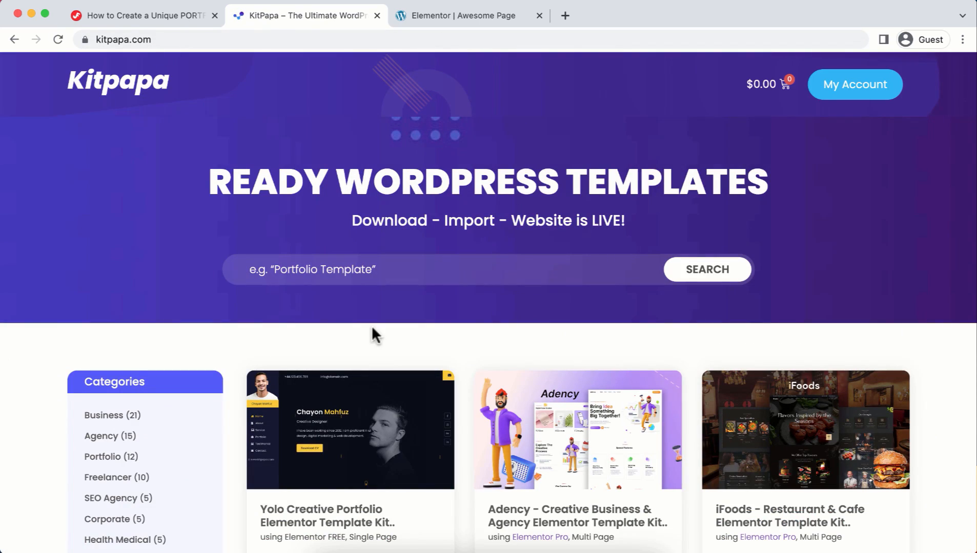
scroll(418, 359, down, 14)
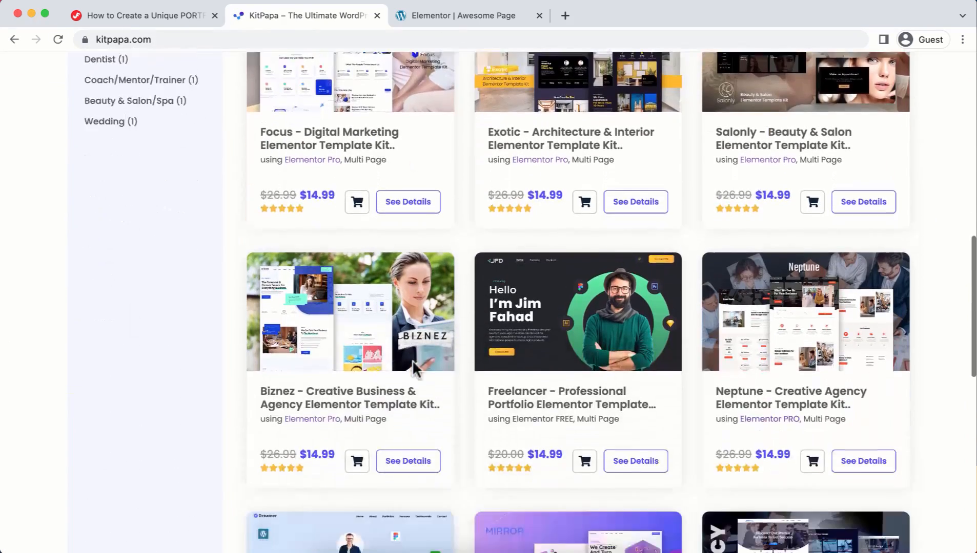
scroll(412, 359, down, 10)
scroll(414, 366, up, 15)
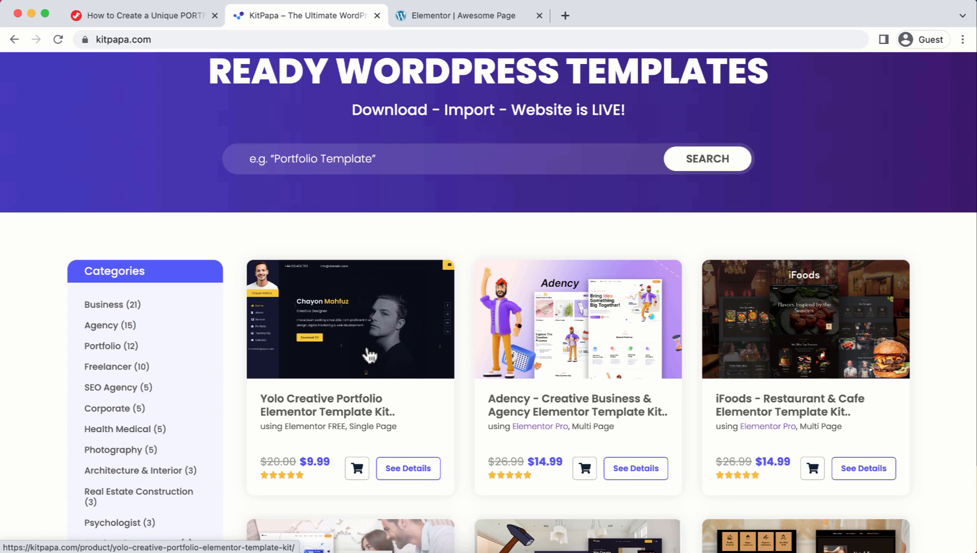
scroll(366, 355, down, 2)
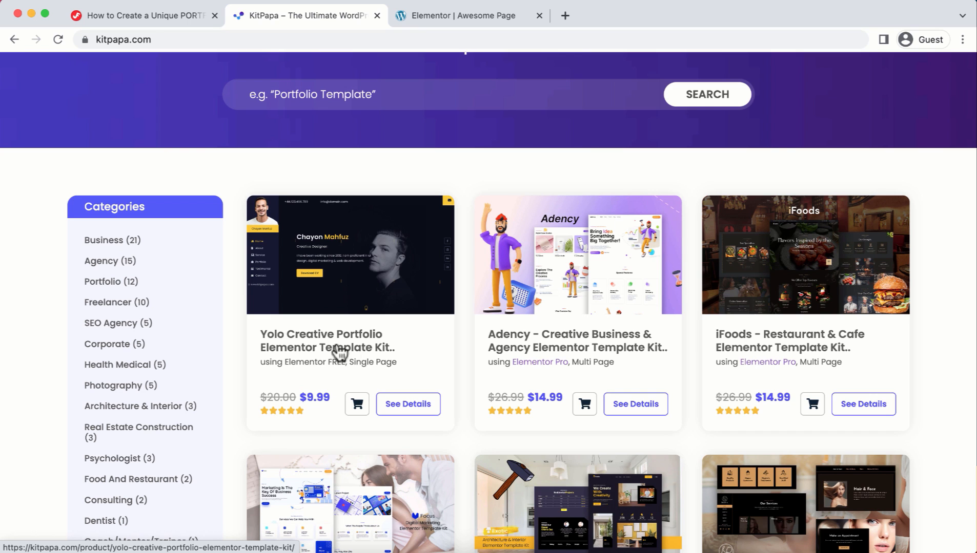
click(123, 14)
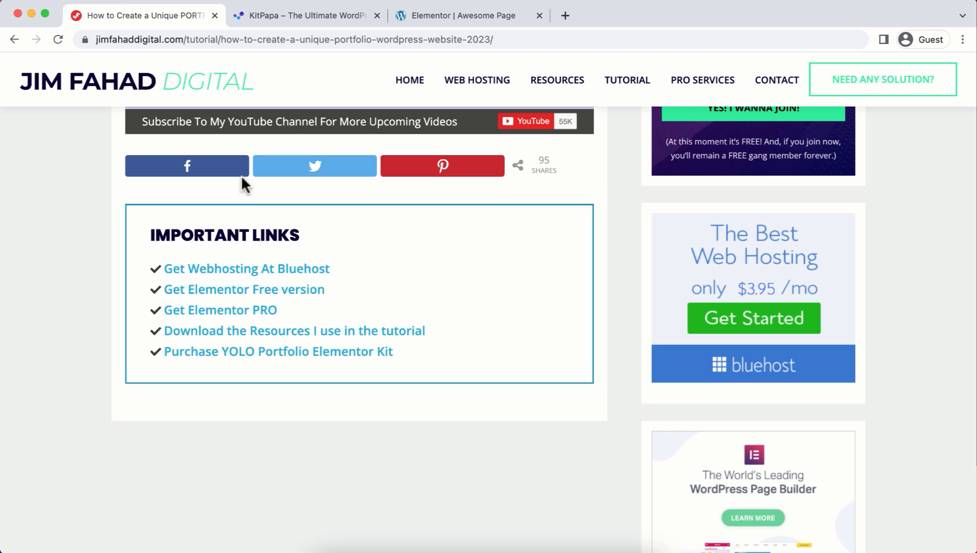
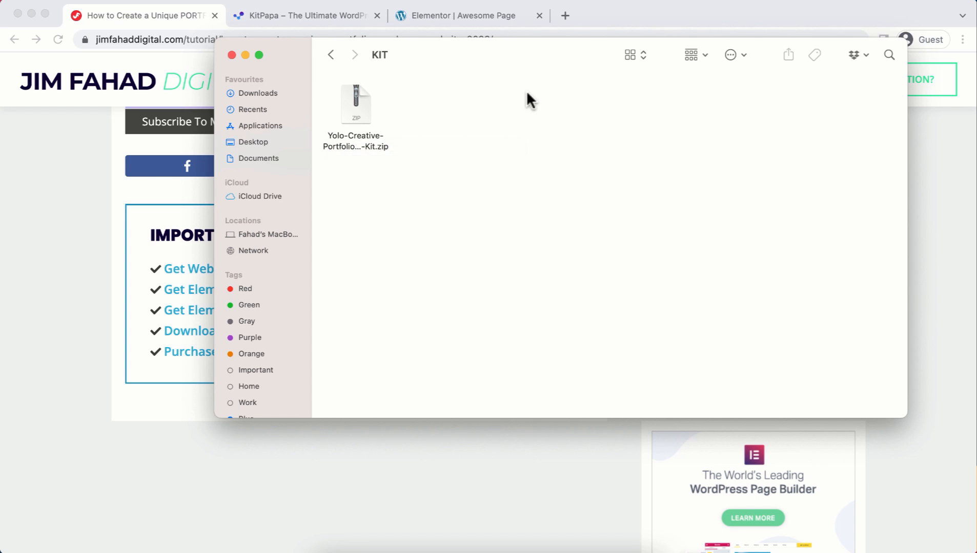
Step: Exit Elementor with the This Post destination and leave for the Awesome Page block editor
click(437, 16)
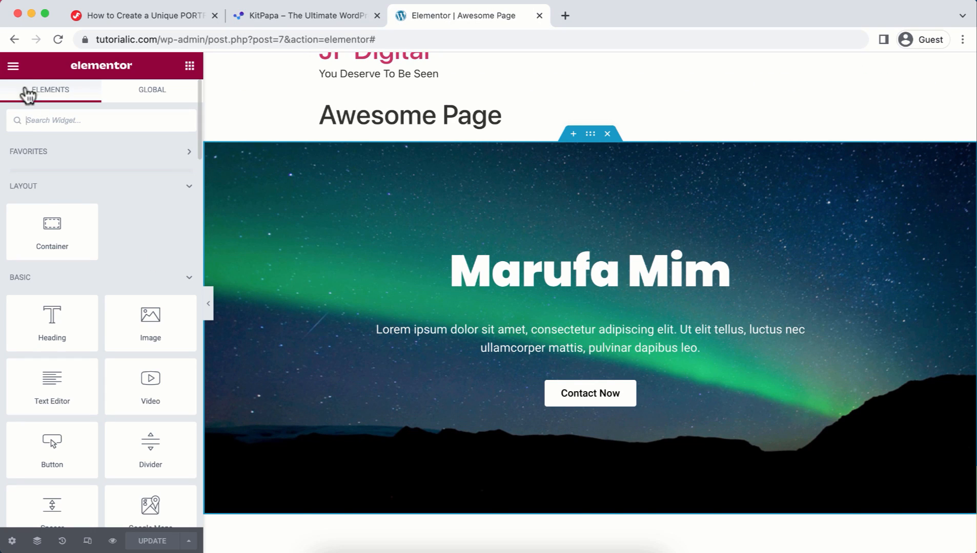
click(13, 68)
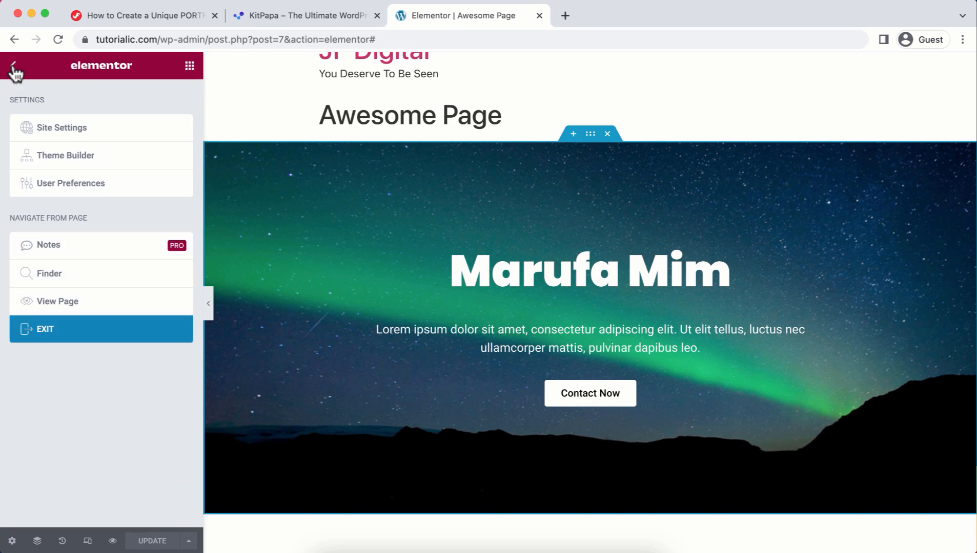
click(63, 332)
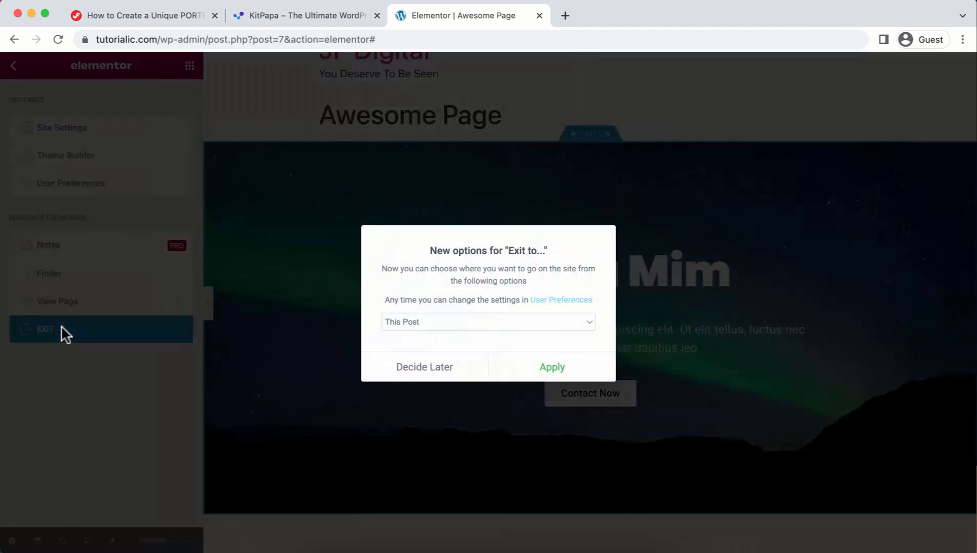
click(555, 364)
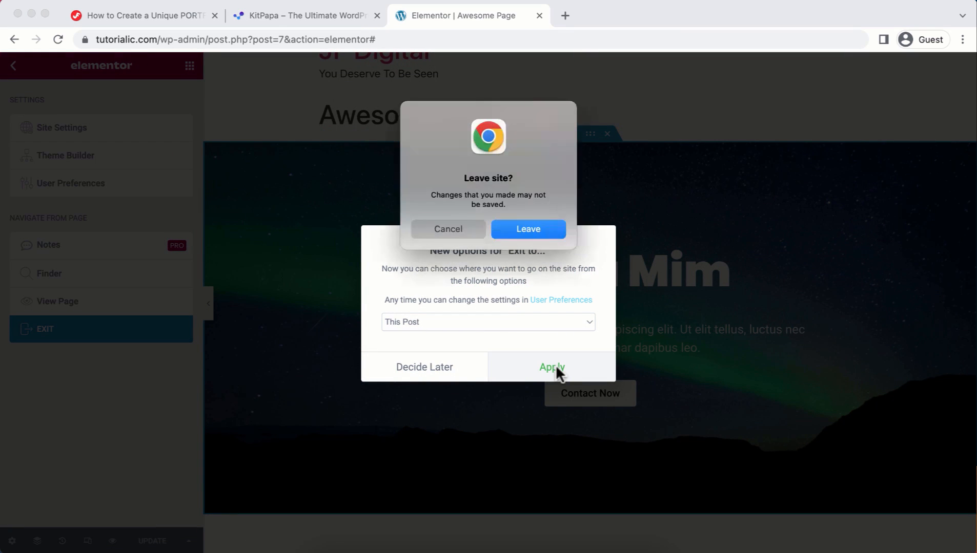
click(561, 229)
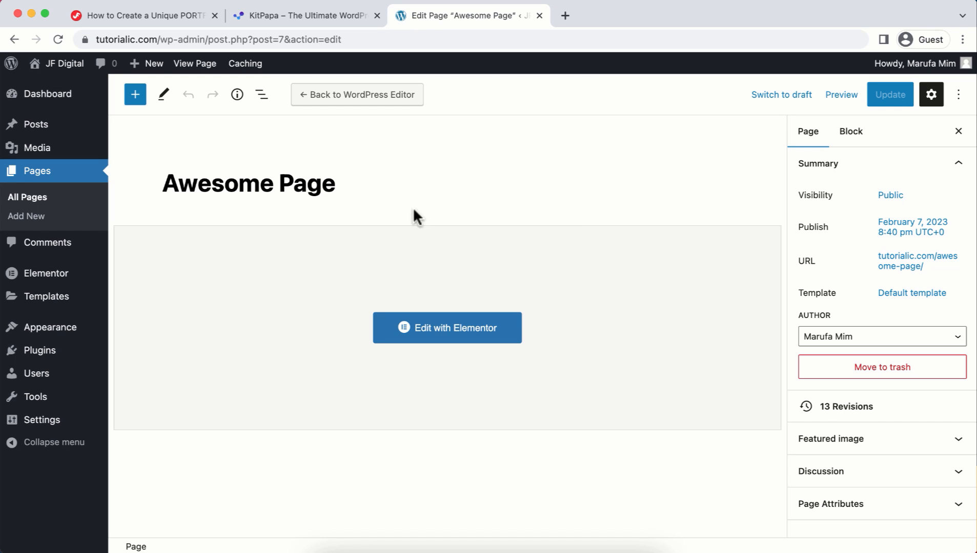
Step: Set Enable Unfiltered File Uploads to Enable in Elementor's Advanced settings and save
mouse_move(80, 278)
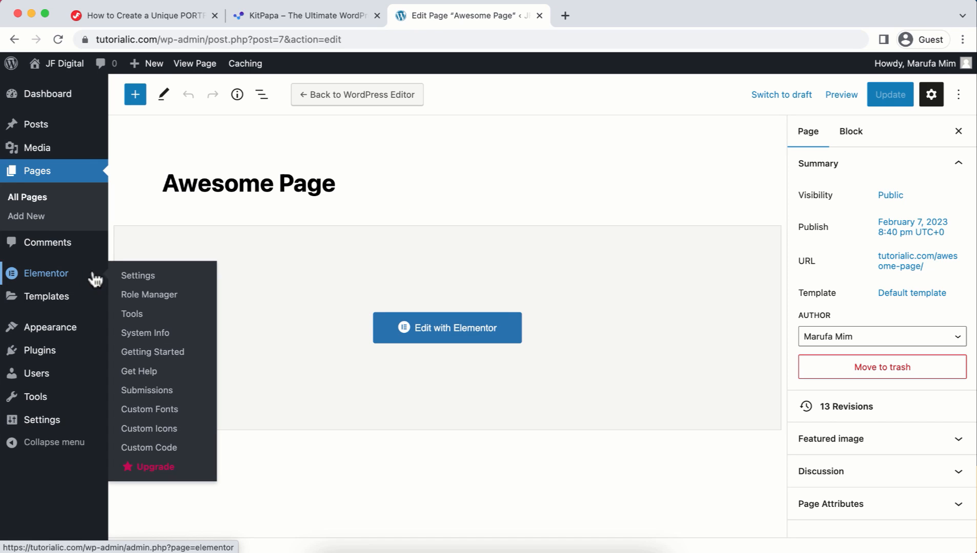
click(126, 280)
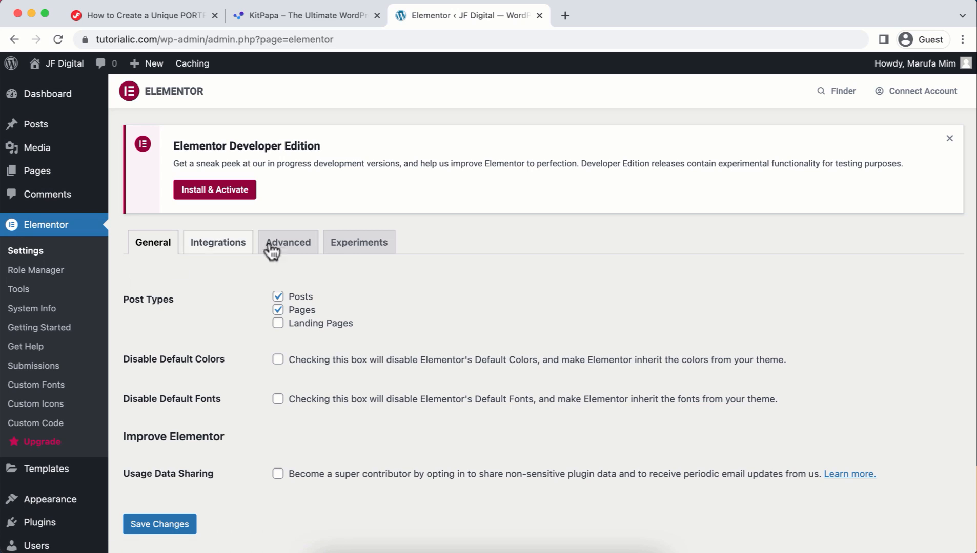
click(296, 243)
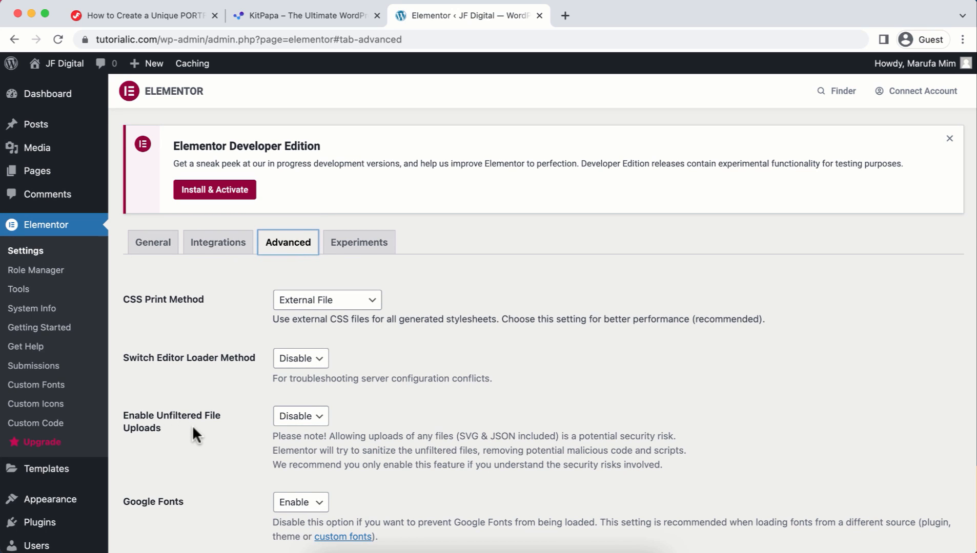
click(299, 420)
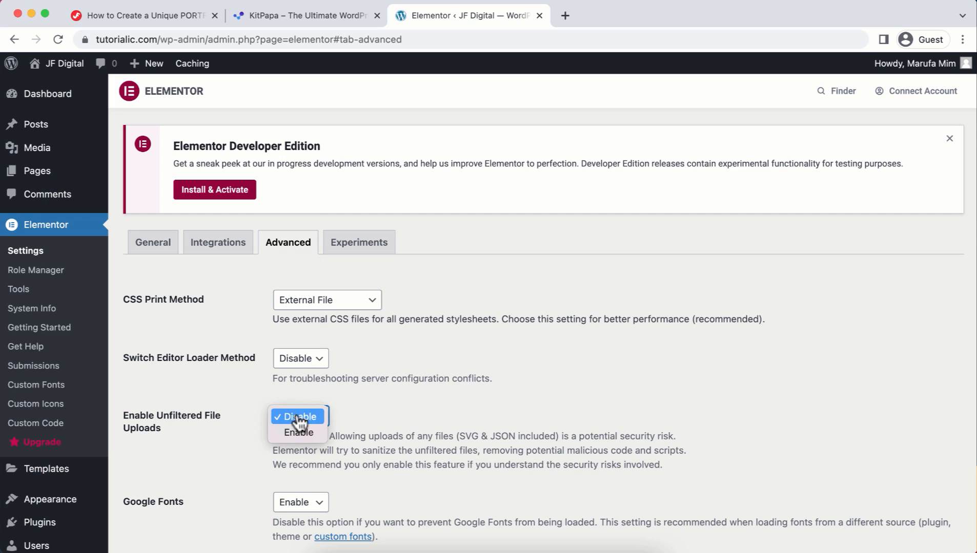
click(298, 435)
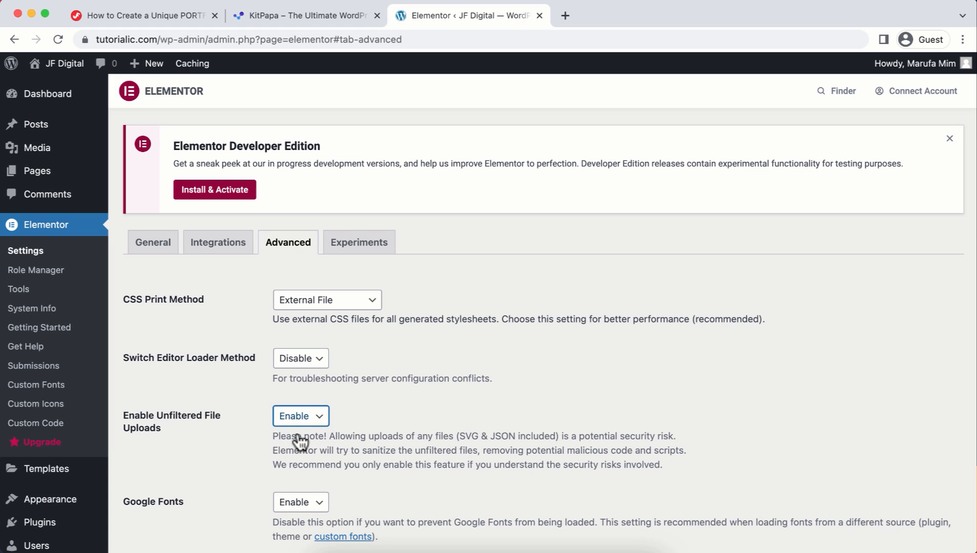
scroll(300, 442, down, 5)
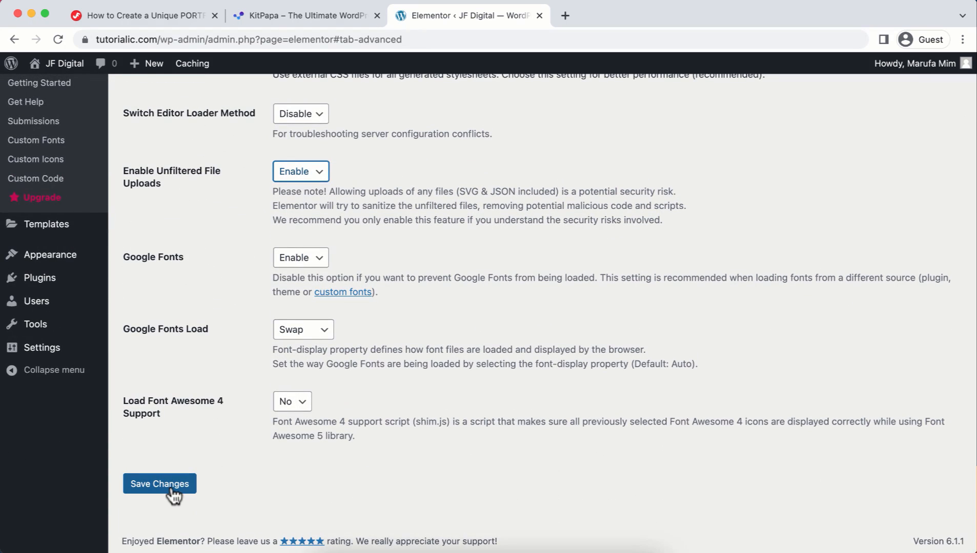
click(172, 492)
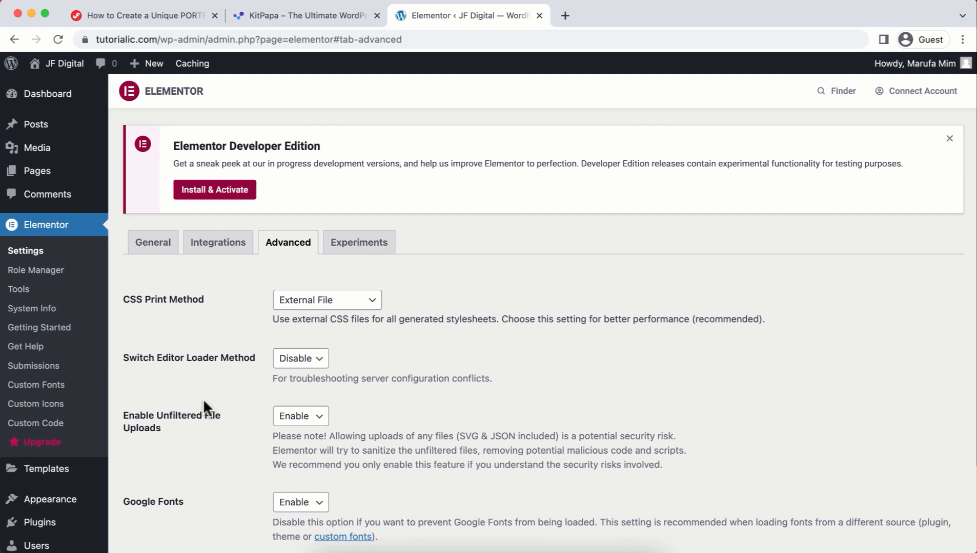
Step: Review Elementor's Experiments settings, confirming Flexbox Container is Active
click(353, 250)
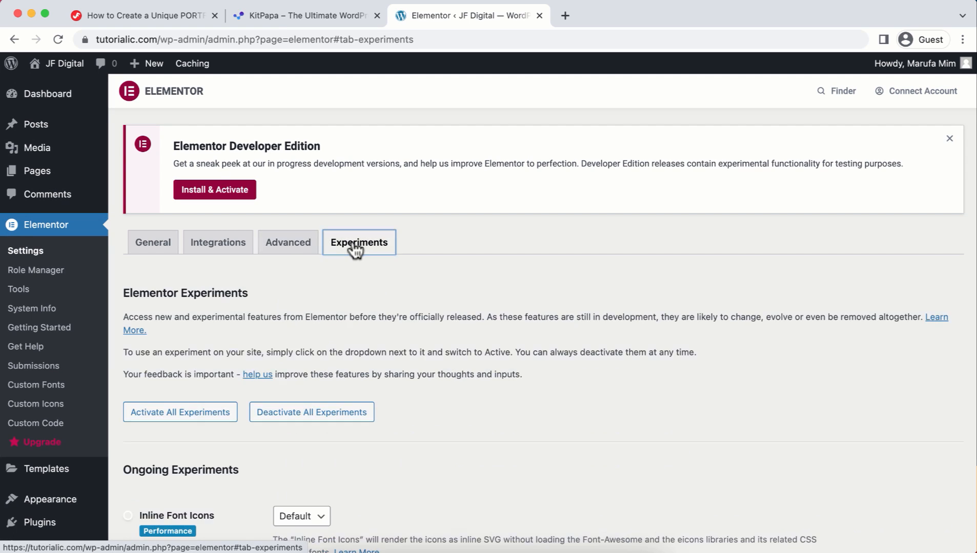
scroll(334, 343, down, 8)
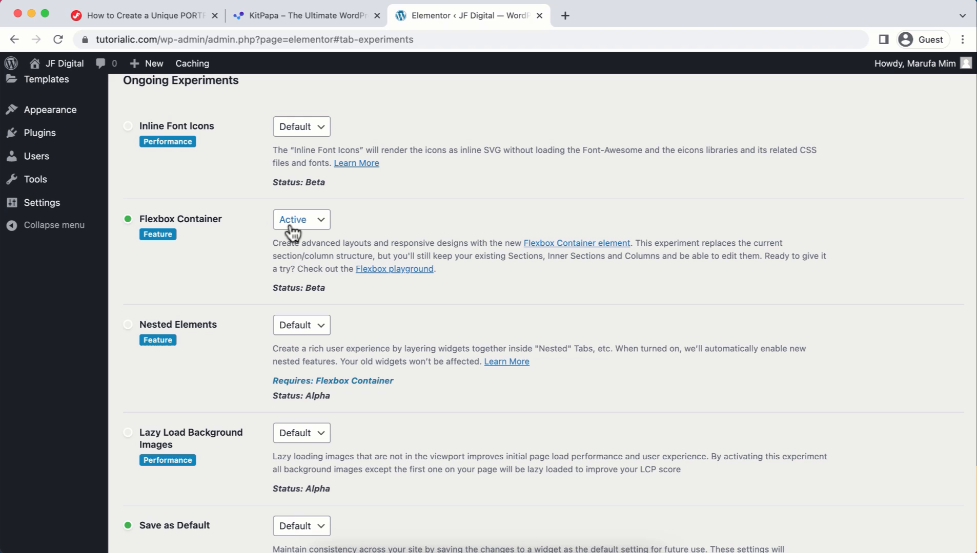
scroll(292, 231, up, 8)
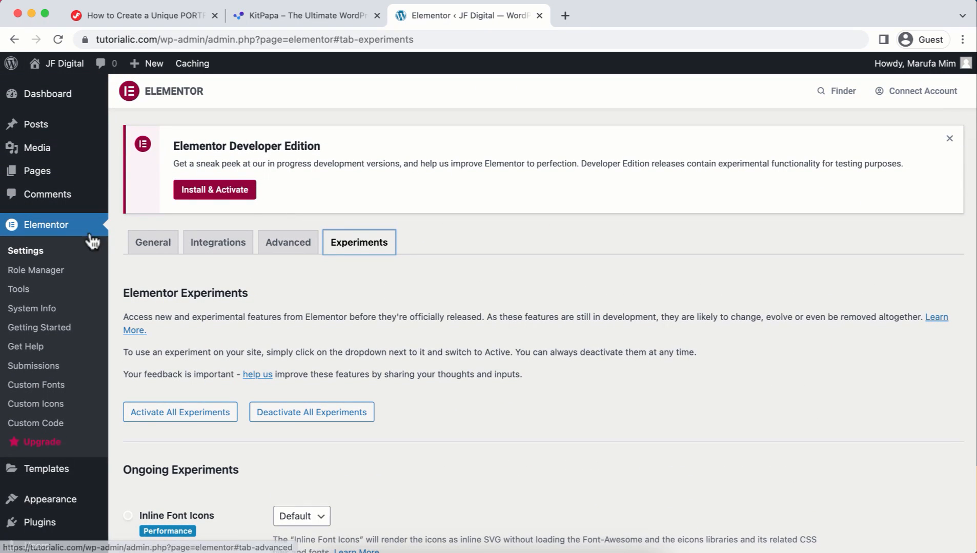
click(60, 289)
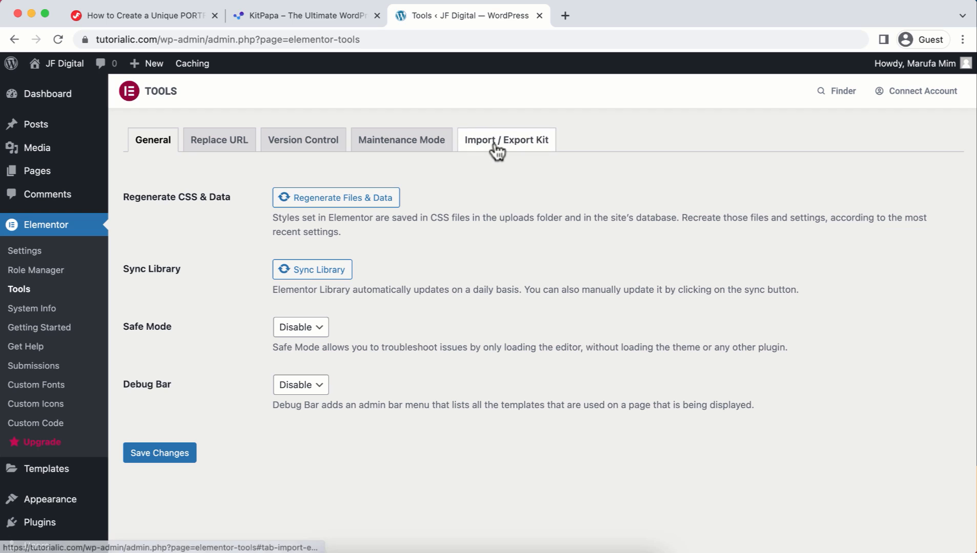
Step: Import the Yolo kit zip from the KIT folder with all plugins, content and site settings
click(496, 149)
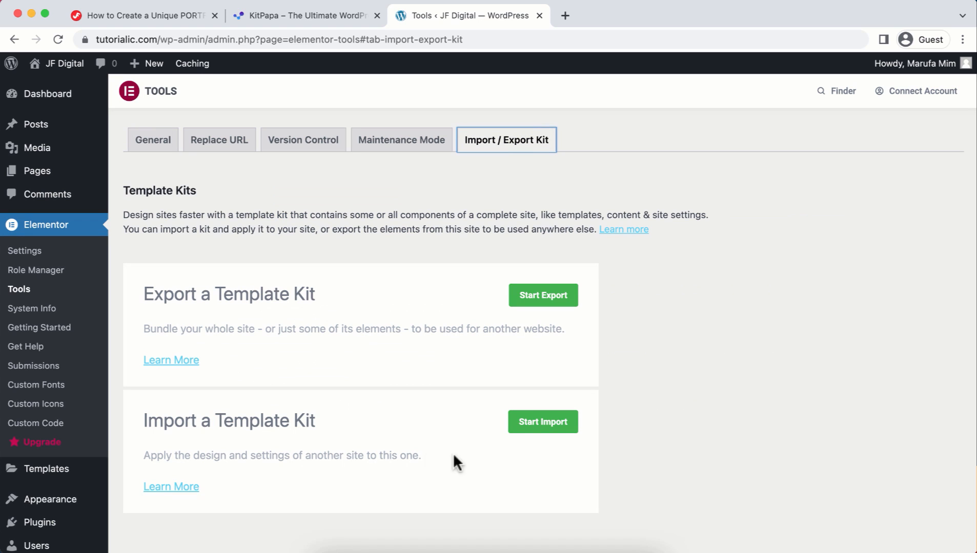
click(541, 434)
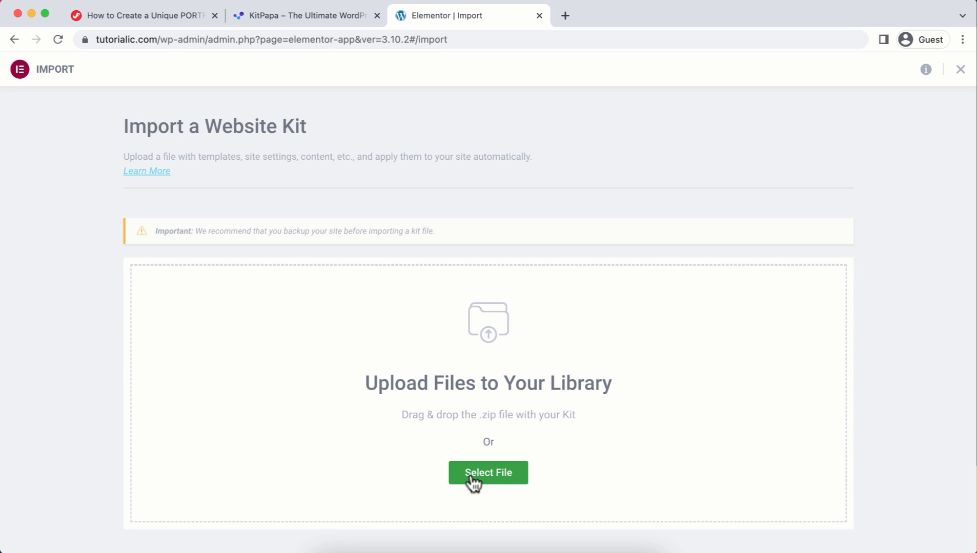
click(471, 477)
double_click(421, 221)
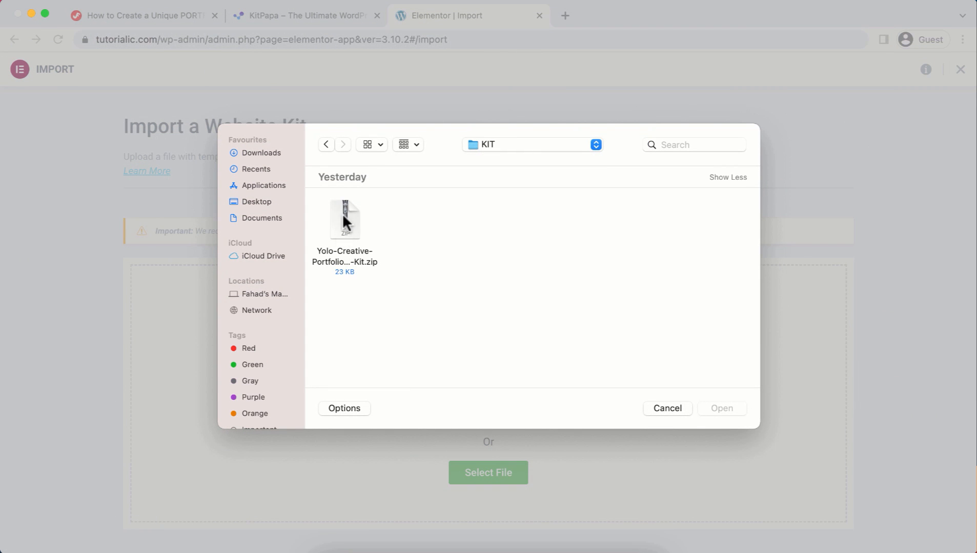
double_click(354, 217)
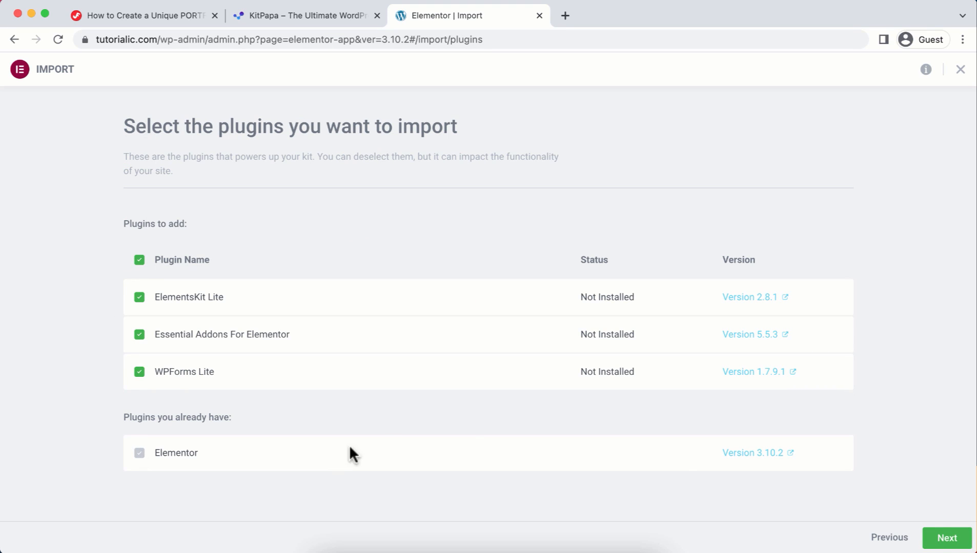
click(956, 535)
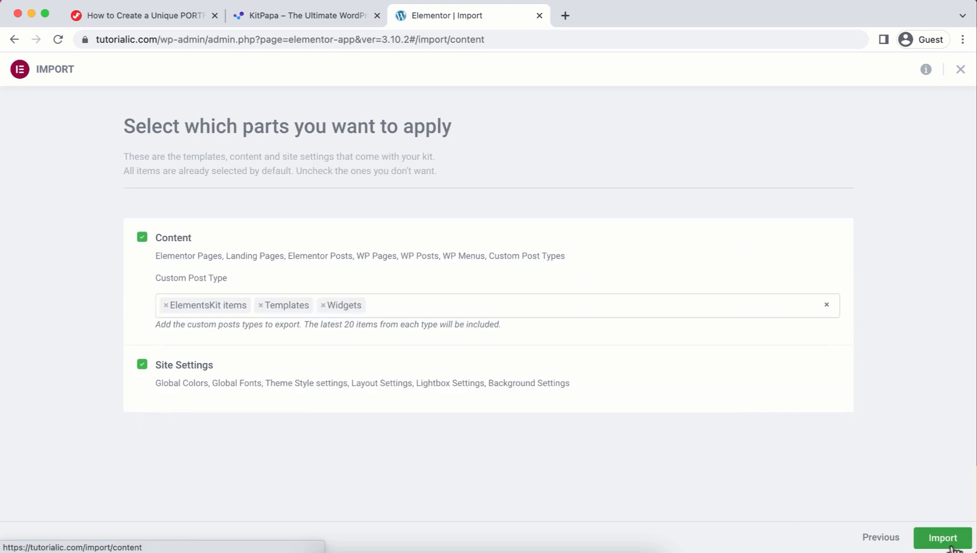
click(951, 546)
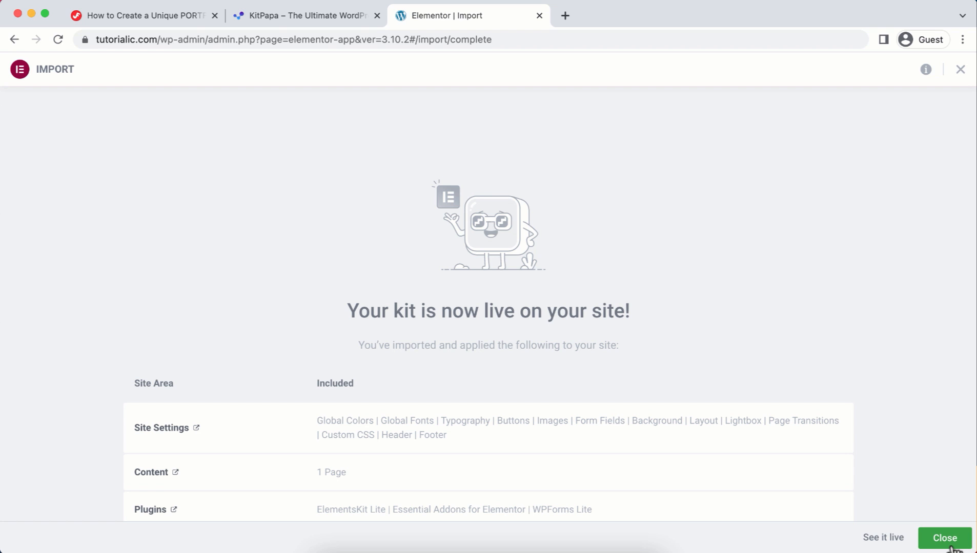
click(945, 543)
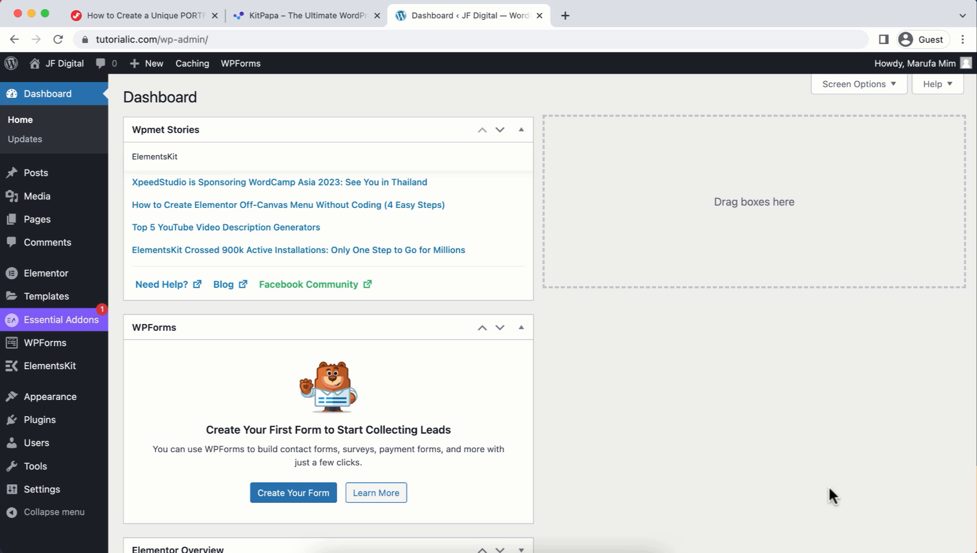
Step: Open the live site in a new tab and scroll through the imported portfolio homepage
mouse_move(47, 71)
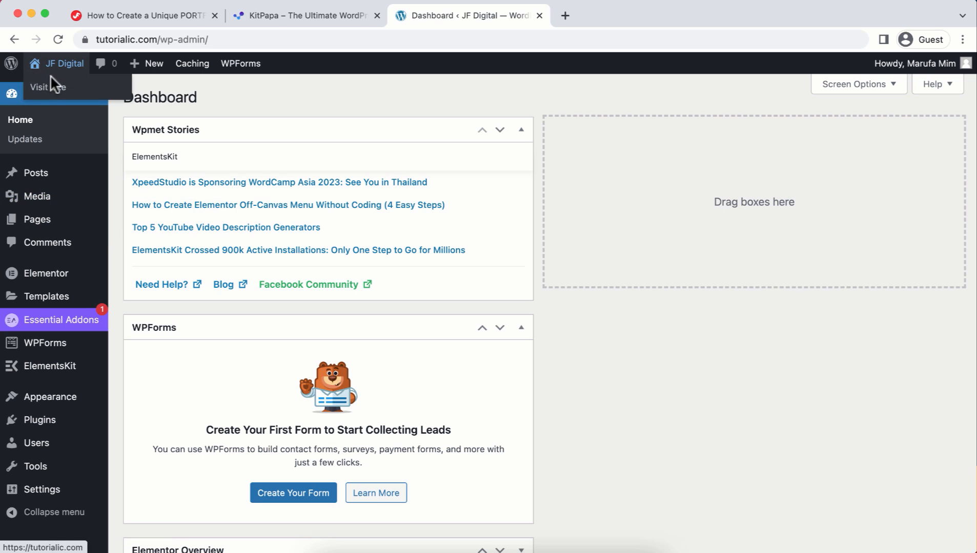
right_click(55, 86)
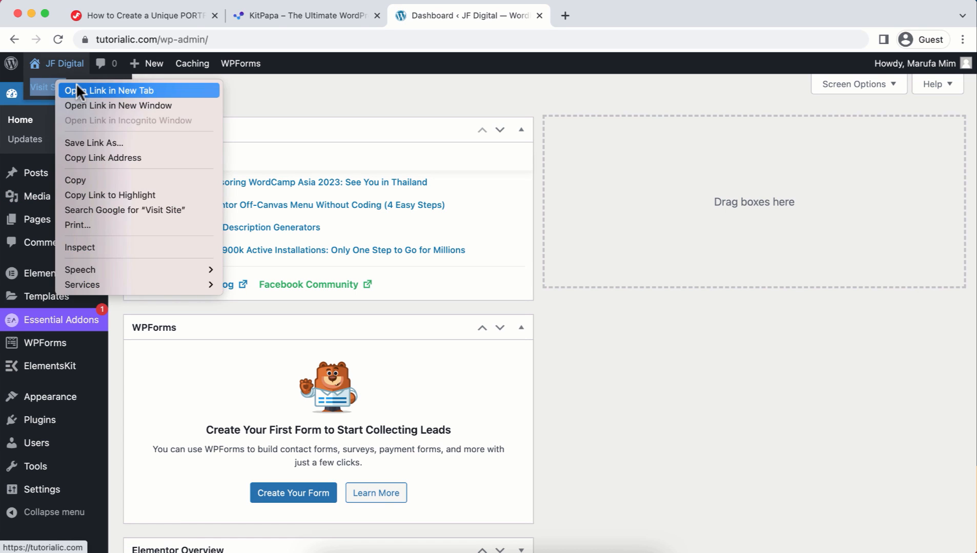
click(75, 83)
key(ctrl+Tab)
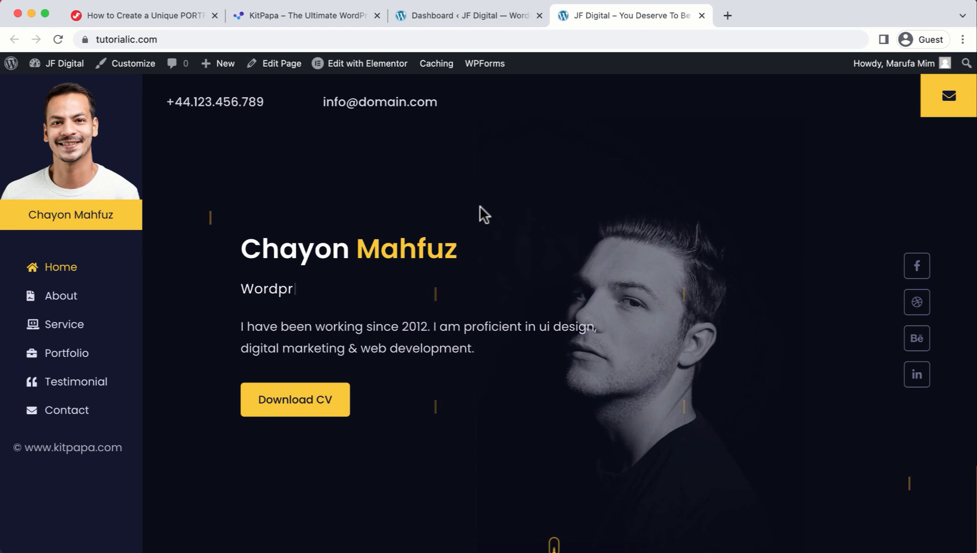
scroll(480, 207, down, 15)
scroll(480, 194, down, 20)
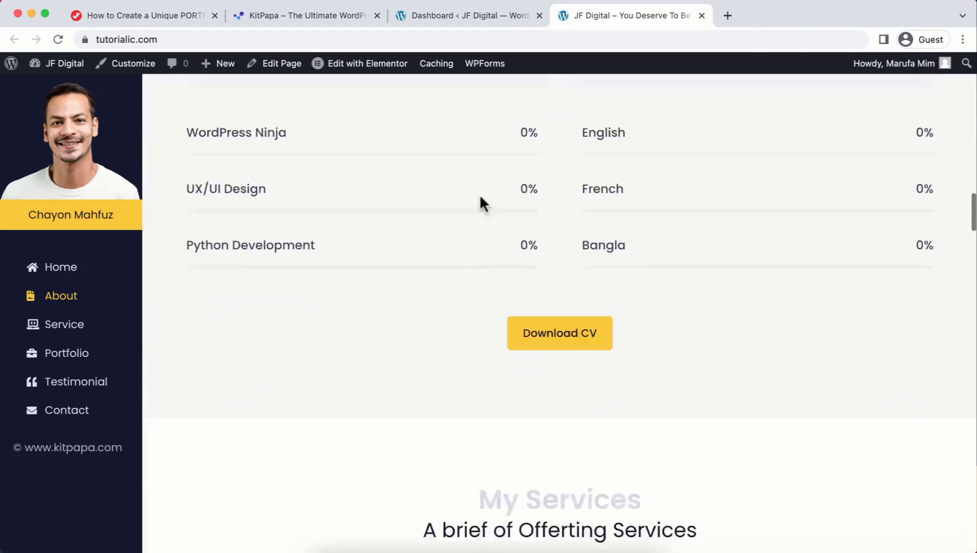
scroll(480, 196, up, 20)
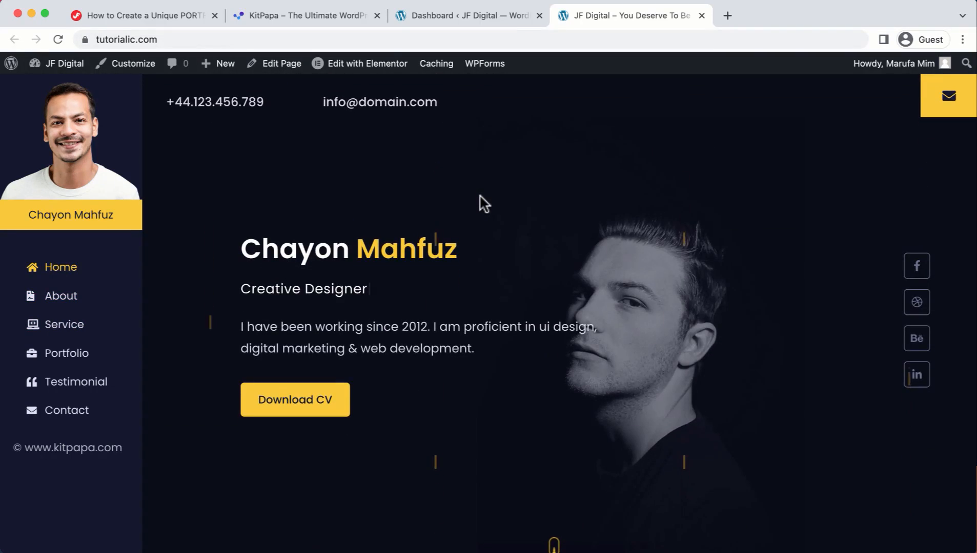
Step: Open the homepage in Elementor and upload a new portrait as the sidebar profile image
mouse_move(362, 73)
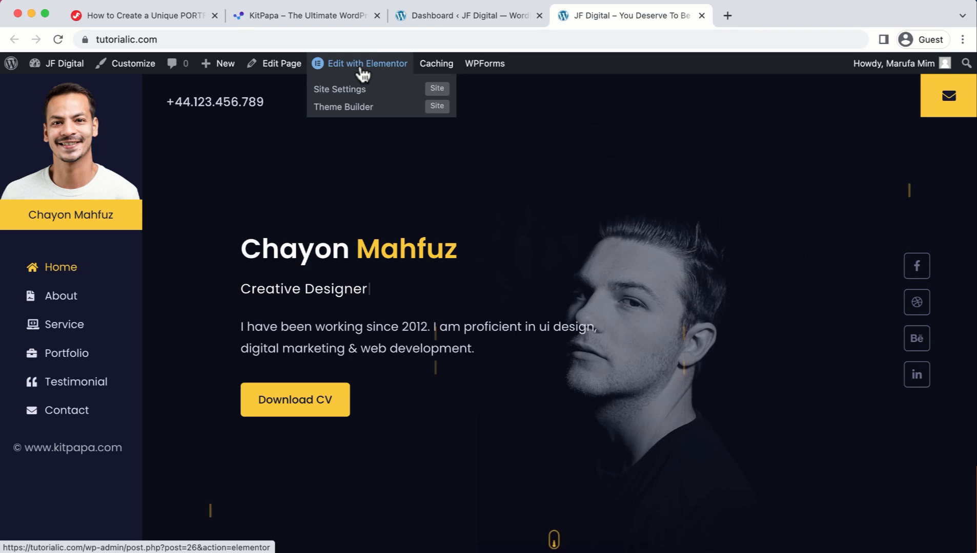
click(362, 70)
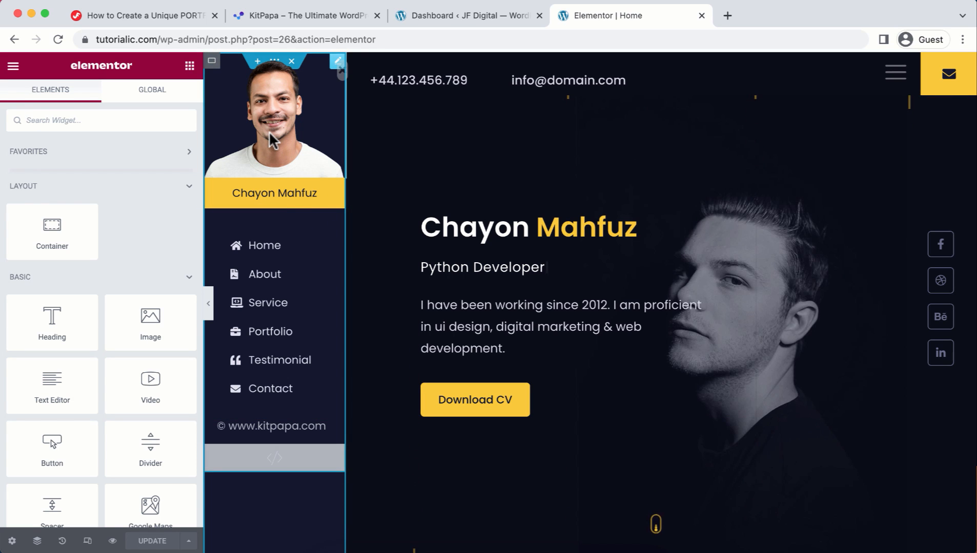
click(271, 138)
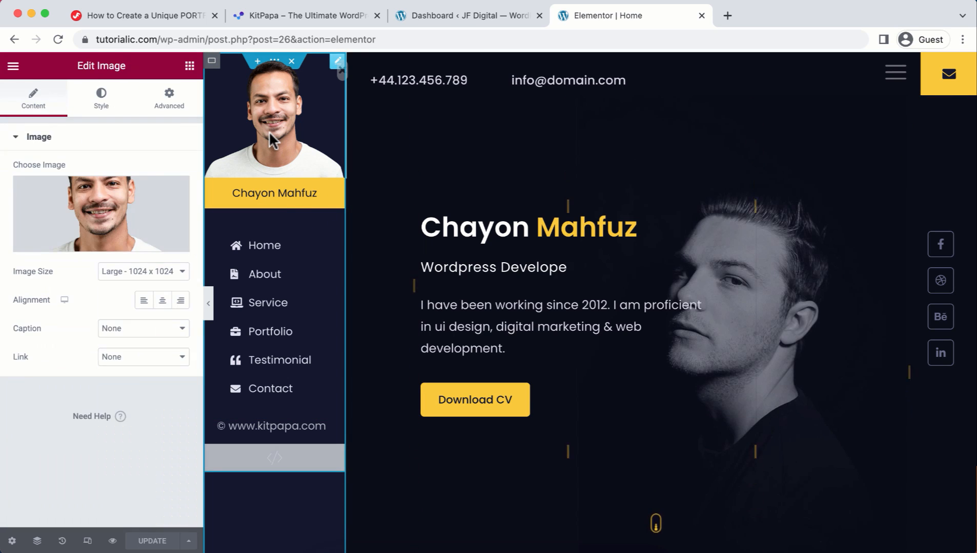
mouse_move(150, 230)
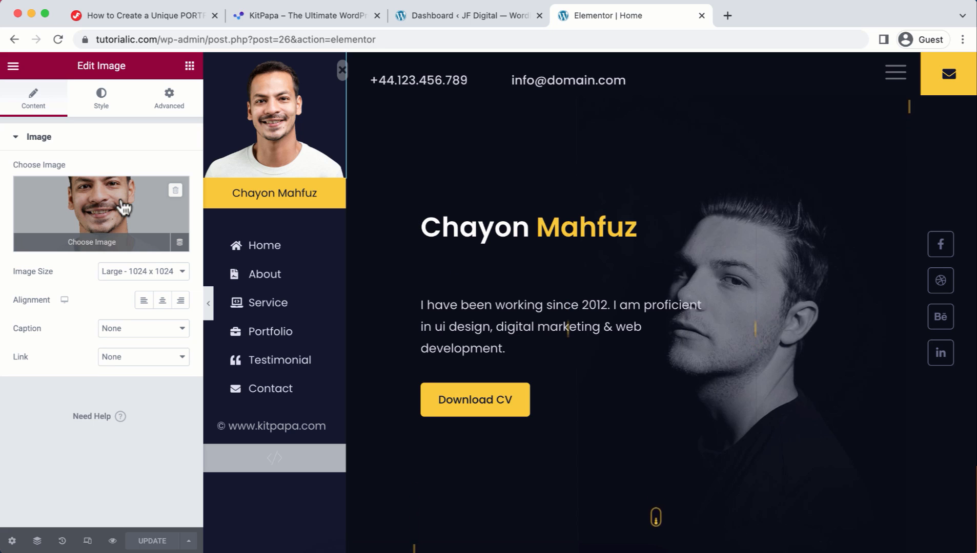
click(123, 208)
click(186, 121)
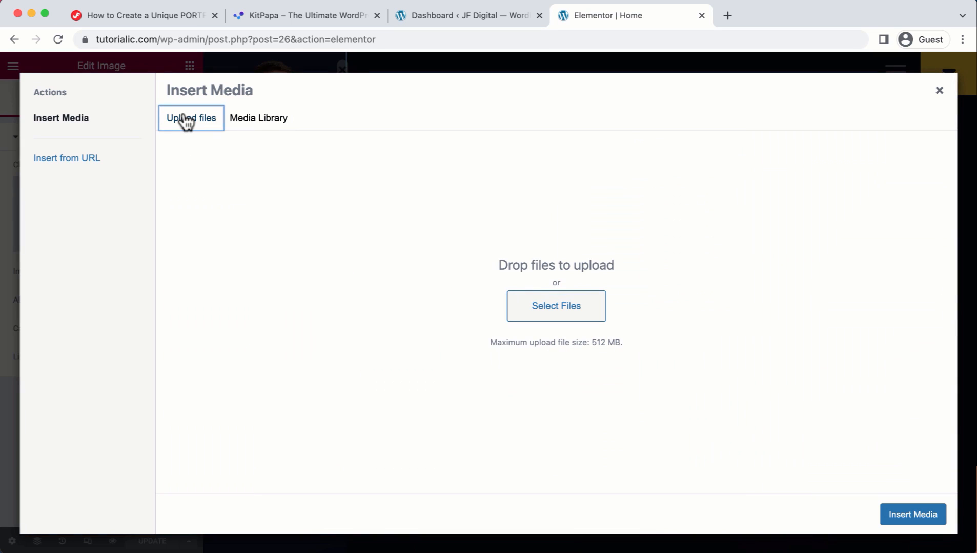
click(556, 308)
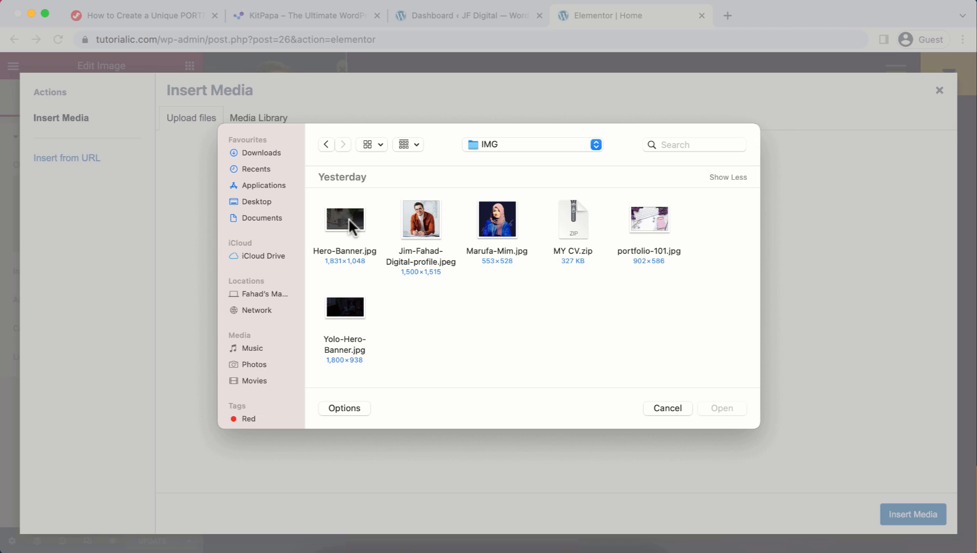
click(509, 224)
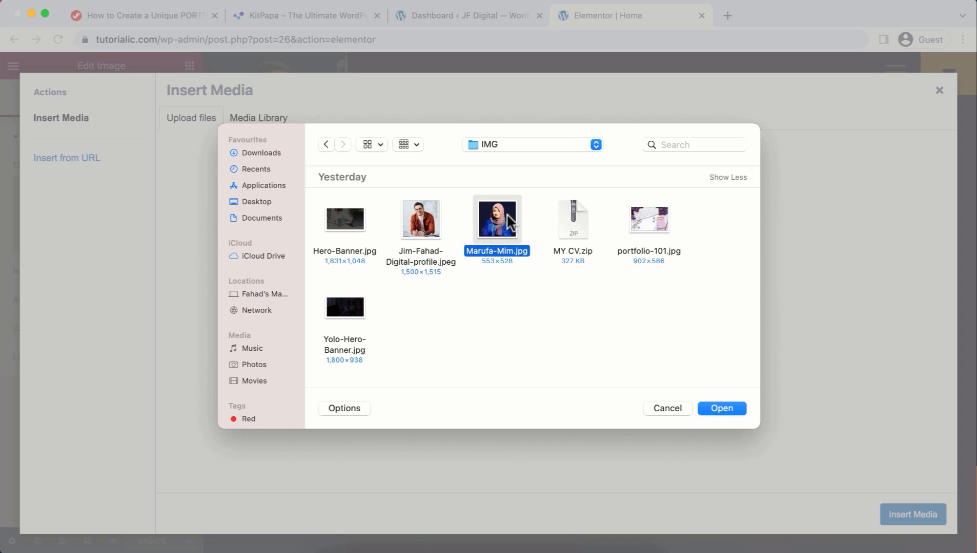
click(723, 407)
click(919, 518)
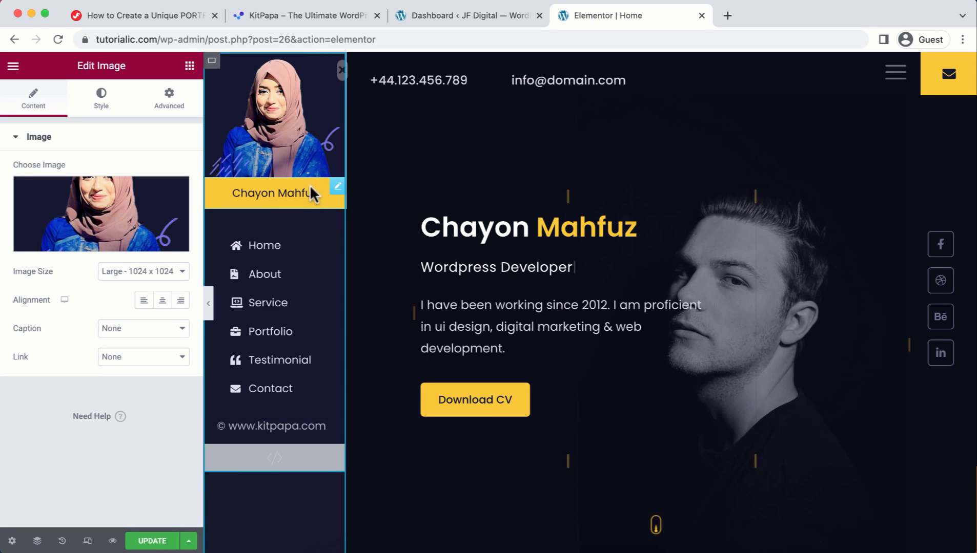
Step: Enter the owner's name in the sidebar heading and the hero heading's first and last parts
click(337, 188)
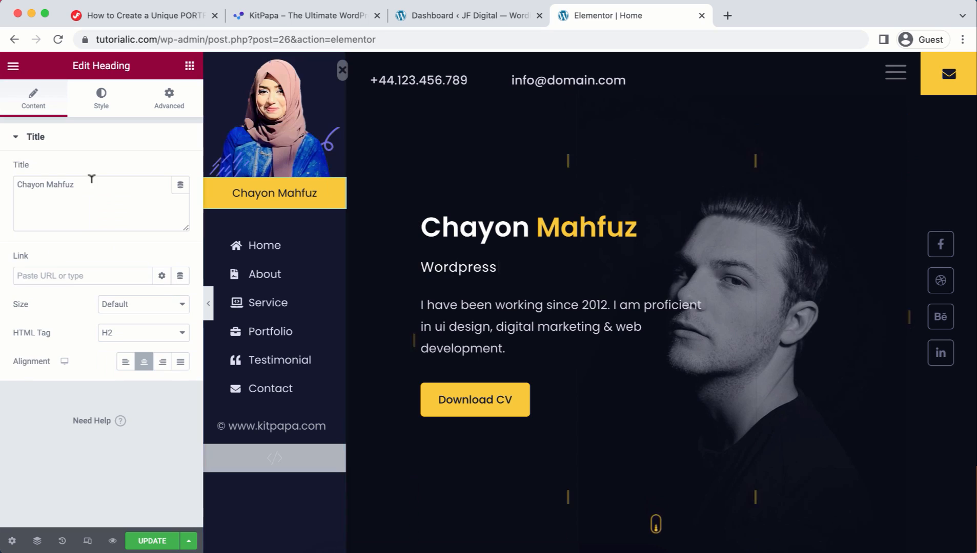
triple_click(95, 178)
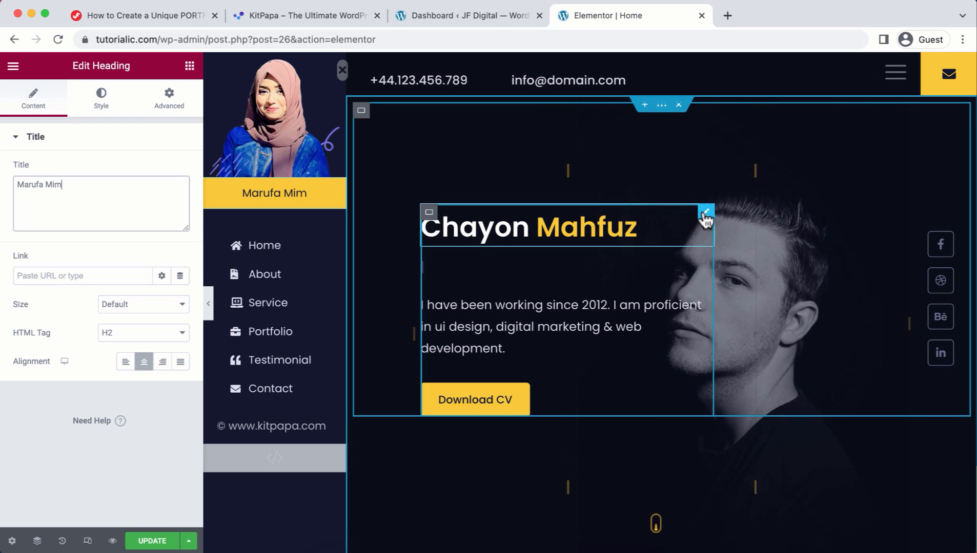
click(705, 212)
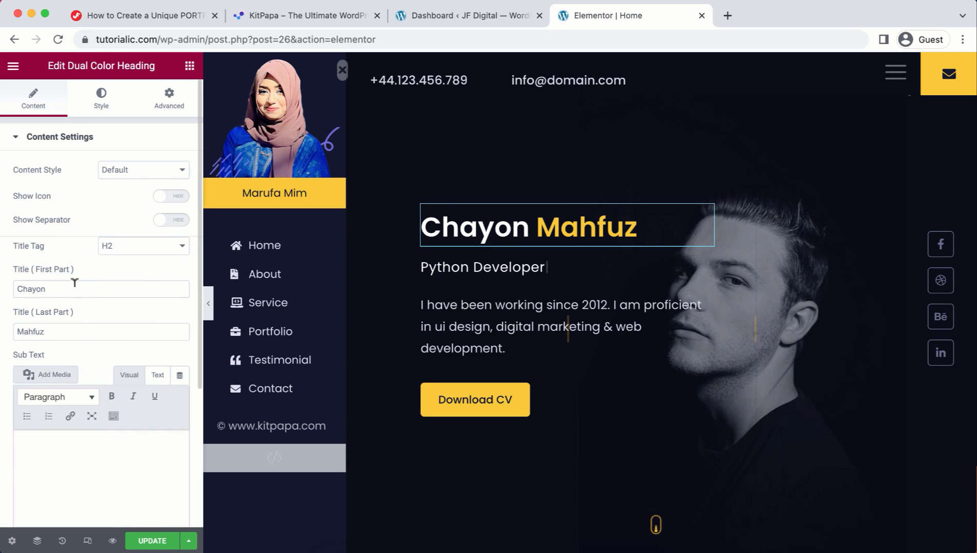
double_click(74, 282)
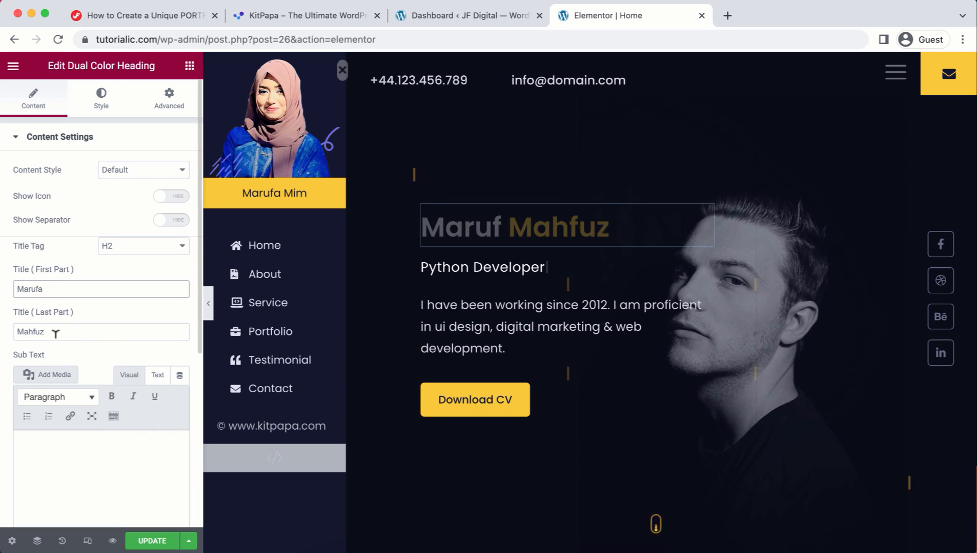
double_click(66, 332)
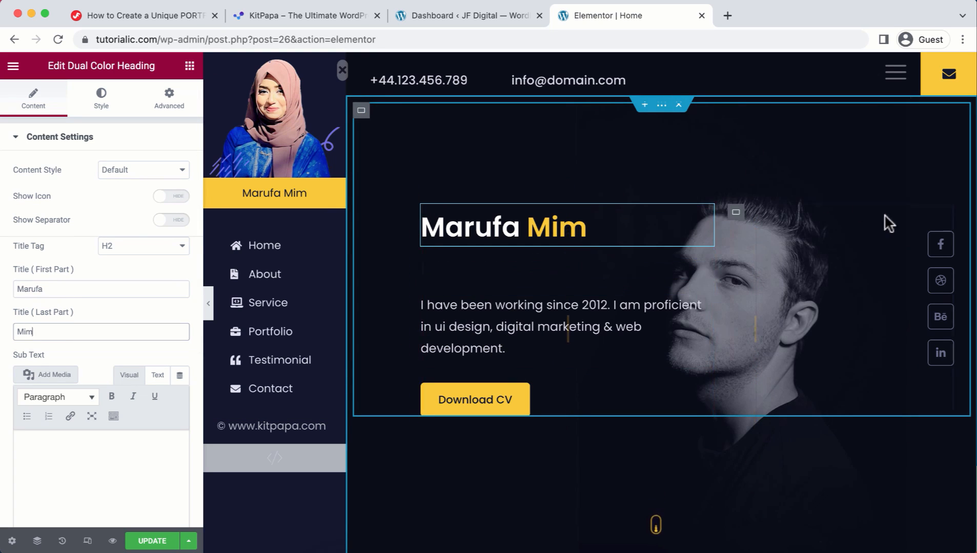
click(940, 245)
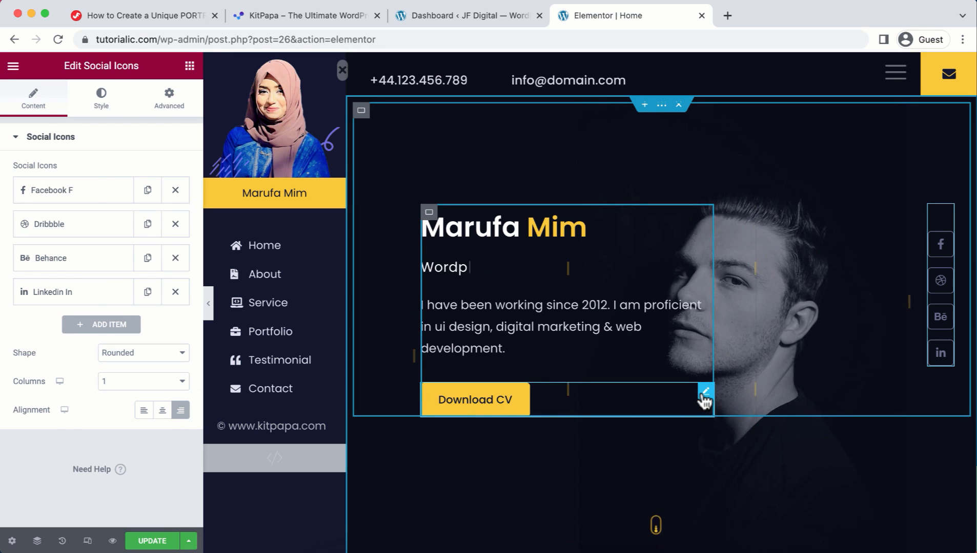
Step: Change the hero button's Text field from 'Download CV' to 'Hire Me Now'
click(569, 410)
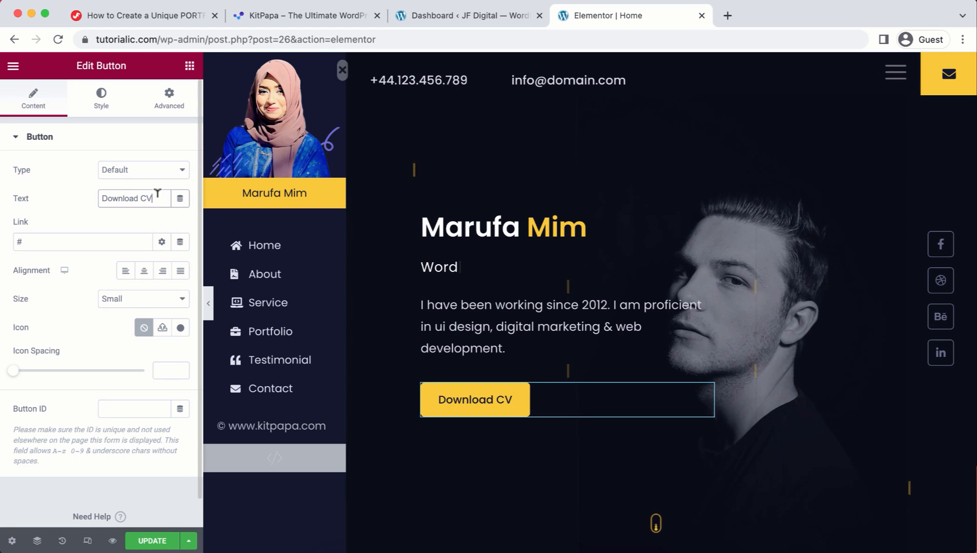
drag(154, 198, 91, 196)
text(Hire Me )
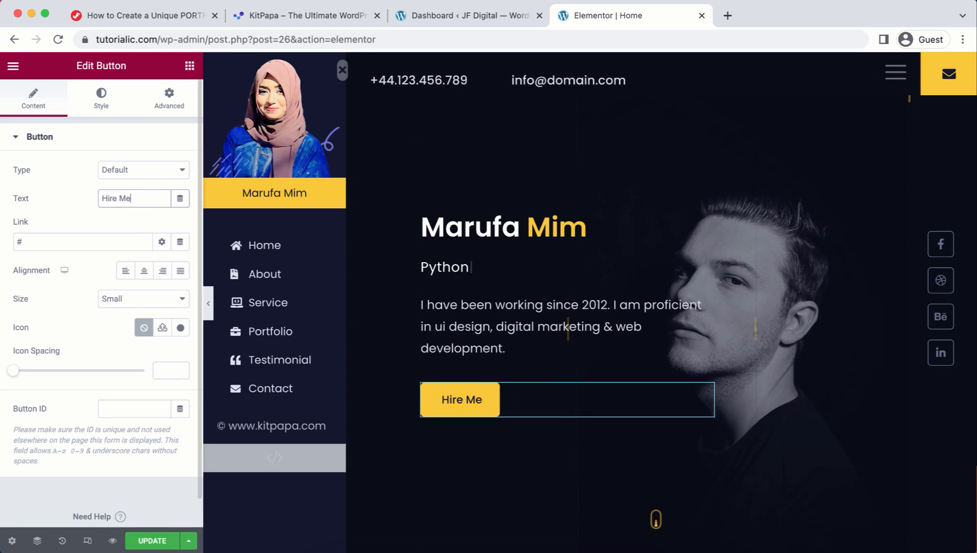
text(Now)
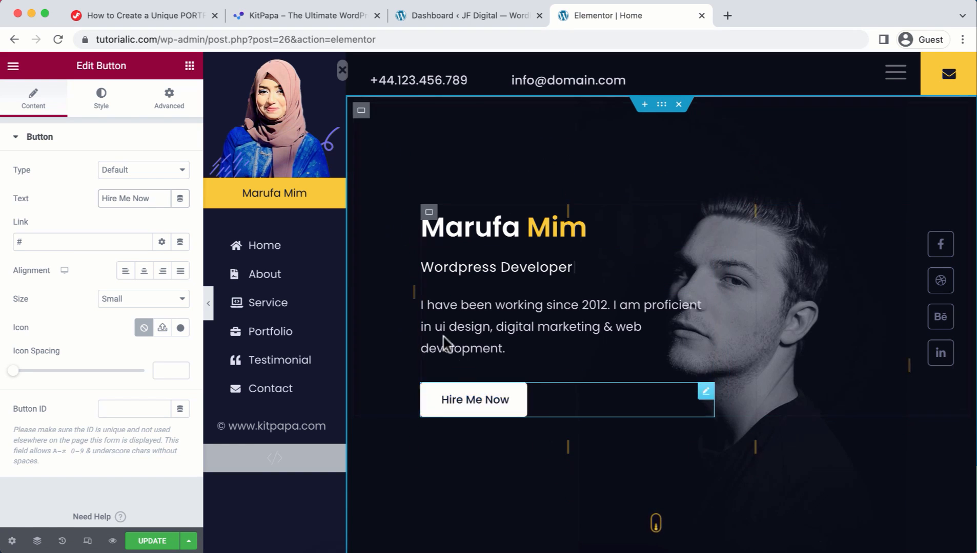
Step: Upload Yolo-Hero-Banner.jpg and set it as the hero container's background image
click(661, 104)
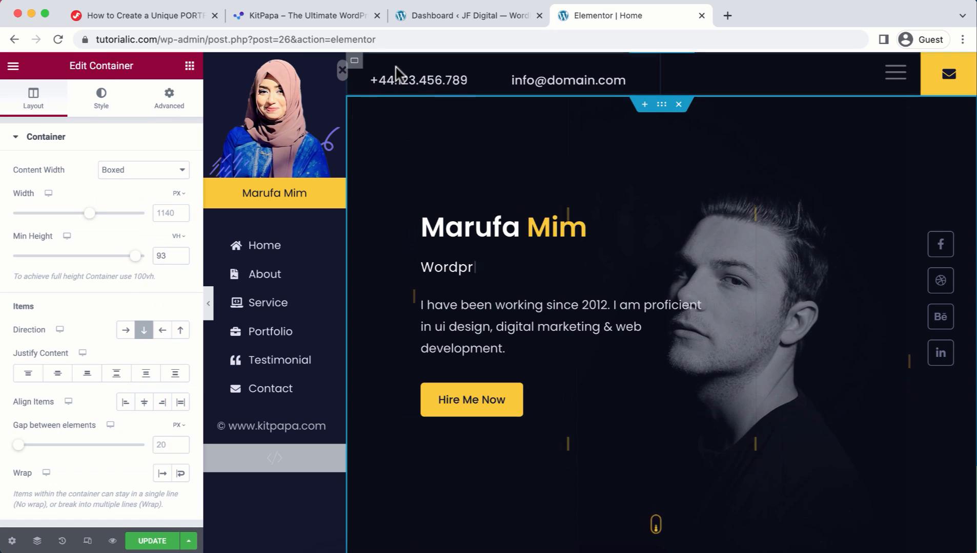
click(100, 98)
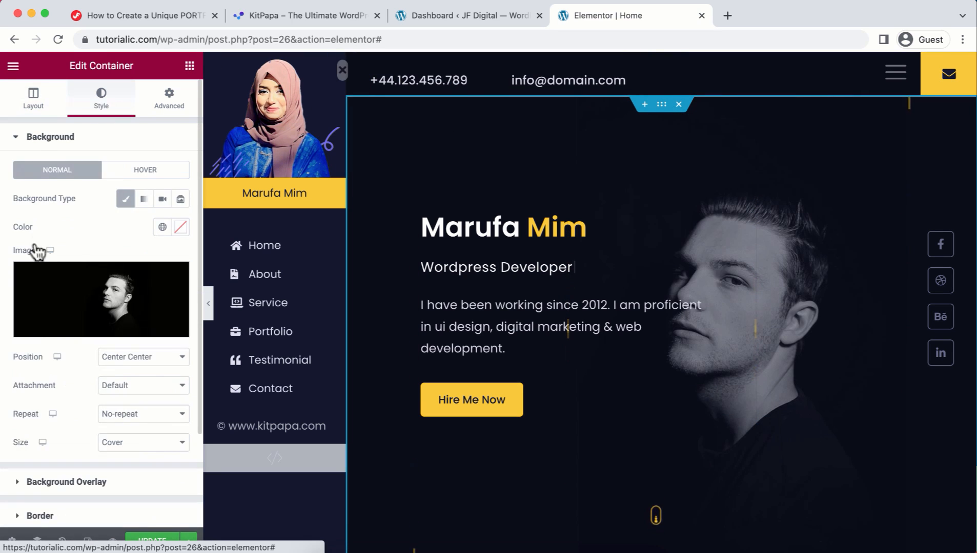
click(82, 290)
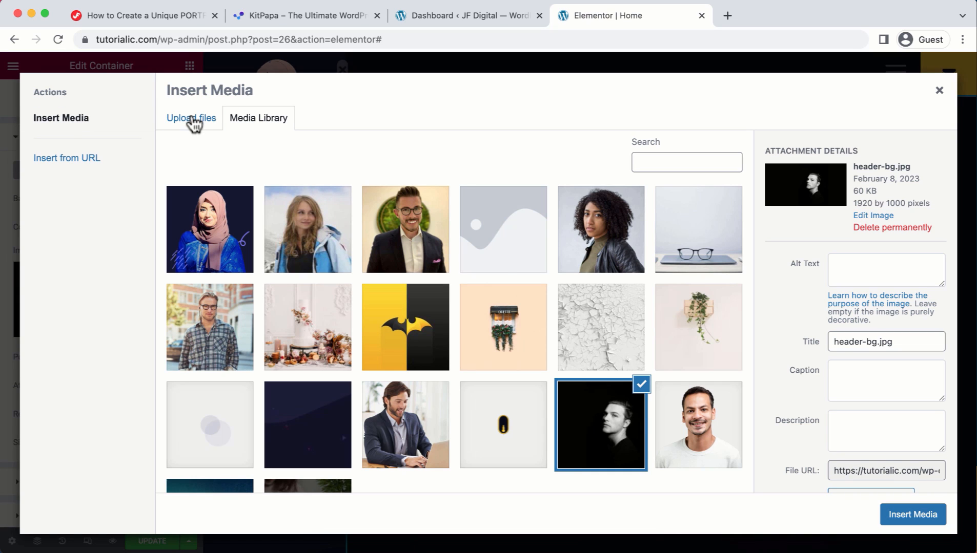
click(193, 122)
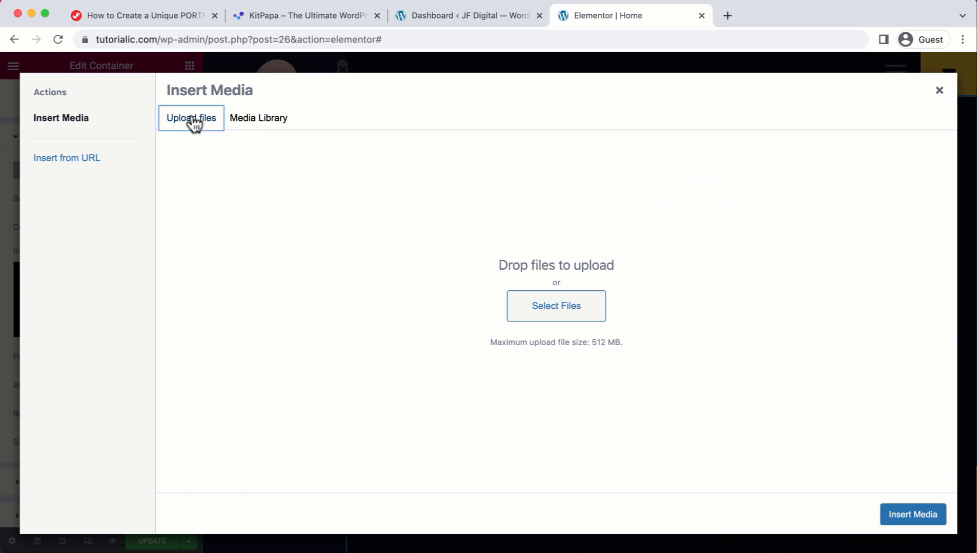
click(585, 307)
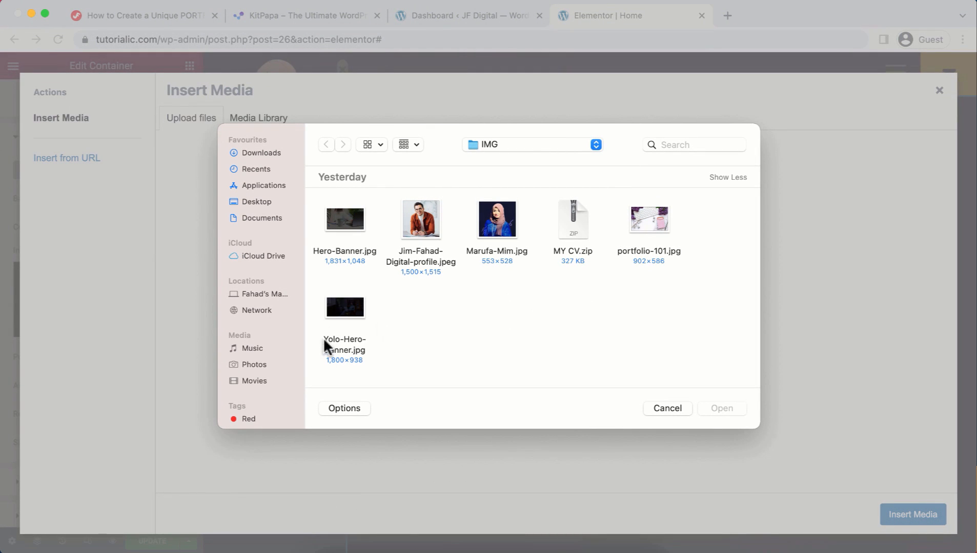
click(342, 306)
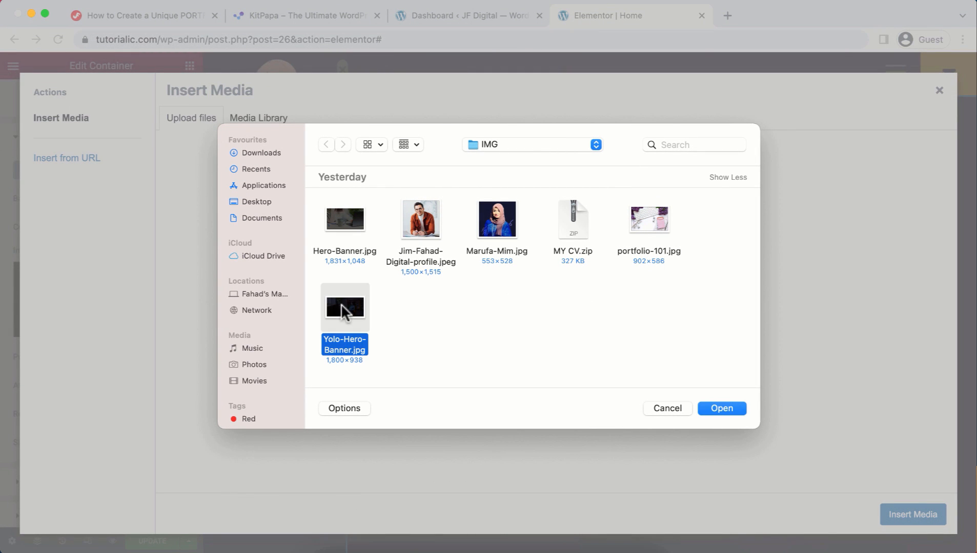
click(738, 410)
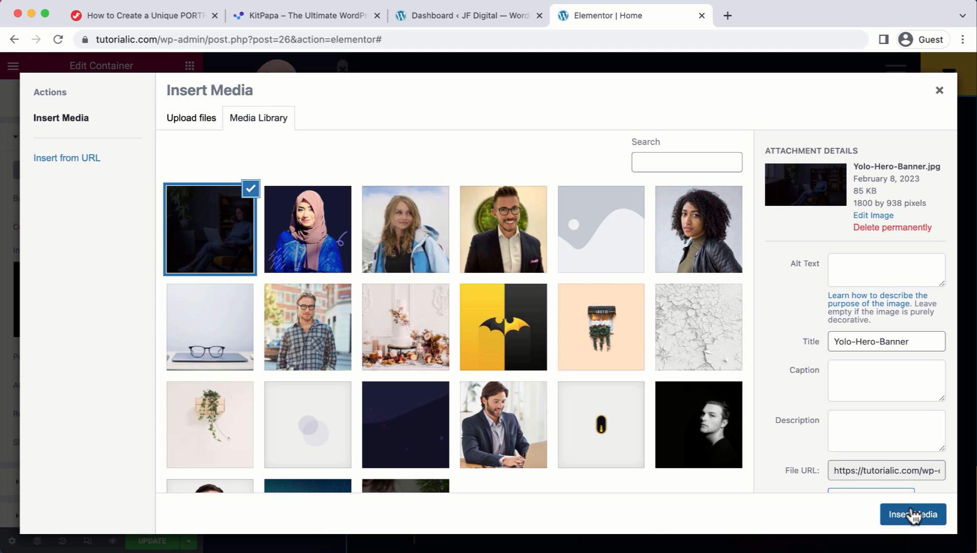
click(913, 515)
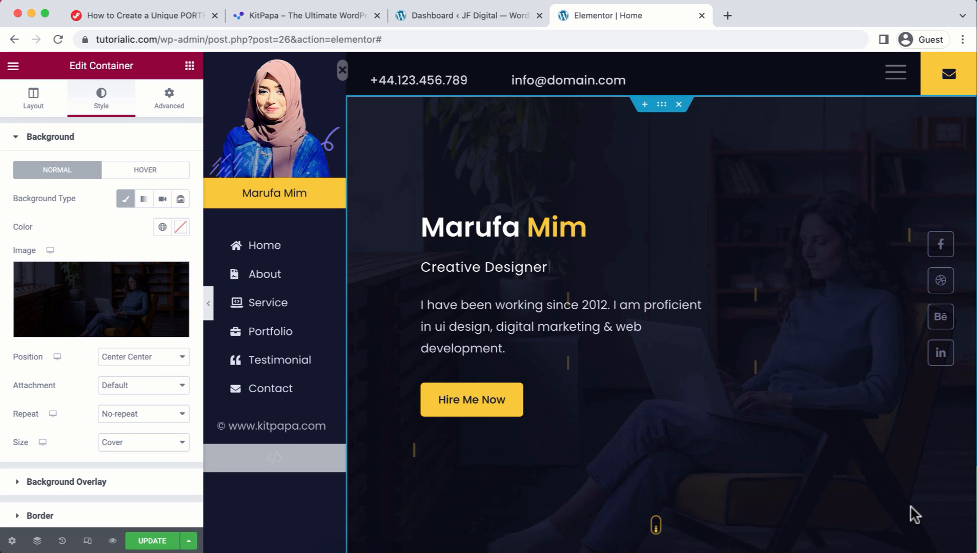
Step: Replace the placeholder name in the first About Me contact list item with the owner's name
scroll(727, 409, down, 5)
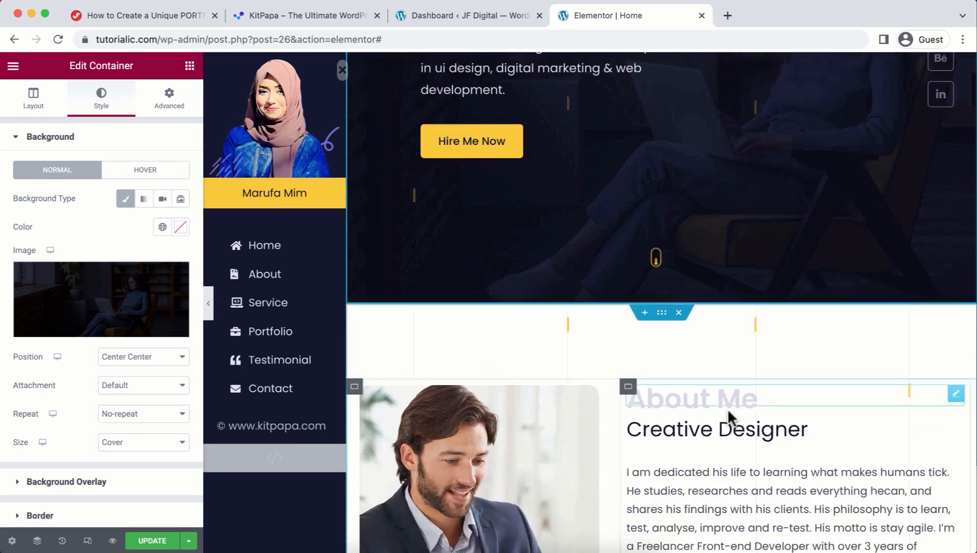
scroll(727, 409, down, 5)
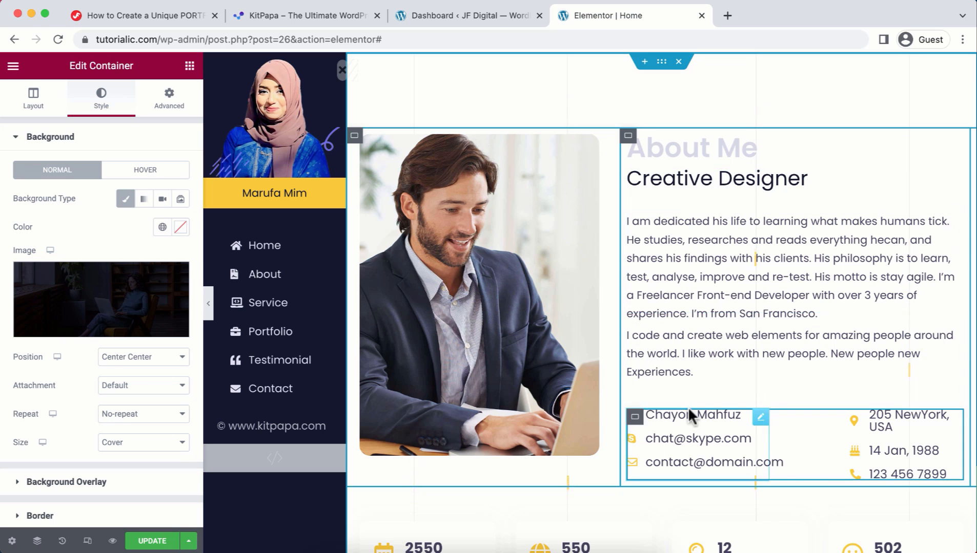
click(762, 419)
click(111, 220)
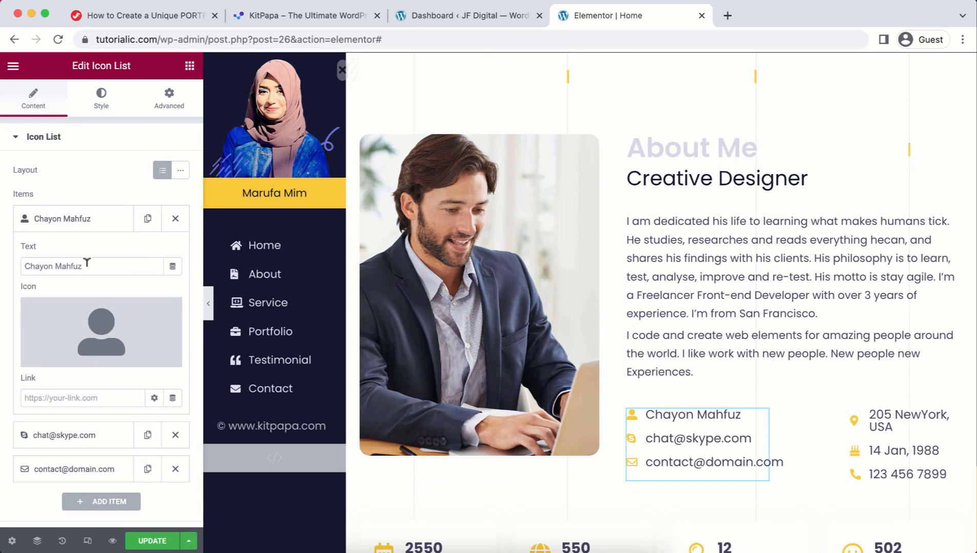
triple_click(87, 263)
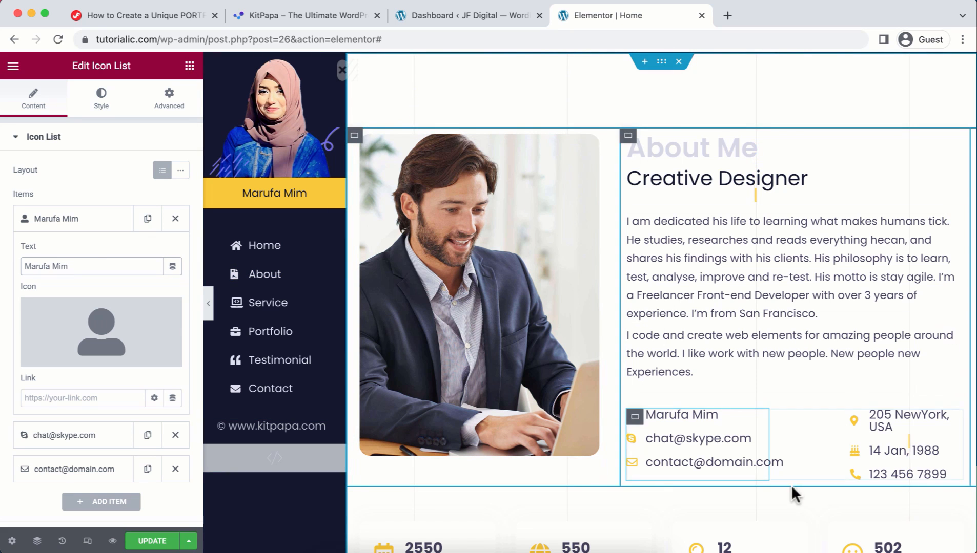
scroll(634, 426, down, 2)
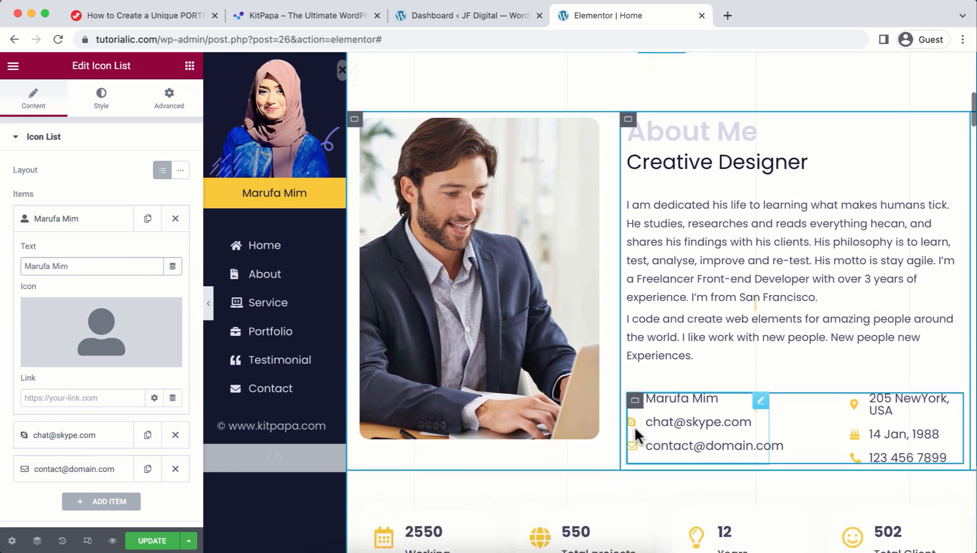
scroll(634, 427, down, 5)
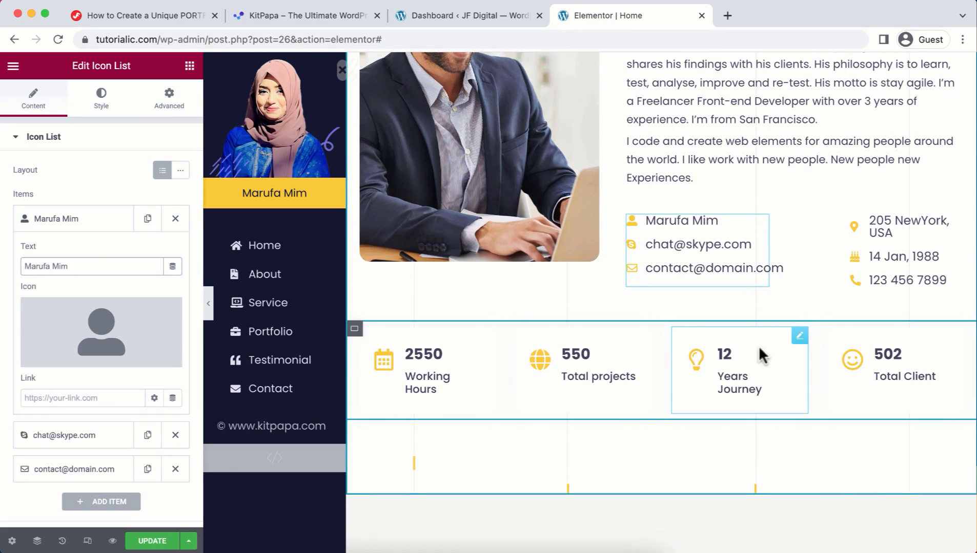
Step: Change the Years Journey counter title from 12 to 04
click(800, 345)
double_click(32, 315)
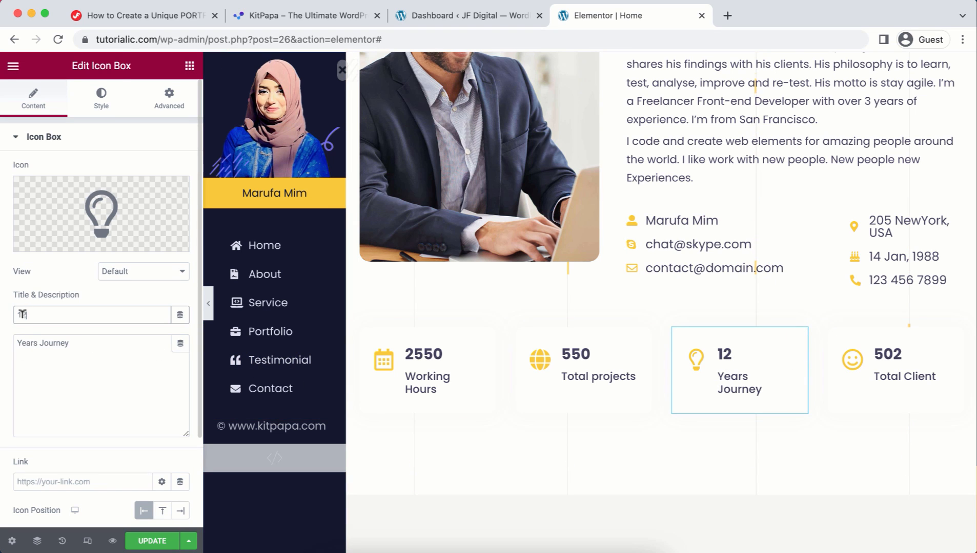
text(04)
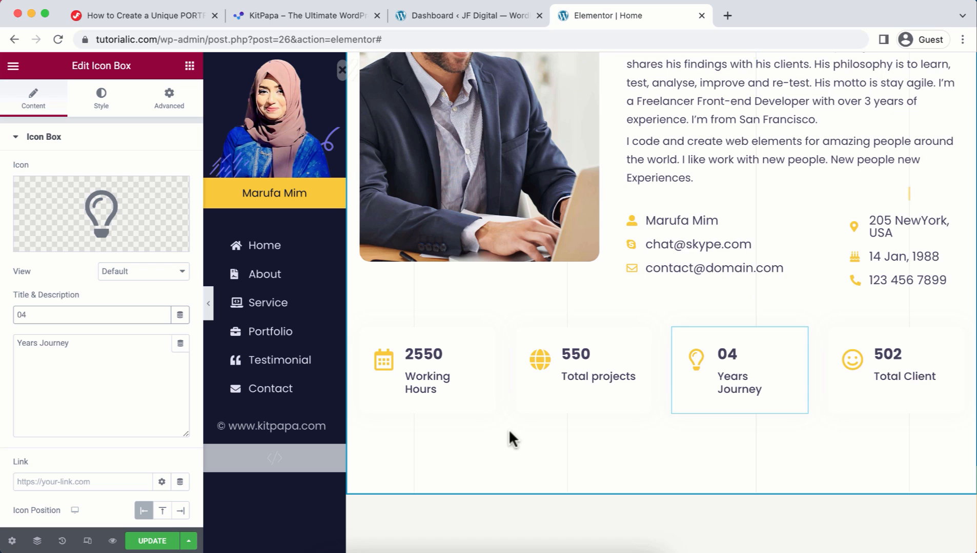
scroll(508, 428, down, 10)
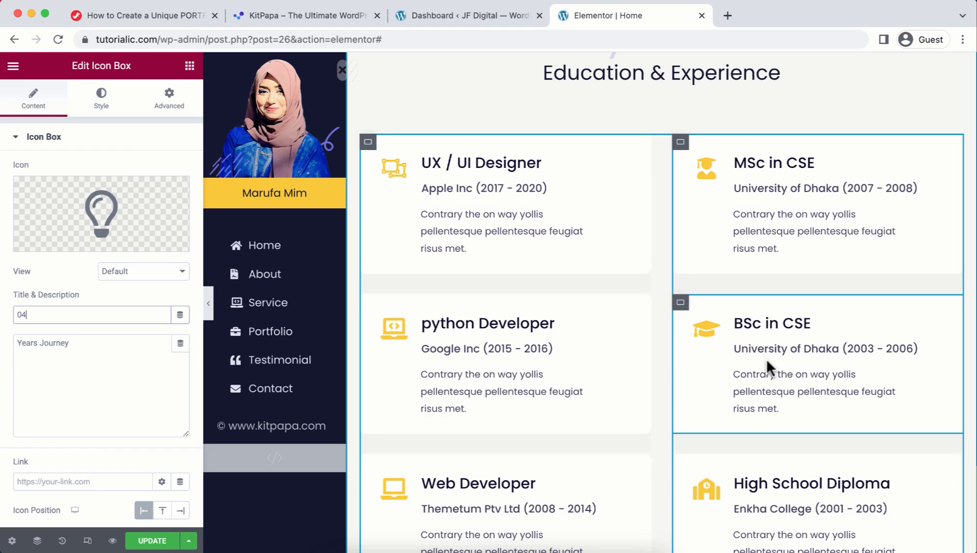
Step: Edit the BSc in CSE description to read BUBT Dhaka (2003 - 2006)
click(712, 330)
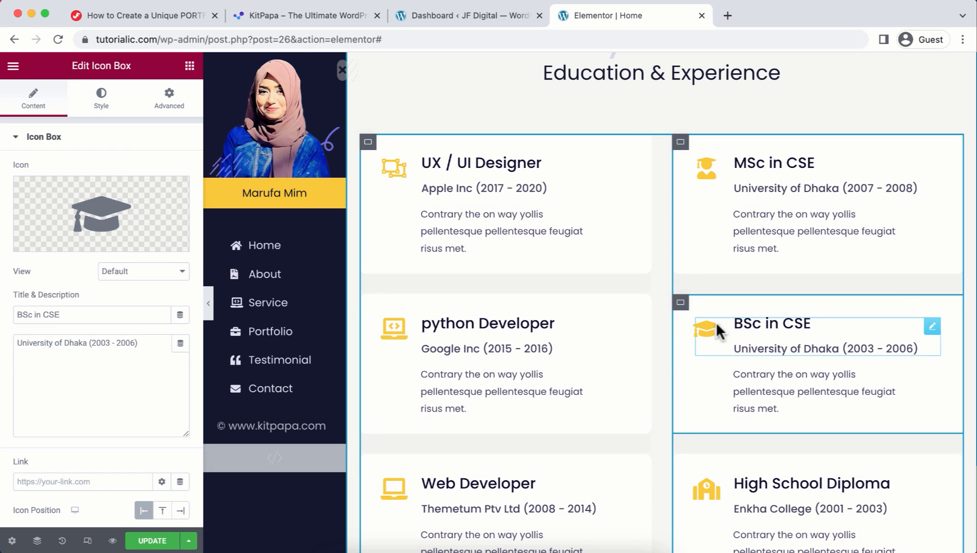
drag(66, 343, 16, 343)
key(BackSpace)
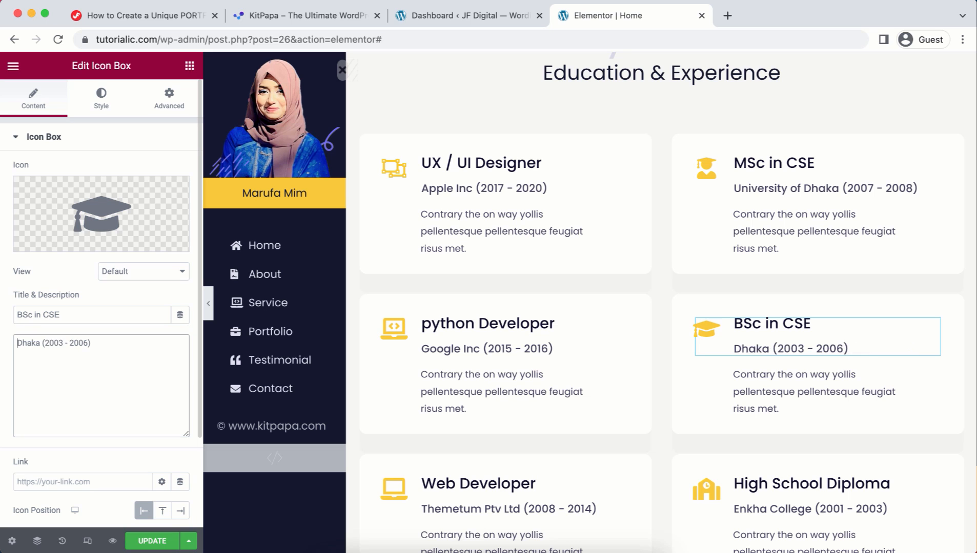
text(BUBT)
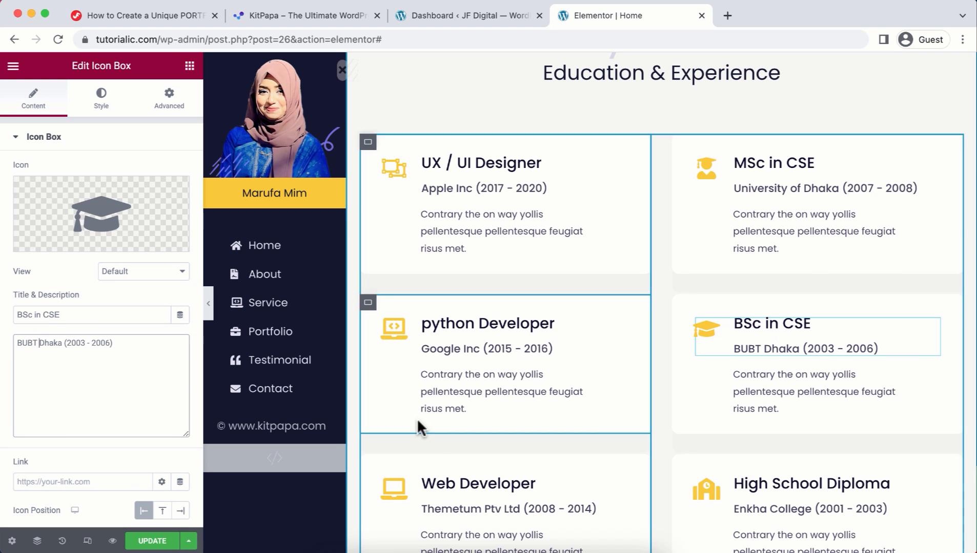
scroll(434, 432, down, 3)
scroll(434, 438, down, 5)
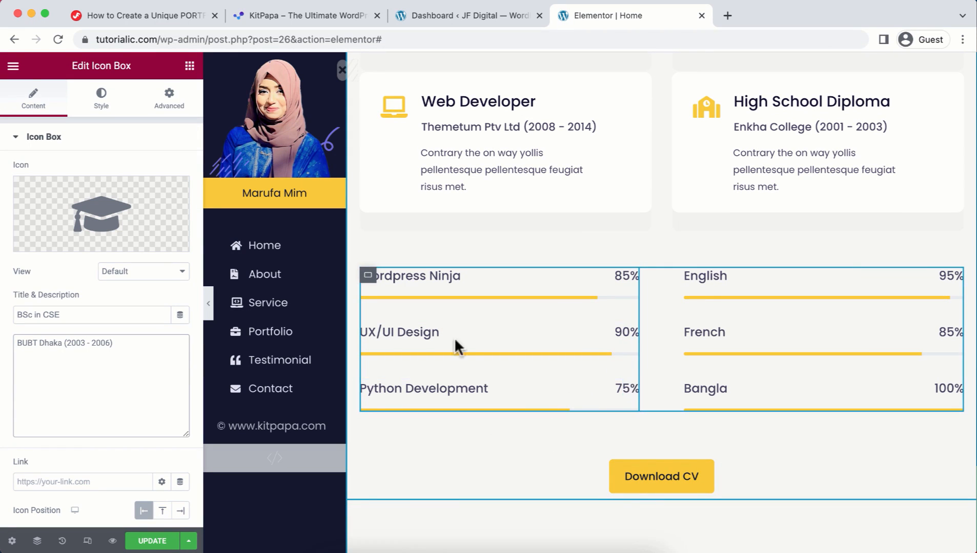
Step: Retitle the UX/UI Design skill bar to 'HTML,CSS' and set its counter value to 94
click(631, 333)
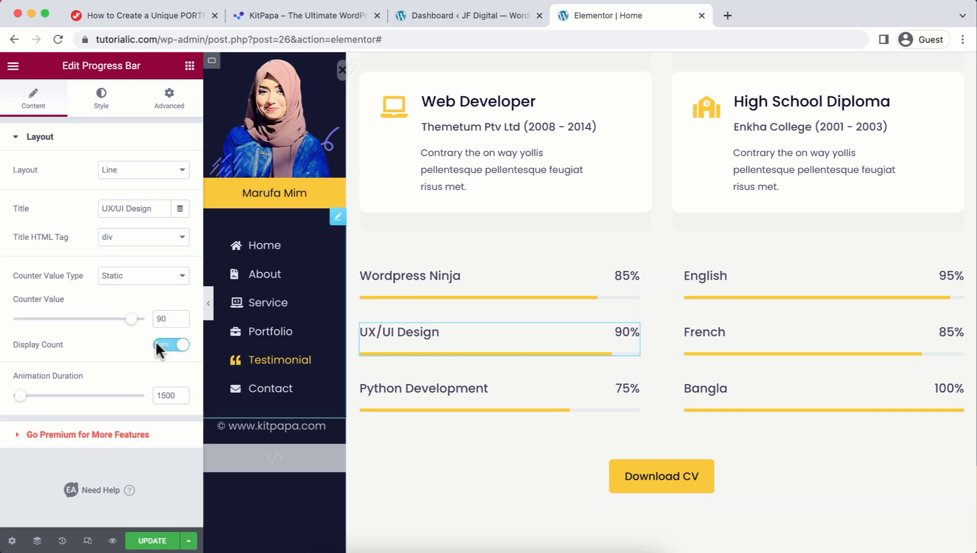
drag(153, 207, 53, 207)
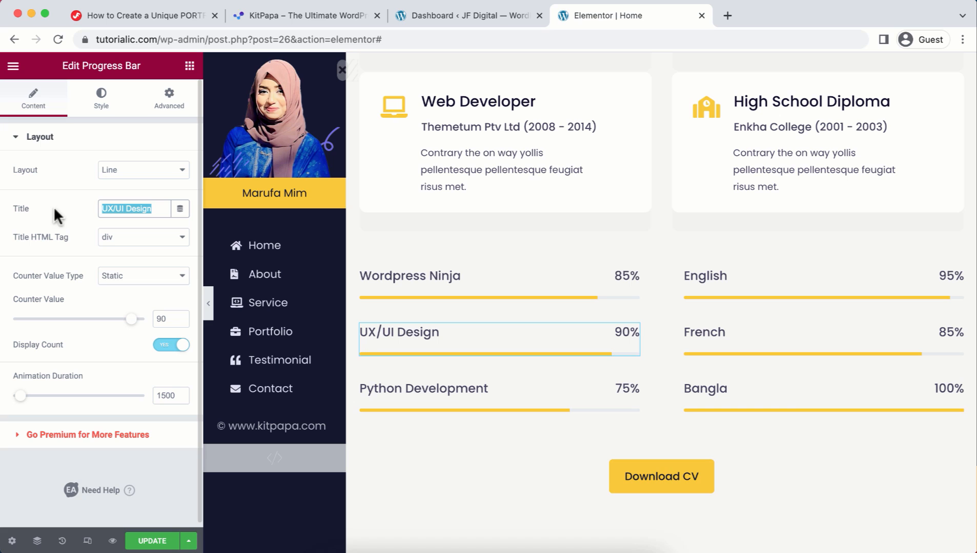
text(HTML,CSS)
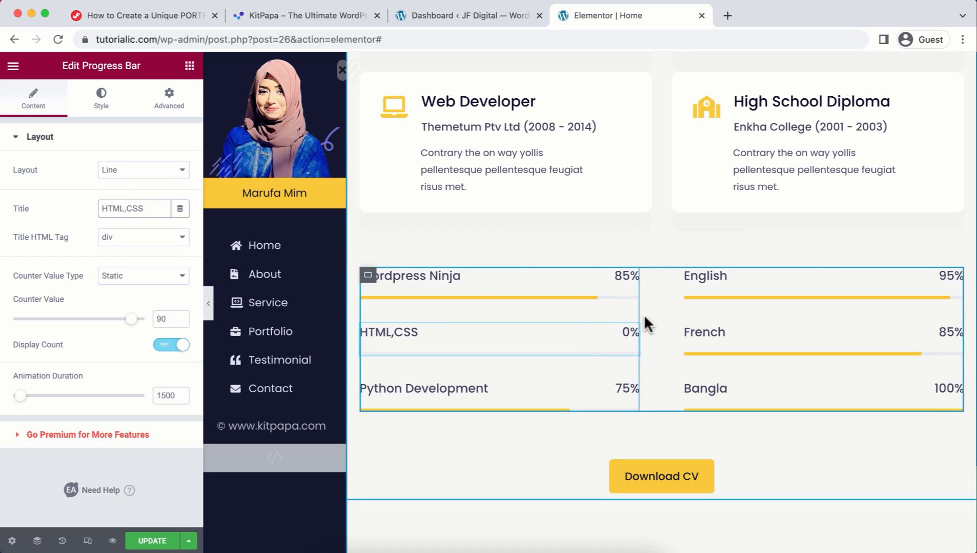
click(169, 315)
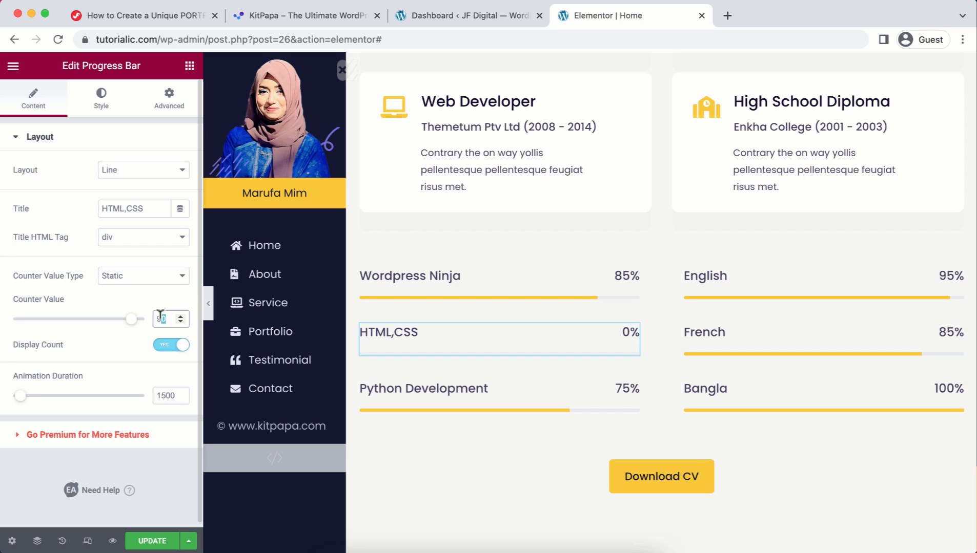
text(4)
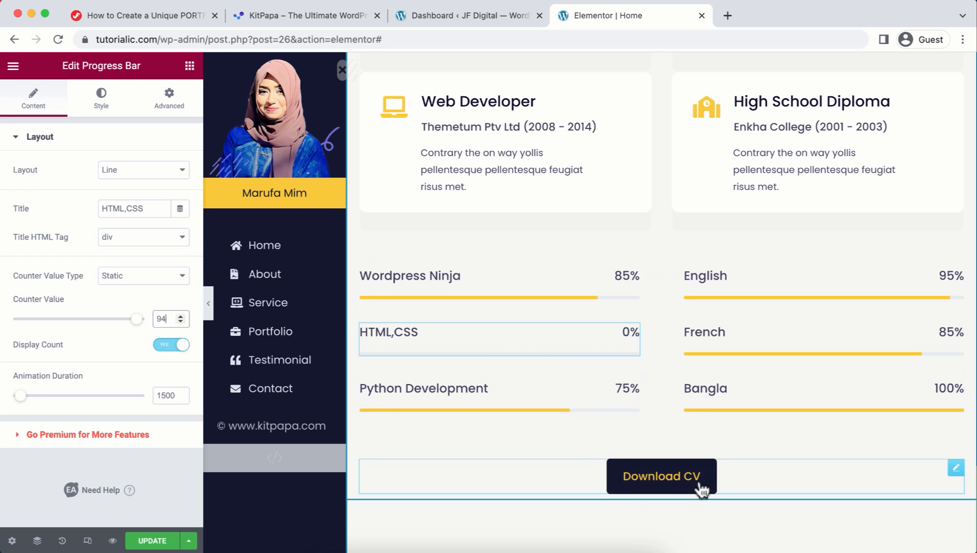
click(664, 474)
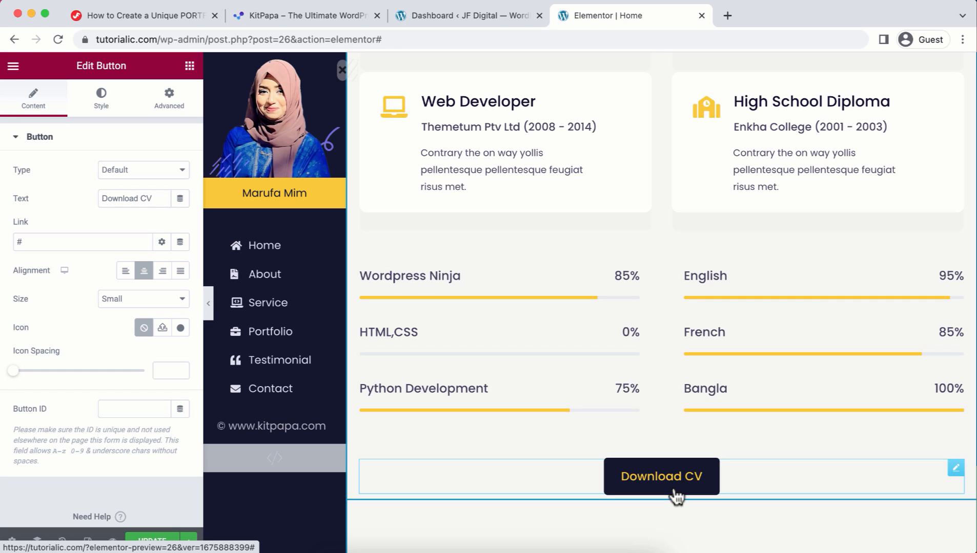
Step: Upload MY CV.zip to the WordPress media library from the dashboard
click(436, 15)
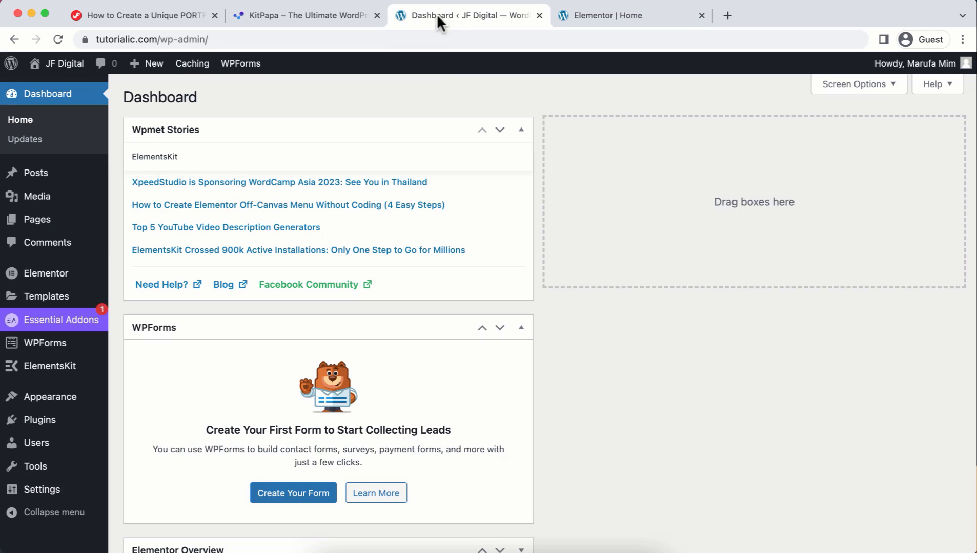
mouse_move(61, 200)
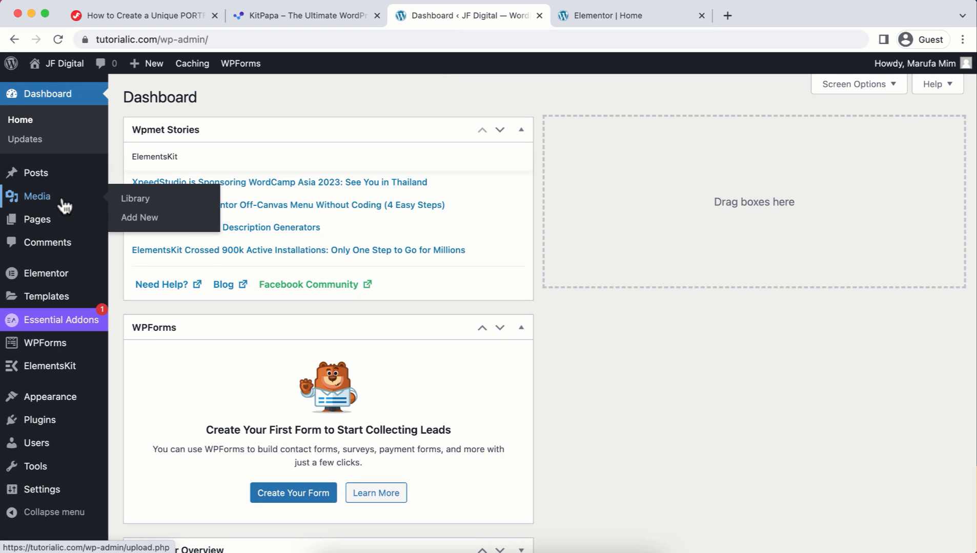
click(127, 200)
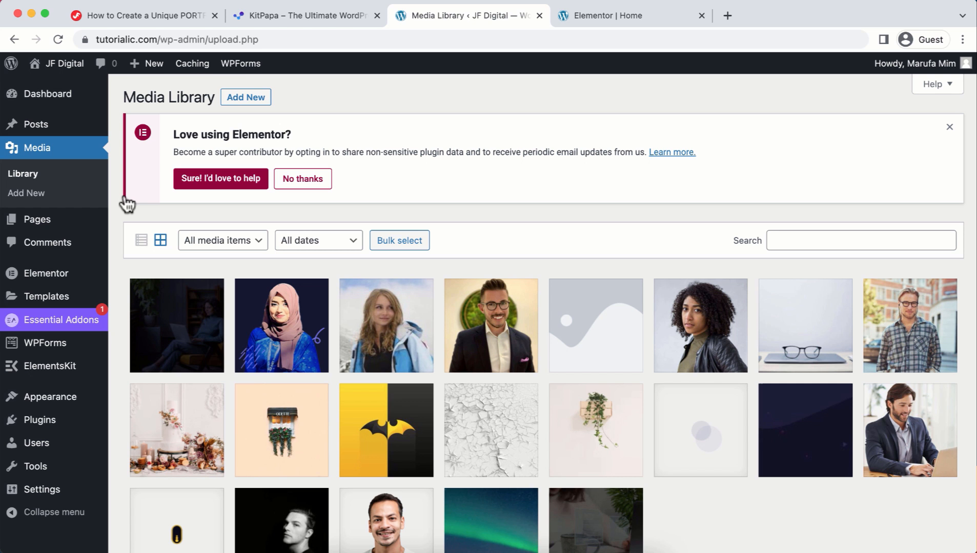
click(247, 103)
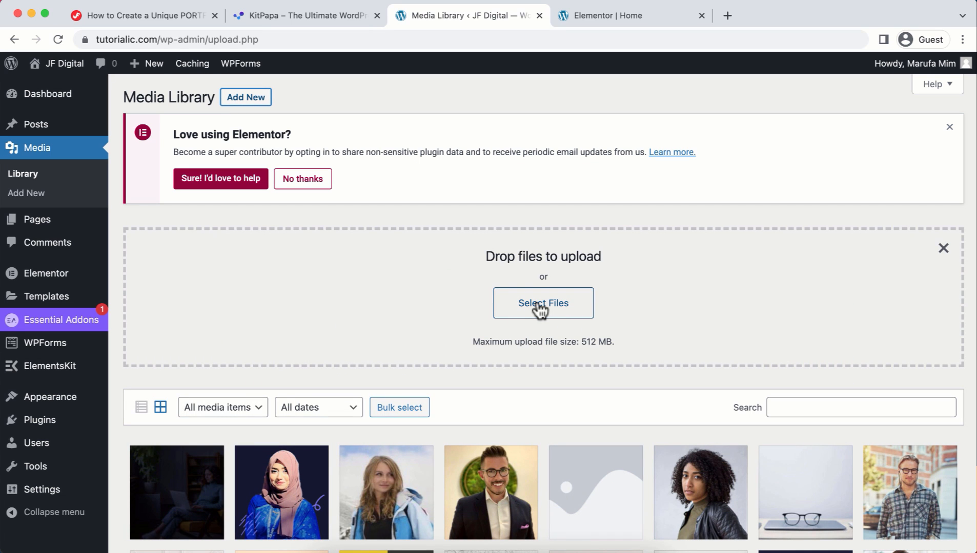
click(537, 305)
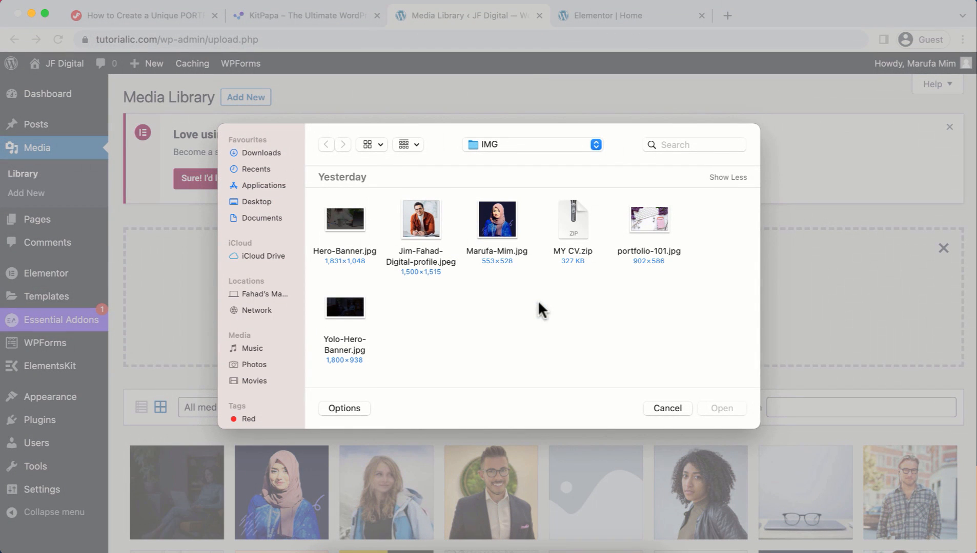
click(560, 235)
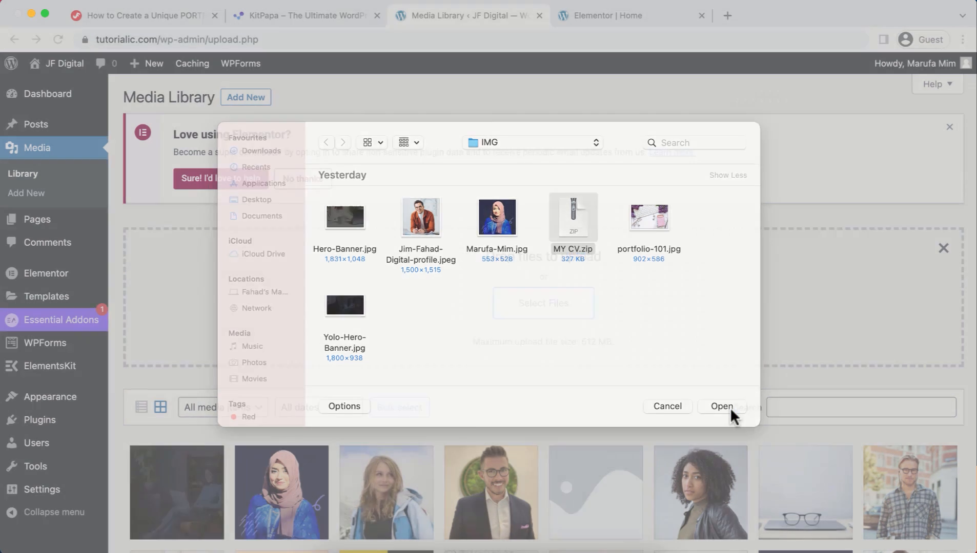
click(730, 407)
Step: Copy the uploaded CV file's URL and paste it as the Download CV button's link
click(199, 504)
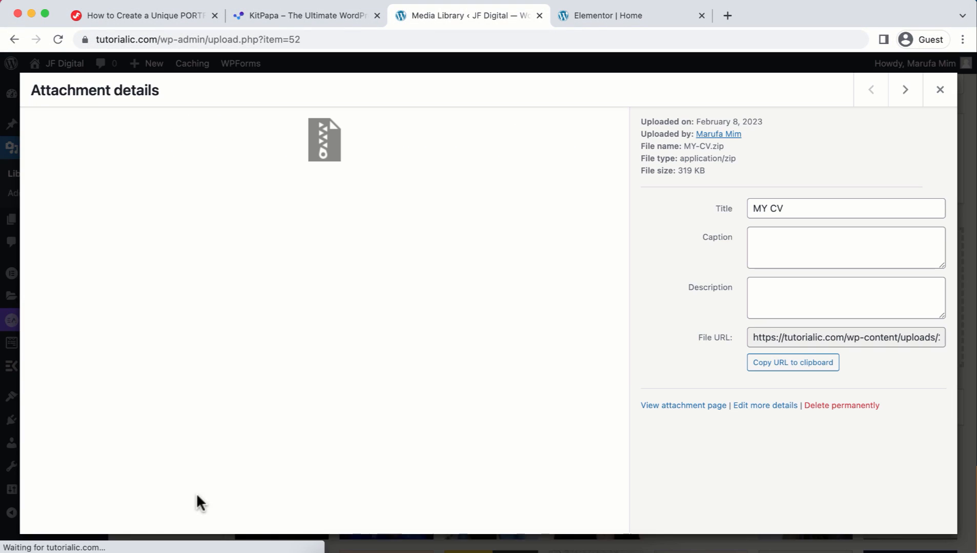
click(789, 370)
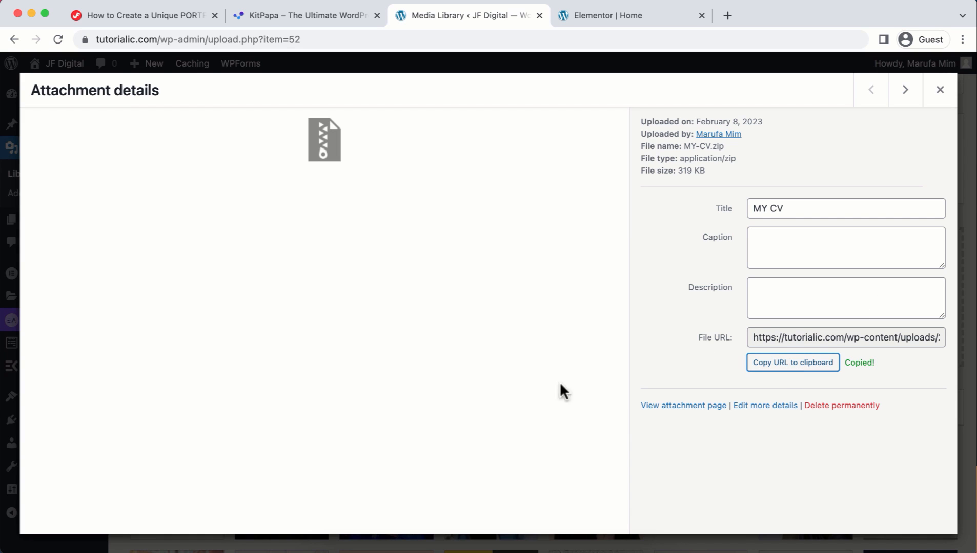
click(602, 13)
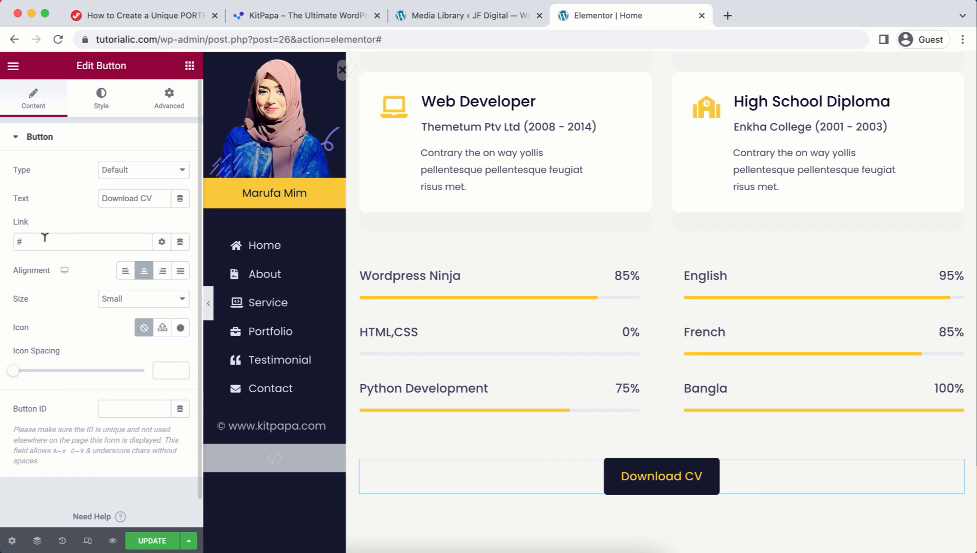
right_click(19, 238)
click(38, 339)
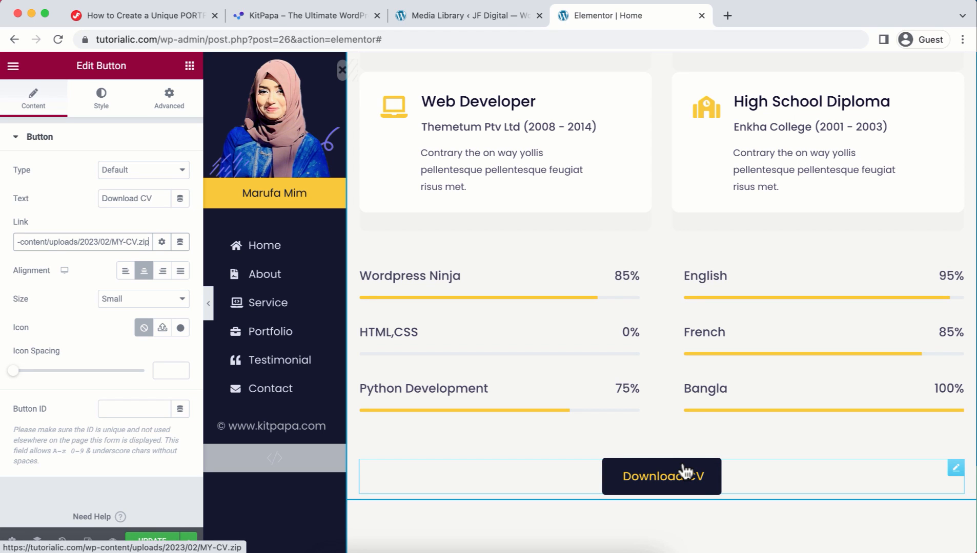
scroll(692, 481, up, 1)
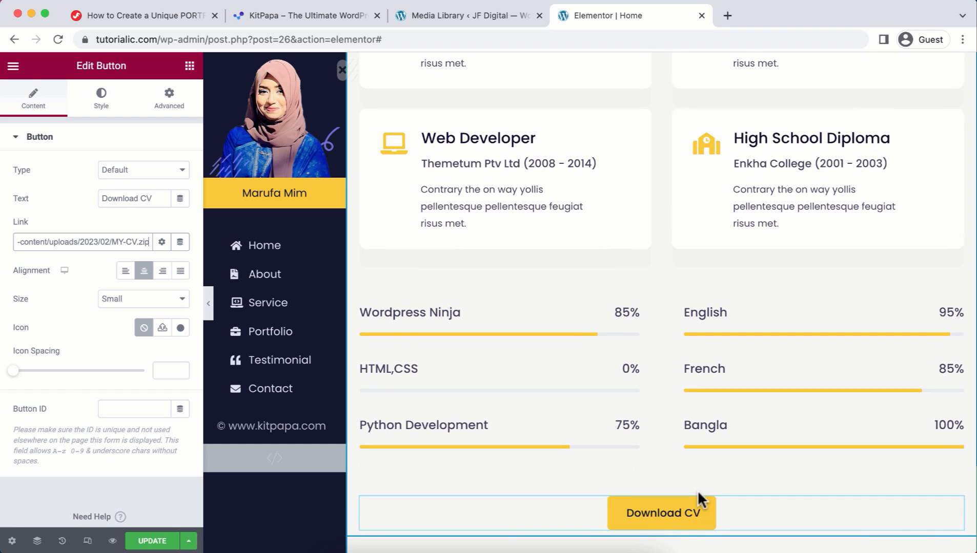
scroll(698, 490, down, 10)
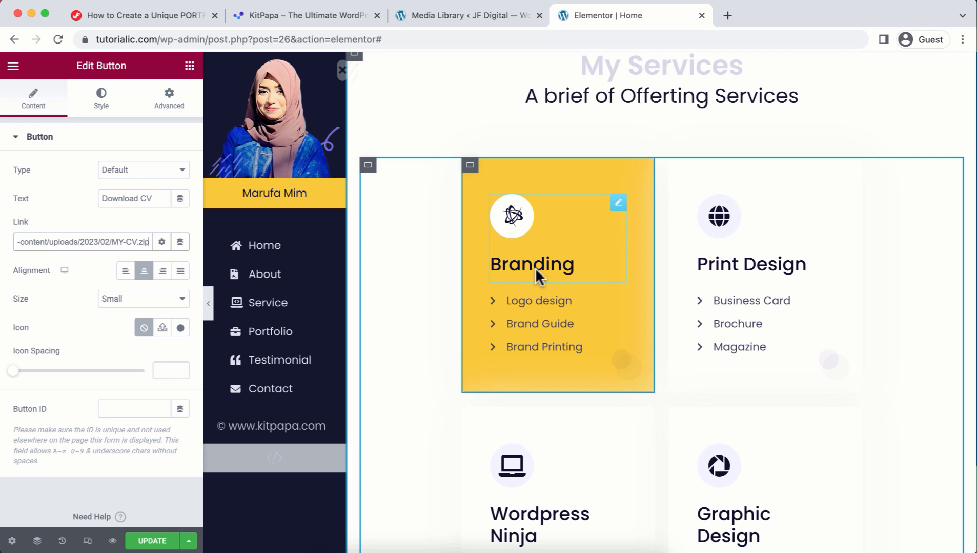
scroll(535, 268, down, 6)
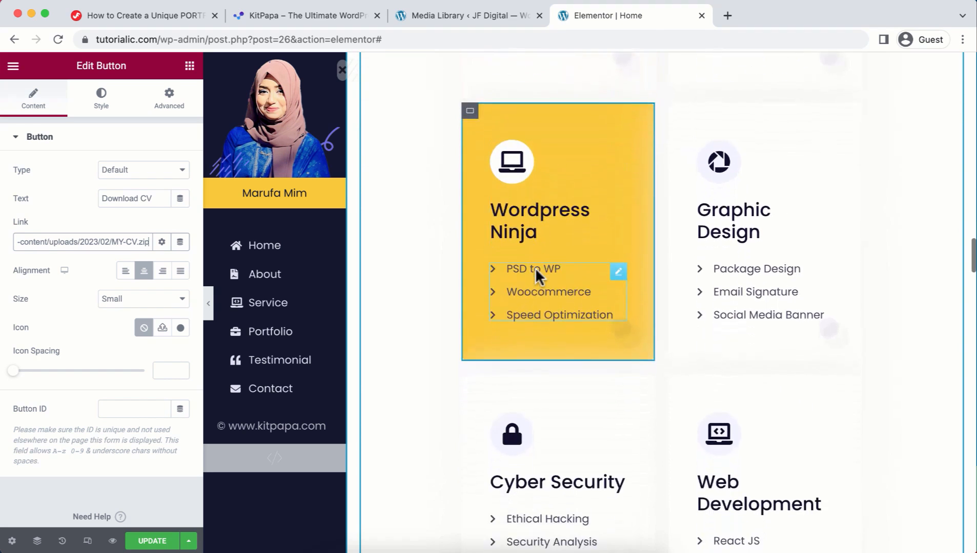
scroll(535, 268, down, 2)
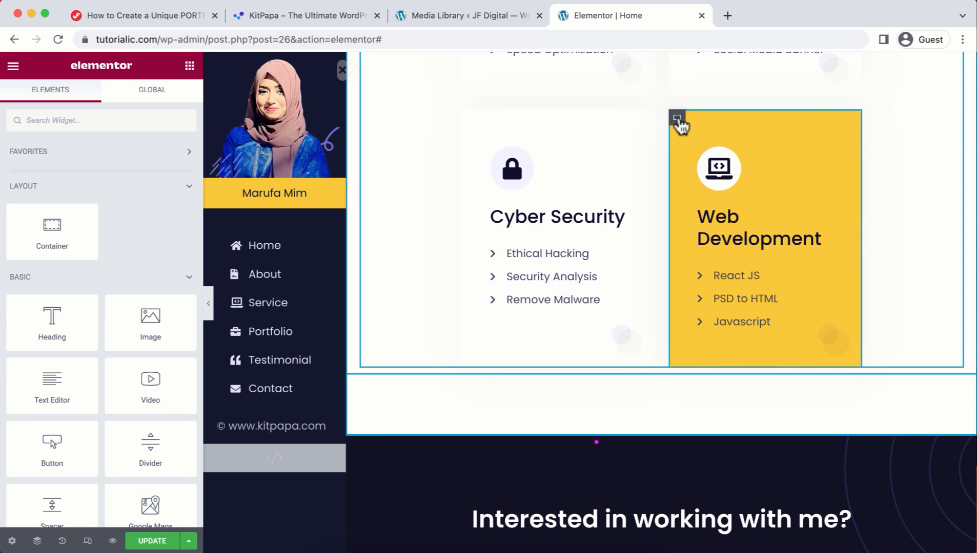
right_click(677, 119)
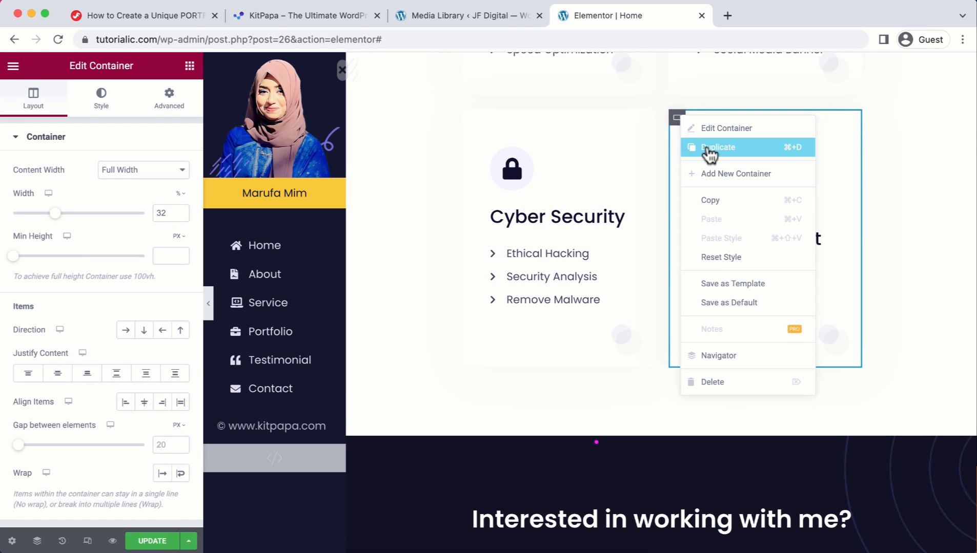
click(709, 148)
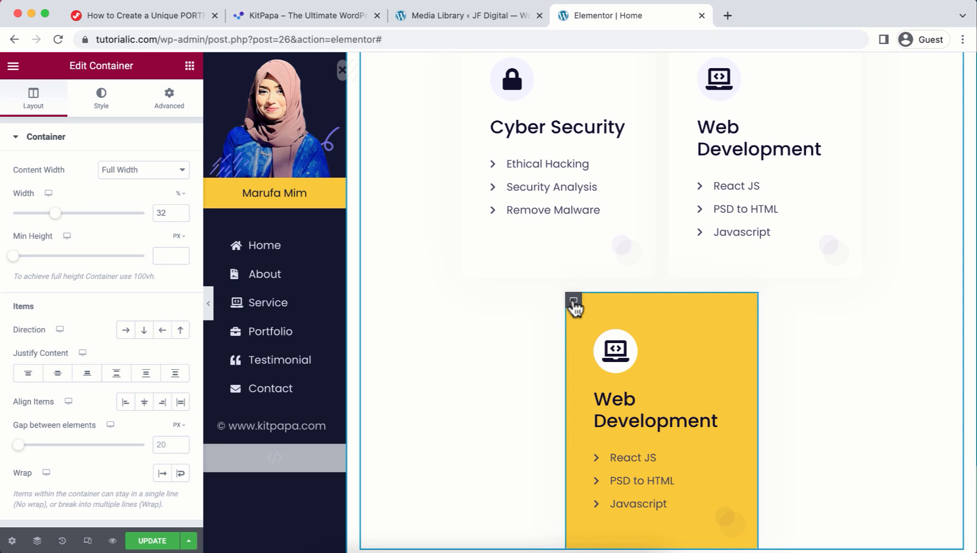
right_click(574, 306)
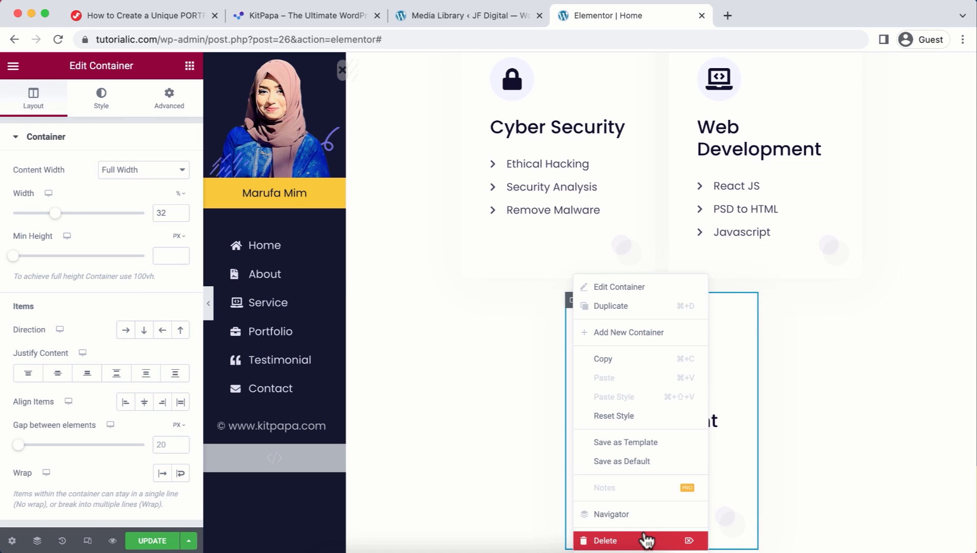
click(646, 541)
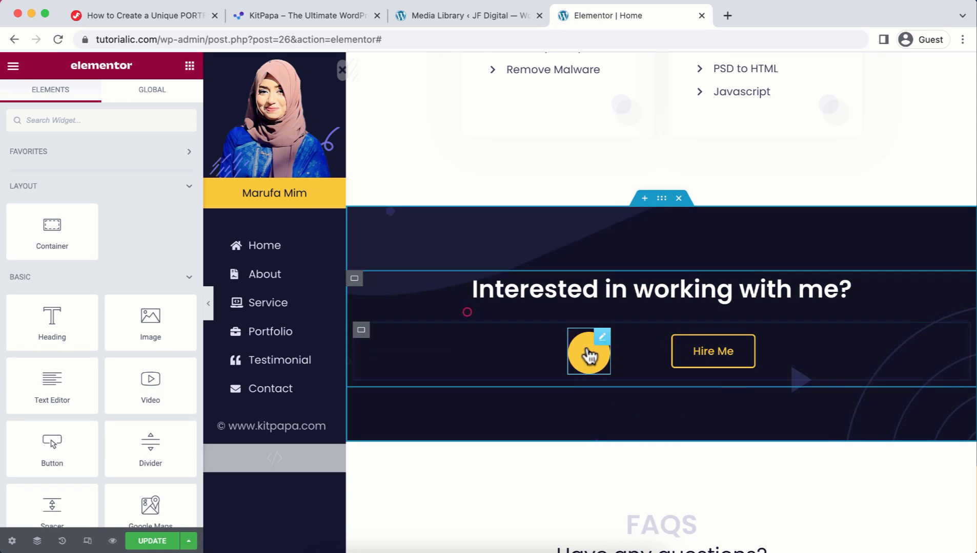
Step: Open the Edit Video settings for the play button beside Hire Me, then scroll down to the FAQs
click(603, 338)
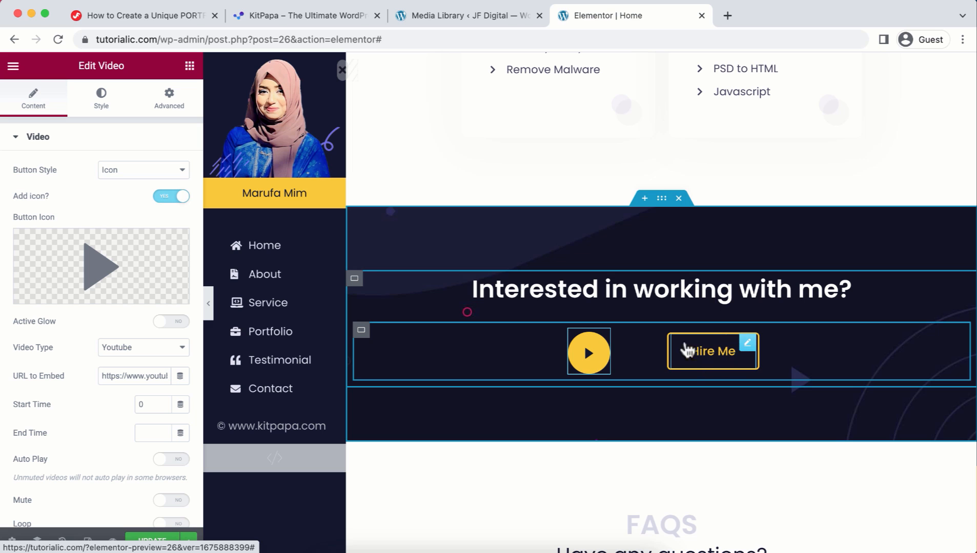
scroll(709, 364, down, 1)
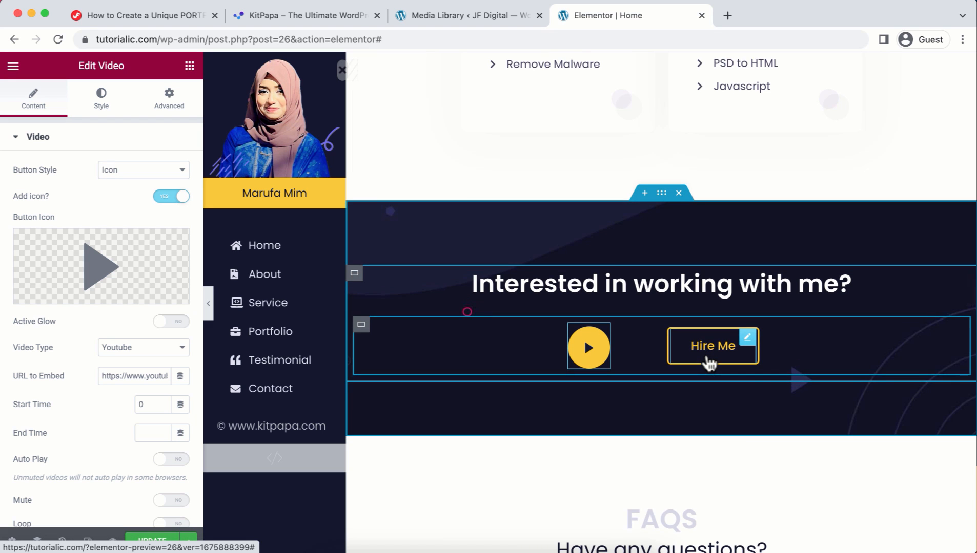
scroll(707, 358, down, 10)
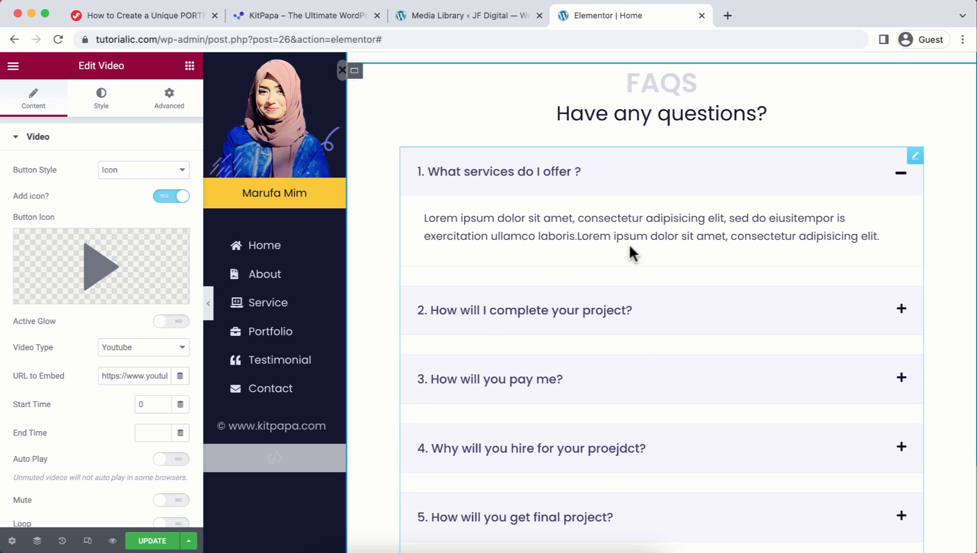
Step: Rewrite FAQ 3's answer to say no upfront payment is needed, just a quick zoom meeting
click(616, 396)
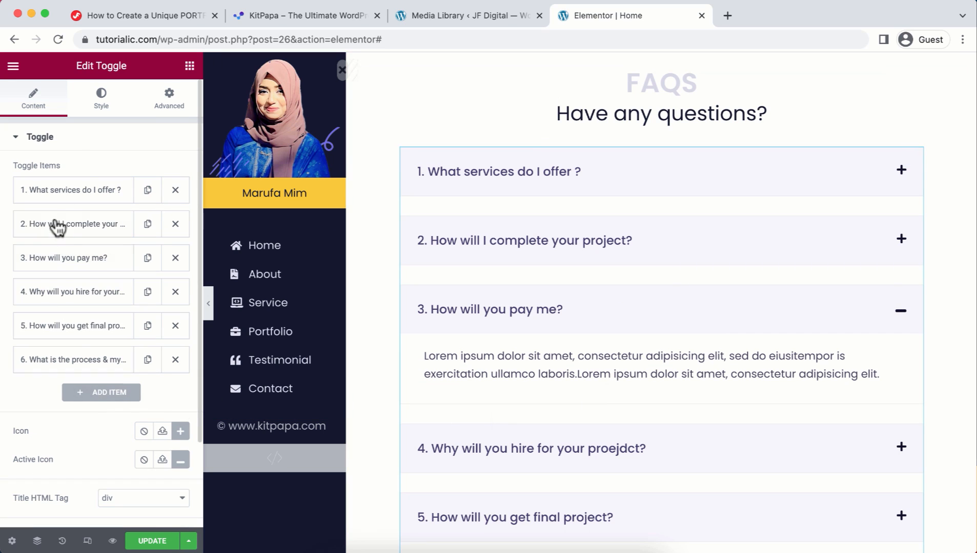
click(55, 259)
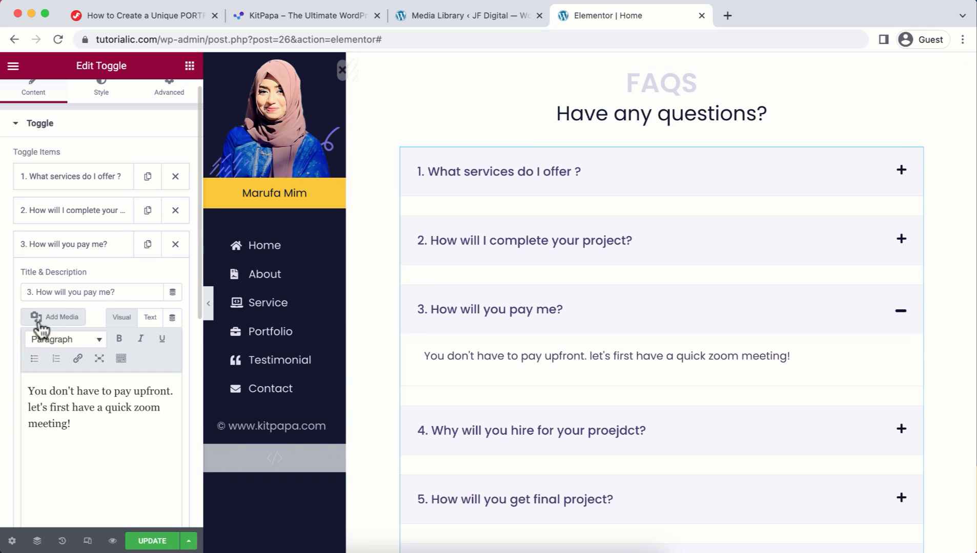
scroll(462, 313, down, 5)
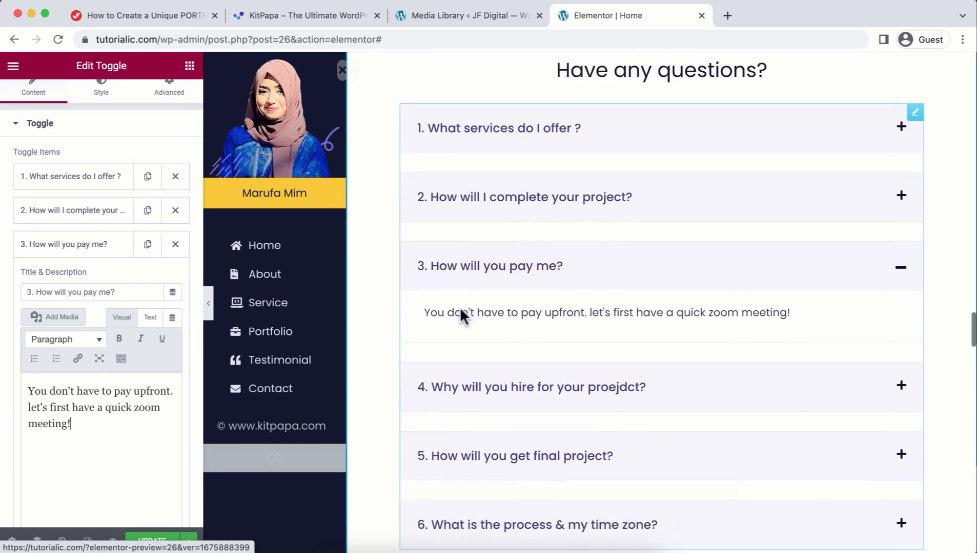
scroll(461, 312, down, 9)
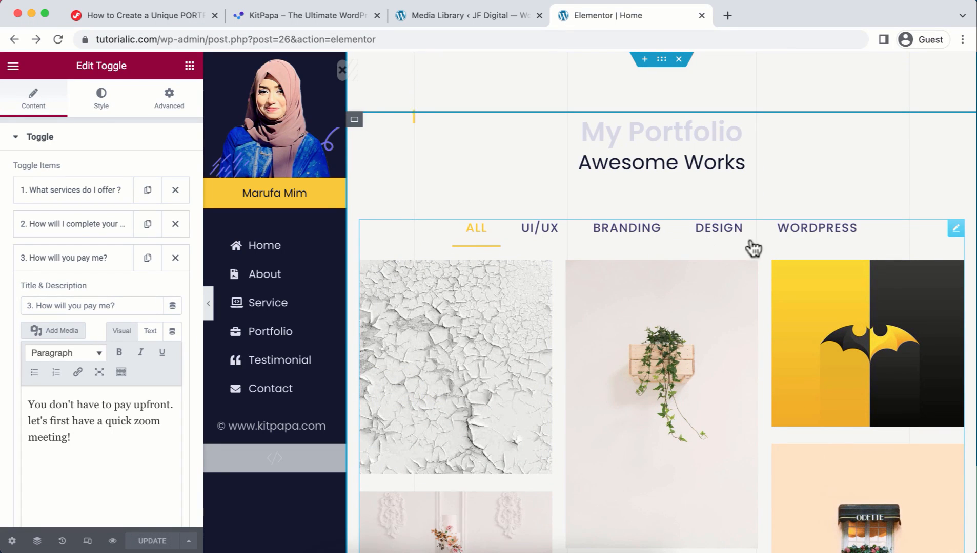
Step: Change the gallery's UI/UX filter list item to 'HTML/CSS' and preview that filter tab
click(952, 232)
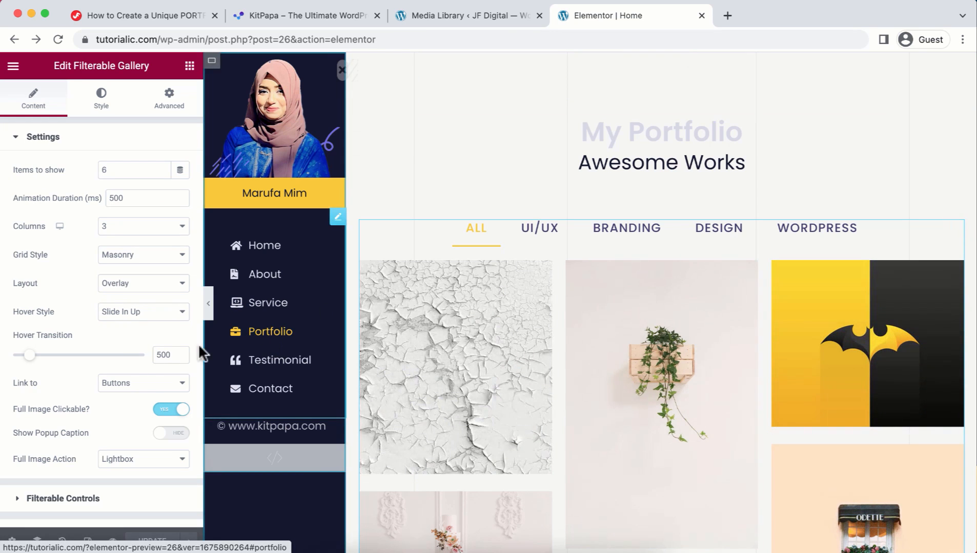
click(98, 500)
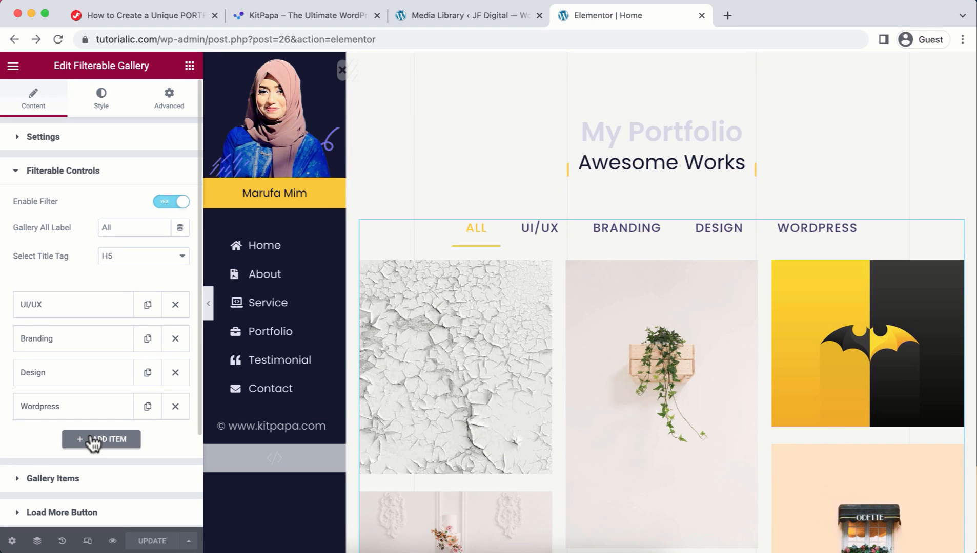
click(66, 310)
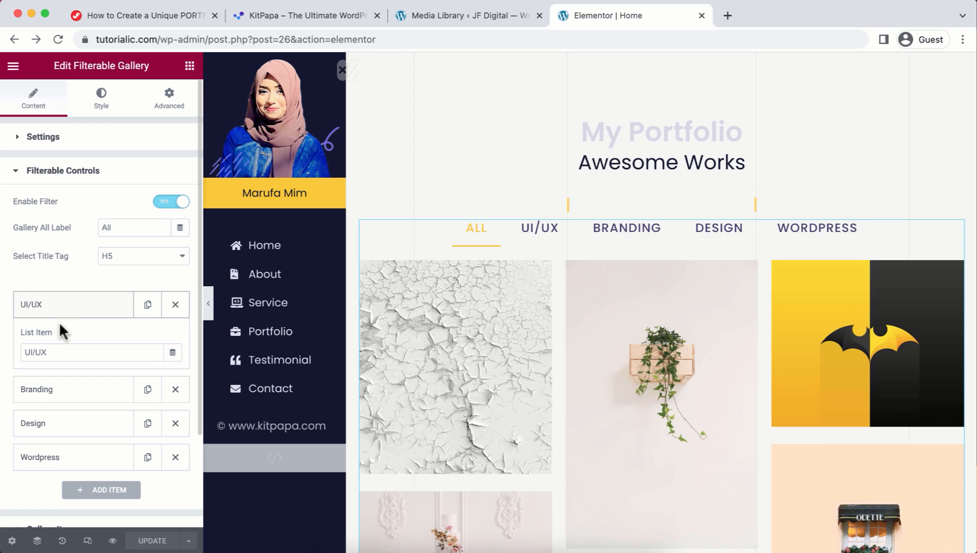
triple_click(52, 352)
text(HTML/CSS)
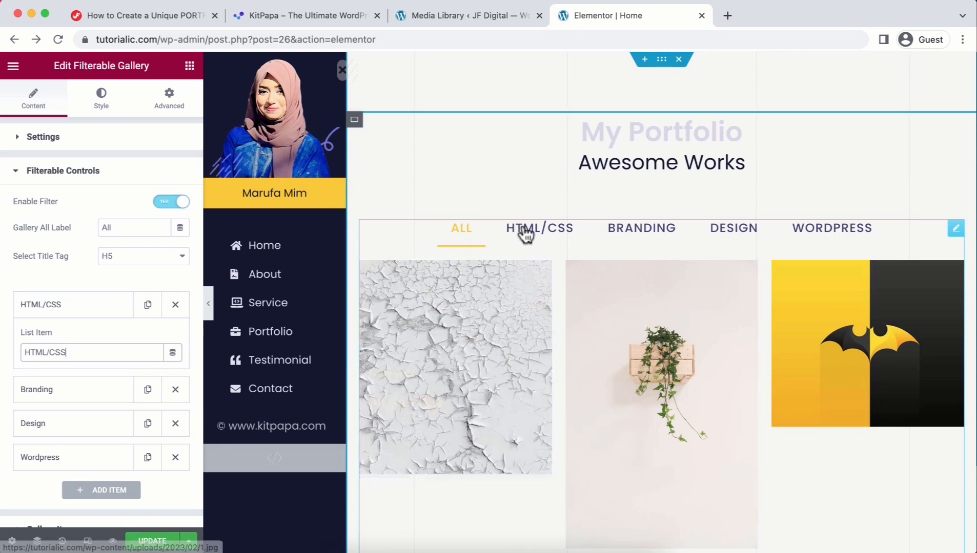
click(525, 234)
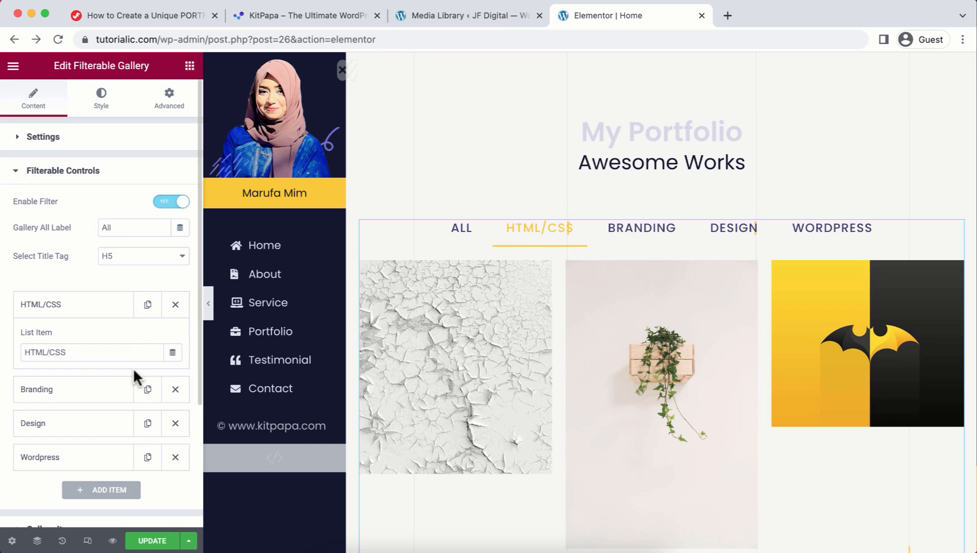
scroll(133, 368, down, 5)
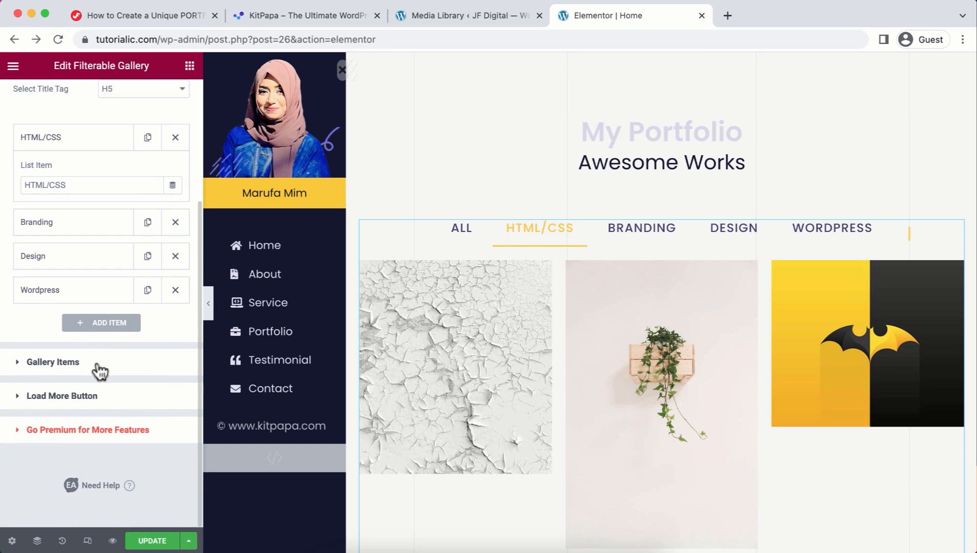
click(99, 370)
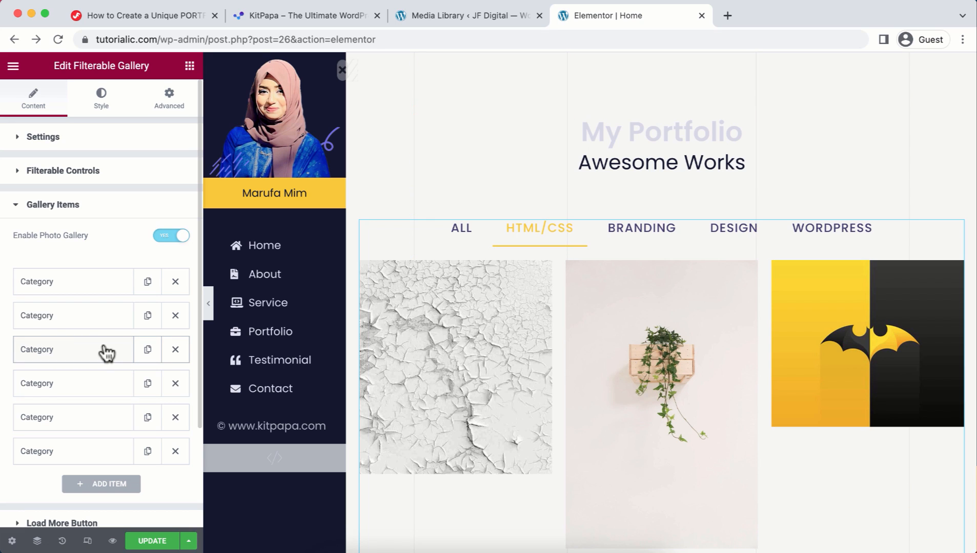
Step: Set the third gallery item's (batman image) control name to HTML/CSS and check the HTML/CSS tab
click(106, 352)
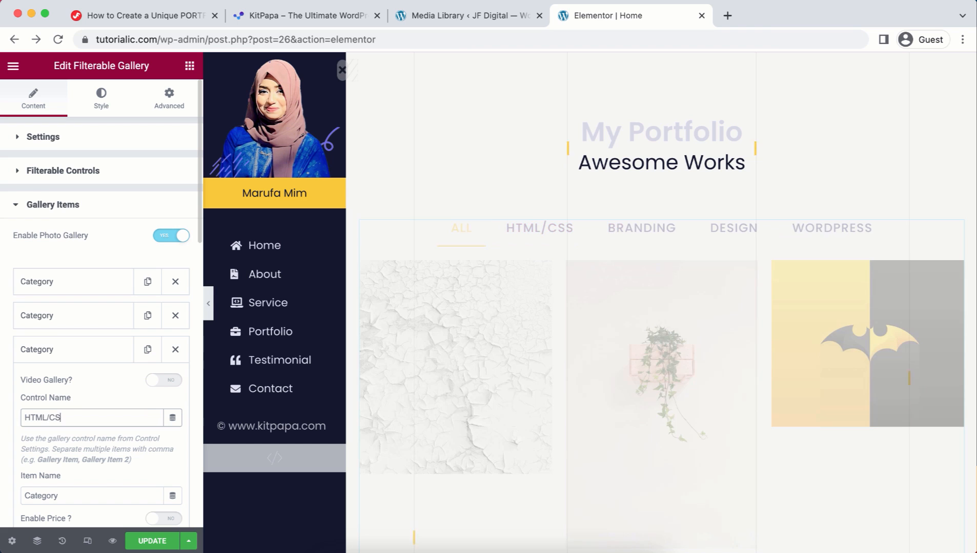
text(S)
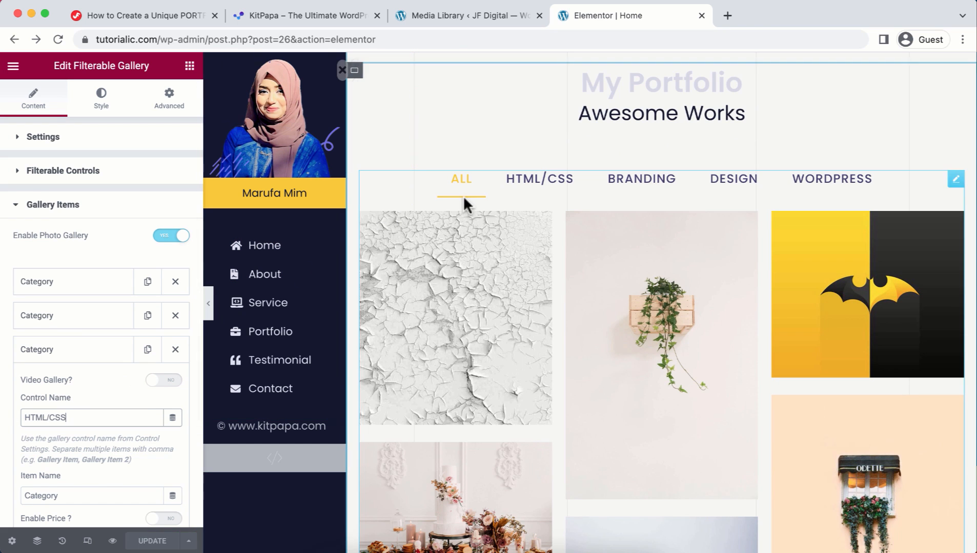
click(534, 184)
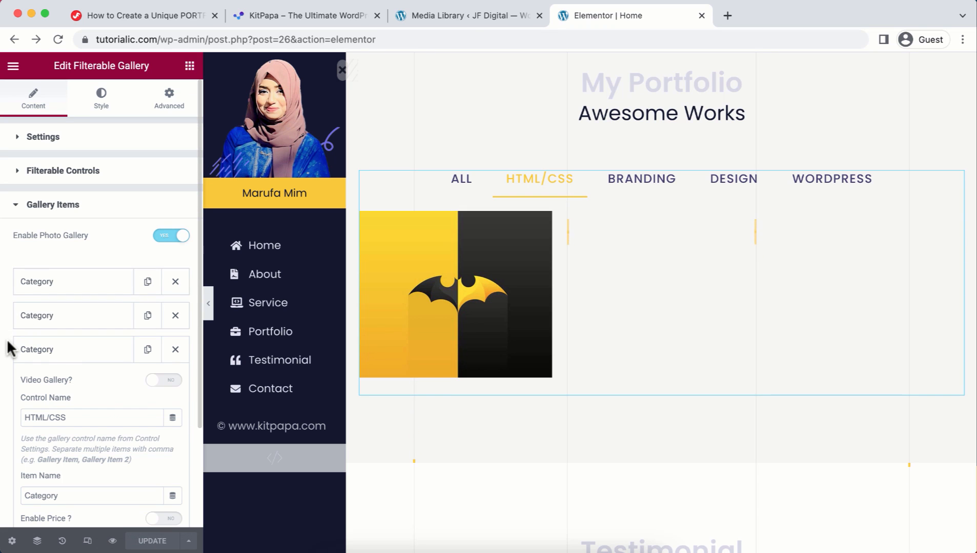
scroll(8, 346, down, 7)
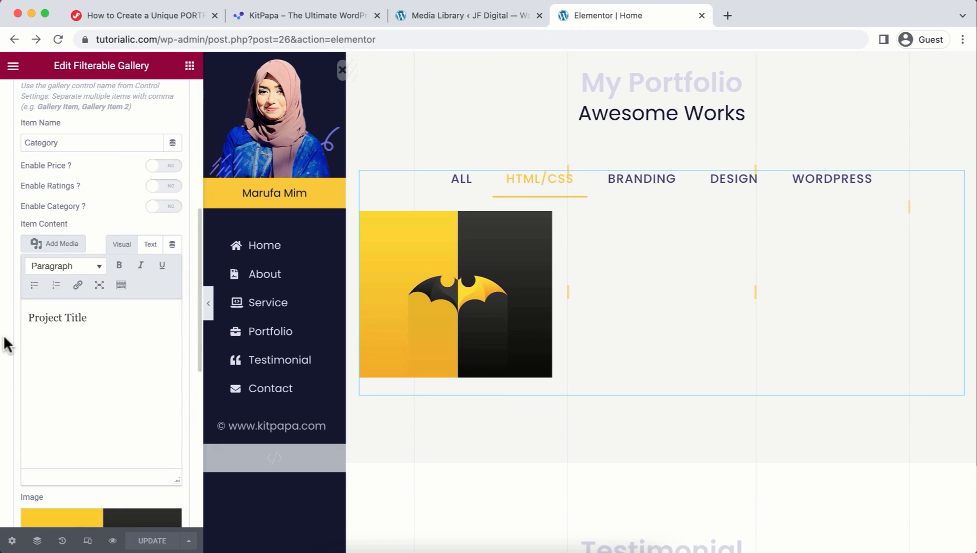
scroll(10, 343, down, 4)
mouse_move(61, 339)
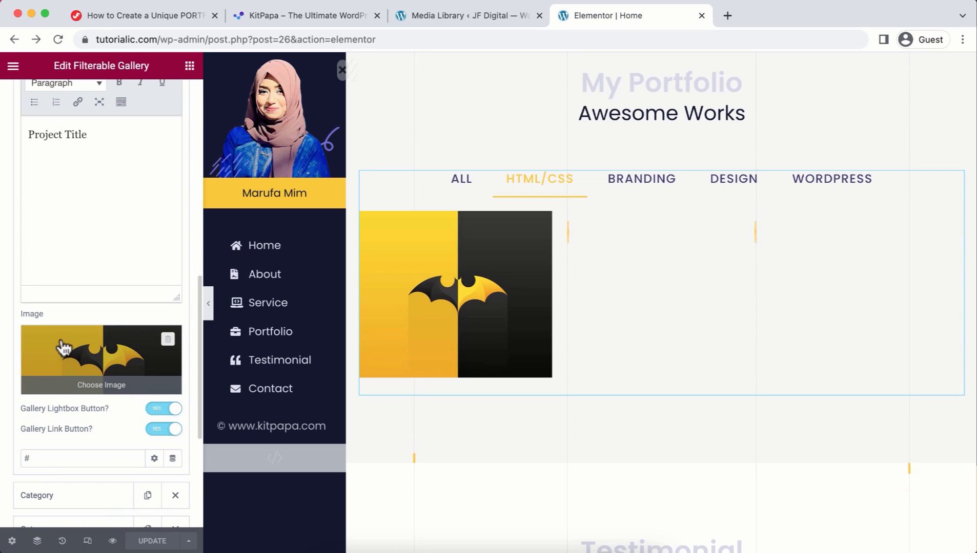
Step: Upload portfolio-101.jpg and use it as the third gallery item's image instead of the bat logo
click(103, 365)
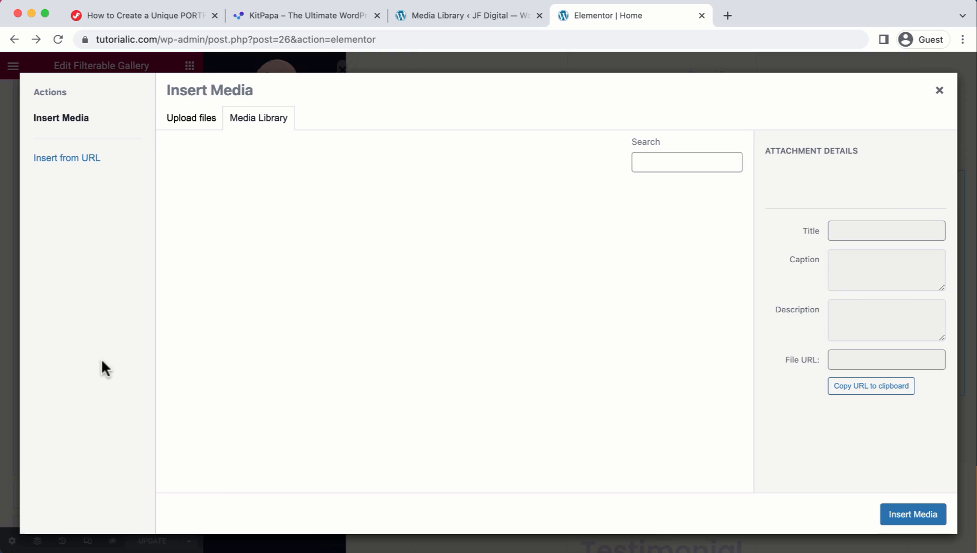
click(200, 117)
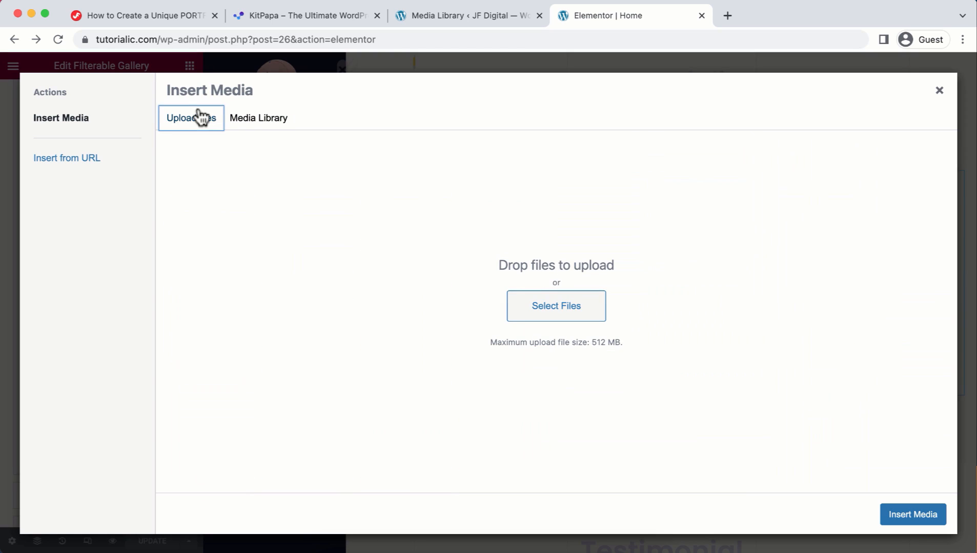
click(544, 305)
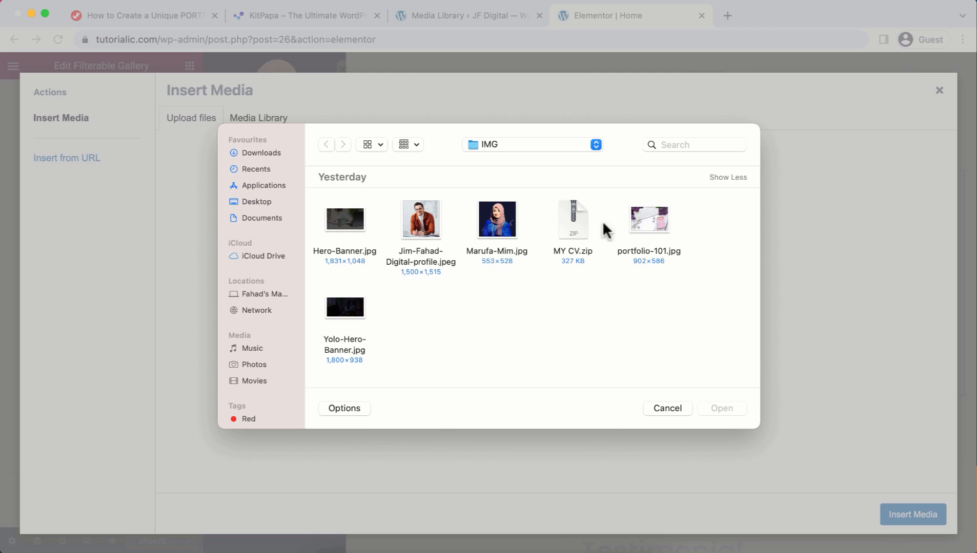
click(649, 221)
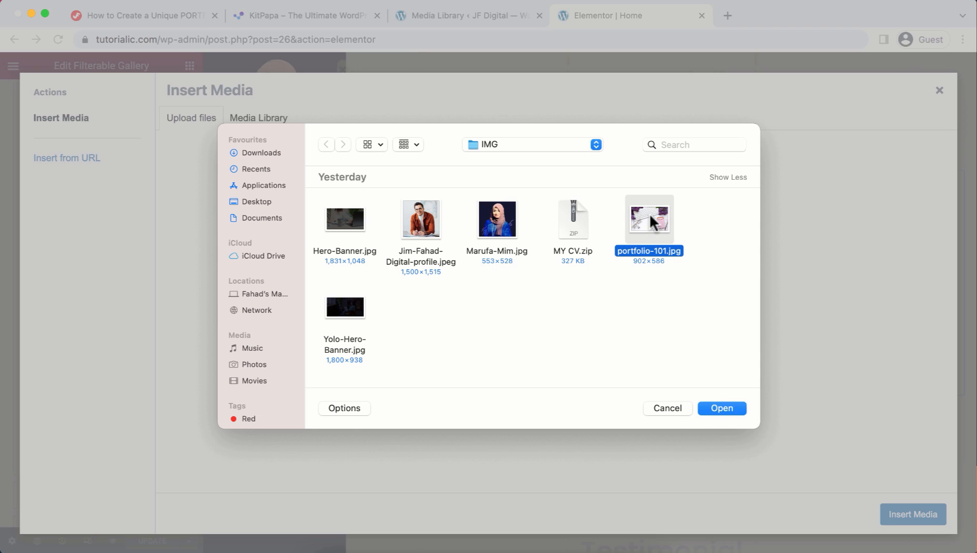
click(734, 409)
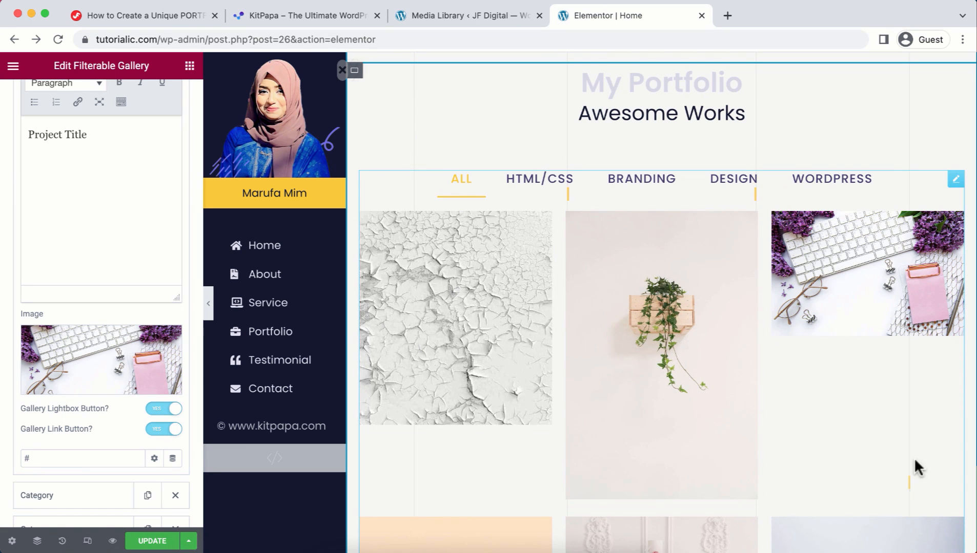
scroll(758, 456, down, 10)
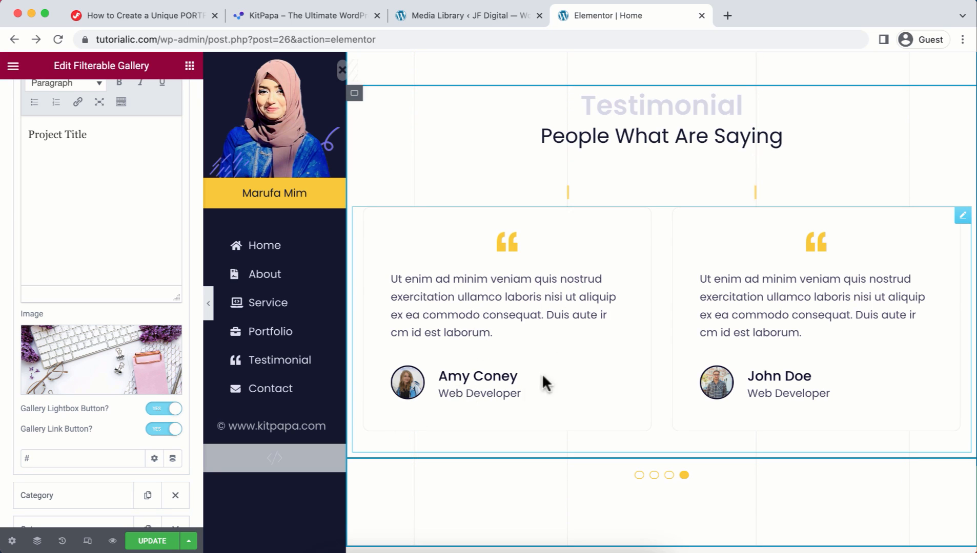
Step: Replace the first testimonial's client name with a new one and set its designation to Business Owner
click(509, 345)
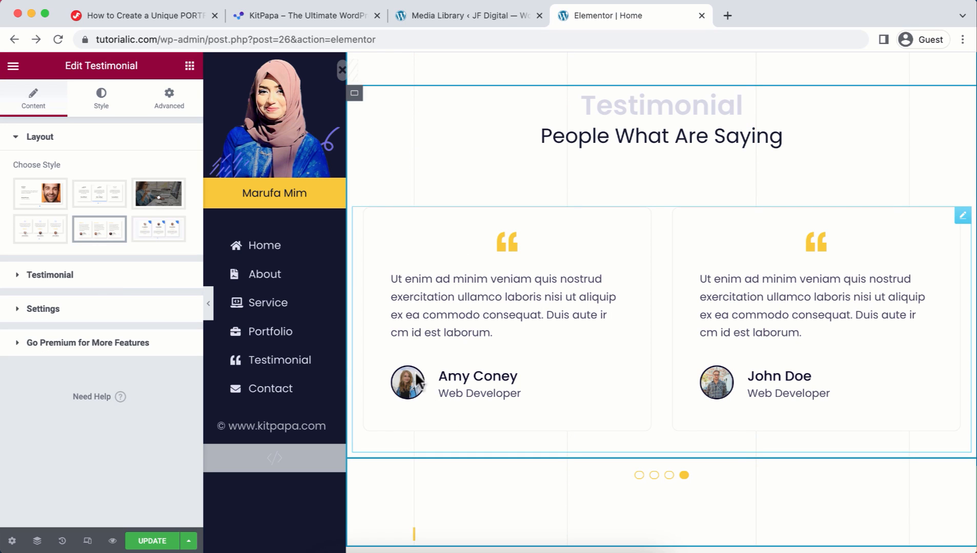
click(125, 283)
scroll(66, 466, down, 5)
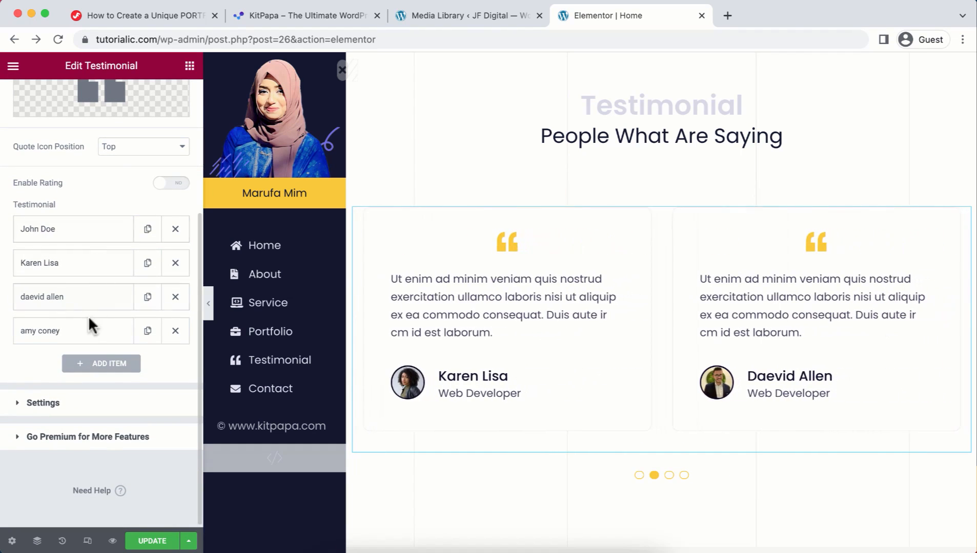
click(66, 233)
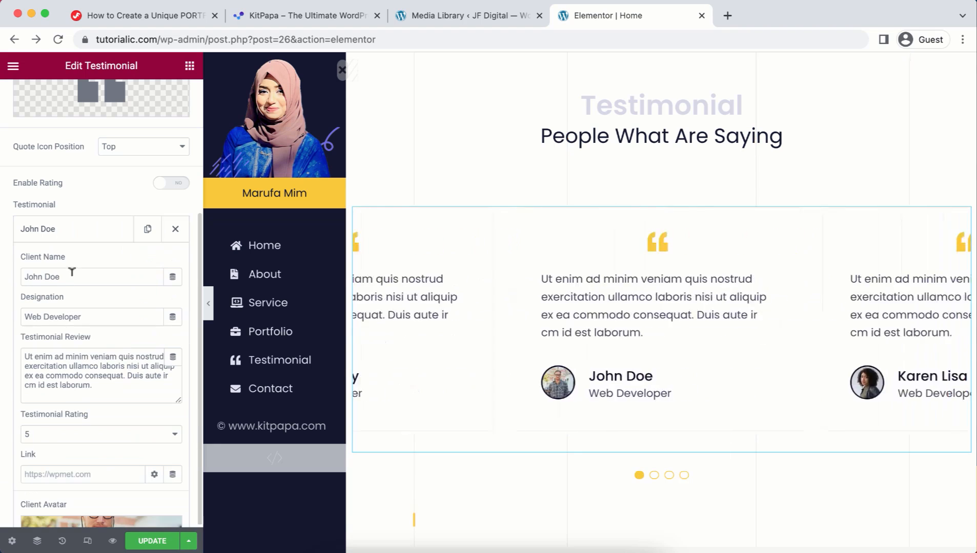
click(68, 276)
drag(45, 271, 23, 276)
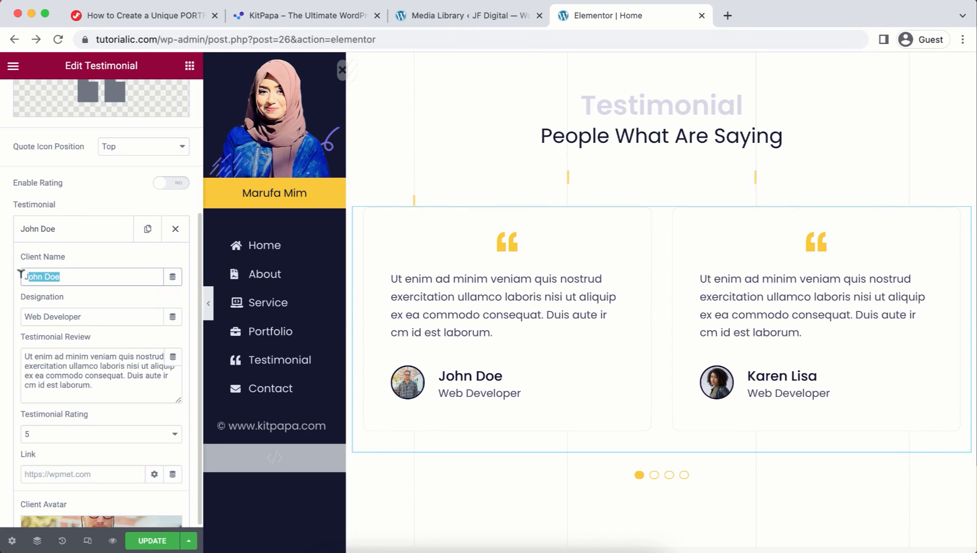
key(BackSpace)
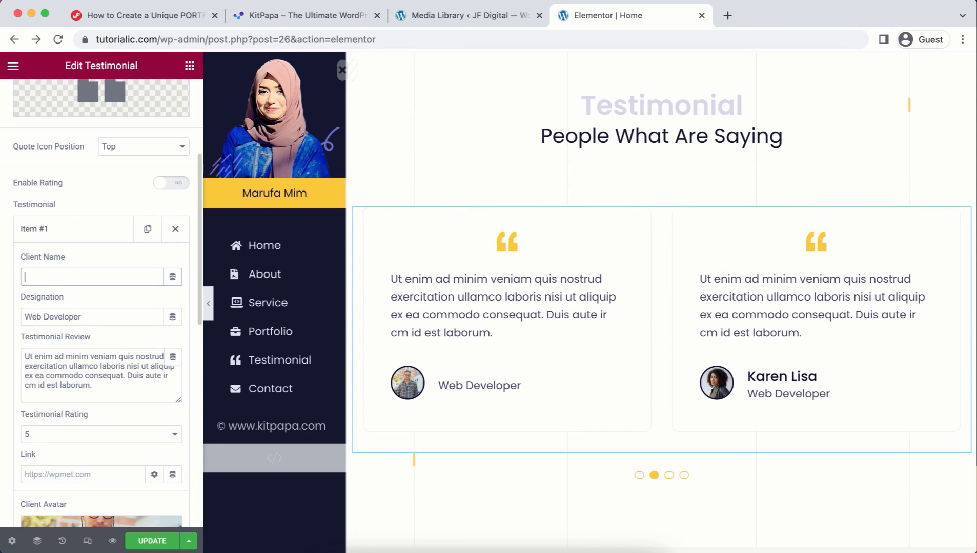
text(John Smith)
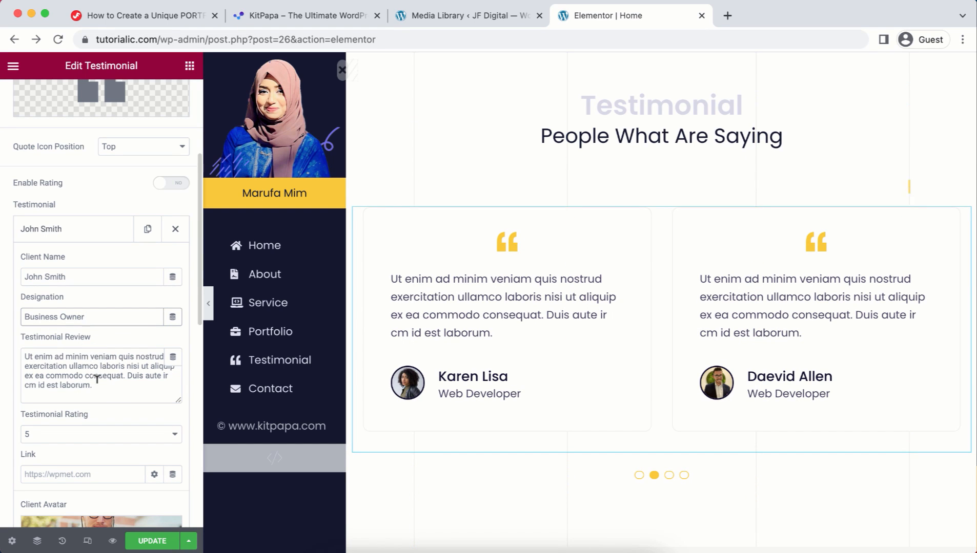
scroll(7, 417, down, 4)
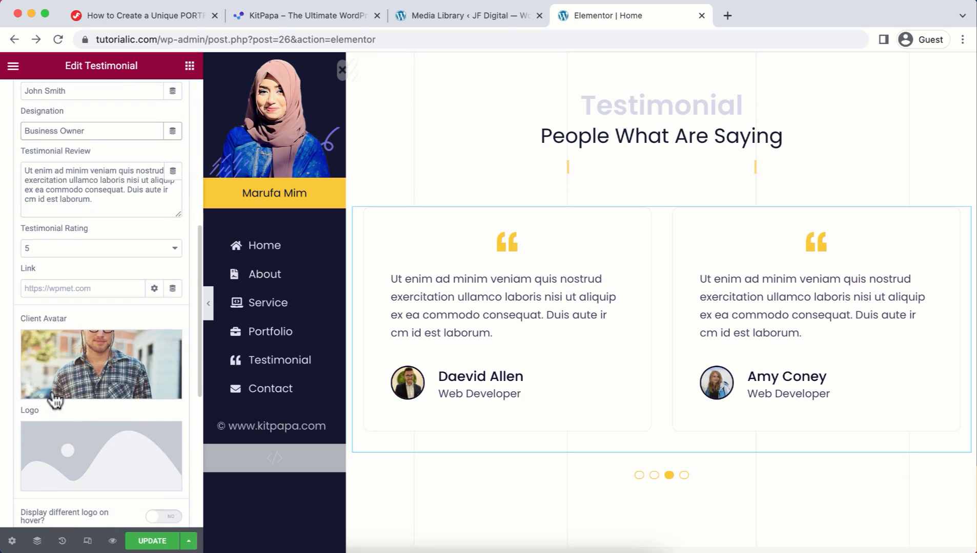
Step: Upload a portrait of a man in an orange jacket as the first testimonial's client avatar
click(93, 353)
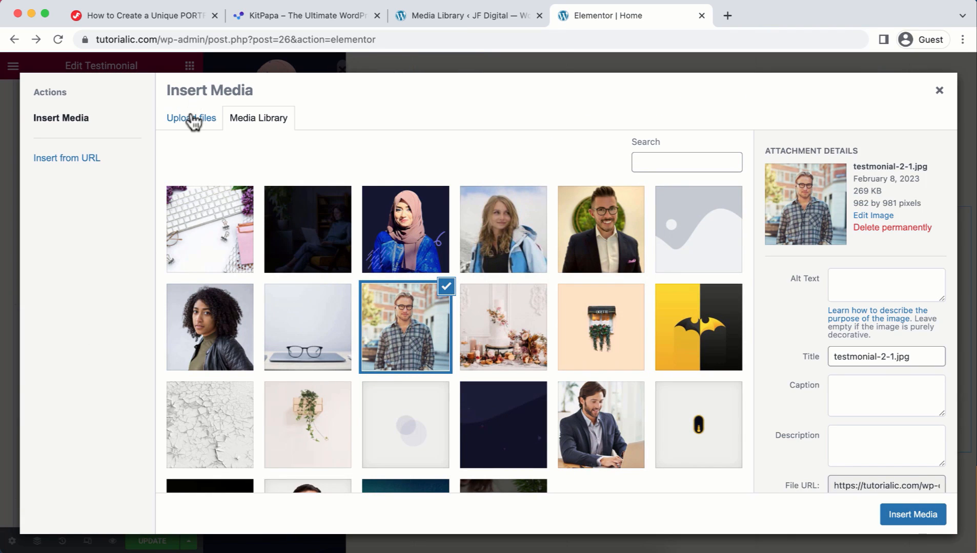
click(193, 122)
click(539, 320)
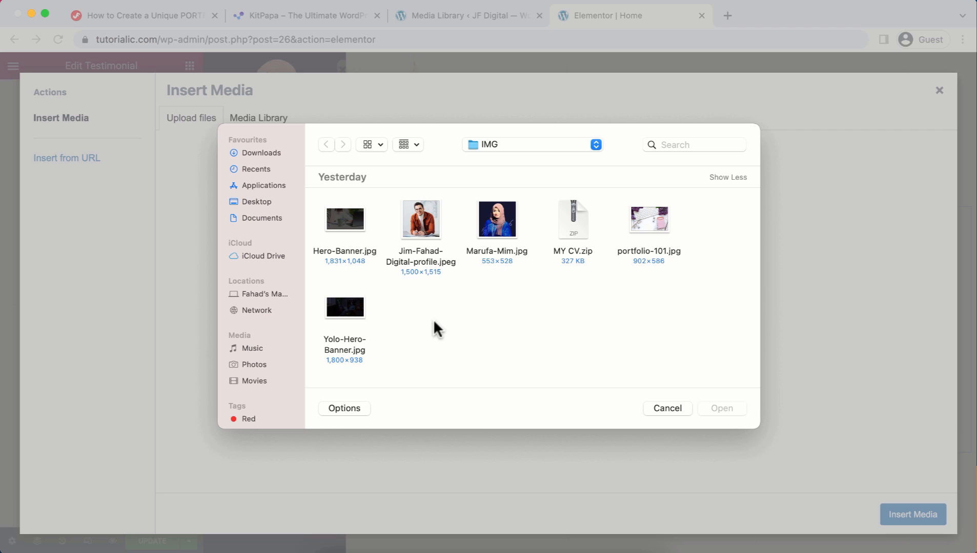
click(416, 226)
click(743, 410)
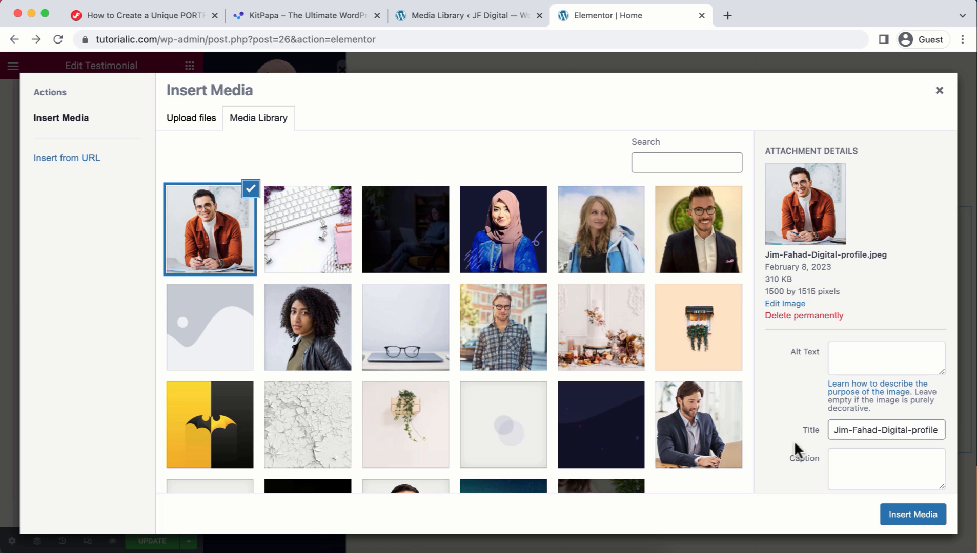
click(896, 513)
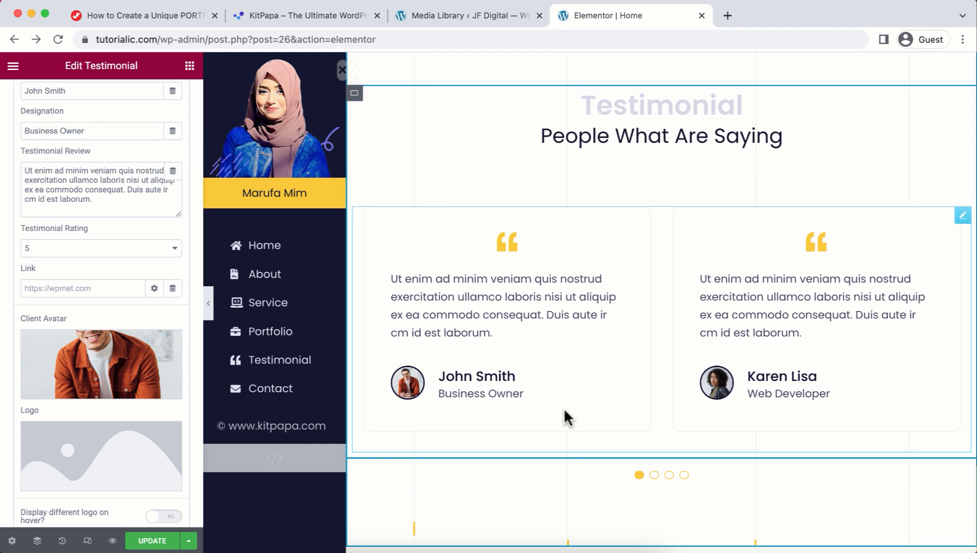
Step: Open the Design Package's Buy Now button settings in the pricing section, then scroll down to Contact
scroll(564, 409, down, 10)
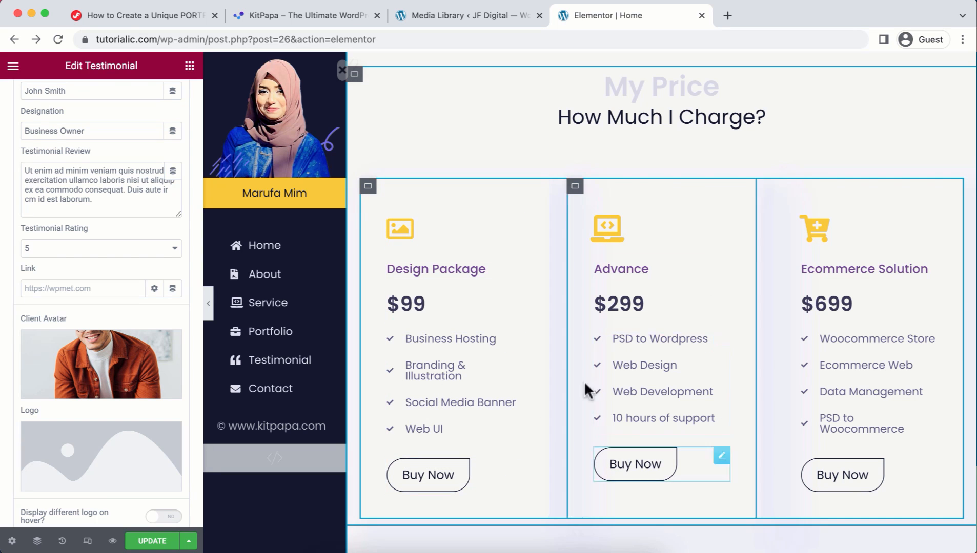
click(442, 481)
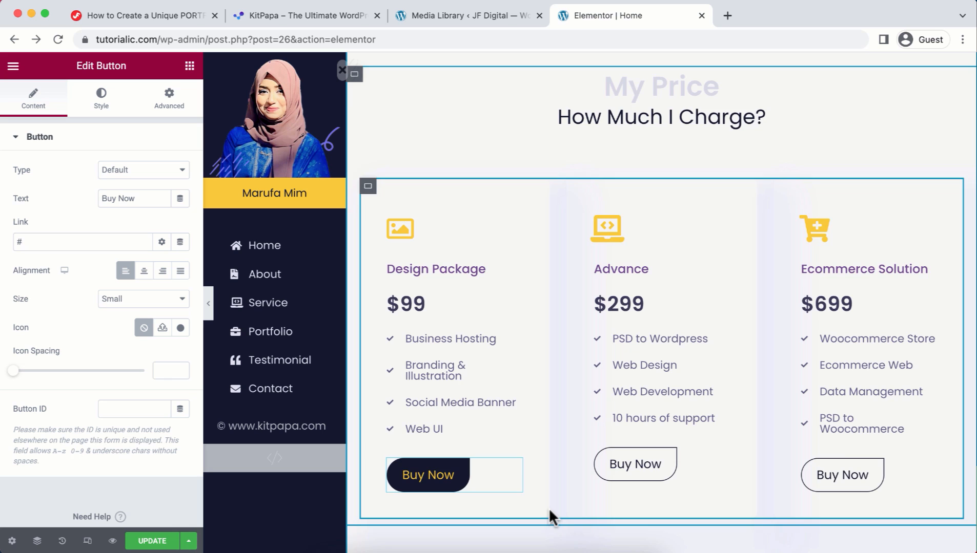
scroll(548, 509, down, 2)
scroll(549, 509, down, 9)
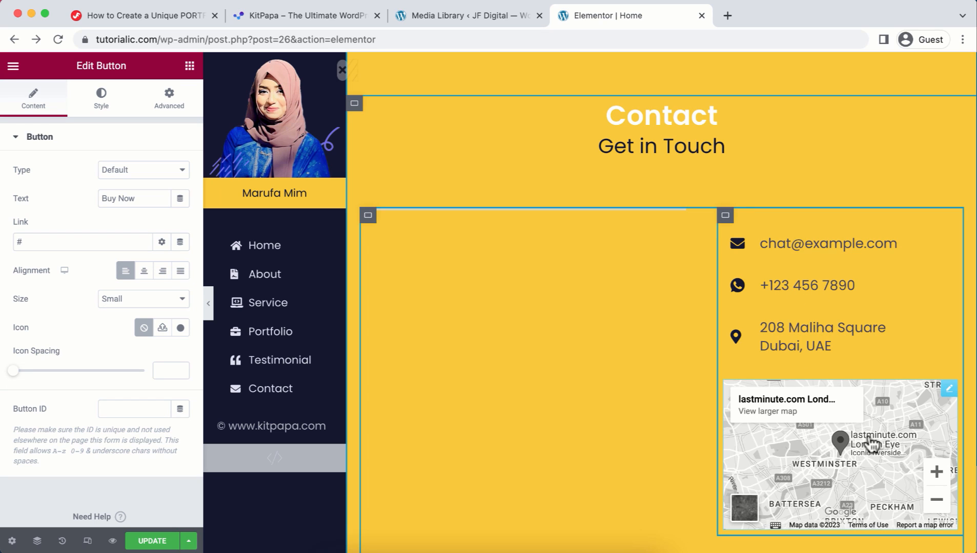
Step: Set the London Eye contact map's zoom to 11 and update the Home page
click(949, 390)
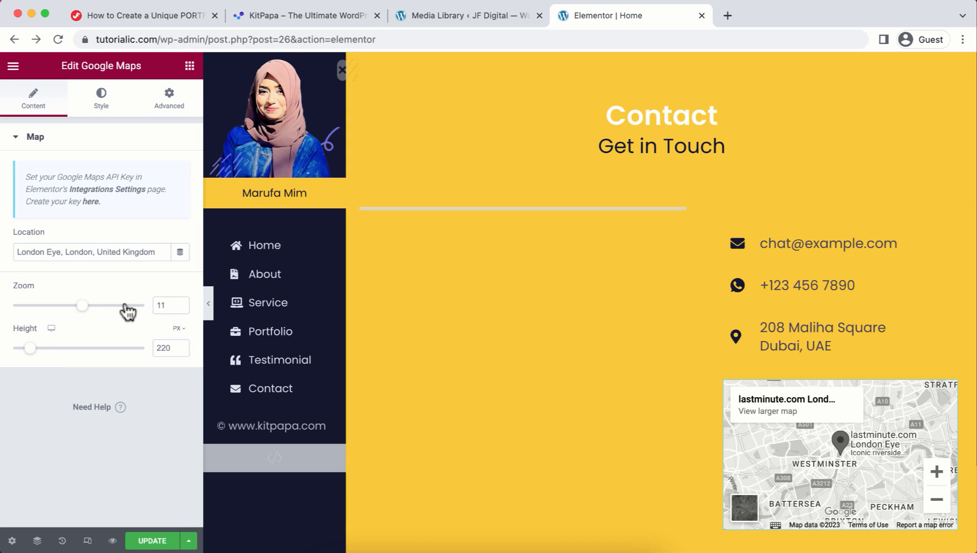
mouse_move(81, 310)
mouse_down()
mouse_move(96, 311)
mouse_move(81, 310)
mouse_up()
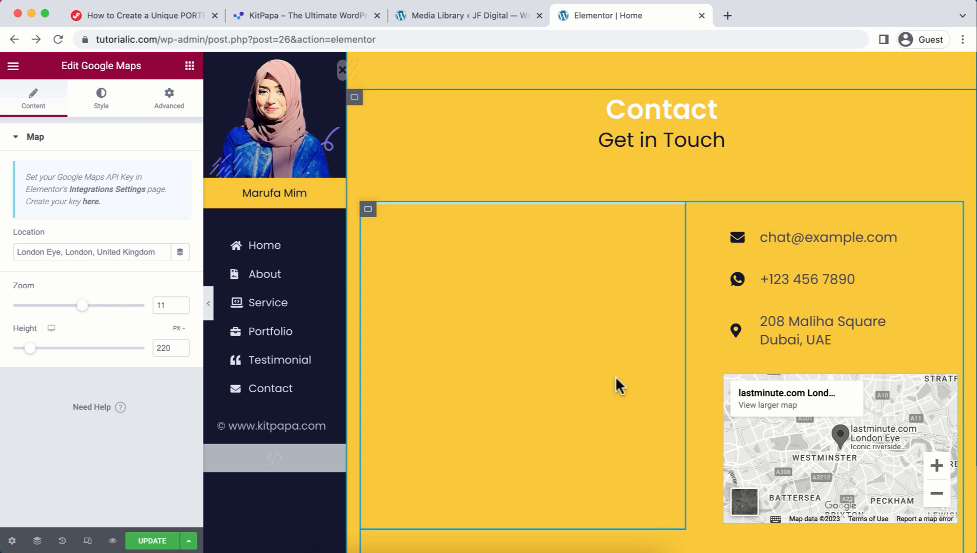
scroll(615, 369, down, 3)
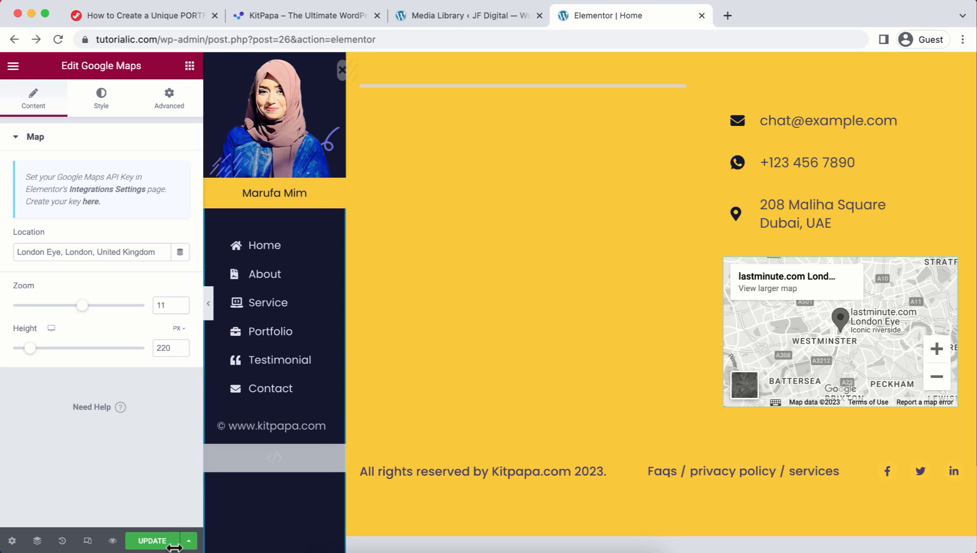
click(153, 542)
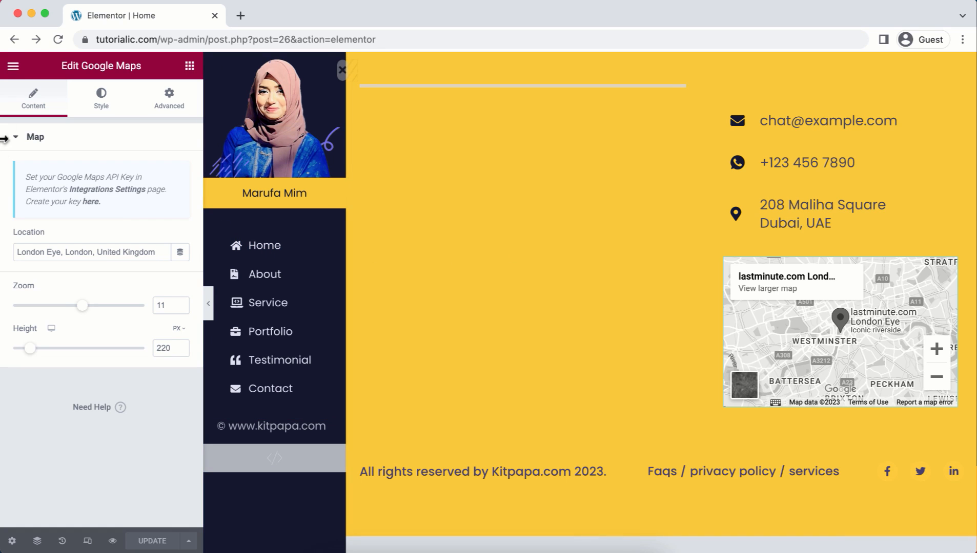
Step: Exit Elementor and start a new form via WPForms > Add New
click(12, 72)
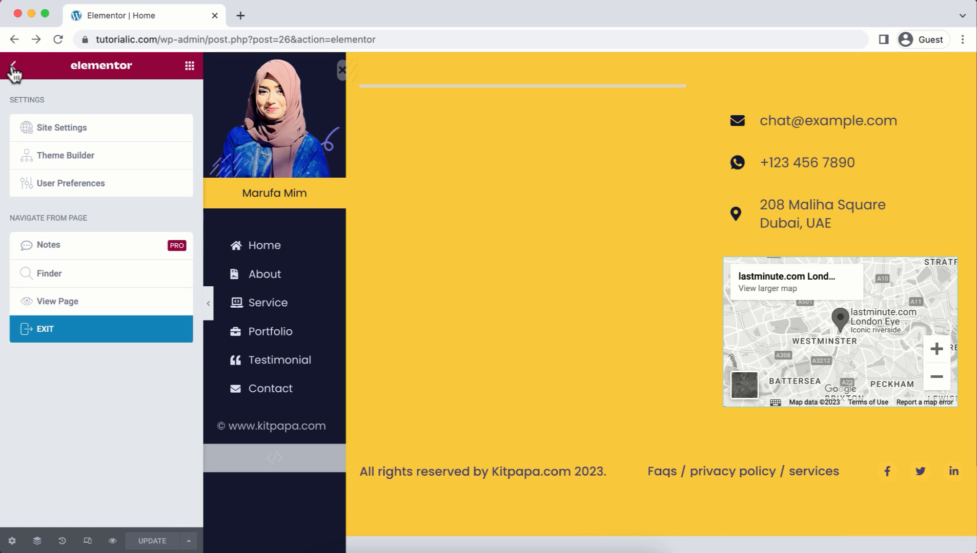
click(57, 338)
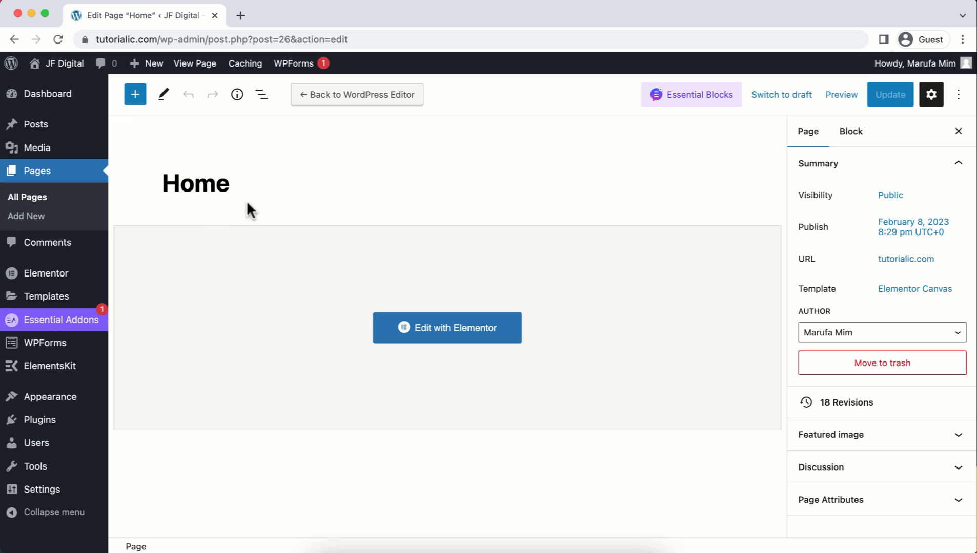
mouse_move(63, 352)
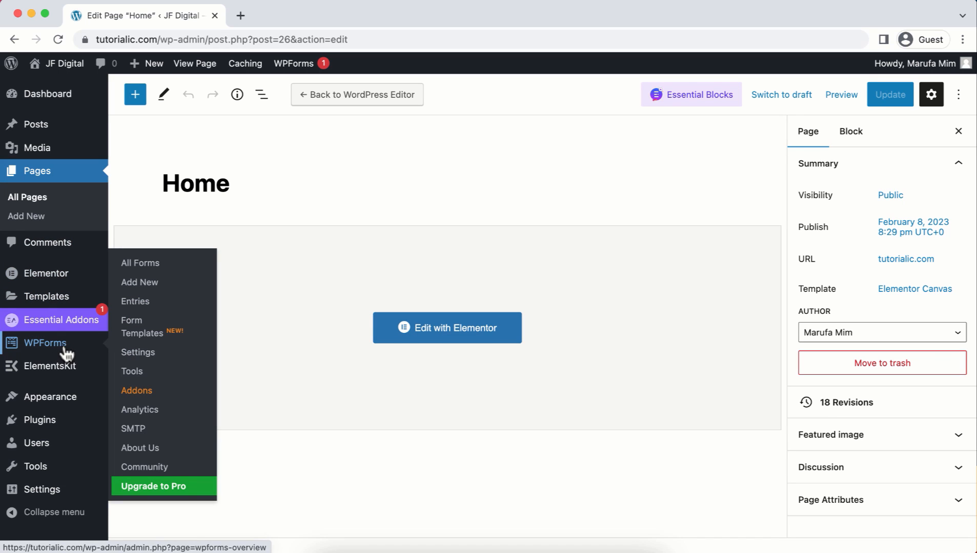
click(148, 286)
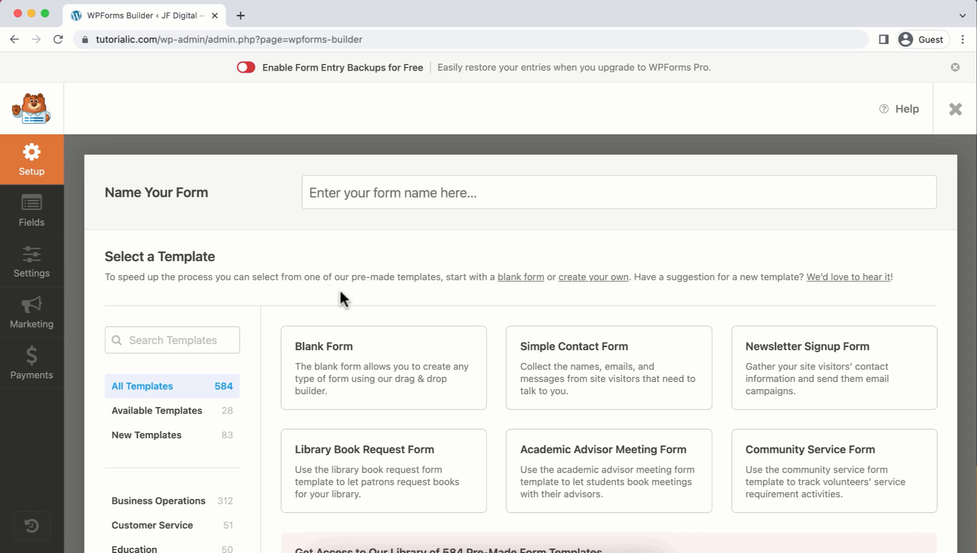
Step: Name the form 'My Form' and build it from the Simple Contact Form template
click(355, 179)
text(My Form)
mouse_move(550, 381)
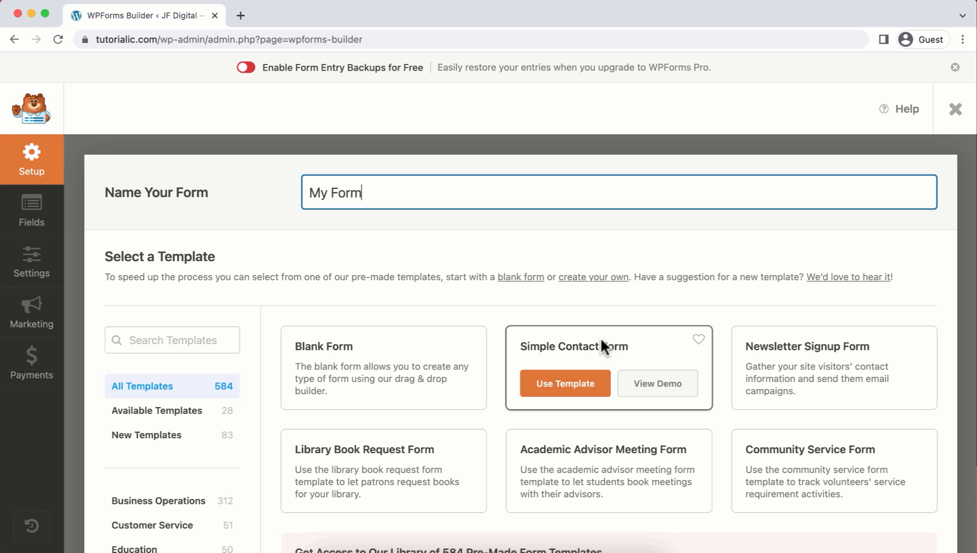
click(592, 385)
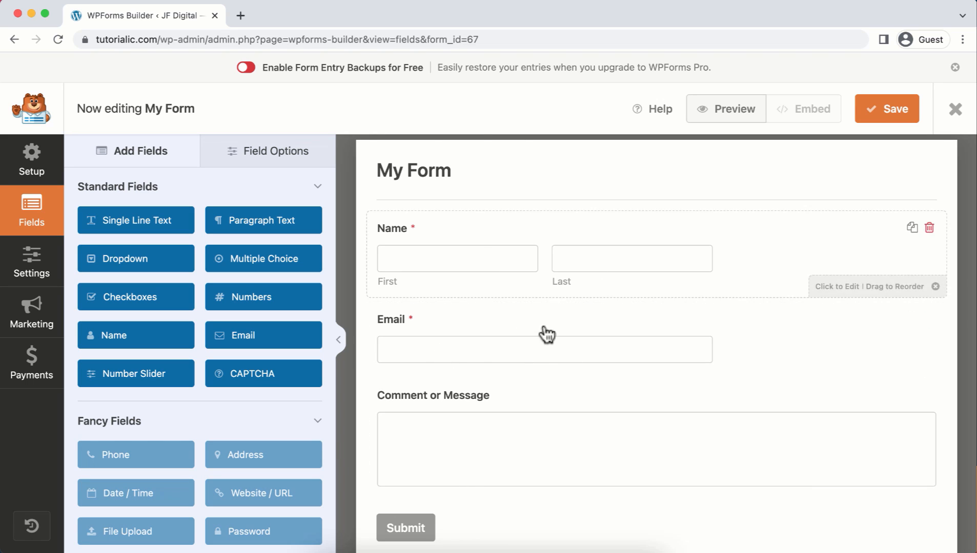
Step: Make the Name field a single Simple box with placeholder 'Your Name'
click(457, 232)
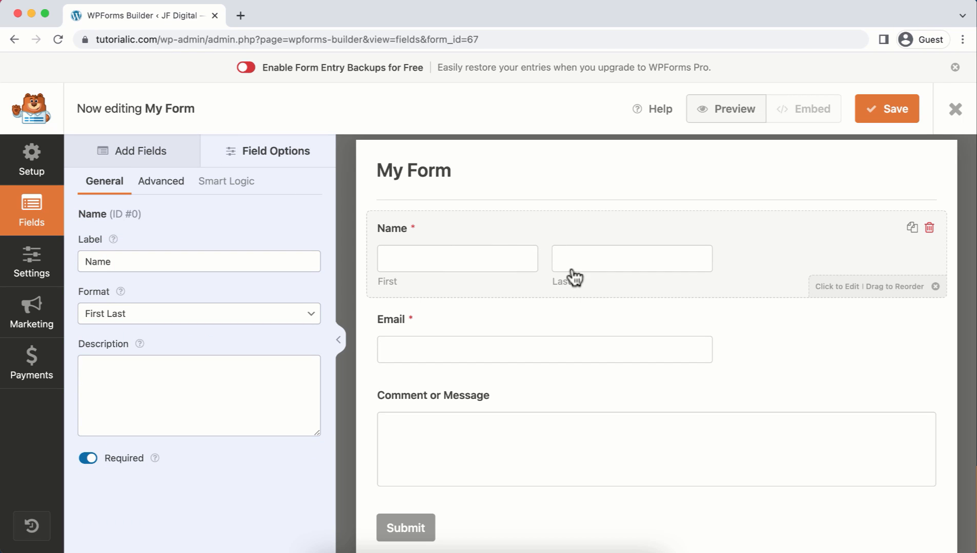
click(308, 321)
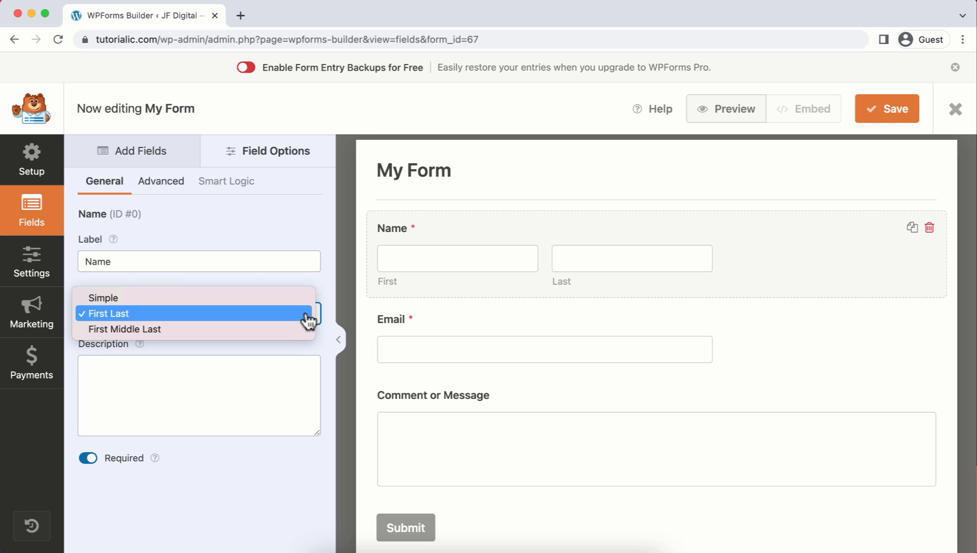
click(281, 299)
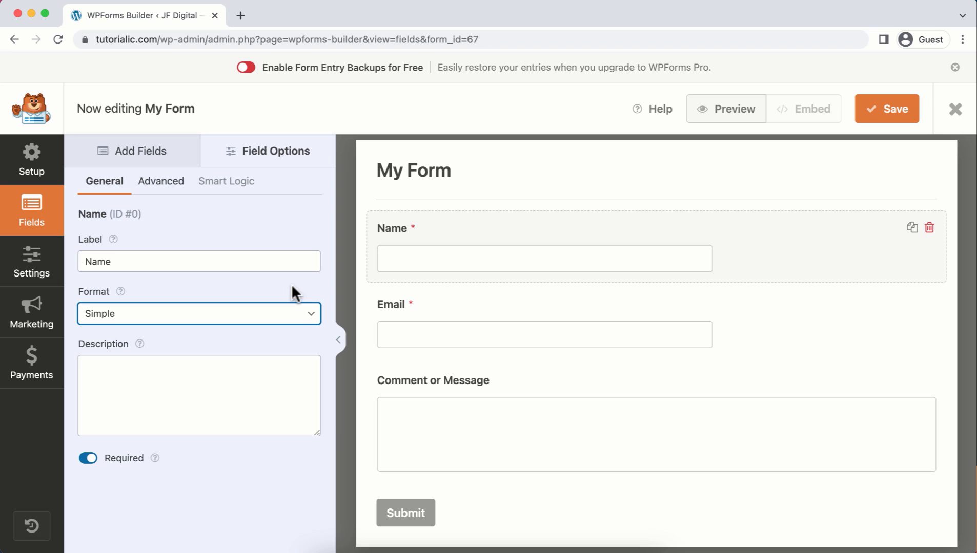
click(158, 191)
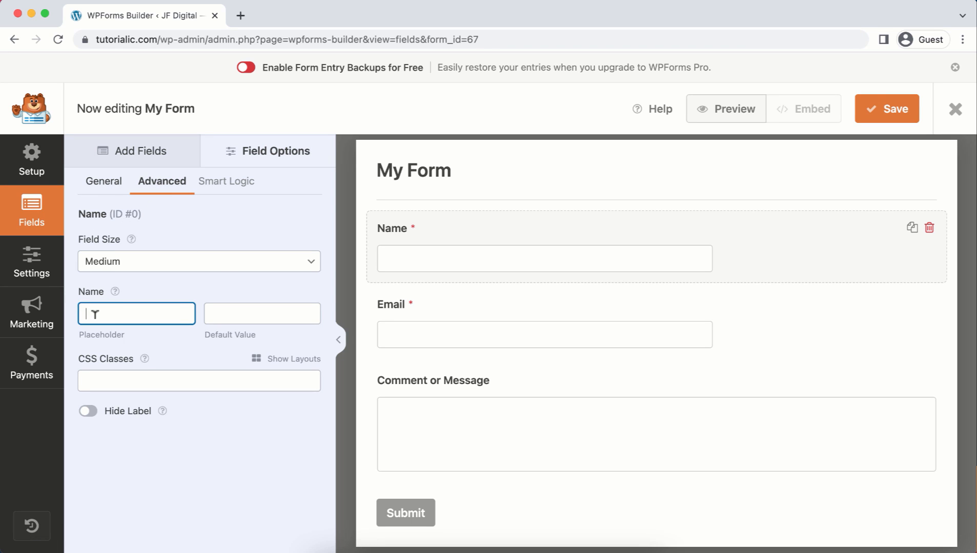
text(Your Name)
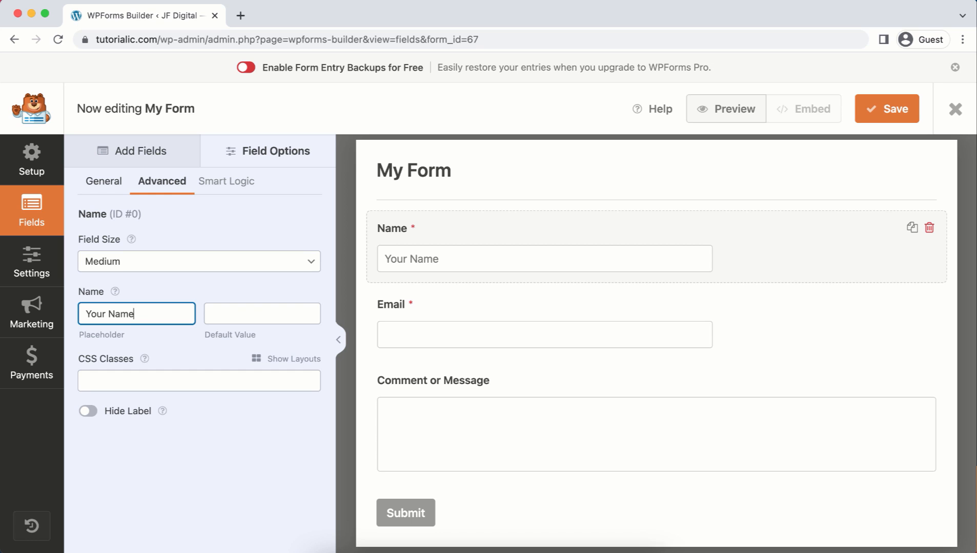
Step: Give the Email field placeholder 'Your Email' and the message field 'Your Message'
click(446, 316)
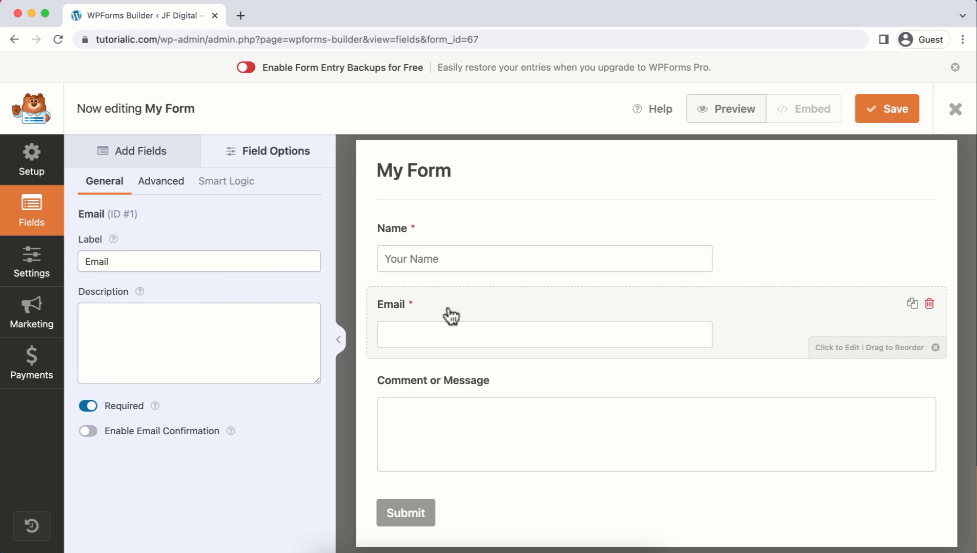
click(170, 191)
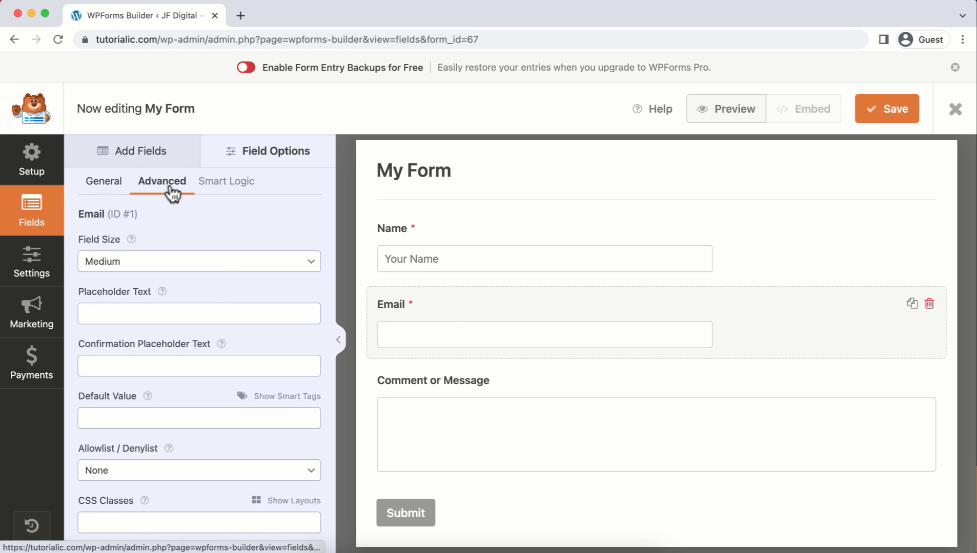
click(115, 313)
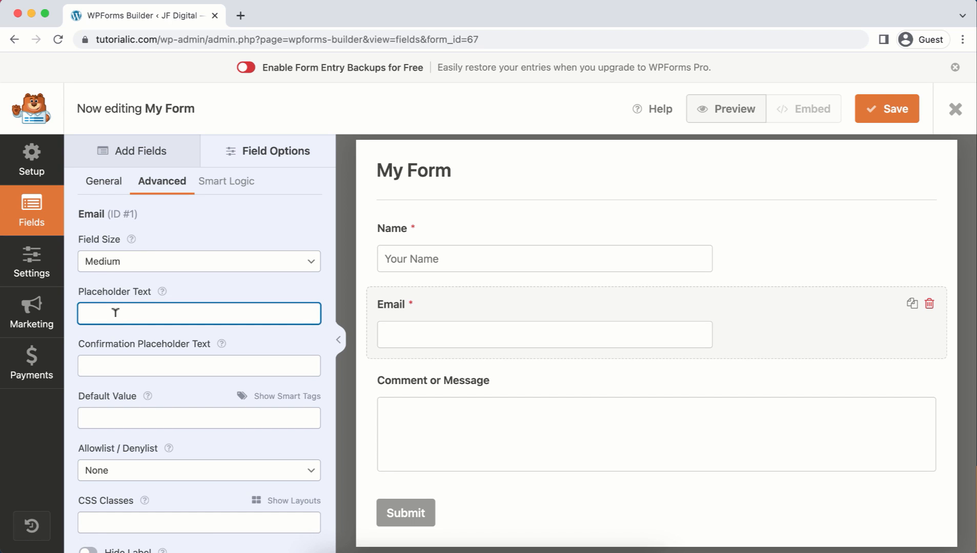
text(Your Email)
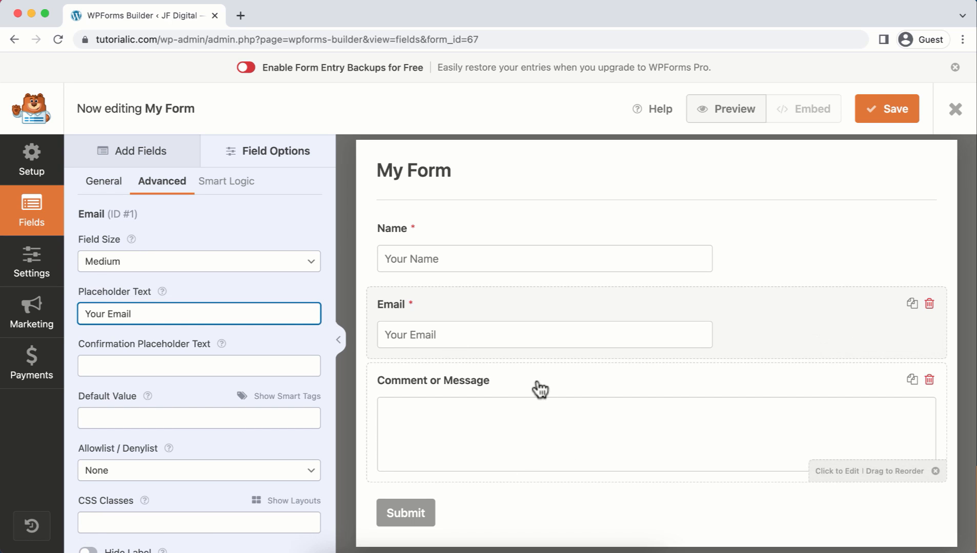
click(538, 388)
click(167, 186)
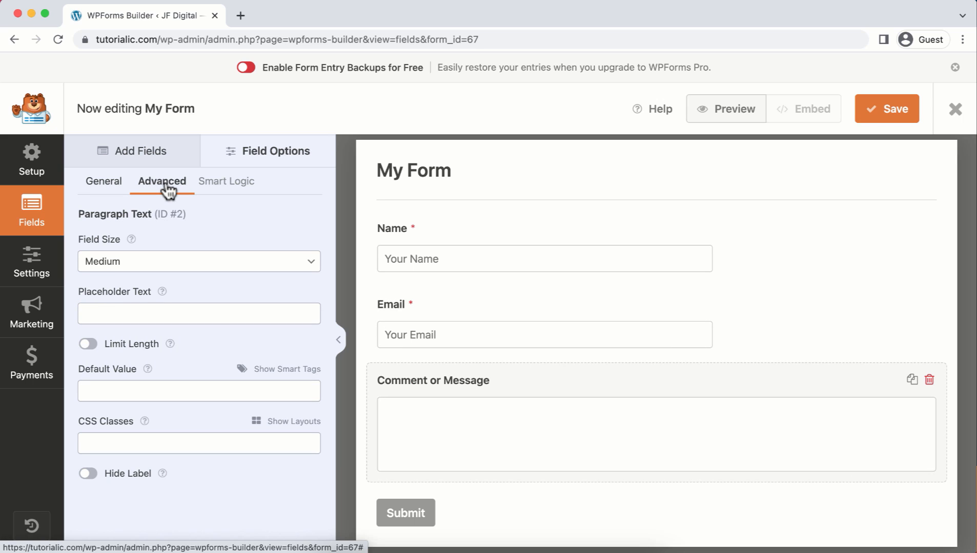
click(136, 303)
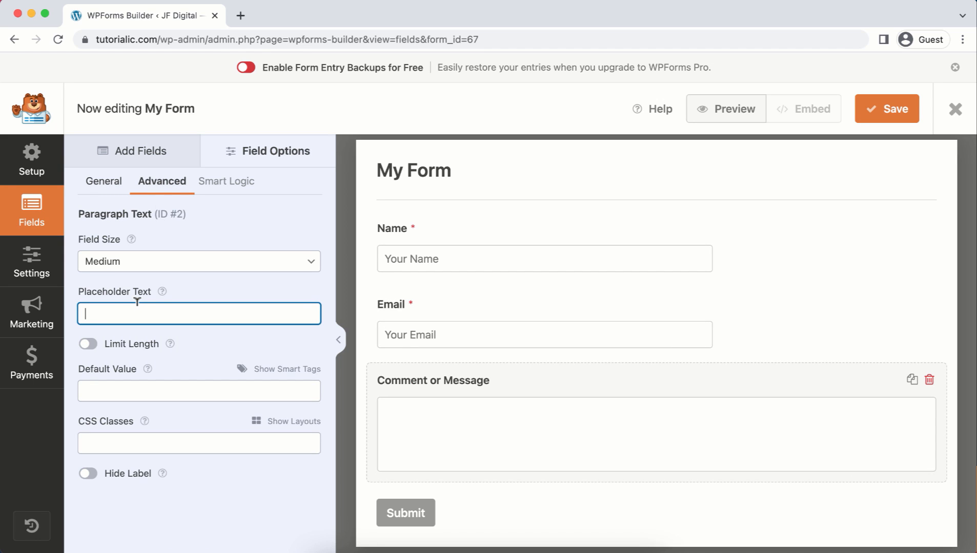
text(Your Message)
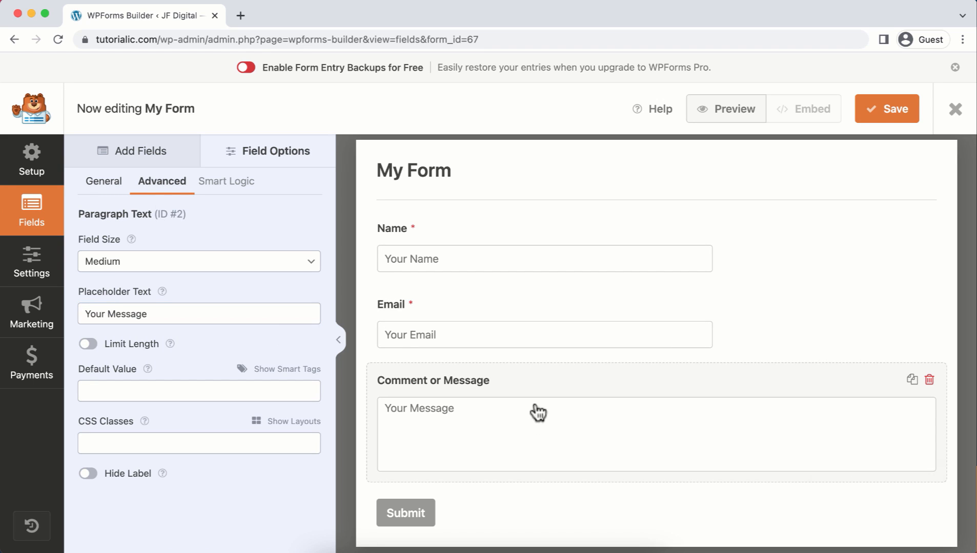
click(410, 514)
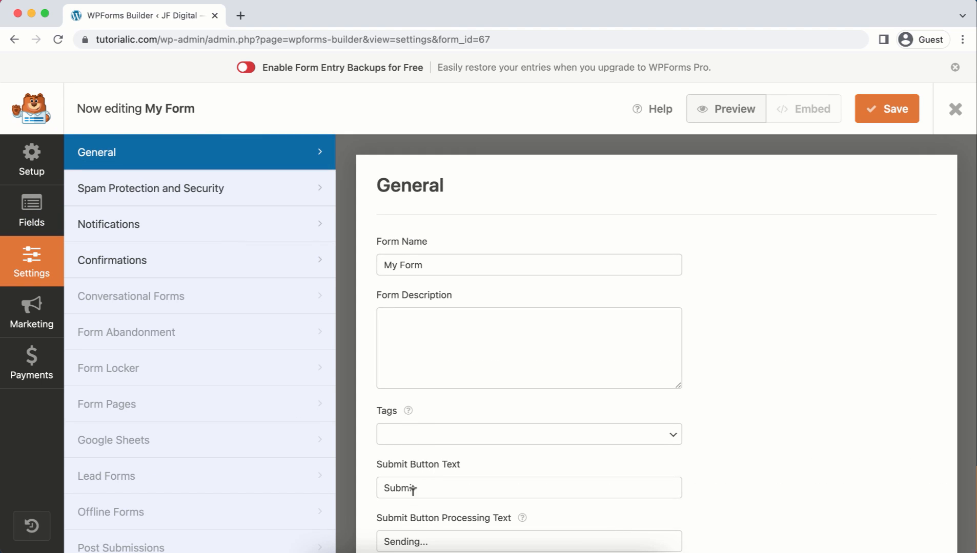
Step: Change the submit button text to 'Send Me' and exit the builder to Forms Overview
drag(416, 487, 382, 481)
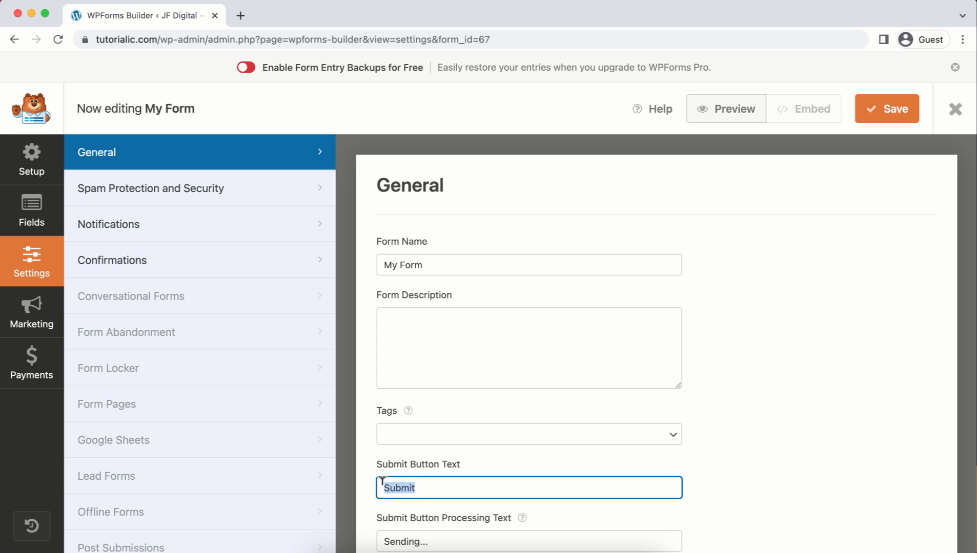
text(Send Me)
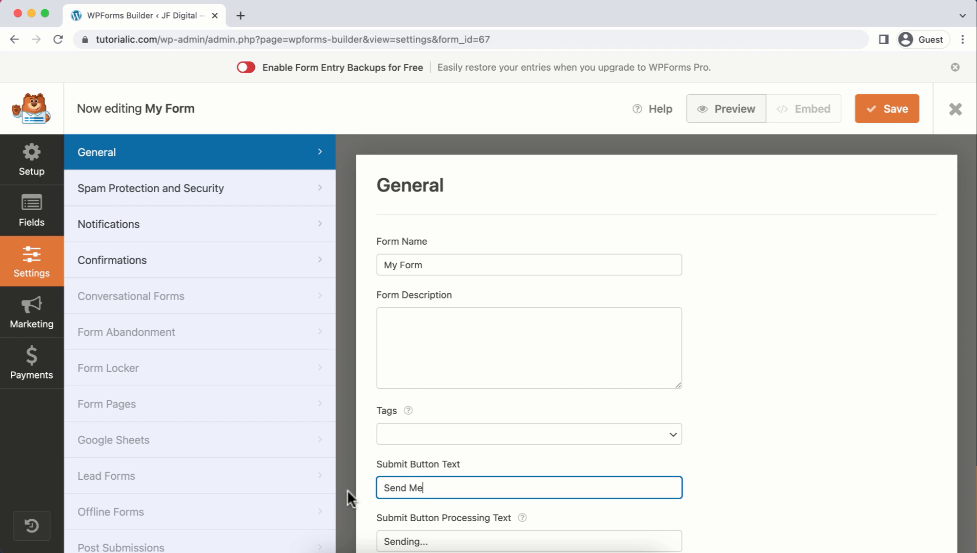
click(234, 237)
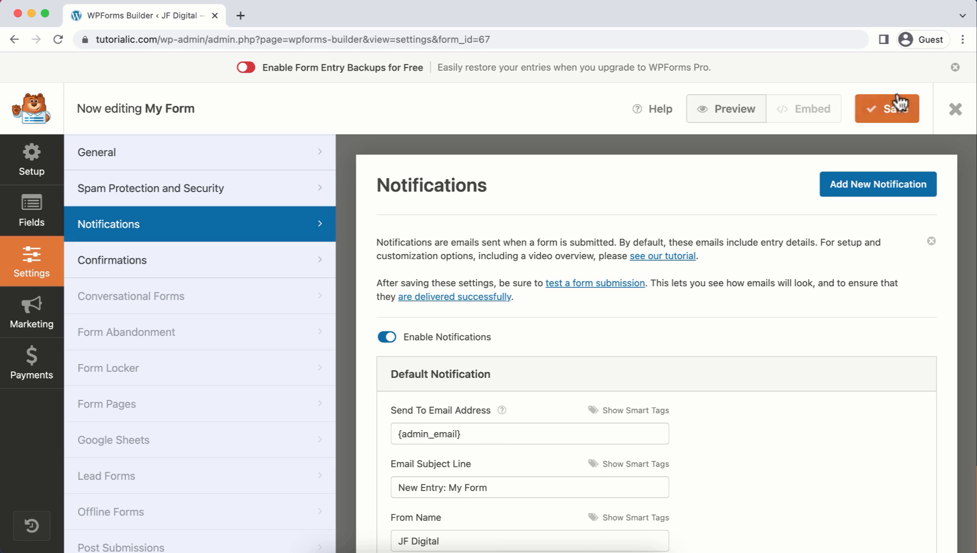
click(954, 116)
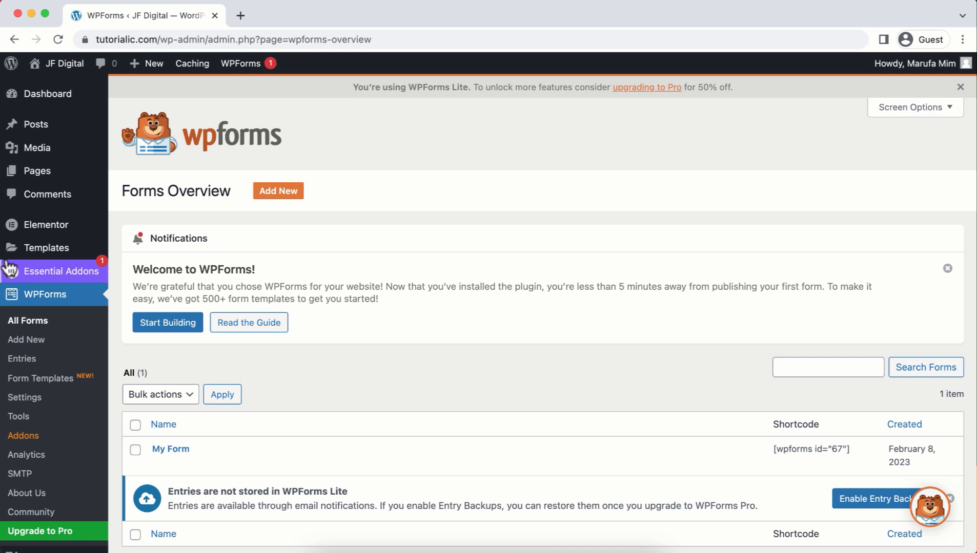
Step: From Pages > All Pages, edit the Home page with Elementor
mouse_move(74, 177)
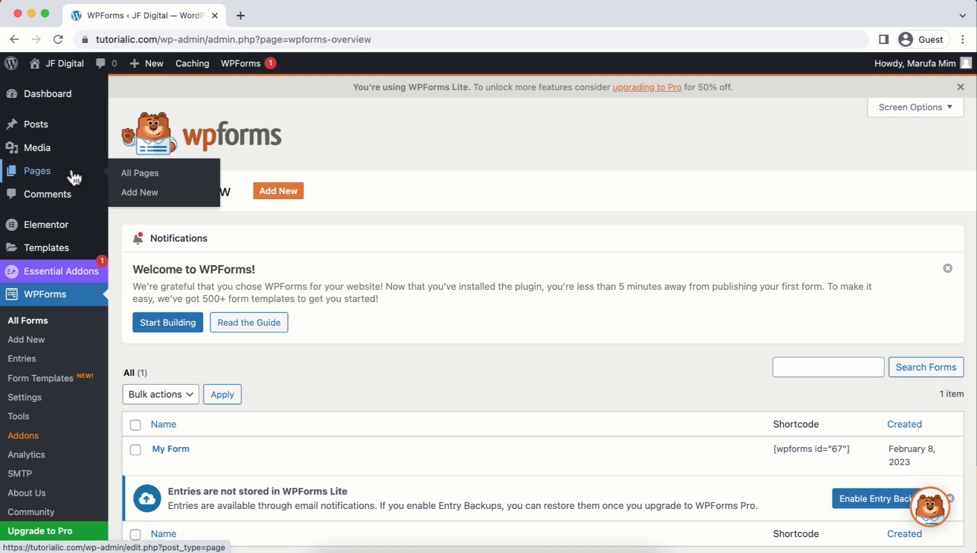
click(132, 176)
mouse_move(186, 449)
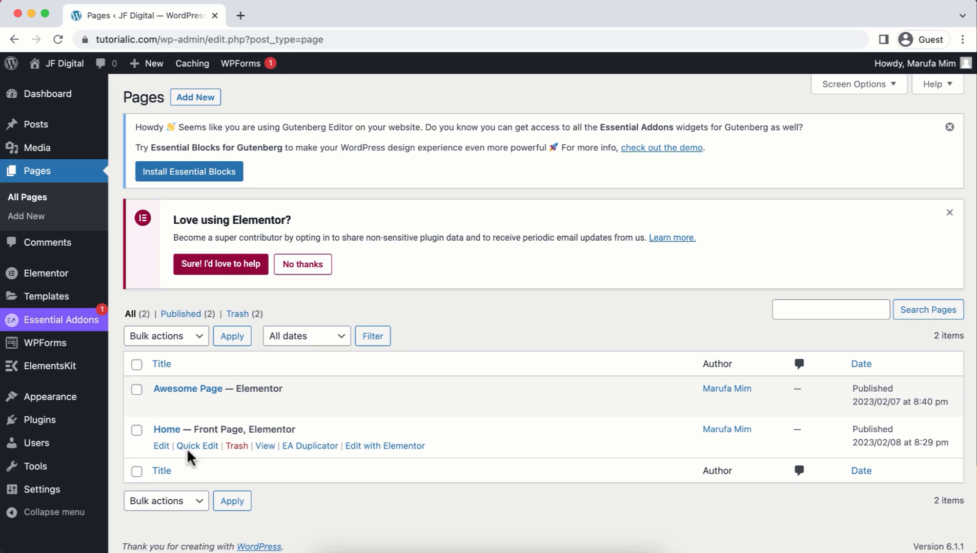
click(394, 449)
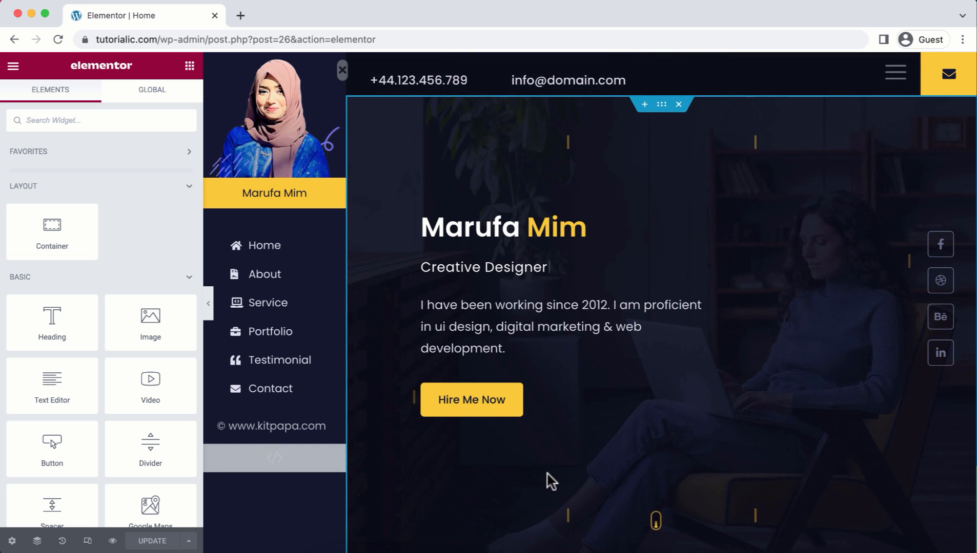
Step: Embed My Form in the Get in Touch WPForms widget, labels hidden and placeholders shown
scroll(546, 474, down, 15)
scroll(543, 487, down, 20)
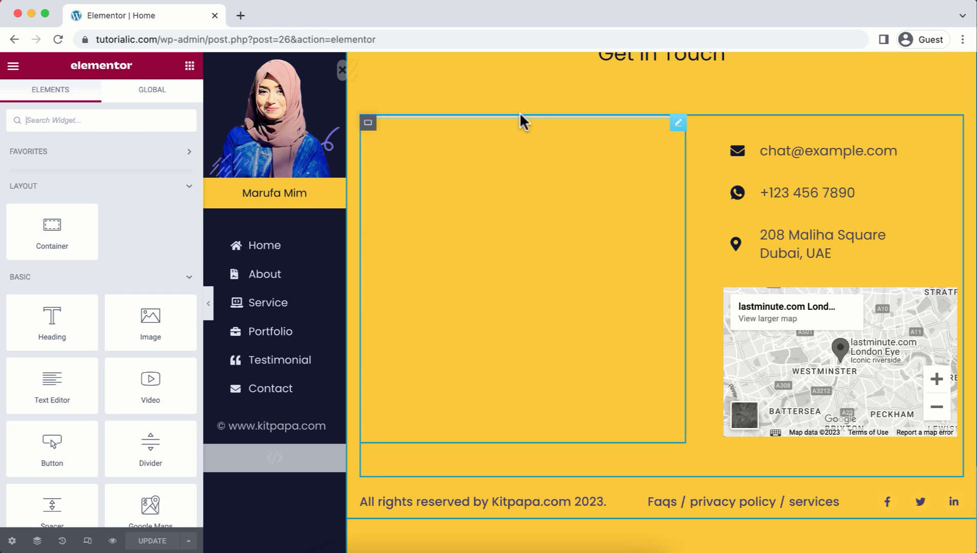
click(676, 128)
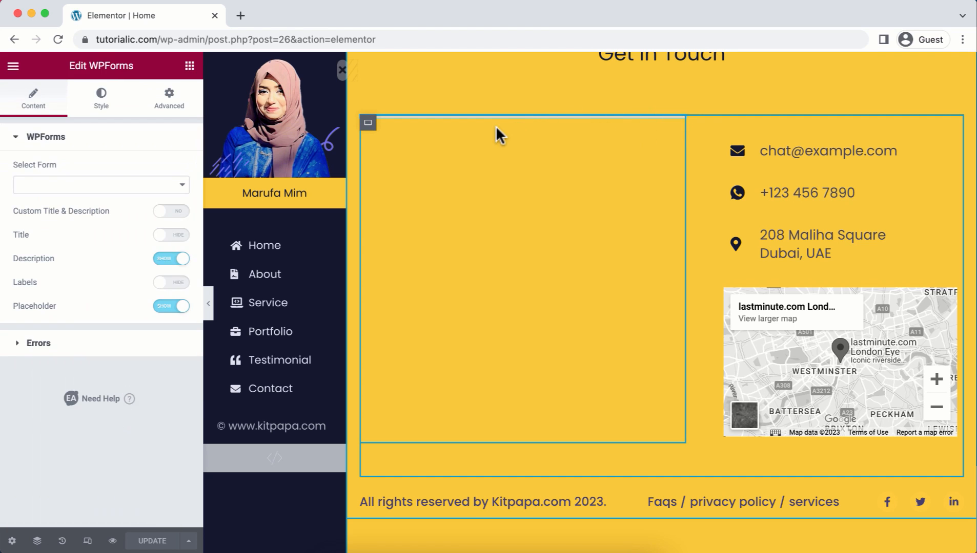
click(145, 190)
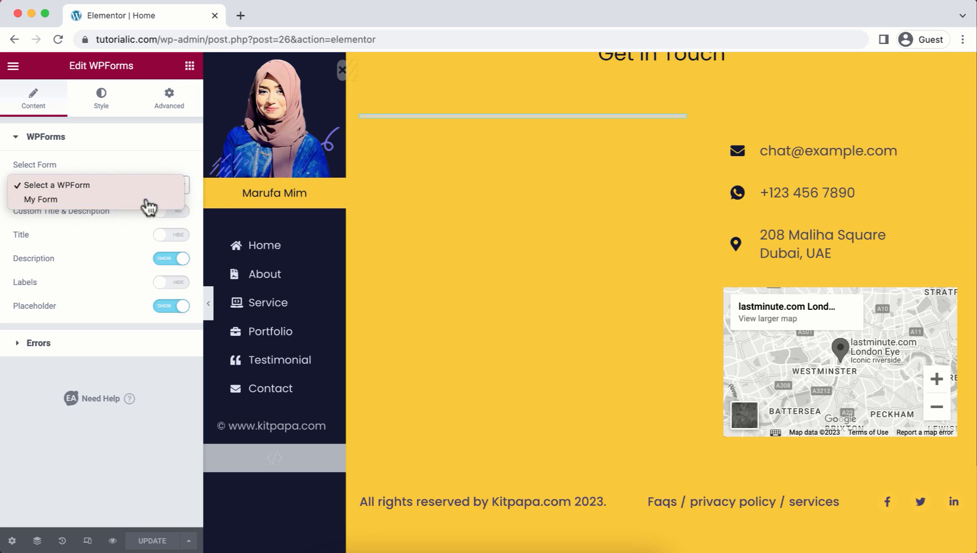
click(147, 199)
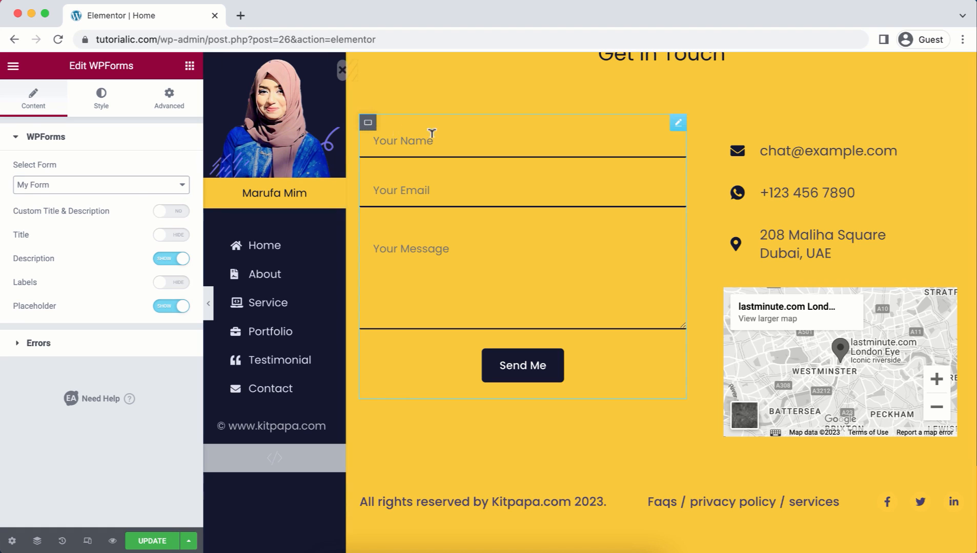
click(169, 307)
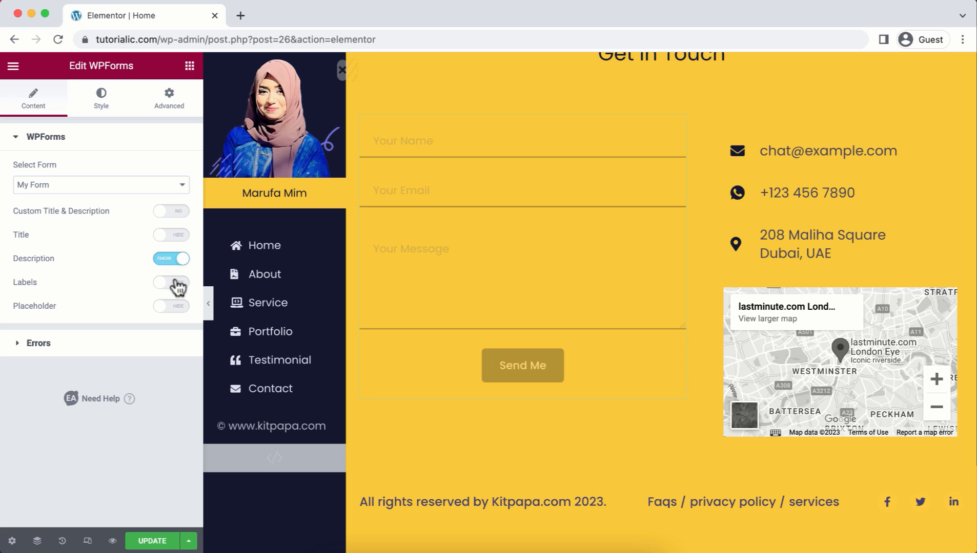
click(178, 285)
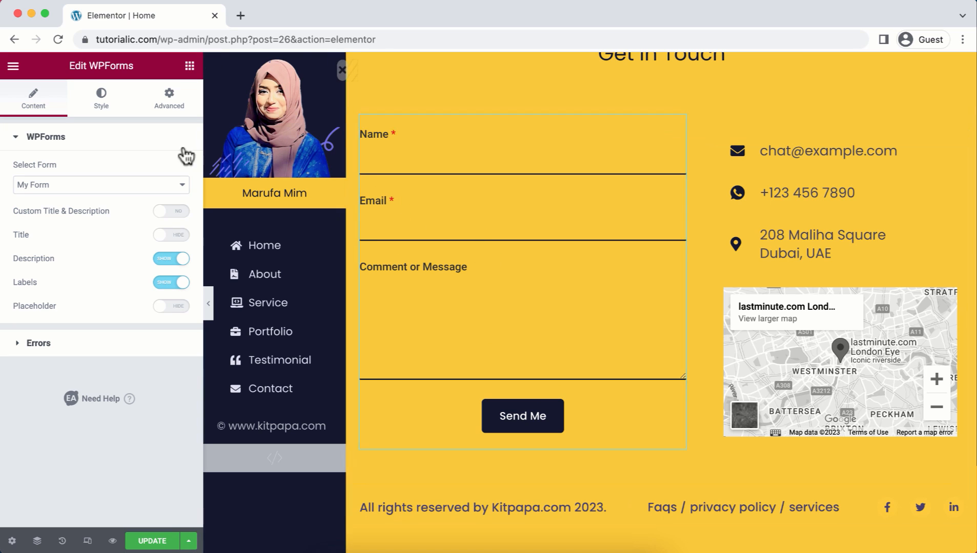
click(164, 284)
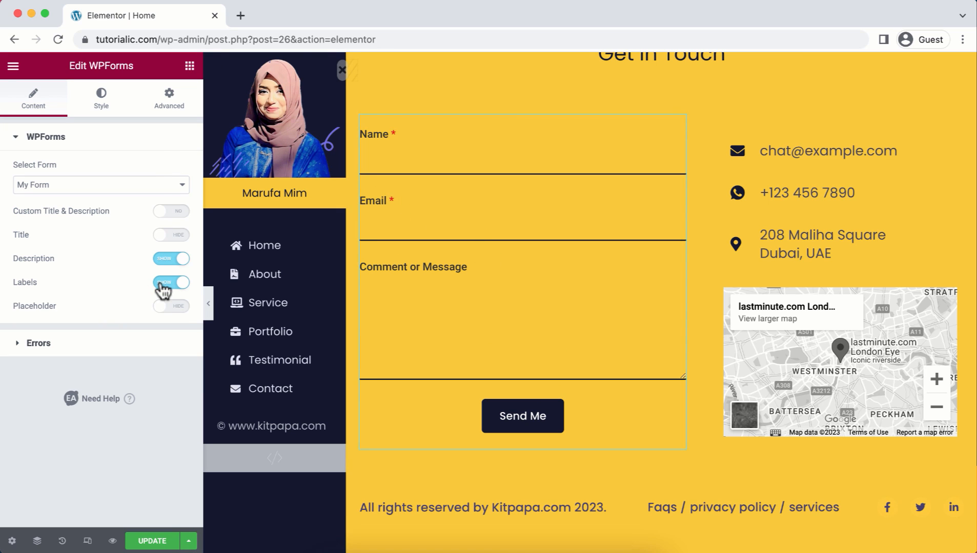
click(178, 307)
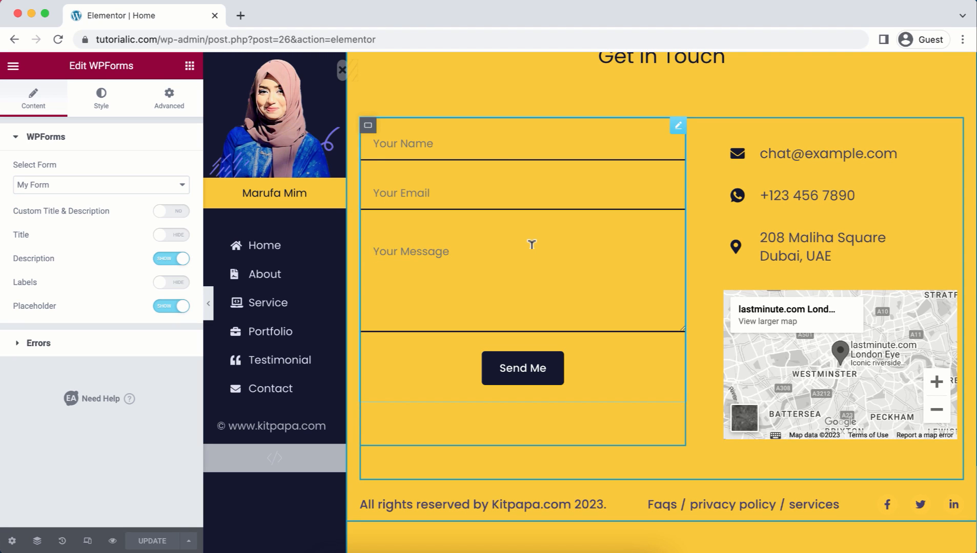
Step: Check the About menu link targets #about and view the About container's CSS ID 'about'
click(273, 250)
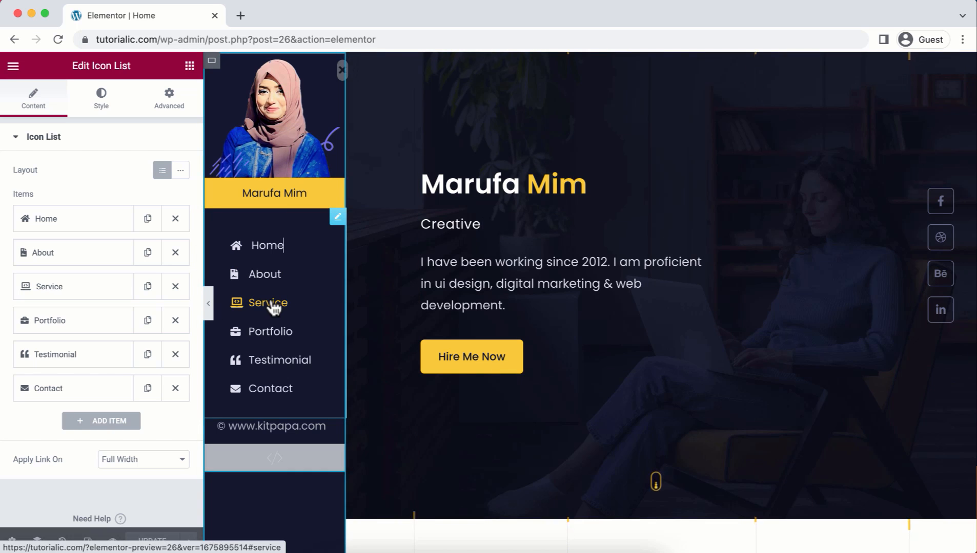
click(272, 306)
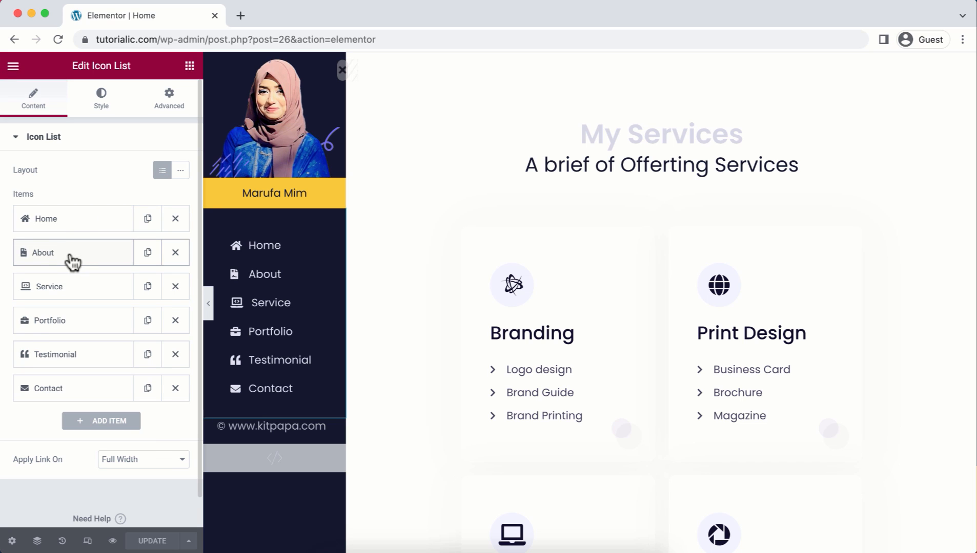
click(72, 262)
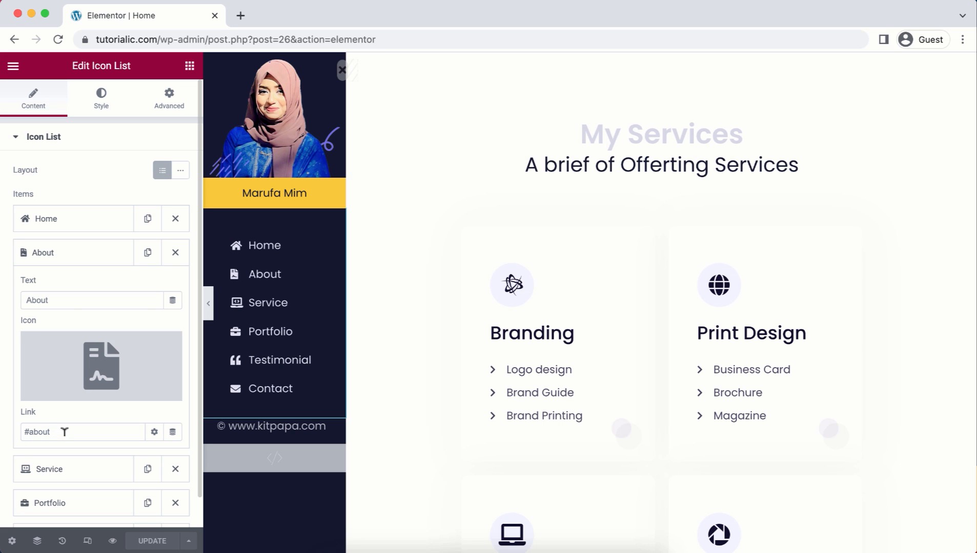
click(261, 277)
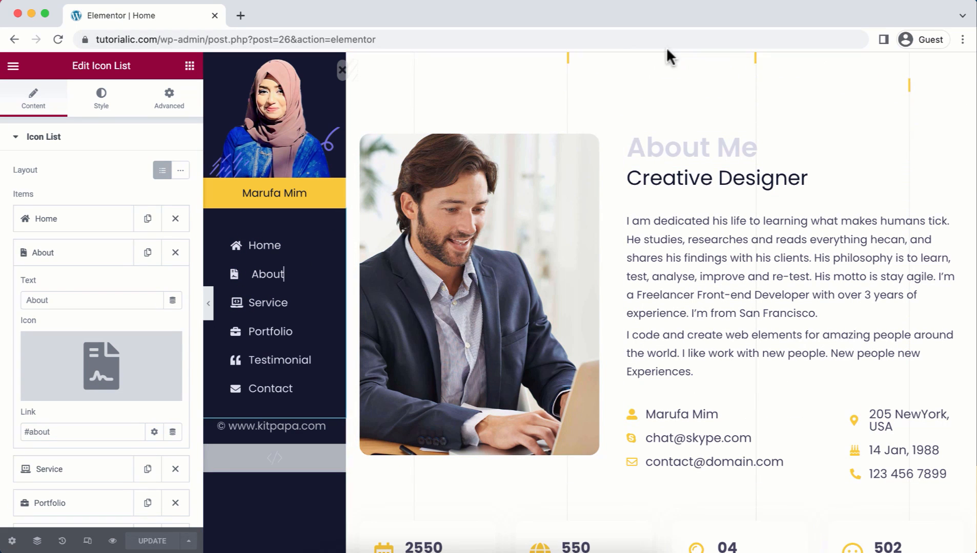
click(661, 61)
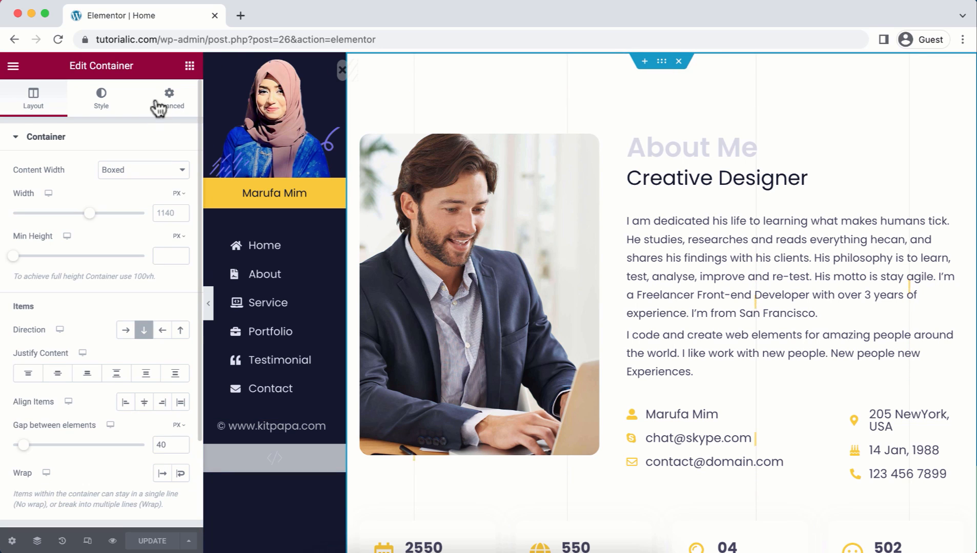
click(171, 105)
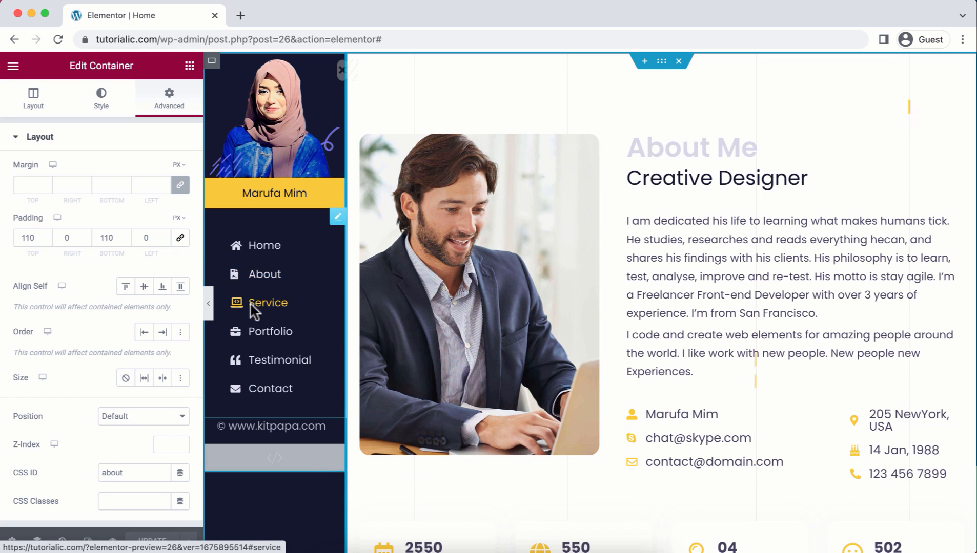
Step: Verify the Contact menu item links to #contact and the section's CSS ID is 'contact'
click(250, 393)
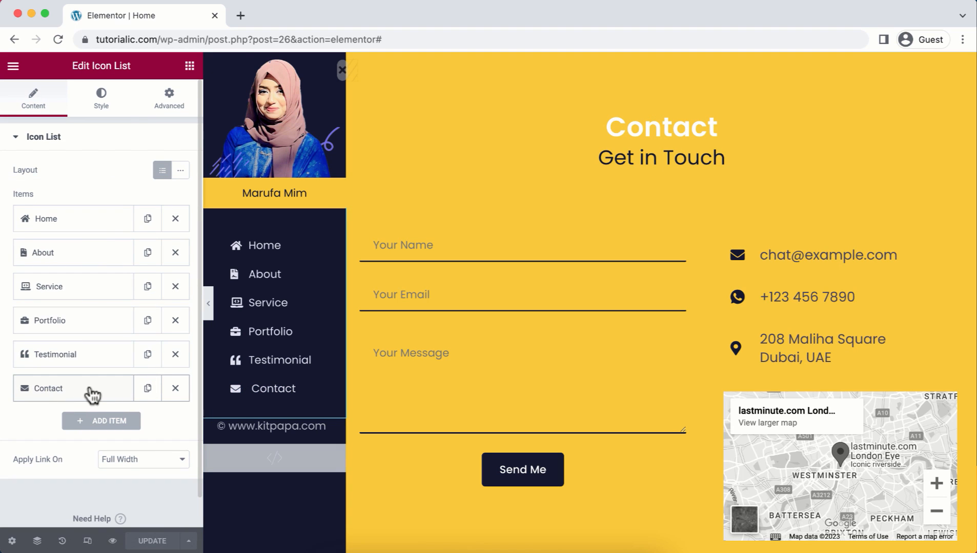
click(92, 390)
scroll(52, 377, down, 4)
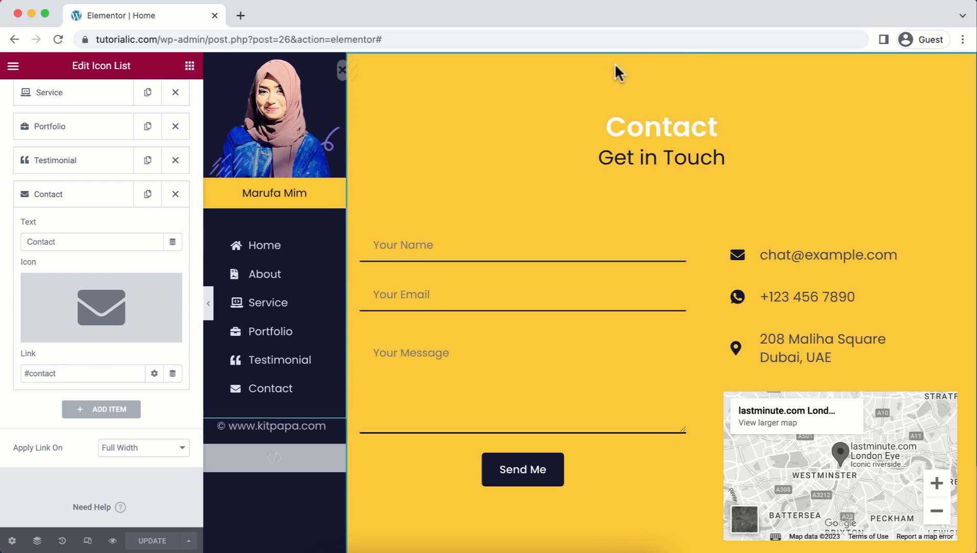
scroll(625, 72, up, 1)
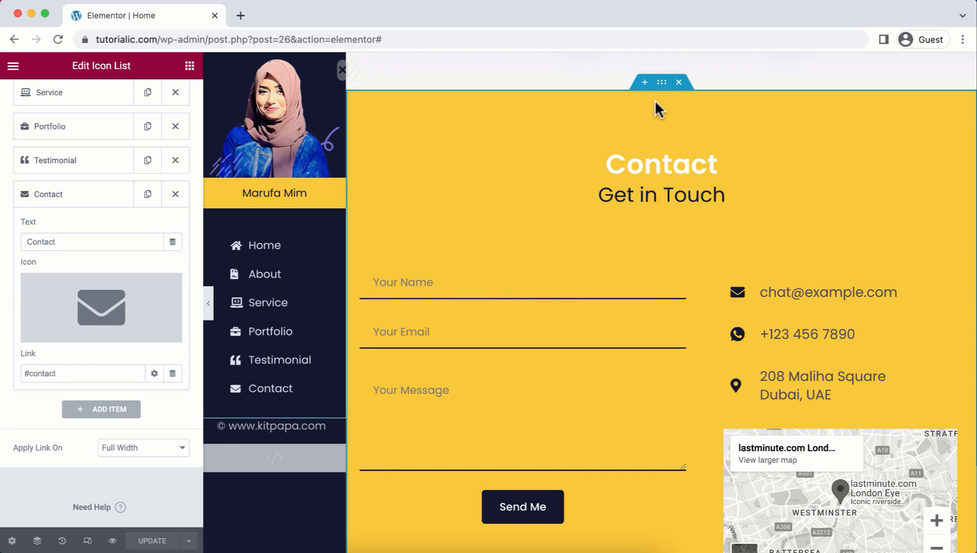
click(662, 83)
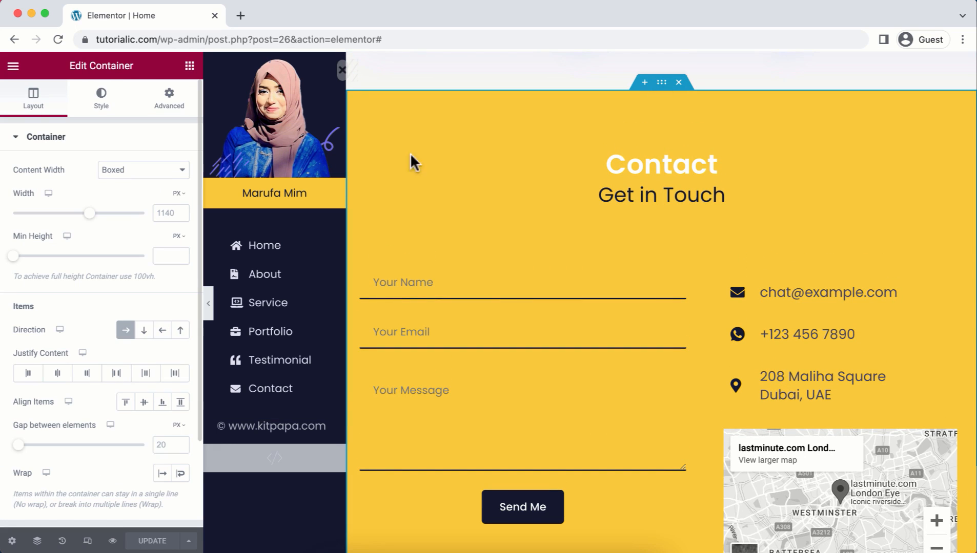
click(174, 97)
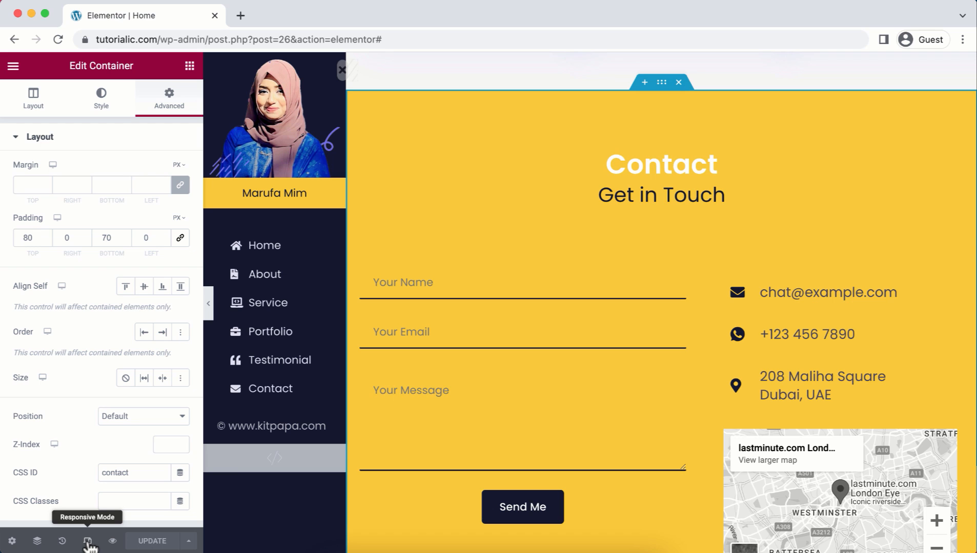
click(88, 542)
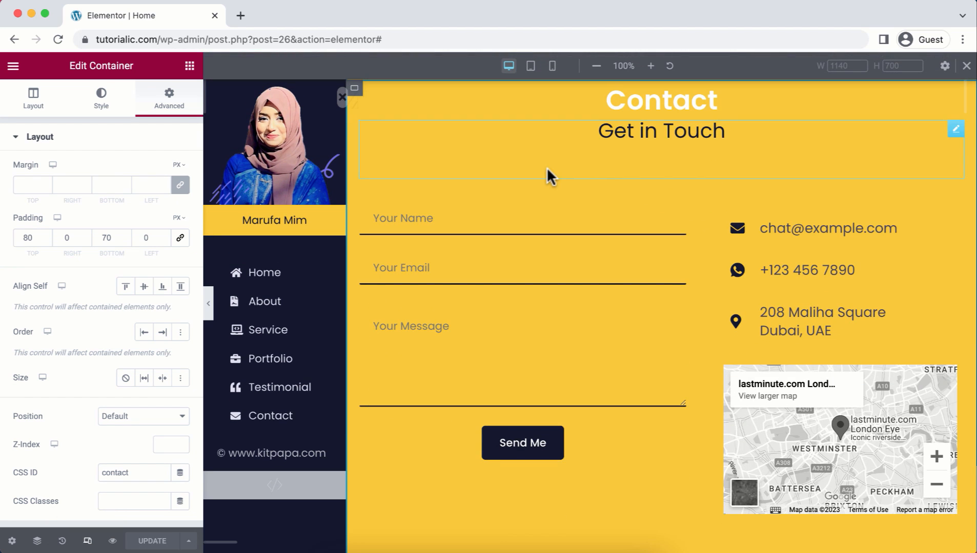
scroll(547, 175, up, 12)
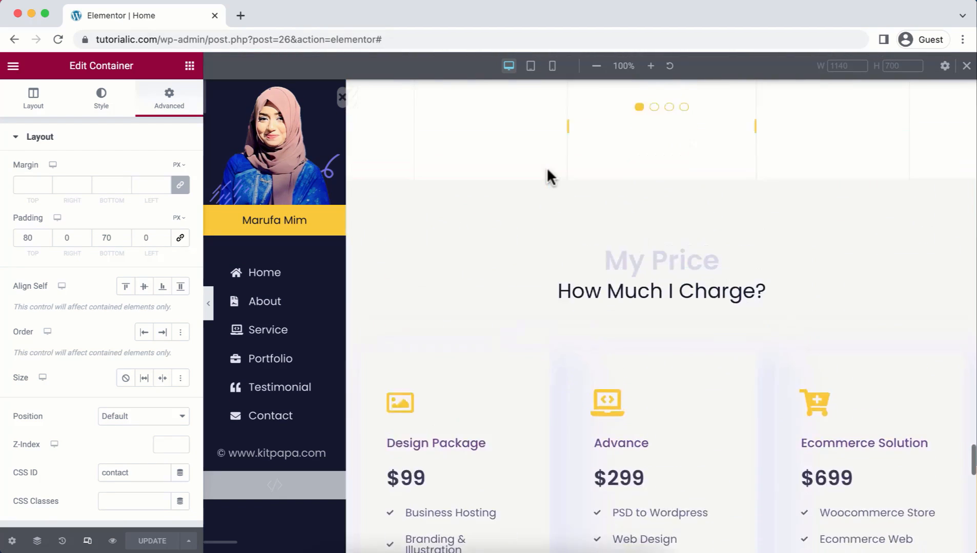
scroll(547, 175, up, 15)
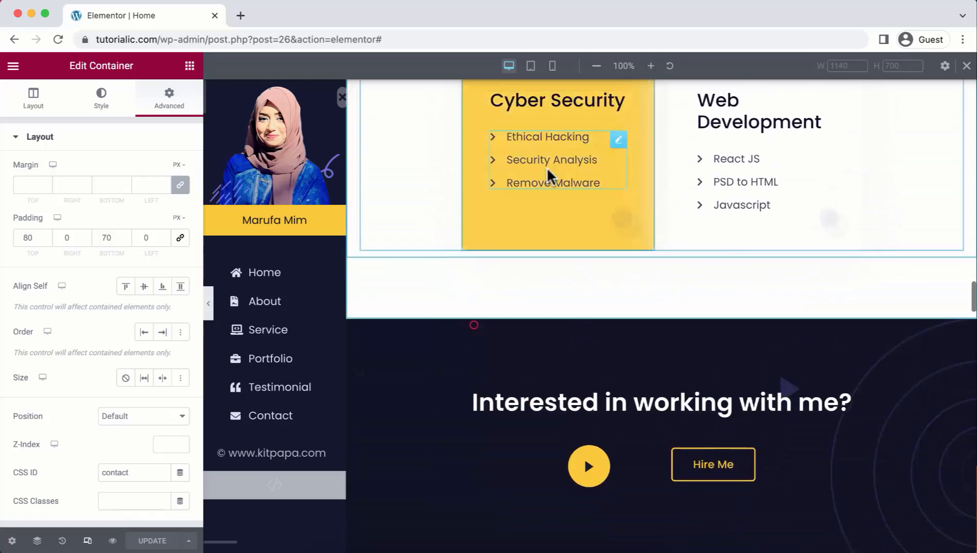
scroll(547, 175, up, 4)
click(532, 66)
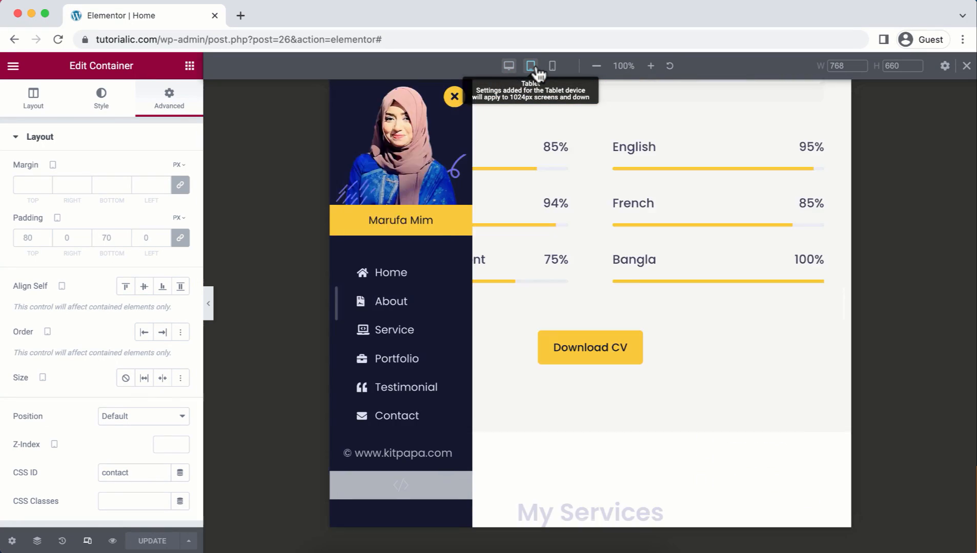
scroll(525, 200, down, 20)
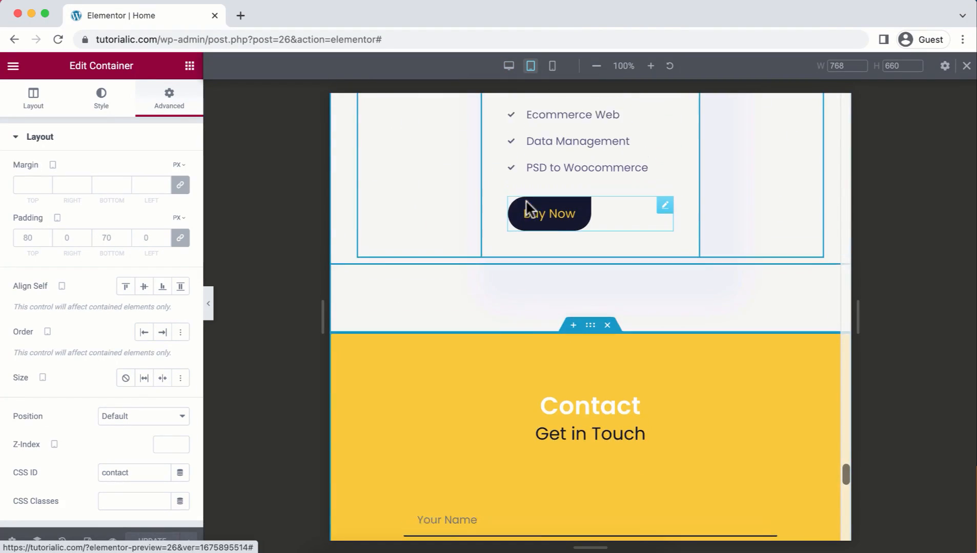
scroll(526, 207, up, 20)
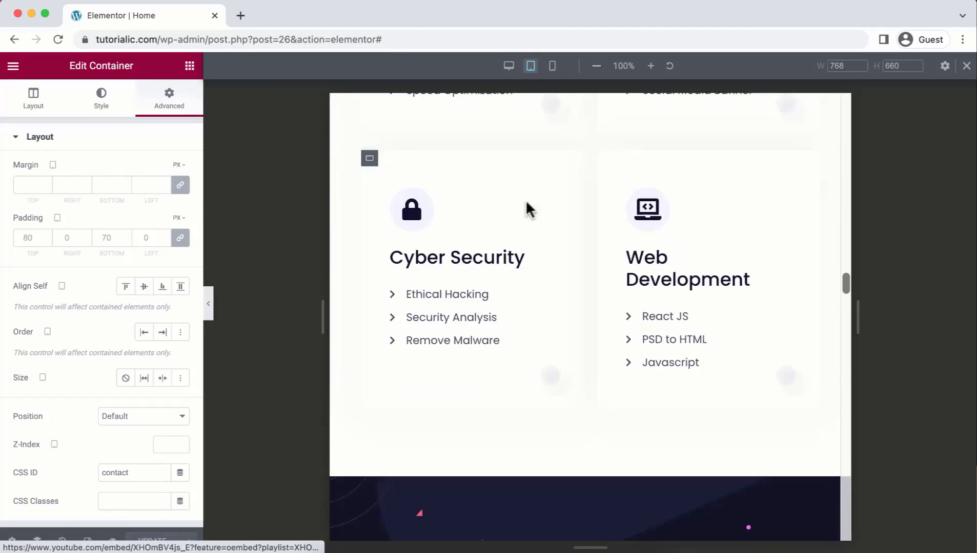
click(553, 68)
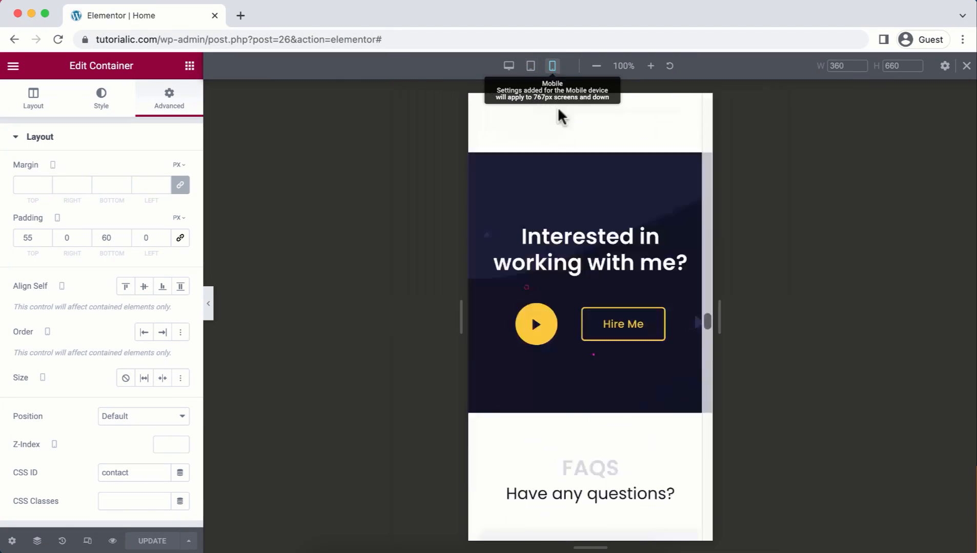
scroll(564, 221, down, 20)
scroll(564, 222, up, 10)
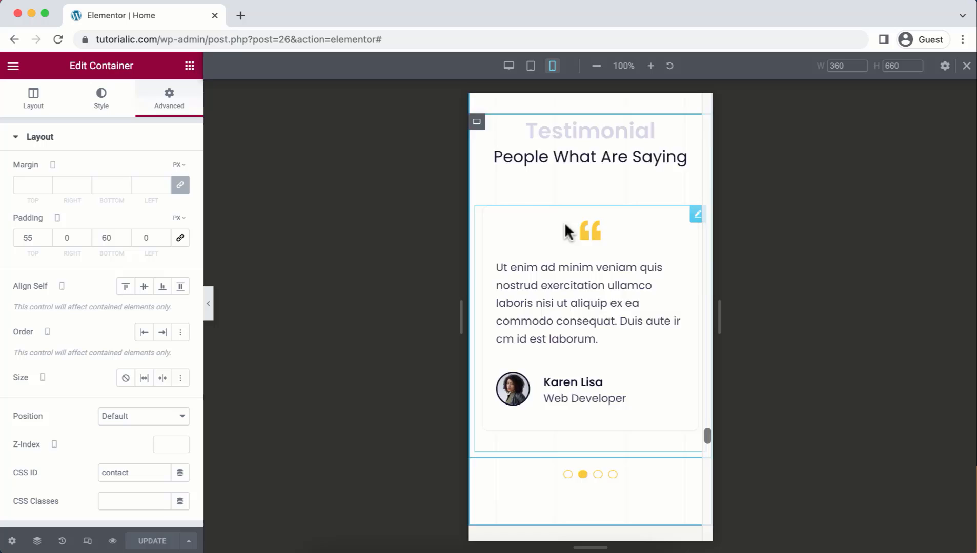
scroll(563, 221, up, 20)
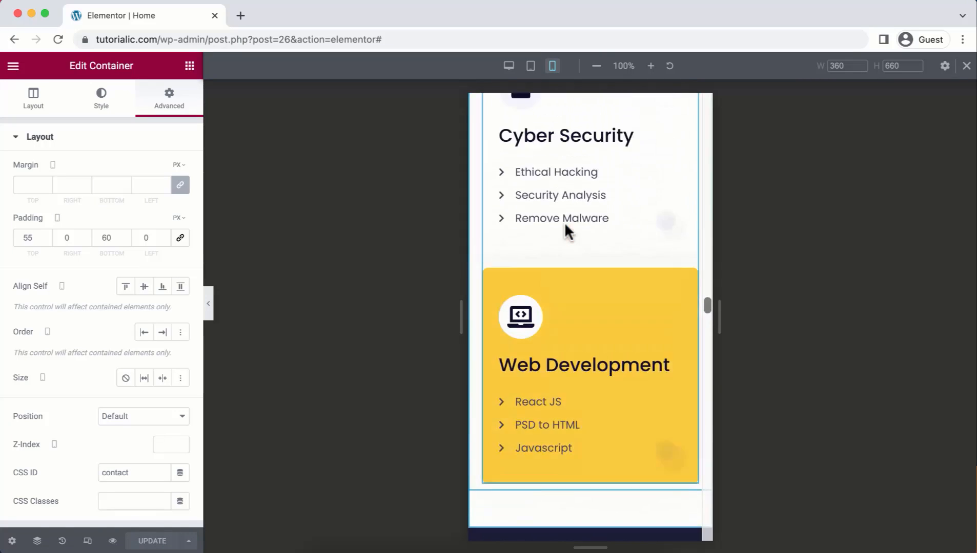
scroll(564, 222, up, 2)
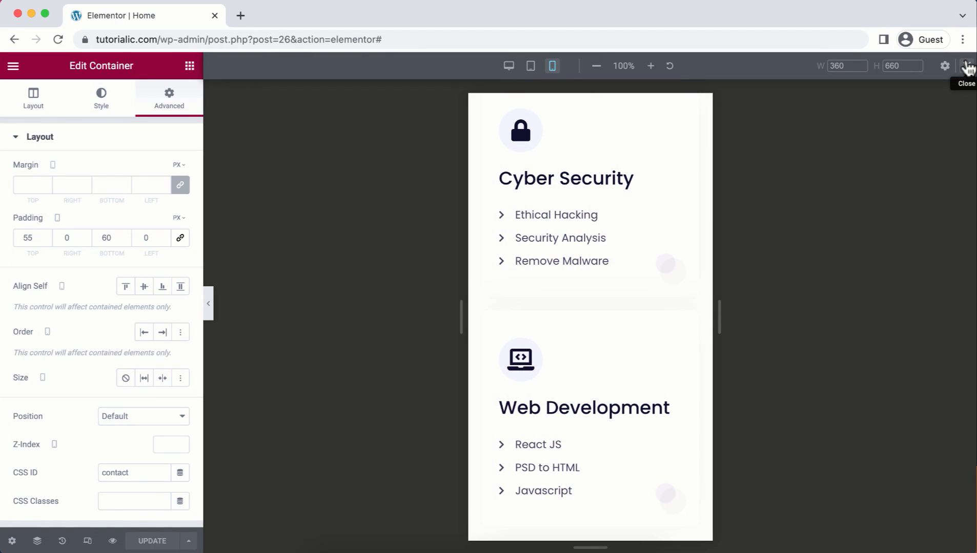
click(967, 67)
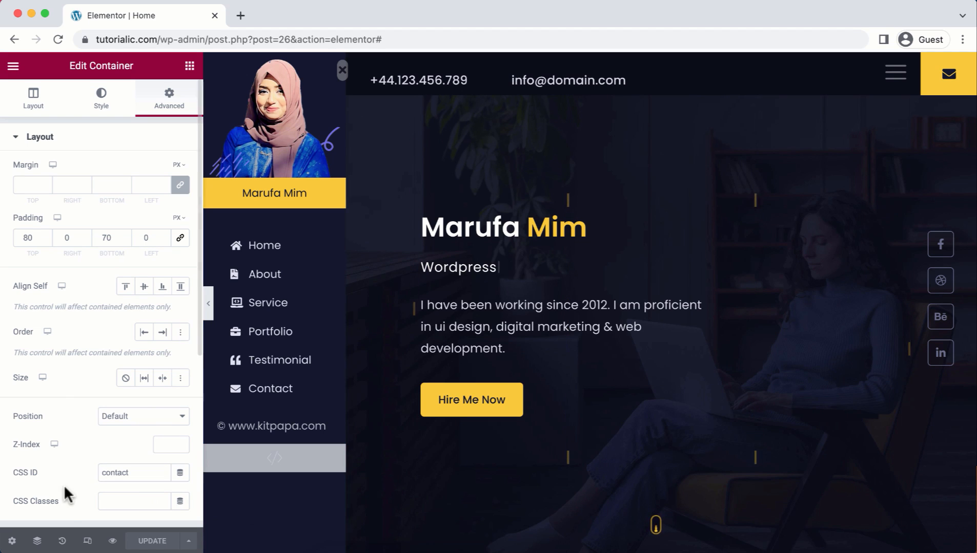
Step: Preview the page in a new tab and scroll through education, skills, services, FAQs and portfolio
click(113, 542)
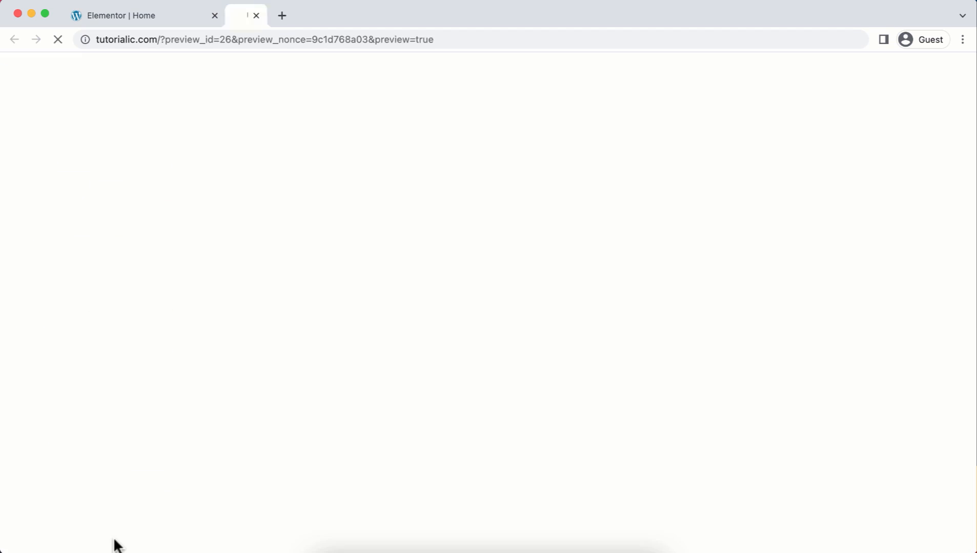
scroll(684, 499, down, 2)
scroll(684, 499, down, 5)
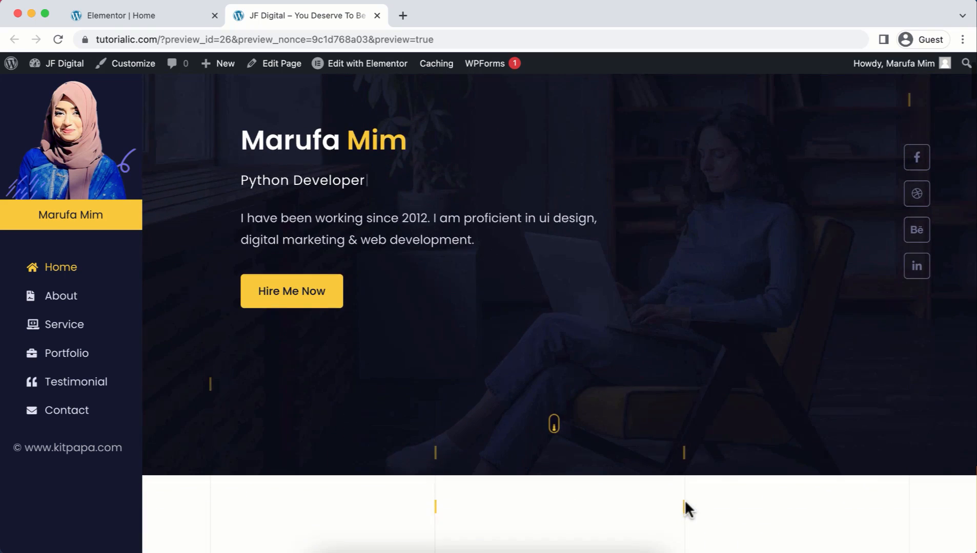
scroll(684, 499, down, 2)
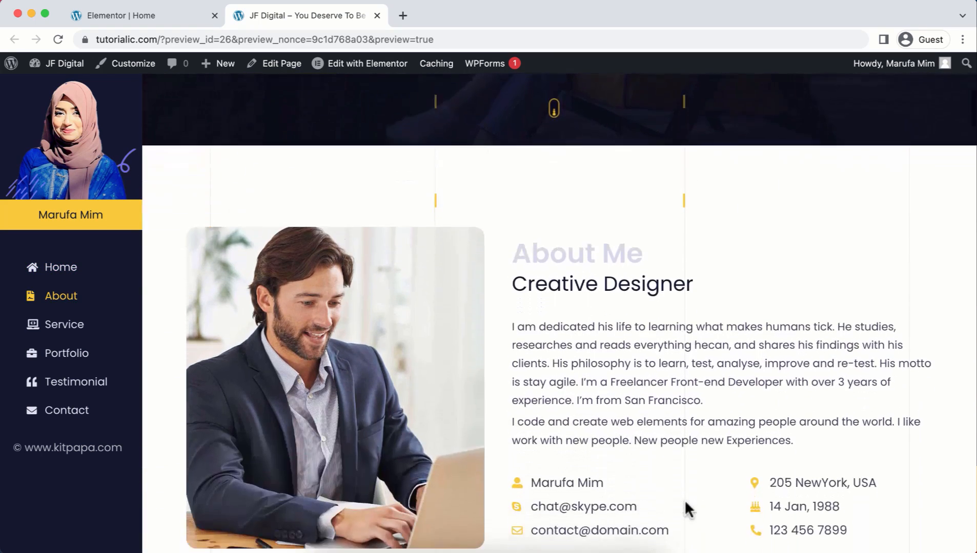
scroll(685, 499, down, 2)
scroll(685, 499, down, 7)
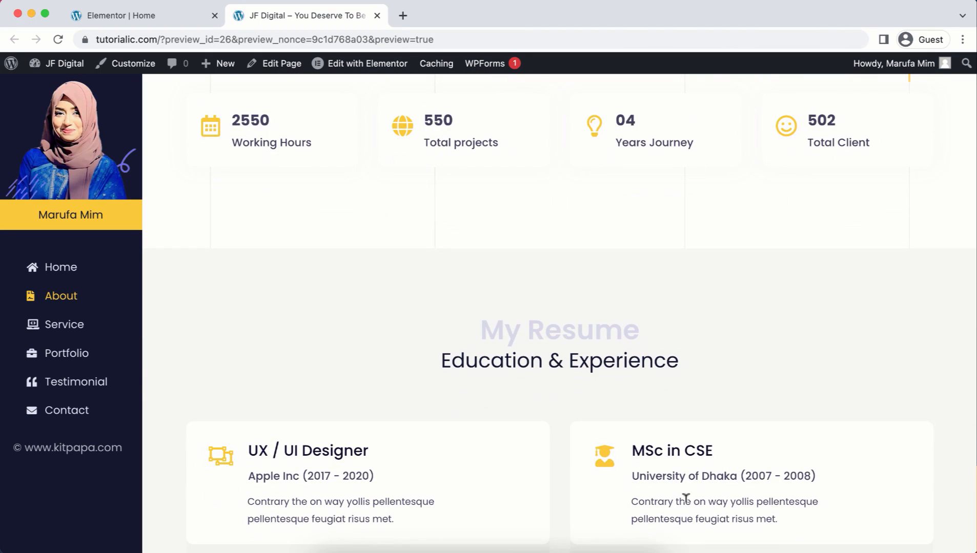
scroll(685, 500, down, 7)
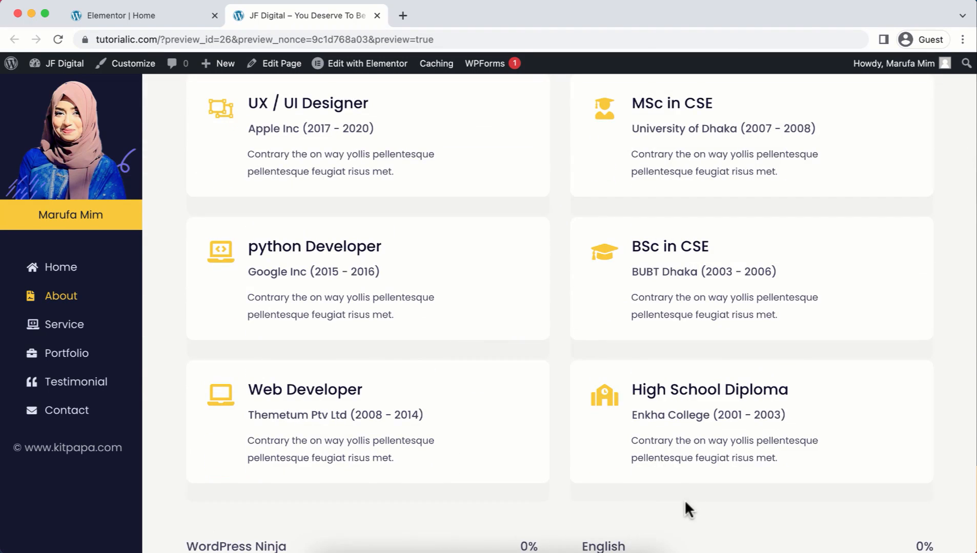
scroll(684, 500, down, 5)
scroll(684, 500, down, 2)
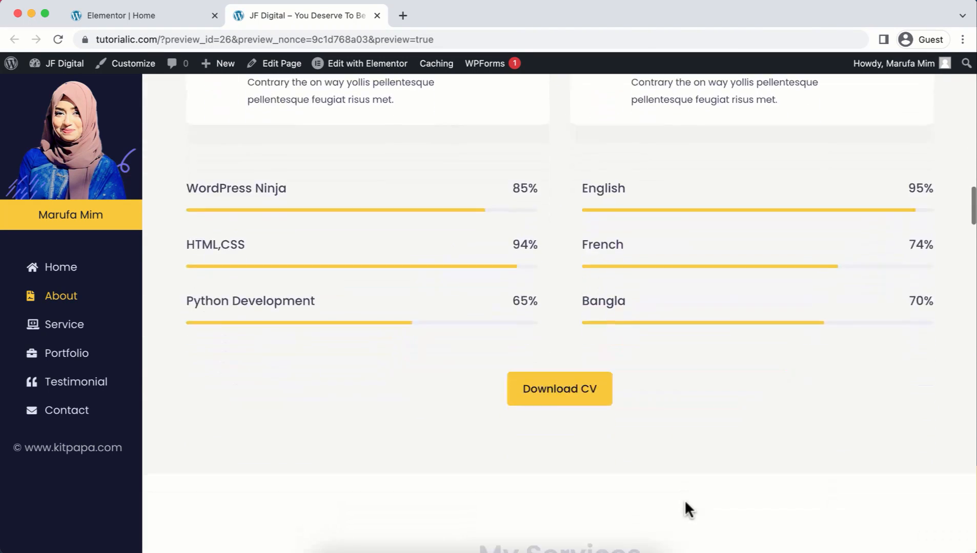
scroll(685, 500, down, 6)
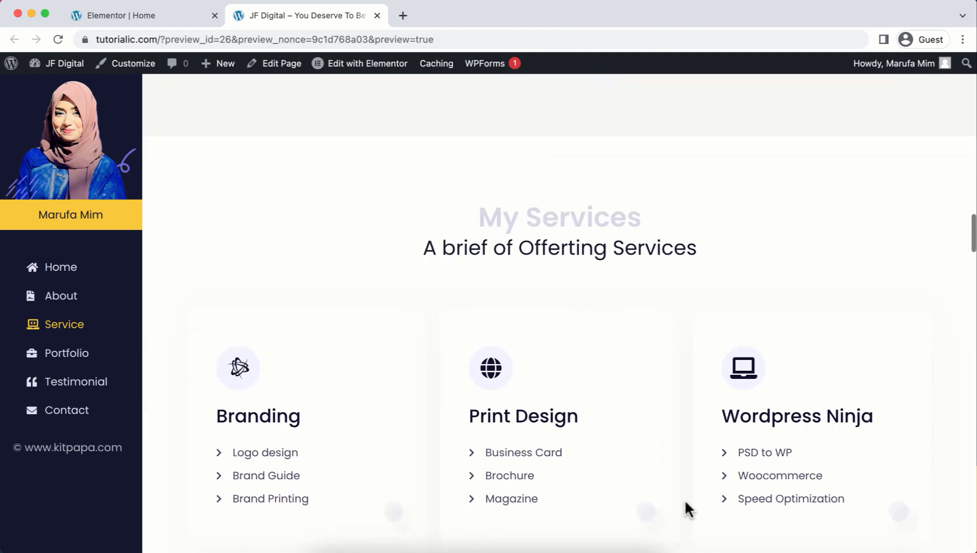
scroll(685, 499, down, 2)
scroll(684, 500, down, 5)
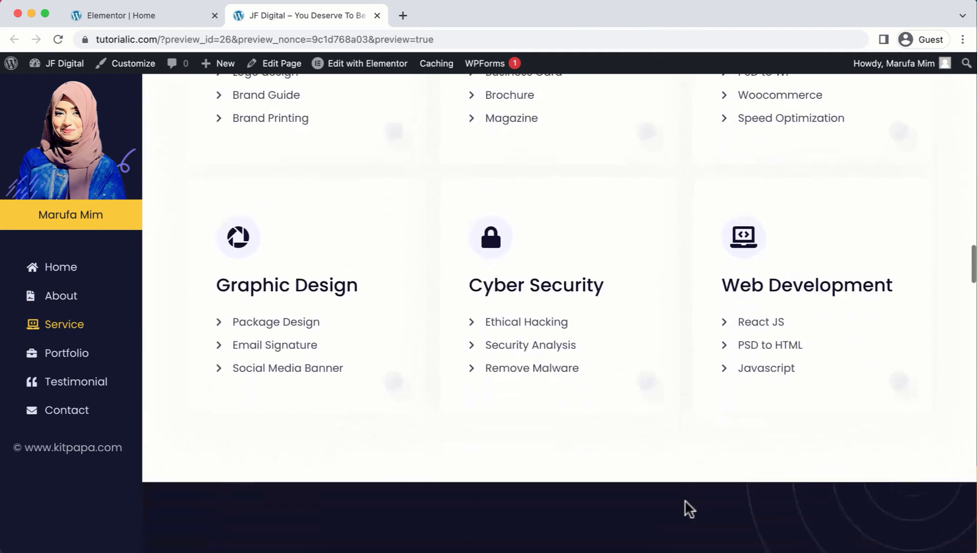
scroll(689, 508, down, 10)
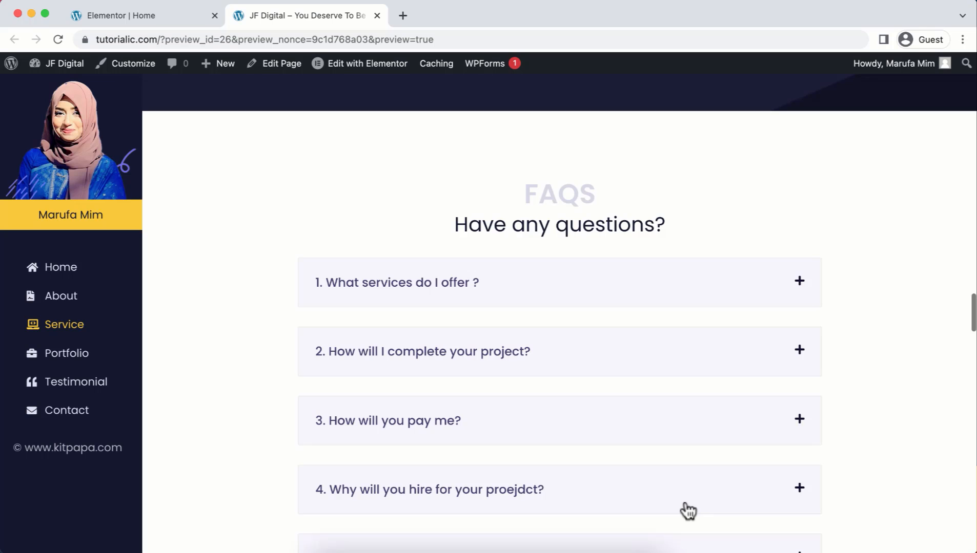
scroll(688, 510, down, 4)
scroll(689, 509, down, 3)
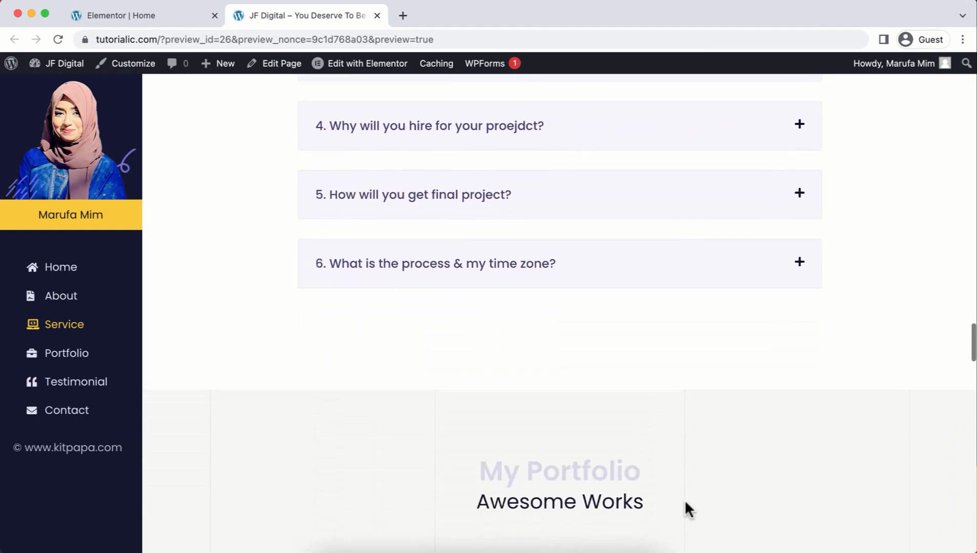
scroll(685, 503, down, 6)
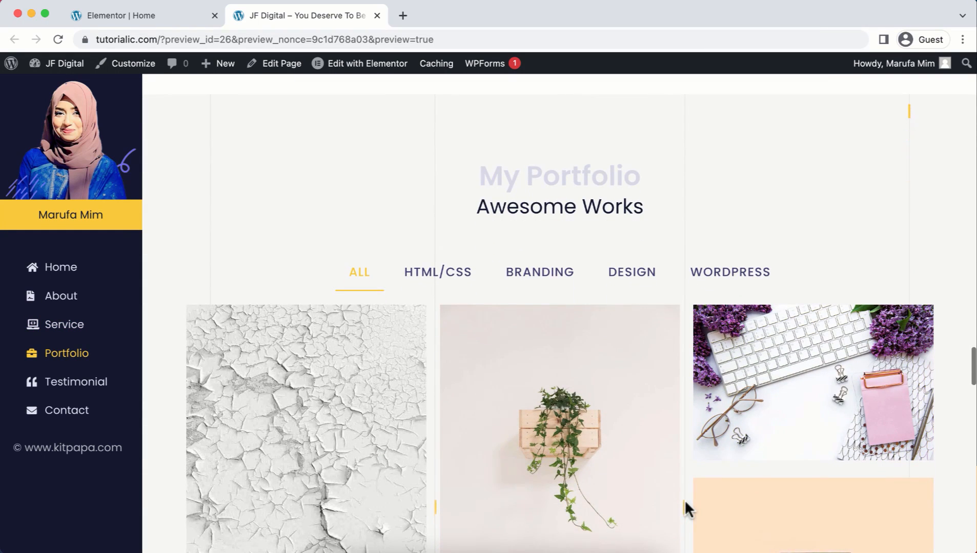
scroll(685, 502, down, 7)
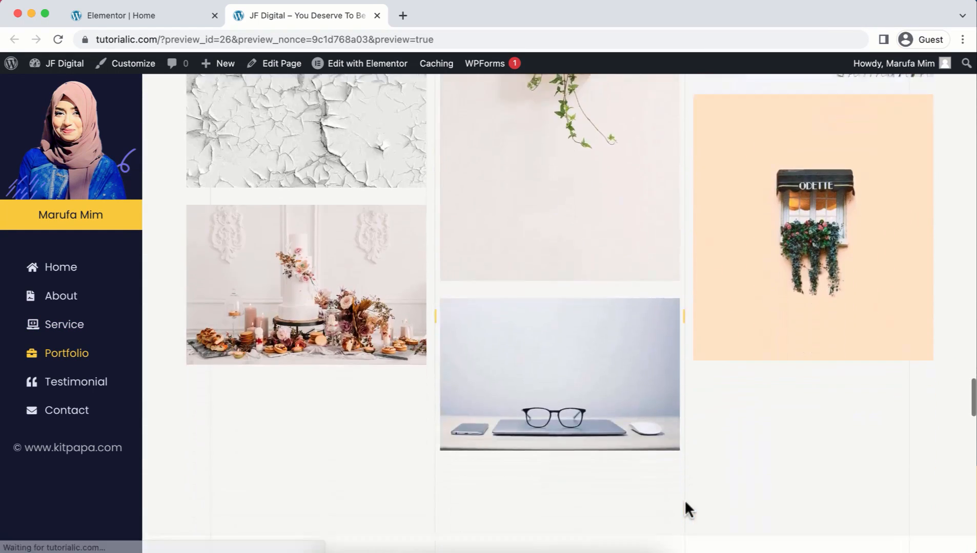